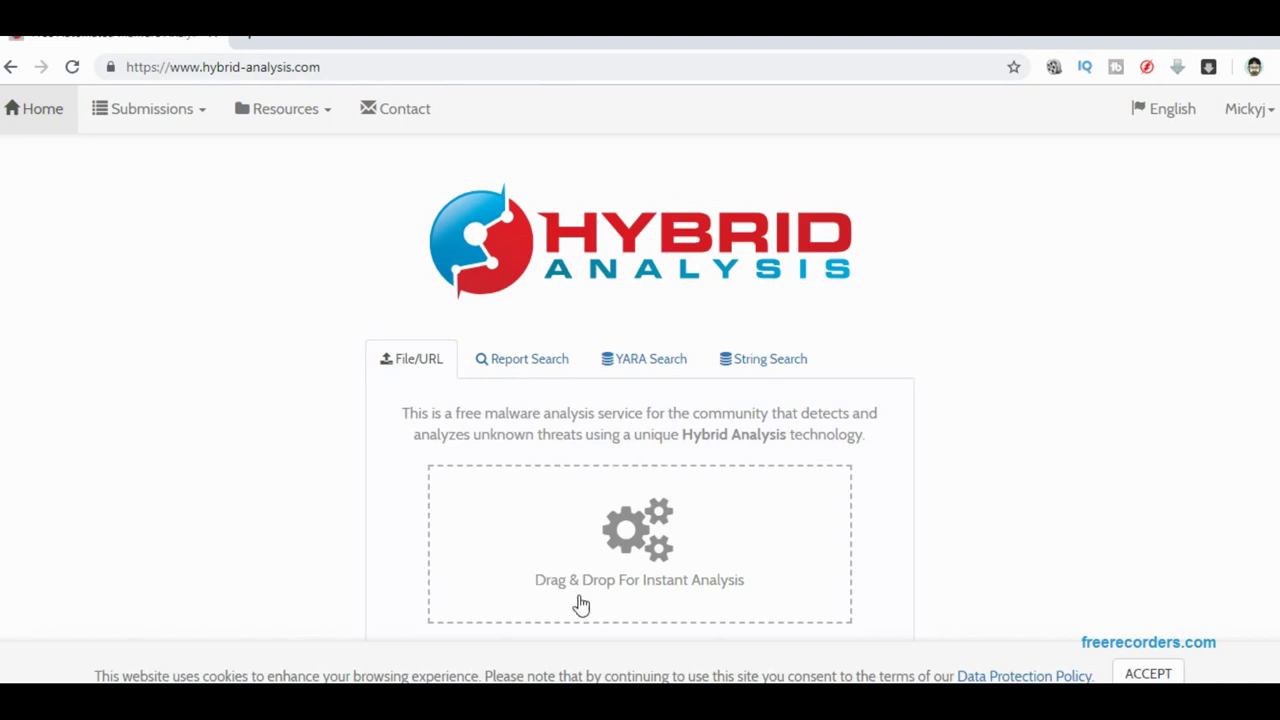
# Load the .doc sample from the sample folder into the Hybrid Analysis upload area.
pyautogui.click(628, 527)
pyautogui.hotkey('ctrl', 'v')
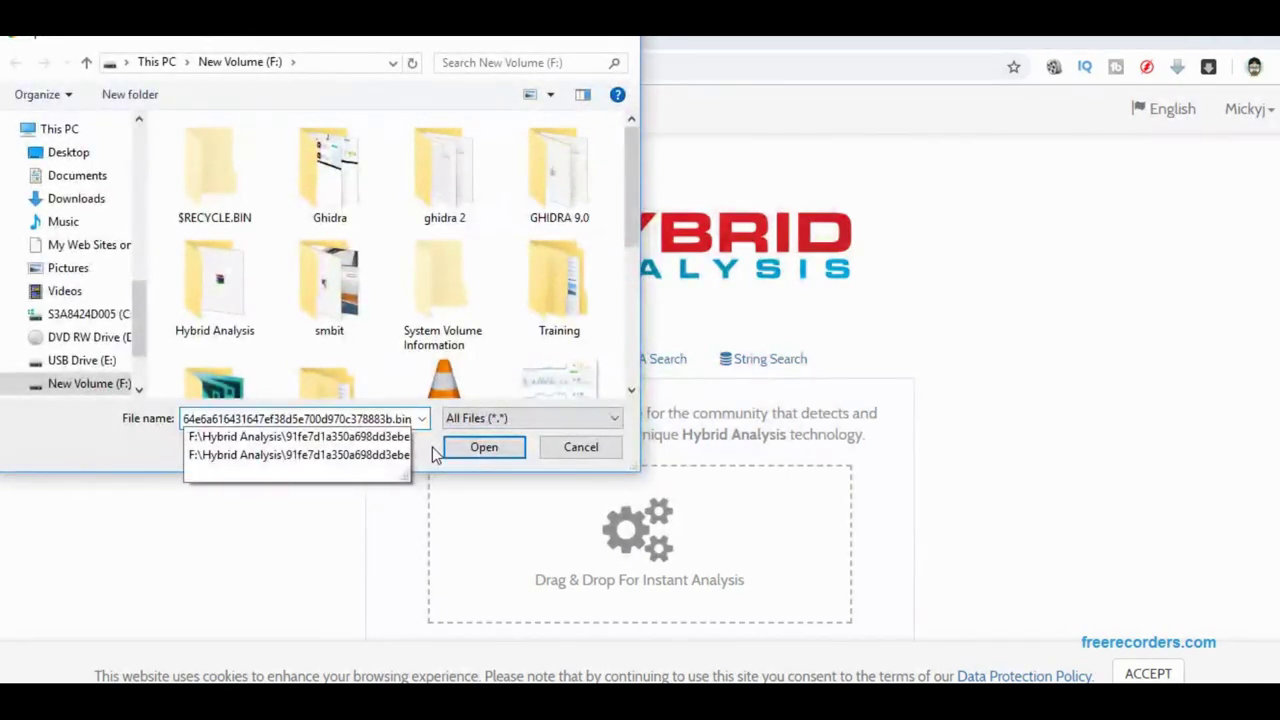
pyautogui.press('Return')
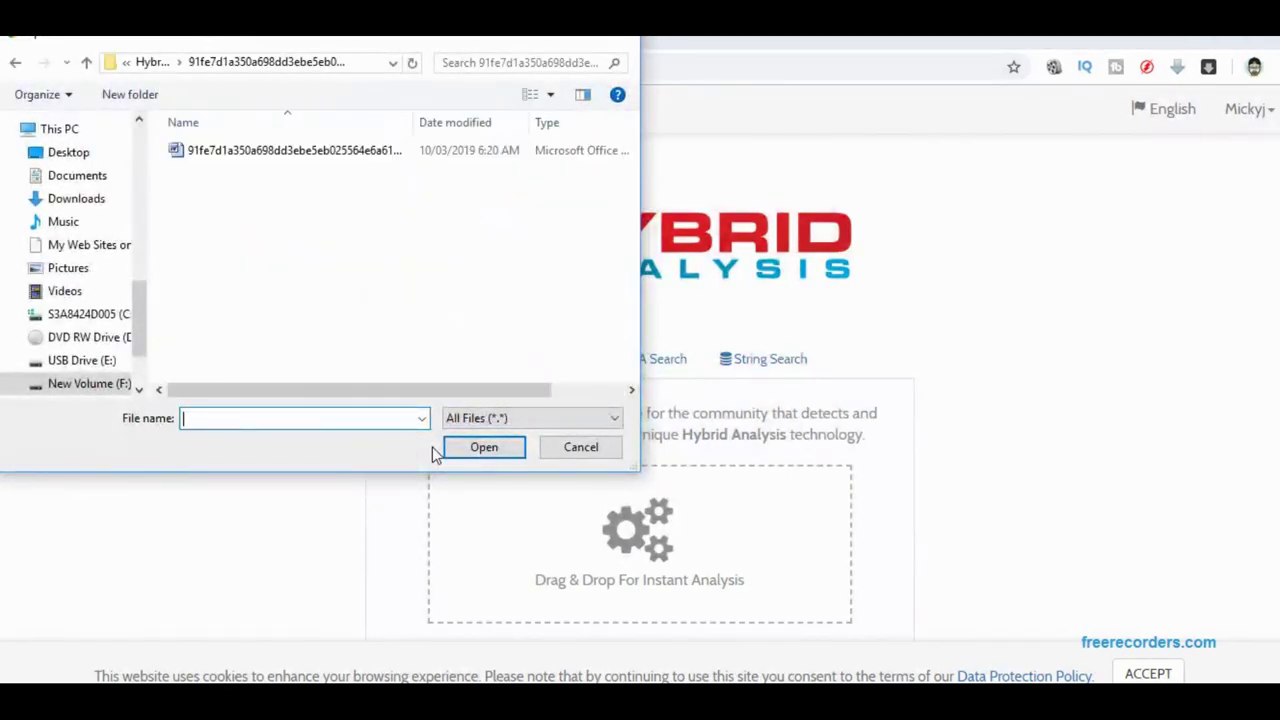
pyautogui.click(389, 151)
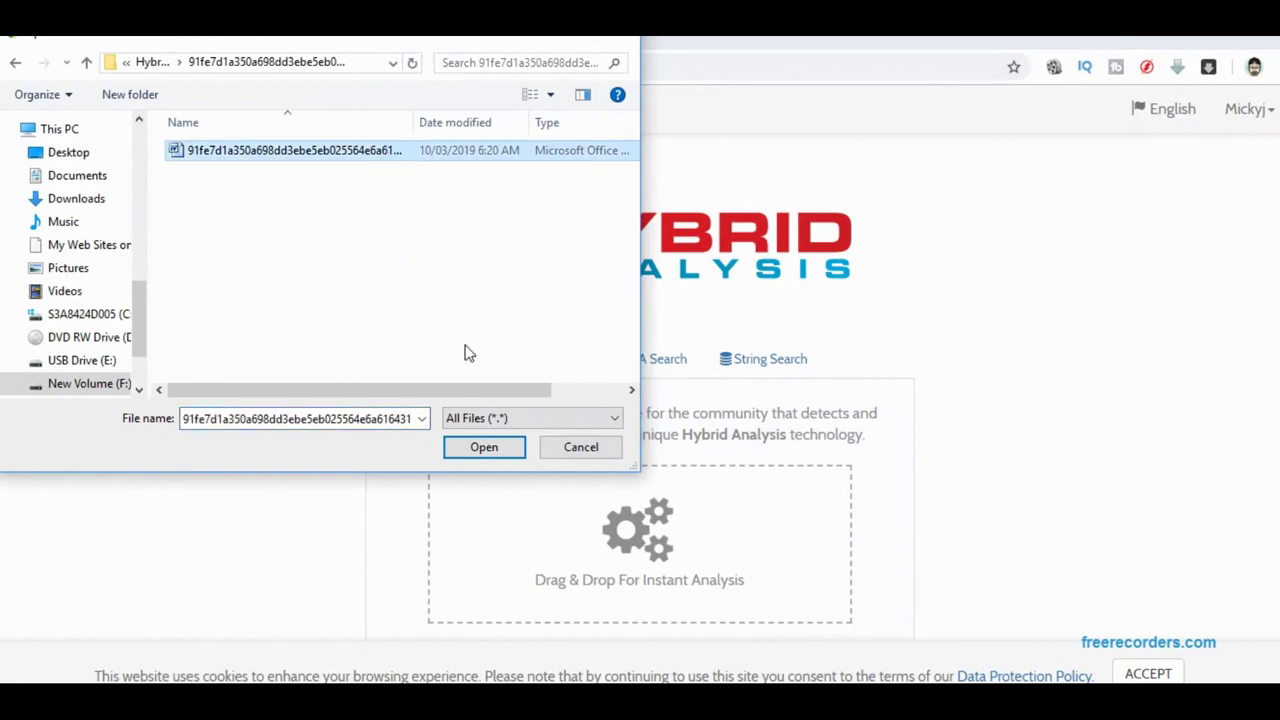
pyautogui.click(482, 447)
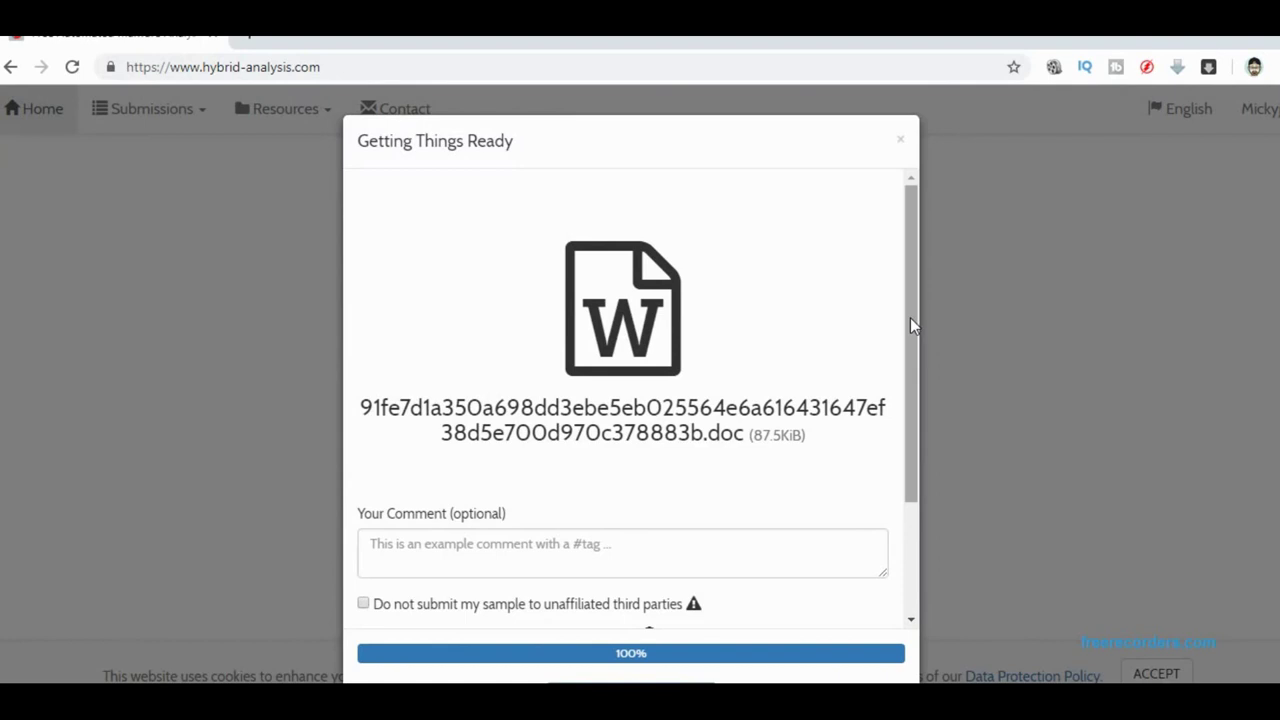
# Add the comment 'An old sample', accept the Terms & Conditions and pass the robot check.
pyautogui.moveTo(910, 325); pyautogui.dragTo(925, 428)
pyautogui.click(624, 411)
pyautogui.write('An ol')
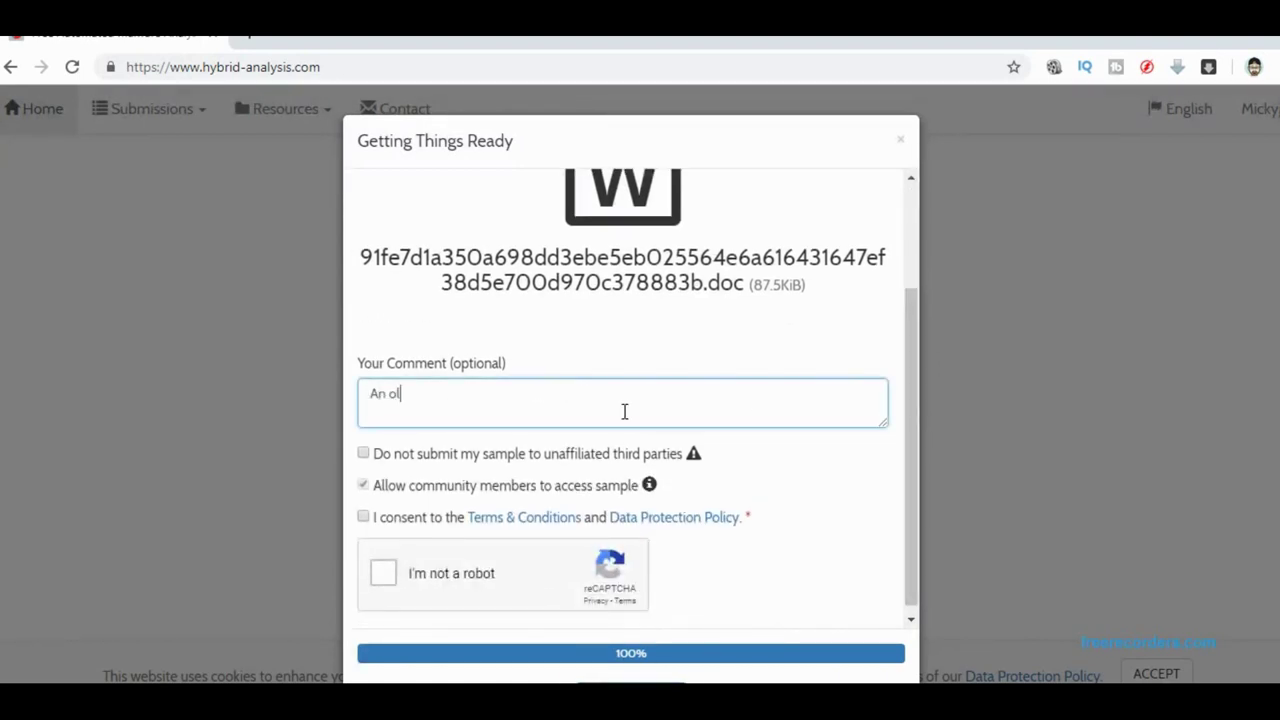
pyautogui.write('d sample')
pyautogui.click(365, 518)
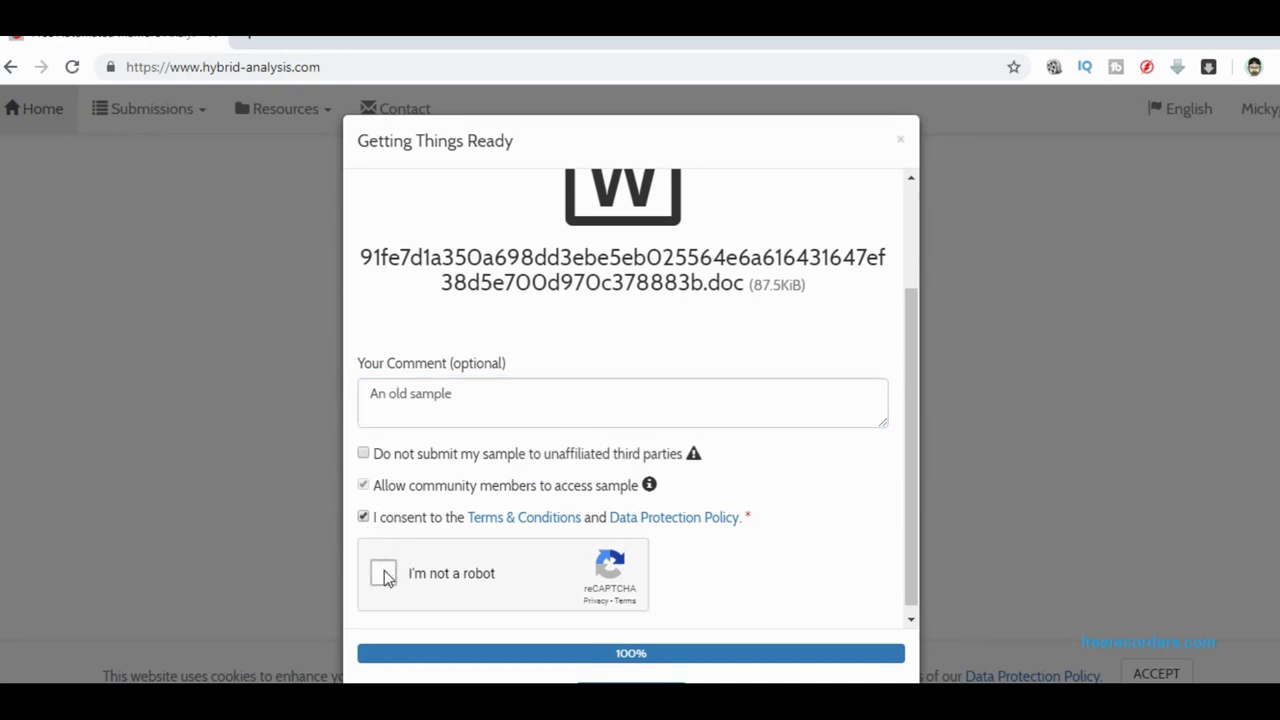
pyautogui.click(385, 575)
# Continue to the Analysis Environments dialog, keeping Windows 7 32 bit as the environment.
pyautogui.click(631, 683)
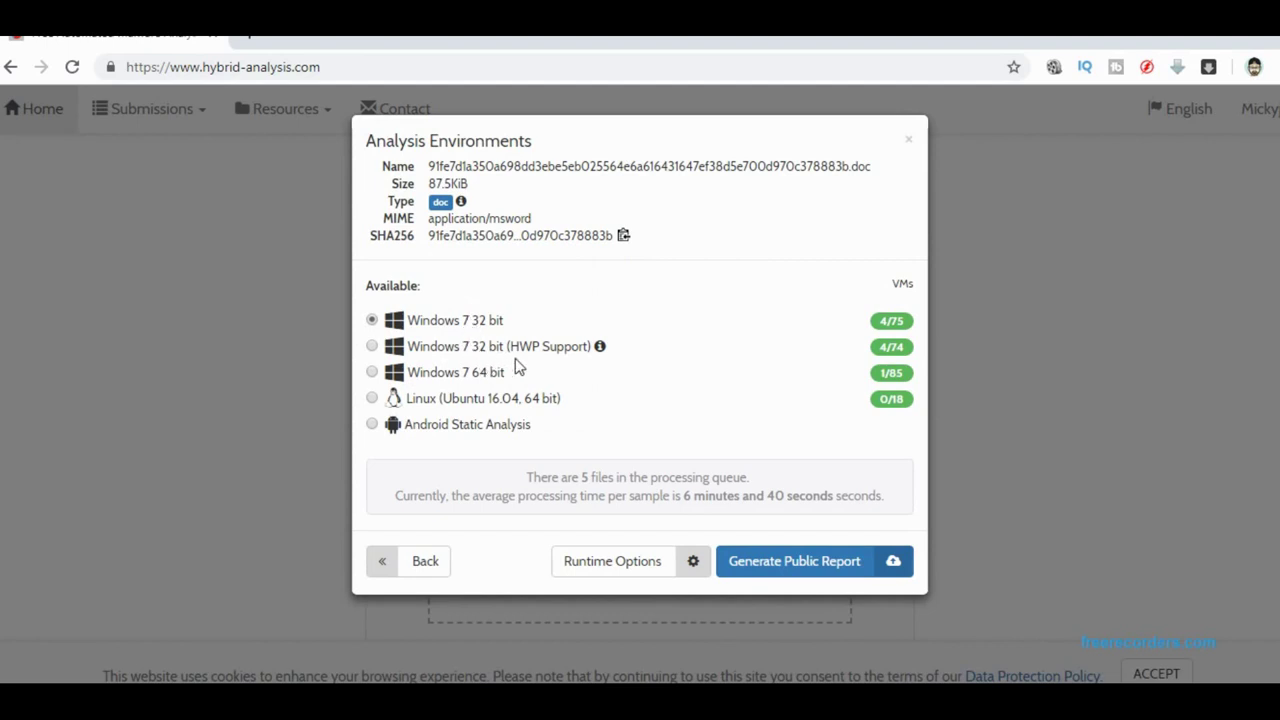
pyautogui.moveTo(609, 355)
# Review the runtime options (Default analysis, 180-second duration) and generate the public report.
pyautogui.click(697, 563)
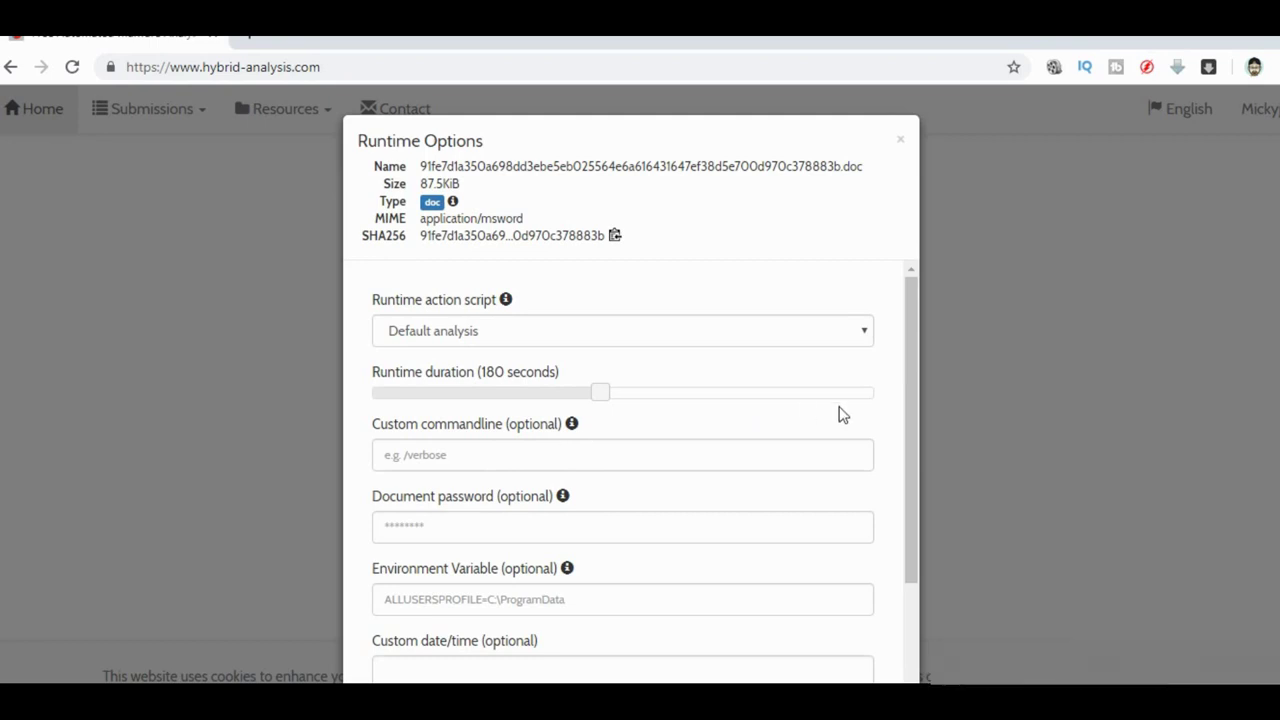
pyautogui.moveTo(914, 373); pyautogui.dragTo(925, 572)
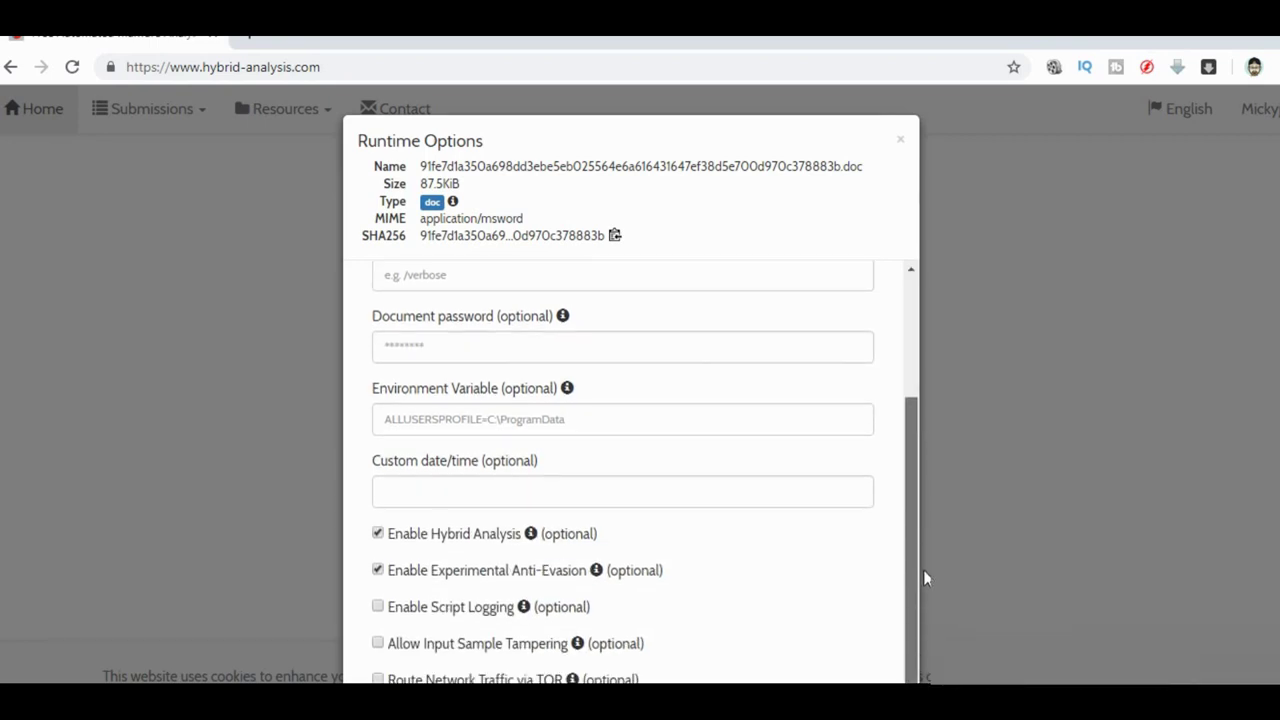
pyautogui.moveTo(923, 569); pyautogui.dragTo(935, 335)
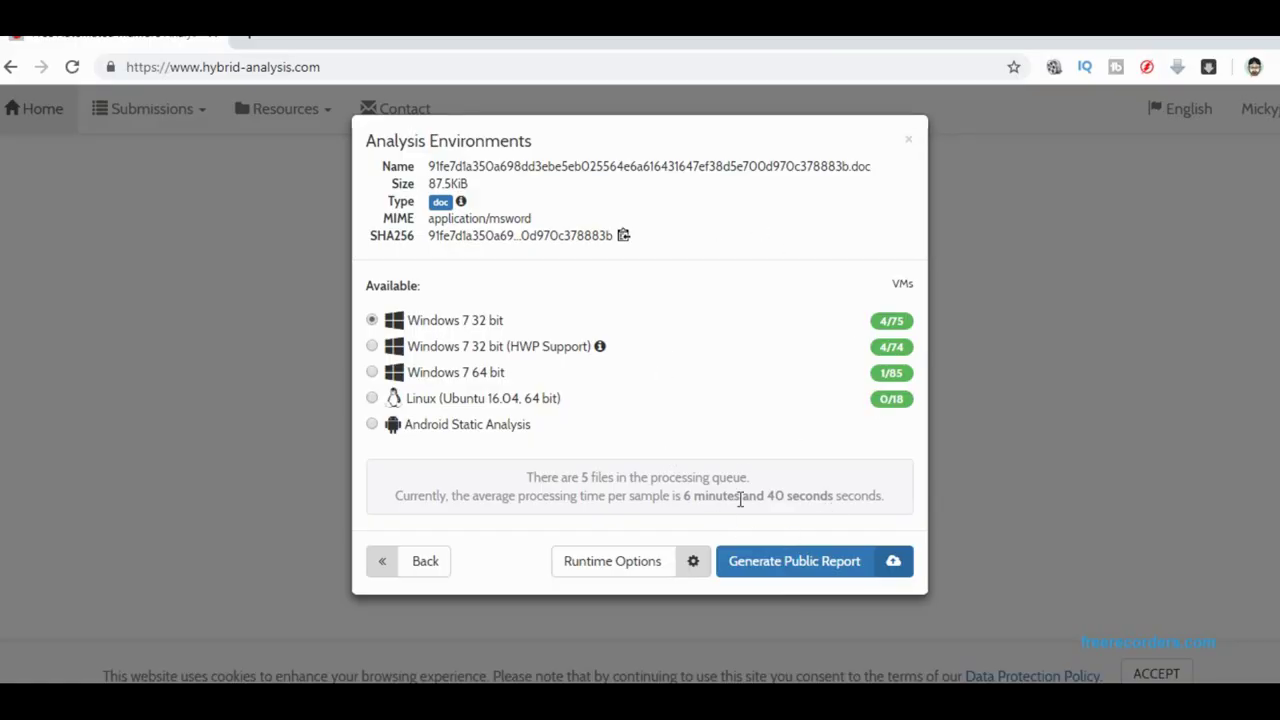
pyautogui.click(757, 566)
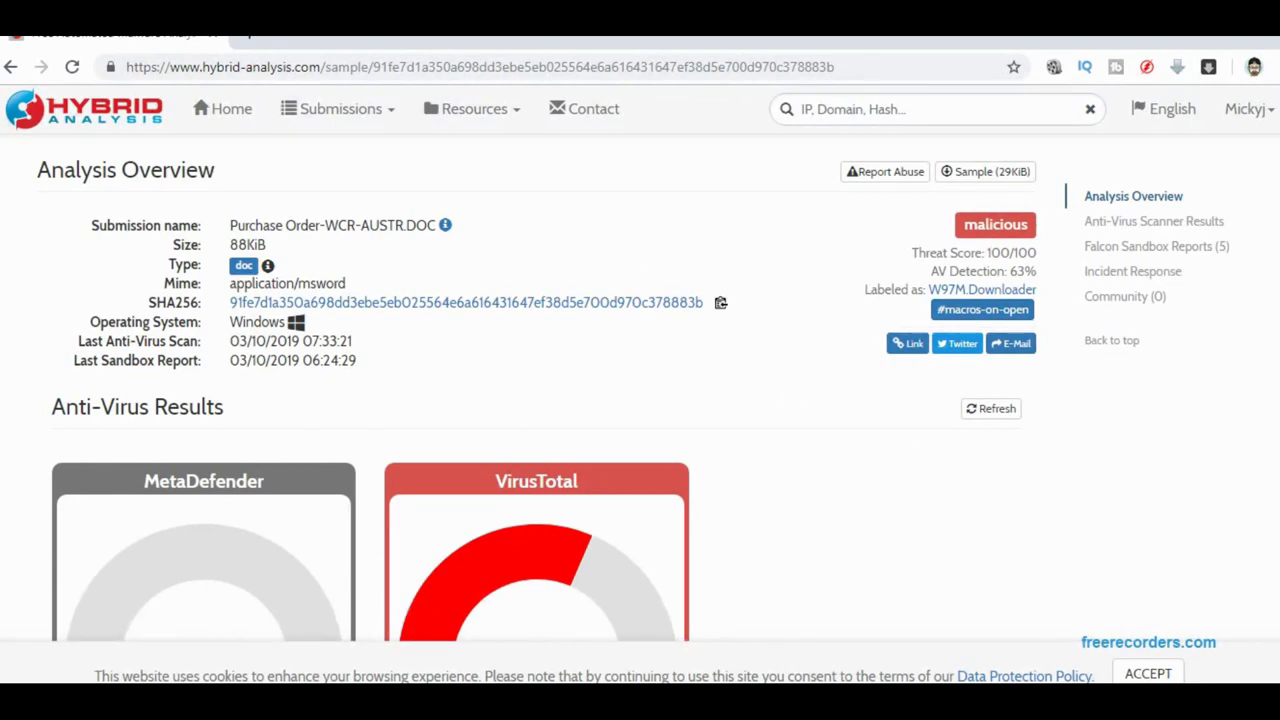
pyautogui.scroll(-6, 535, 400)
pyautogui.scroll(4, 535, 400)
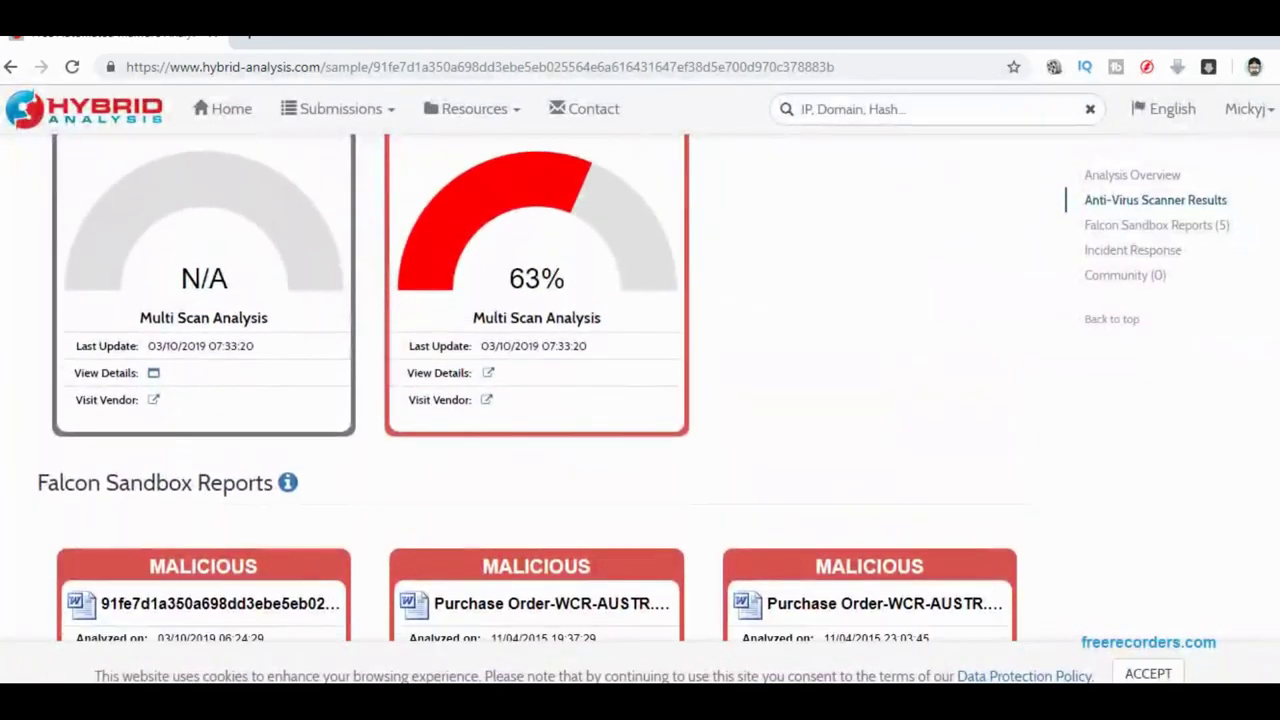
pyautogui.scroll(-3, 535, 400)
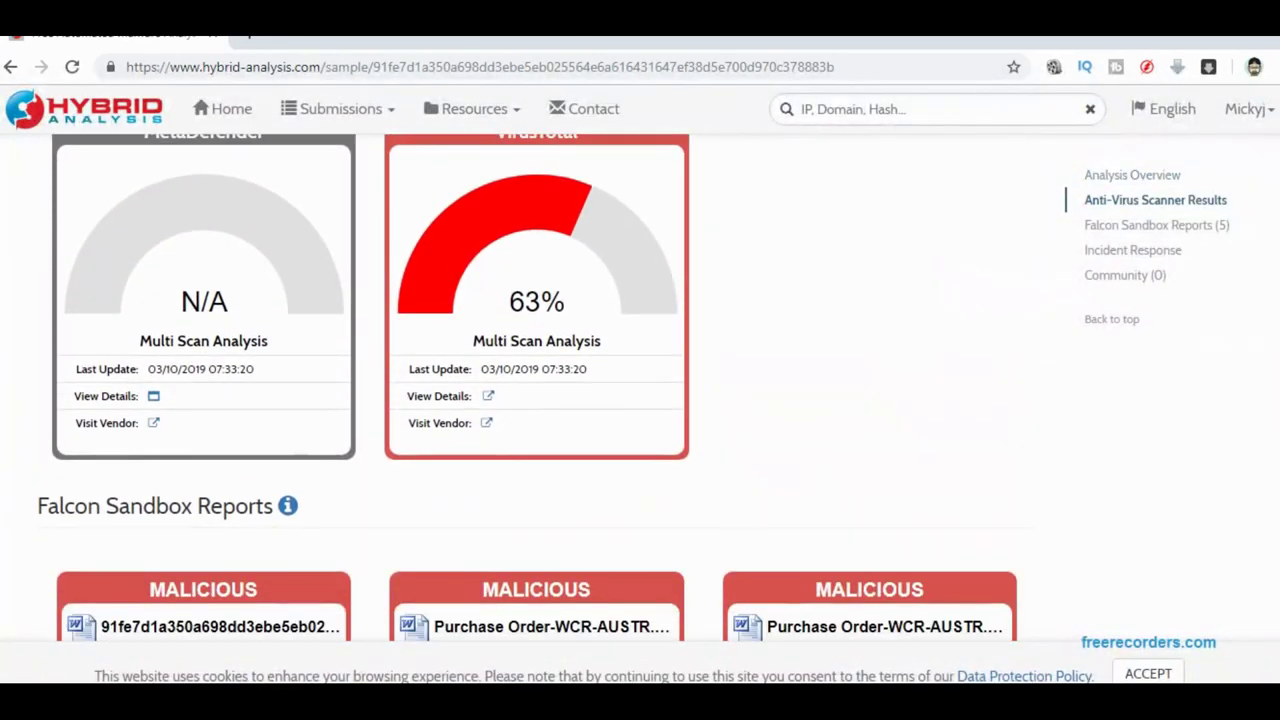
pyautogui.scroll(-2, 535, 400)
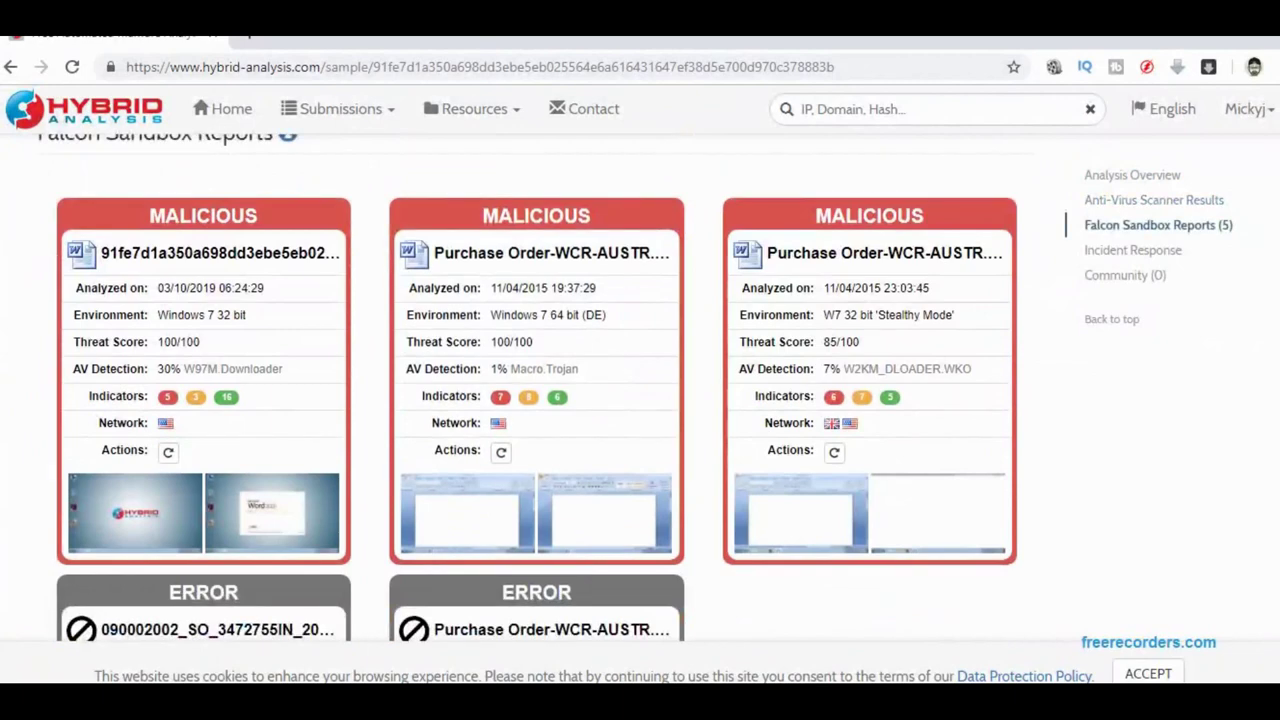
pyautogui.scroll(1, 535, 400)
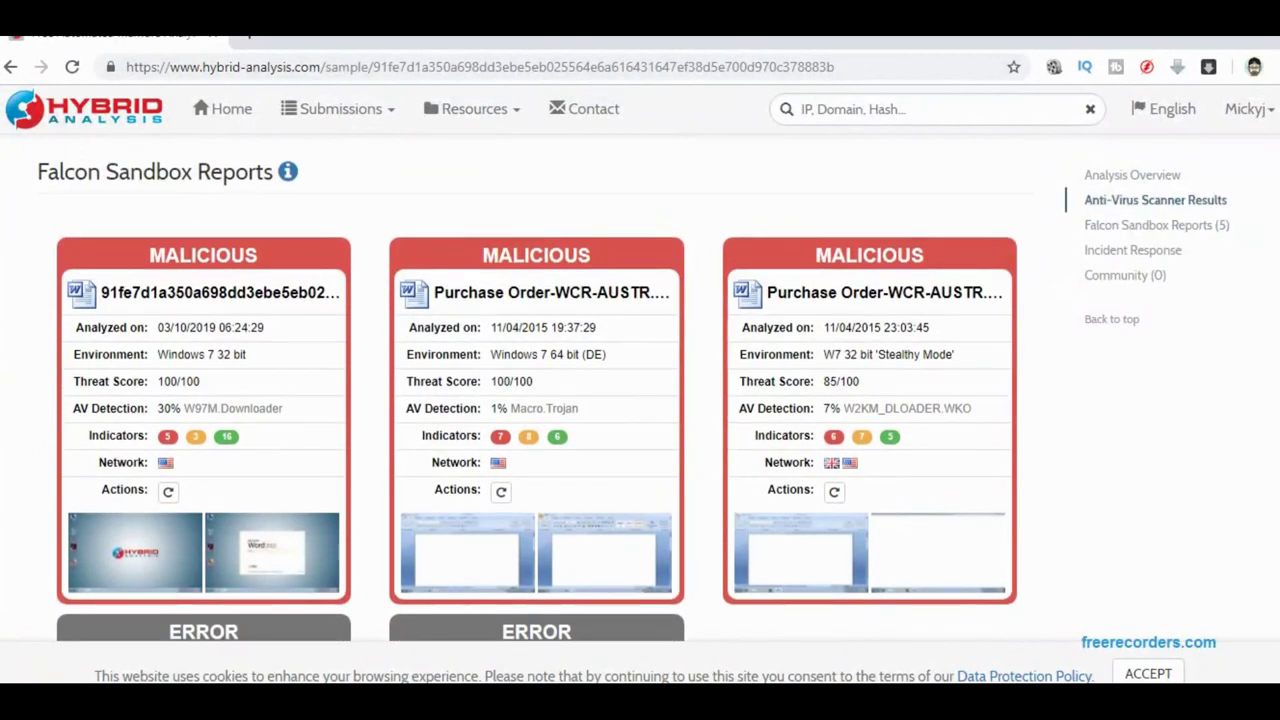
pyautogui.scroll(4, 535, 400)
pyautogui.scroll(3, 535, 400)
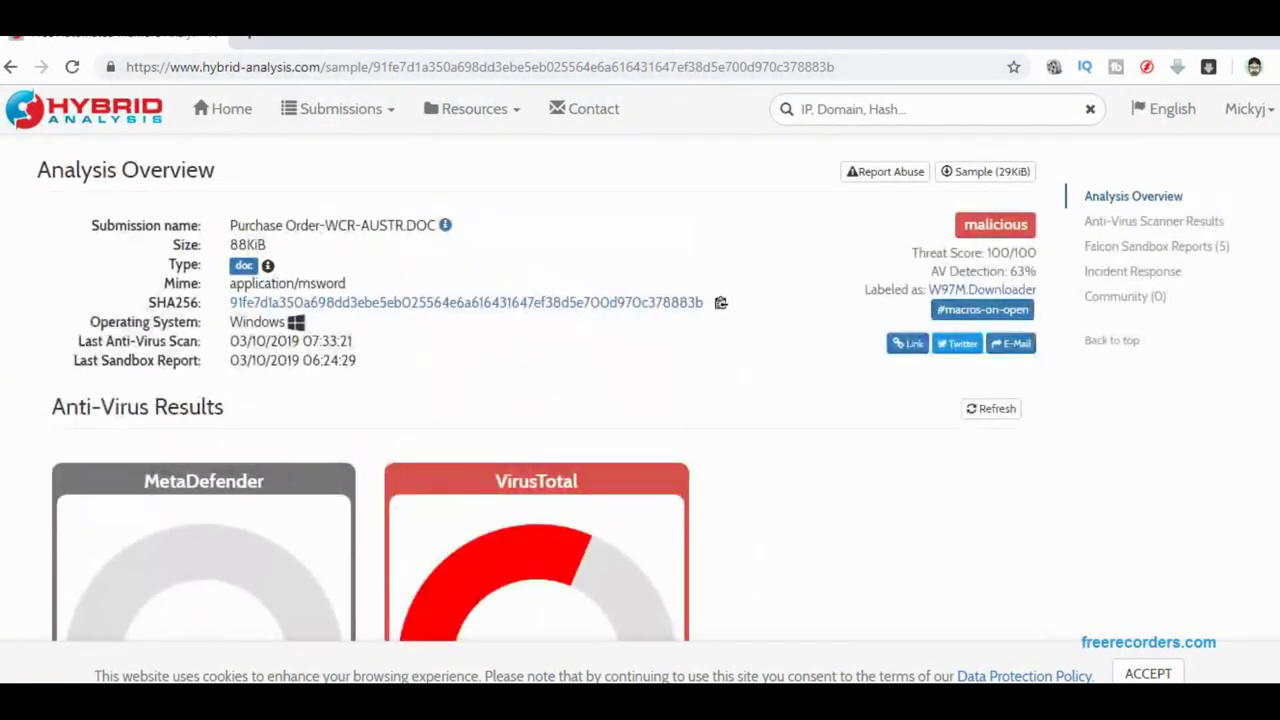
pyautogui.scroll(-5, 535, 400)
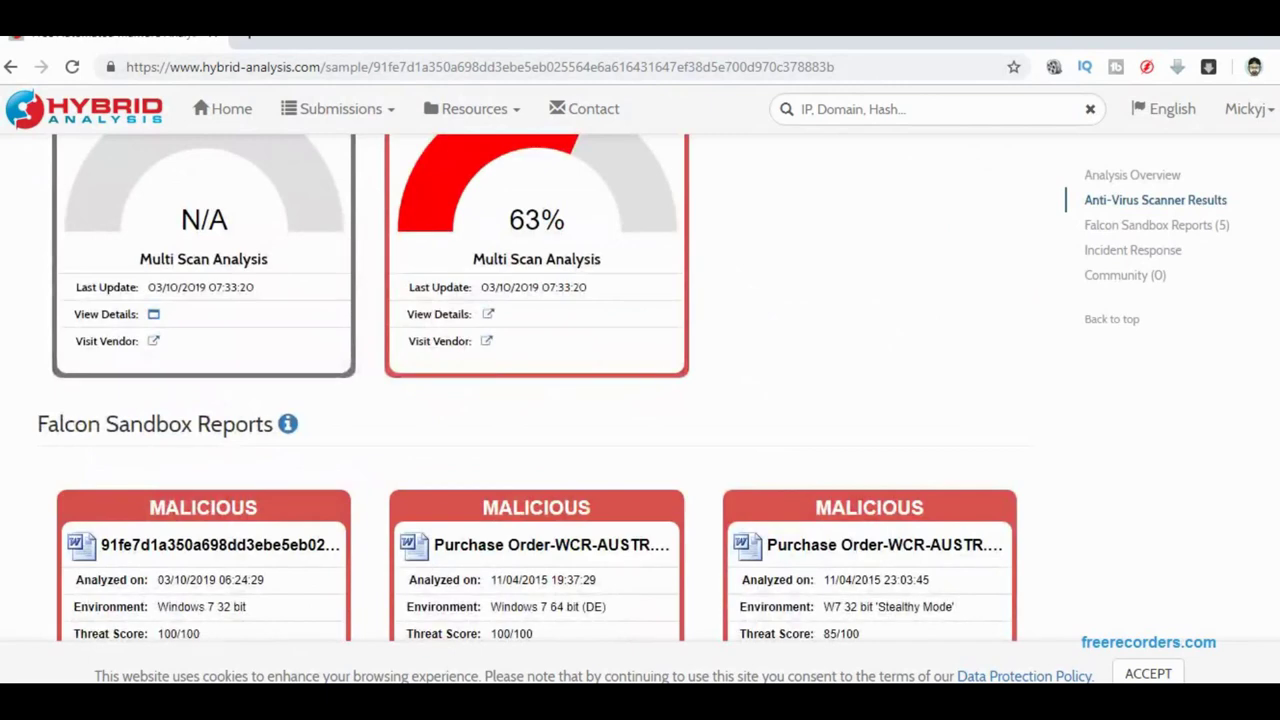
pyautogui.scroll(5, 535, 400)
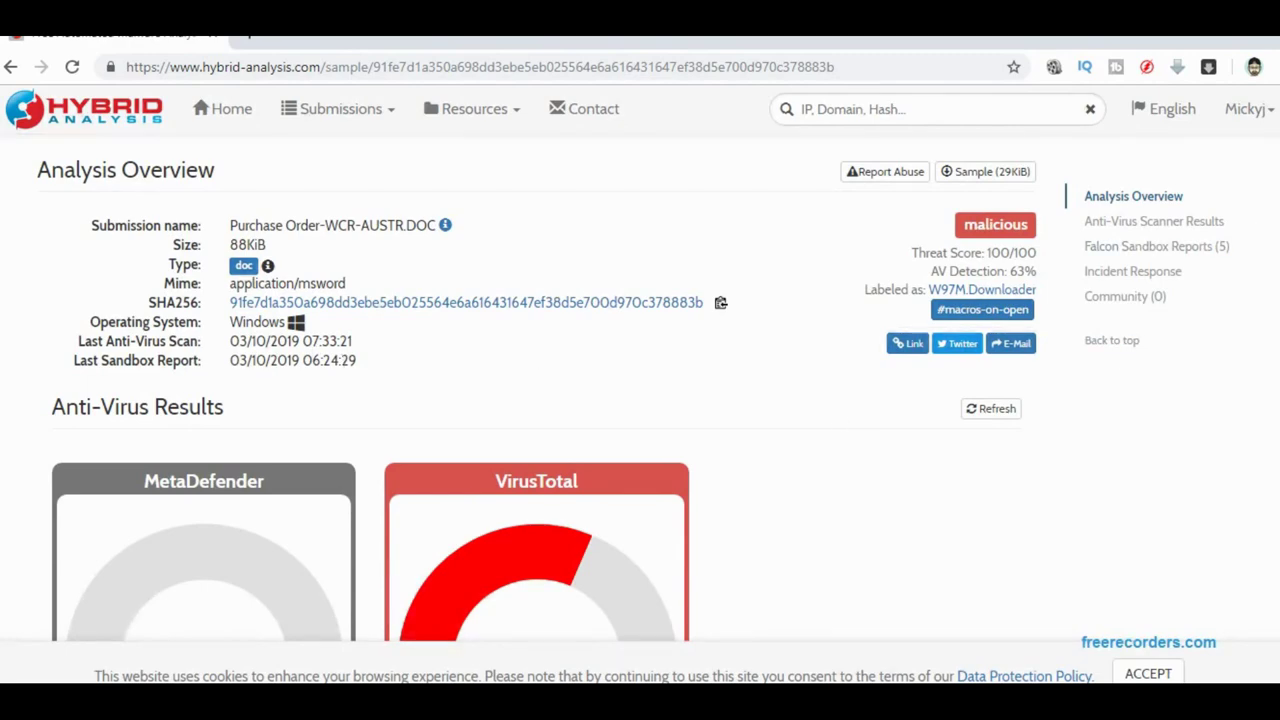
pyautogui.scroll(-7, 640, 390)
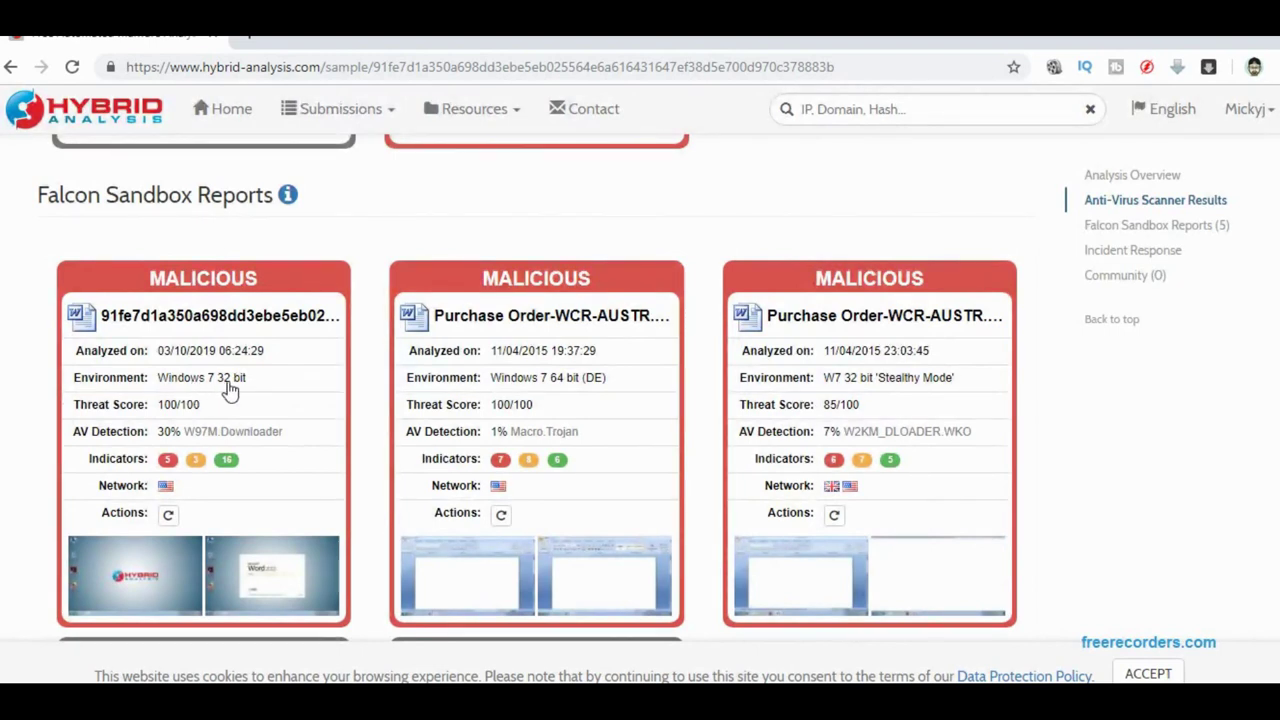
# Open the Windows 7 32 bit sandbox report in a new tab, download the sample and check report formats.
pyautogui.click(235, 383)
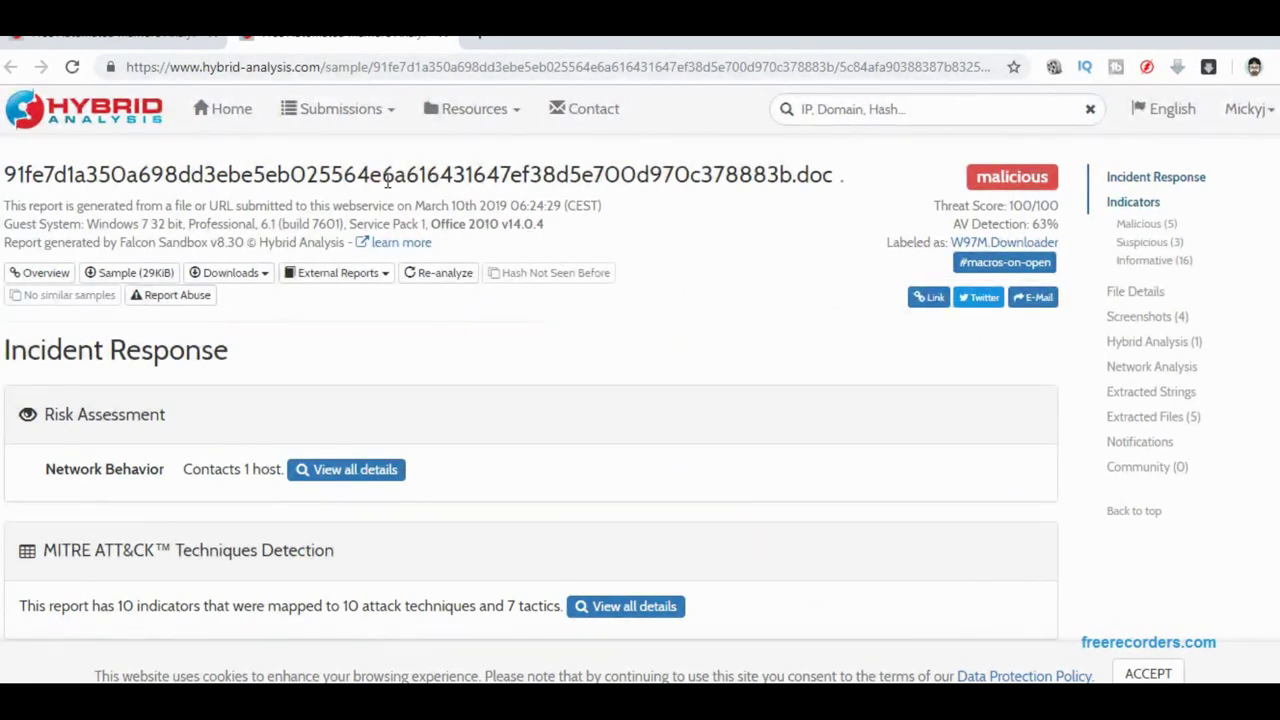
pyautogui.click(157, 278)
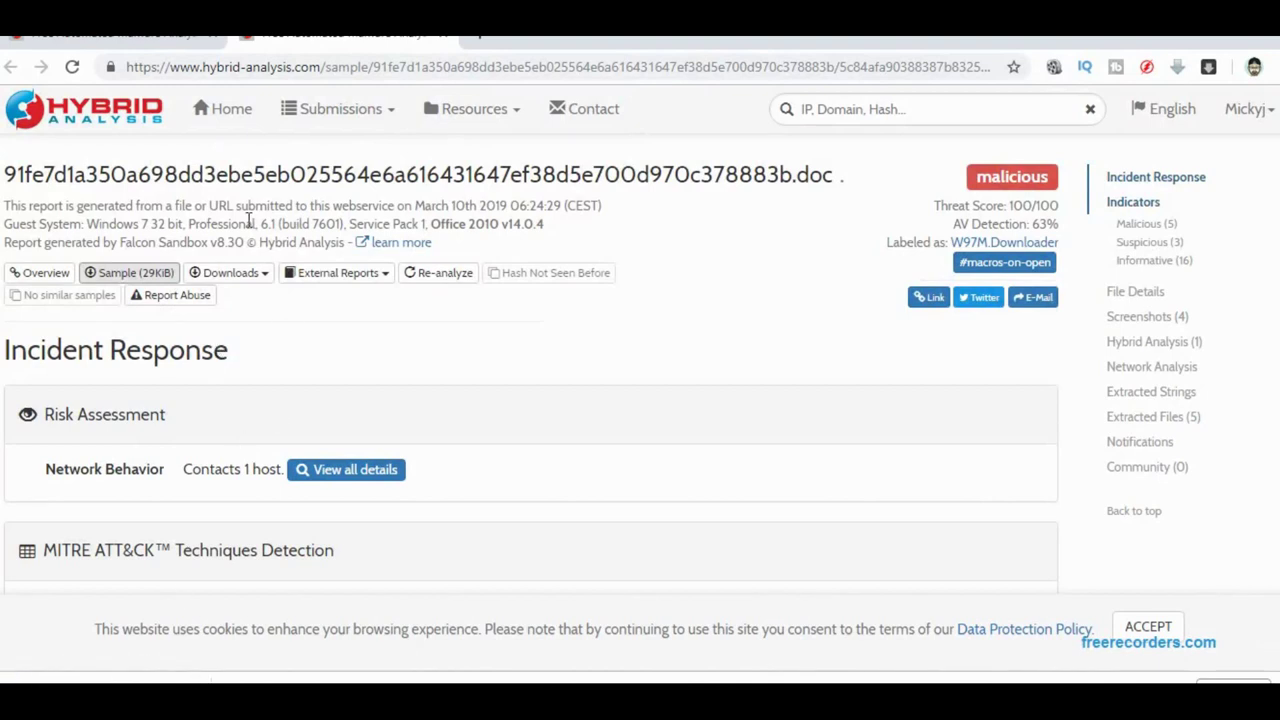
pyautogui.click(266, 280)
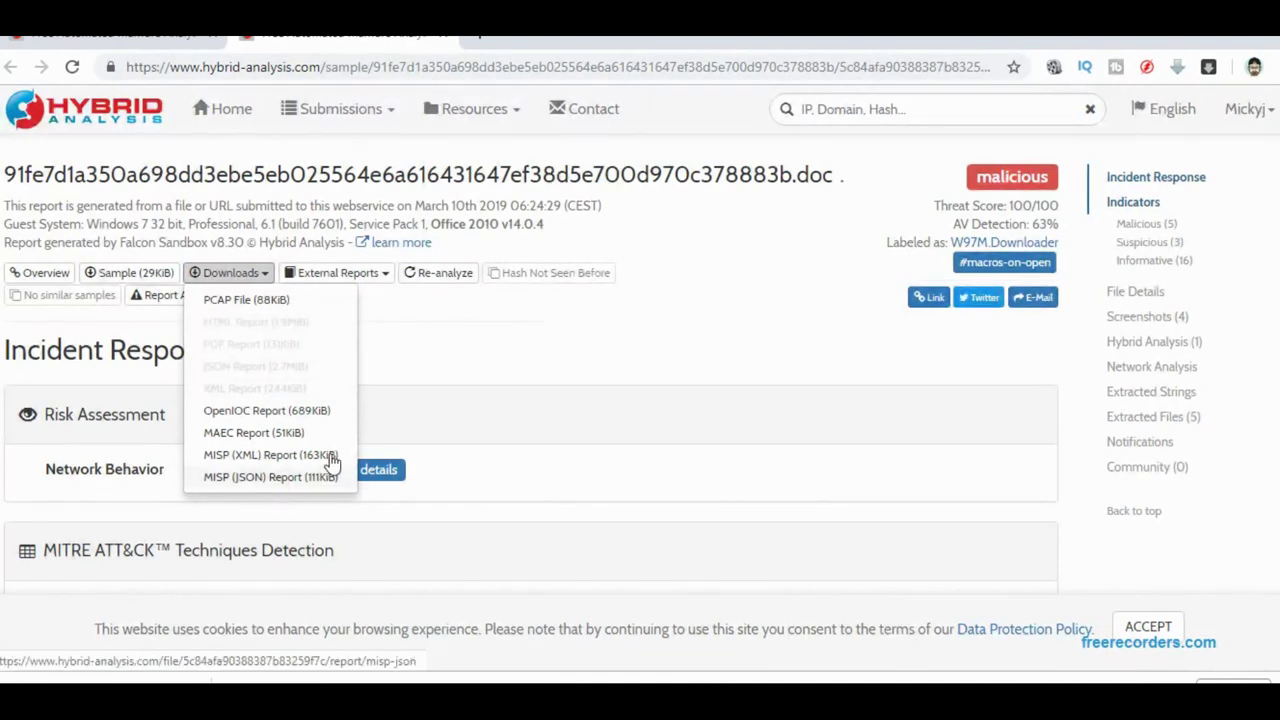
pyautogui.click(397, 319)
# Check the available external reports, accept the cookie notice and review the report download formats again.
pyautogui.click(386, 273)
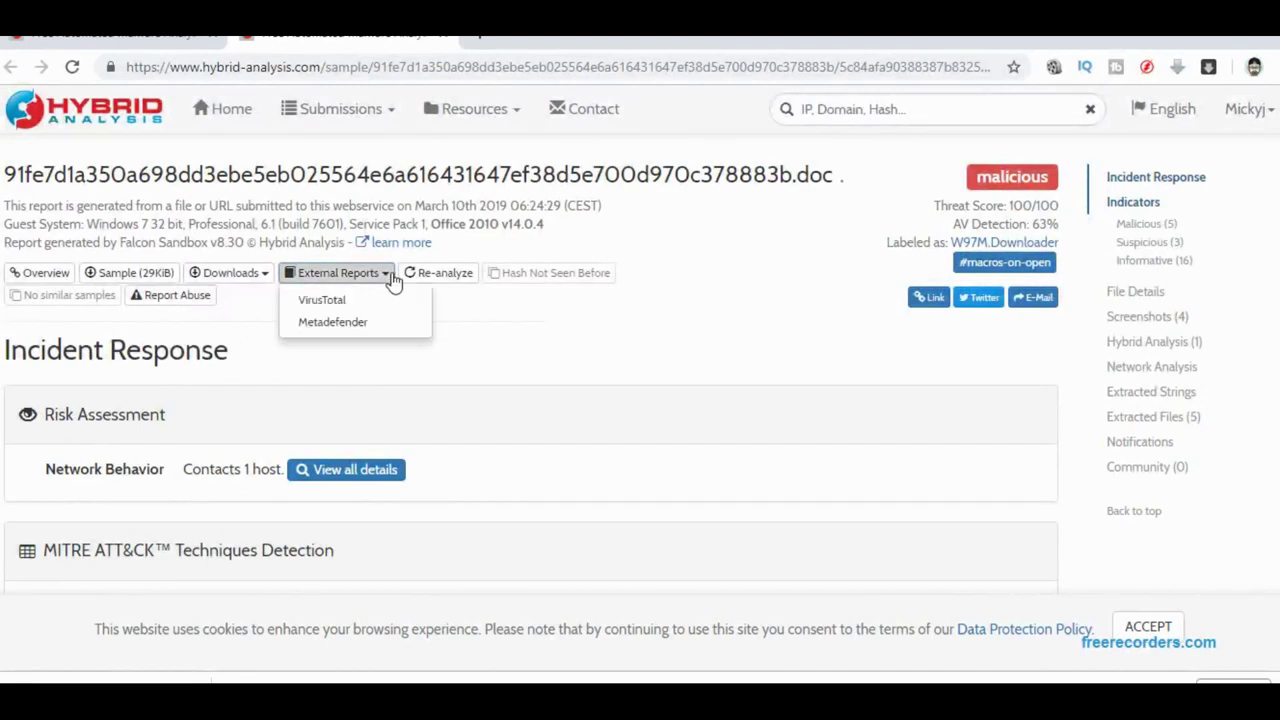
pyautogui.click(472, 298)
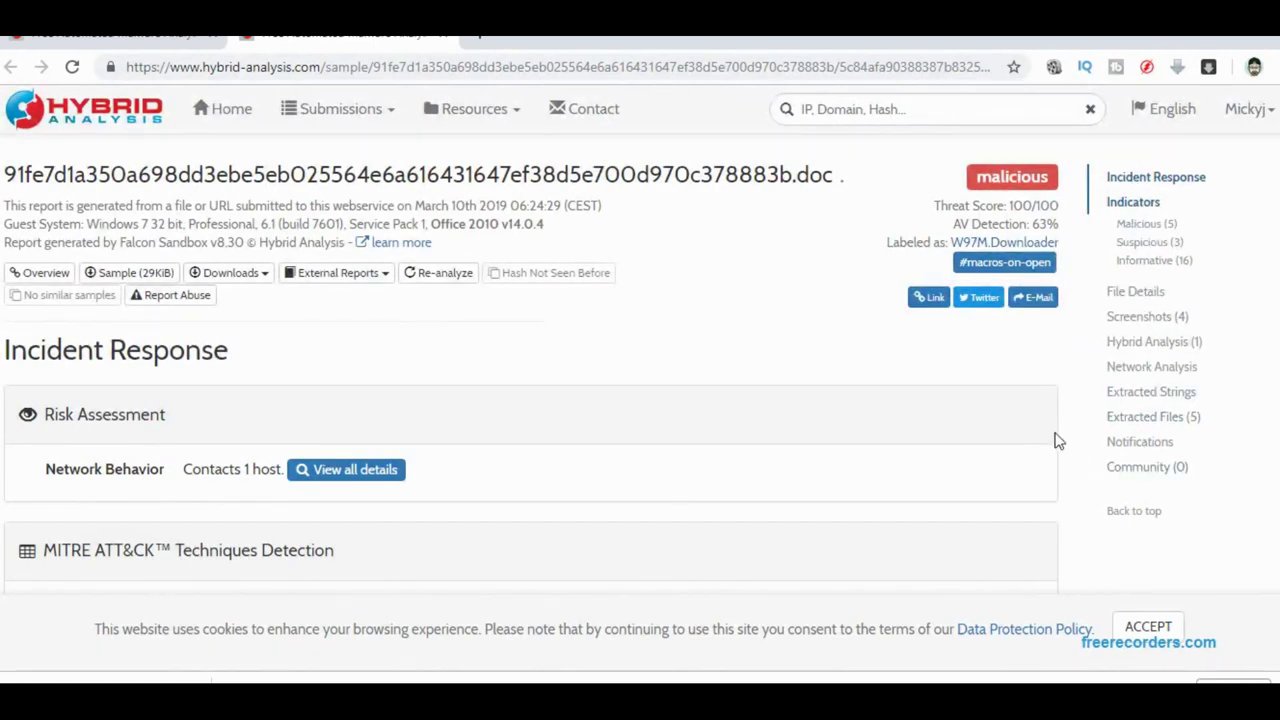
pyautogui.click(1148, 627)
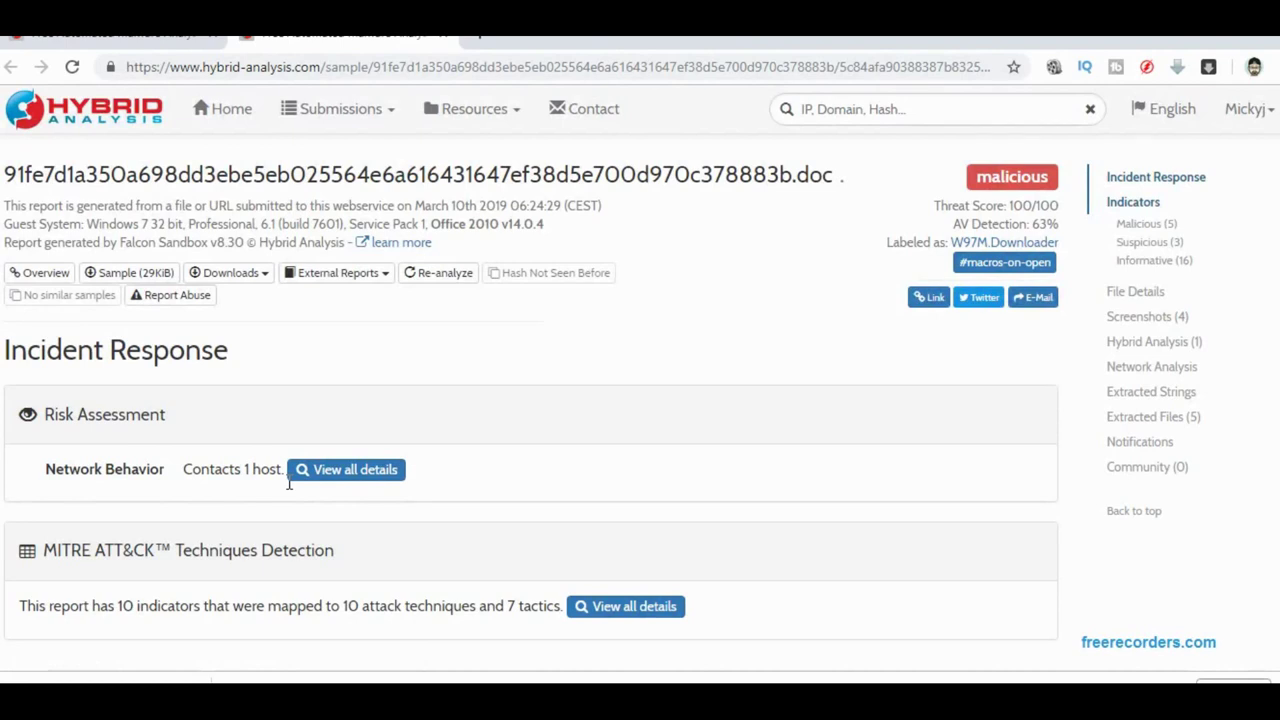
pyautogui.click(264, 274)
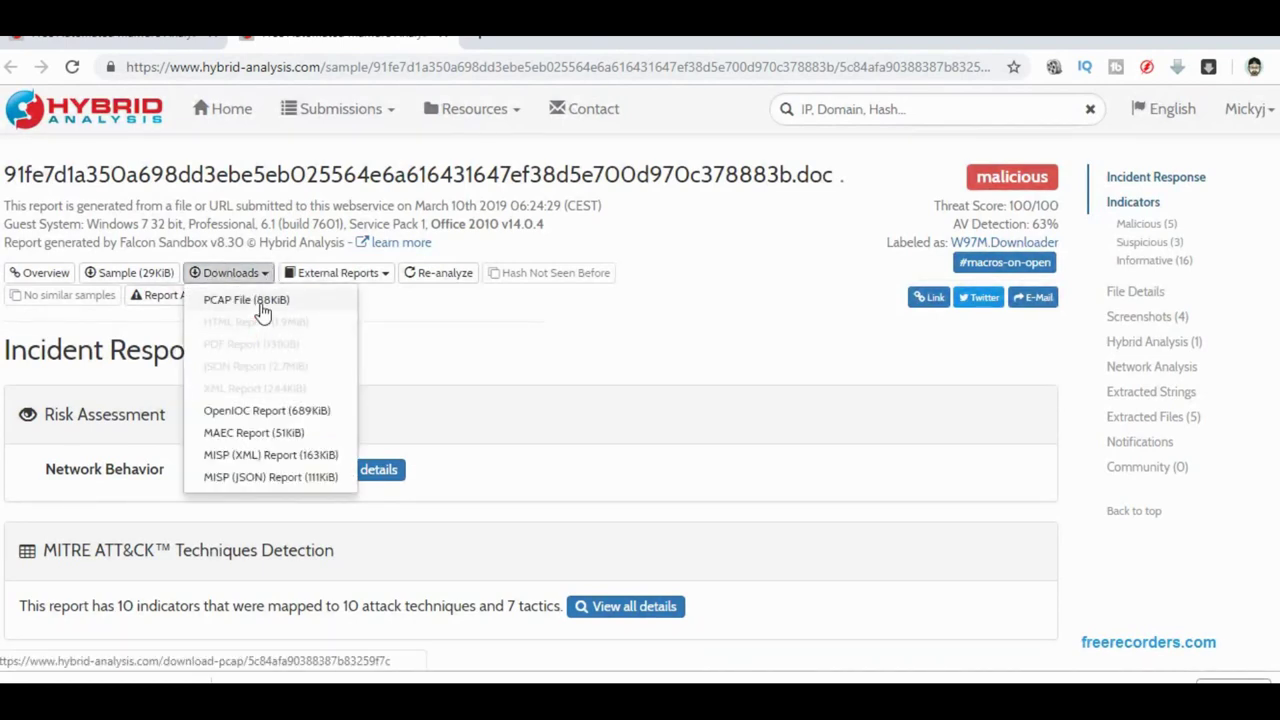
pyautogui.click(404, 321)
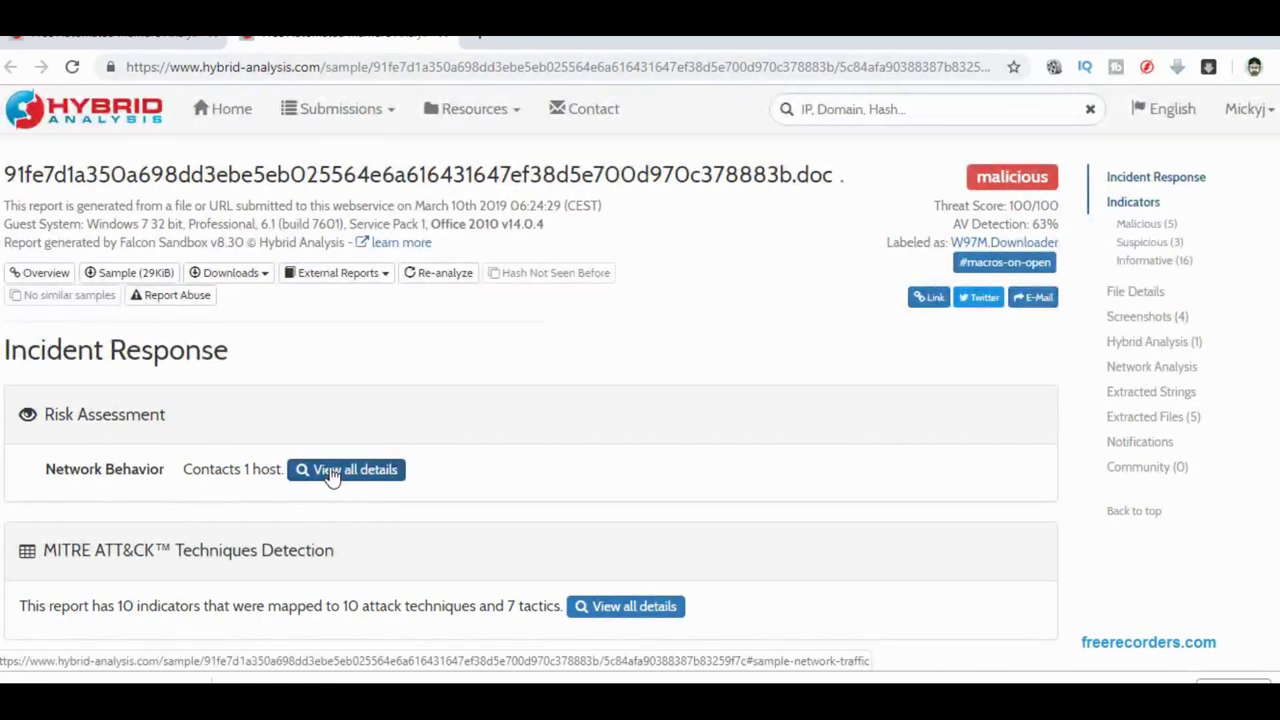
pyautogui.click(332, 472)
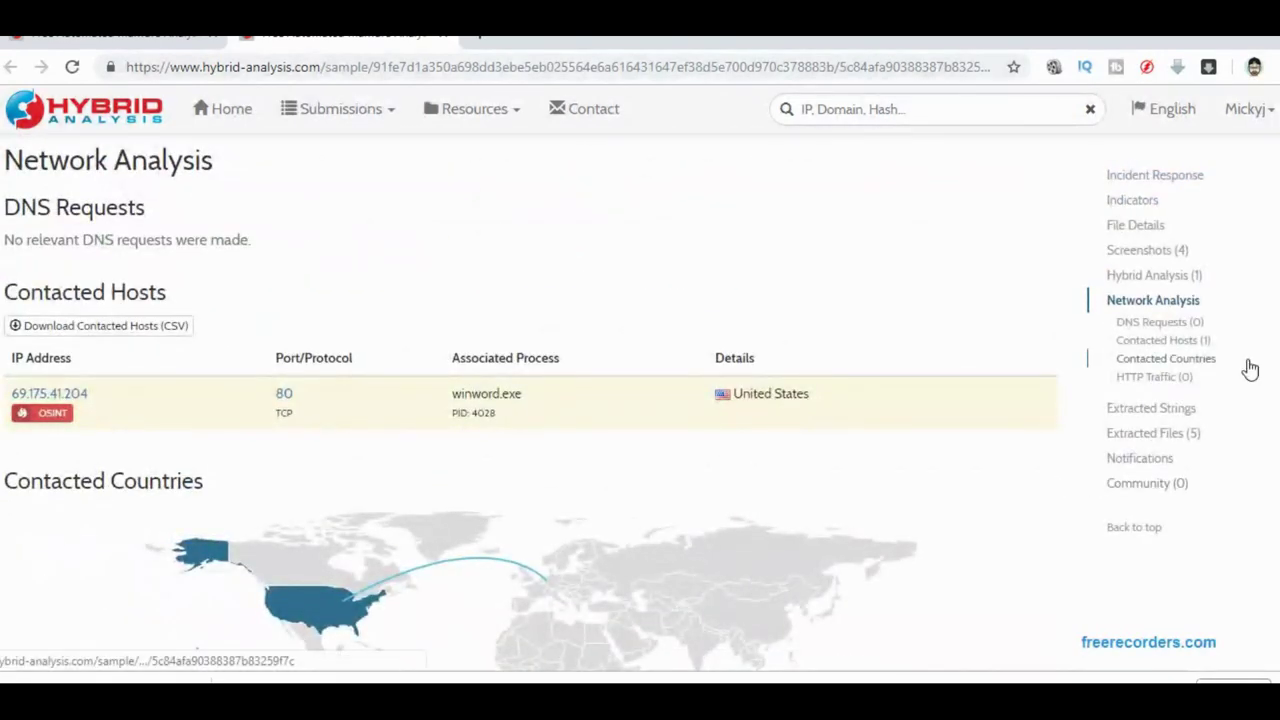
pyautogui.scroll(-2, 531, 404)
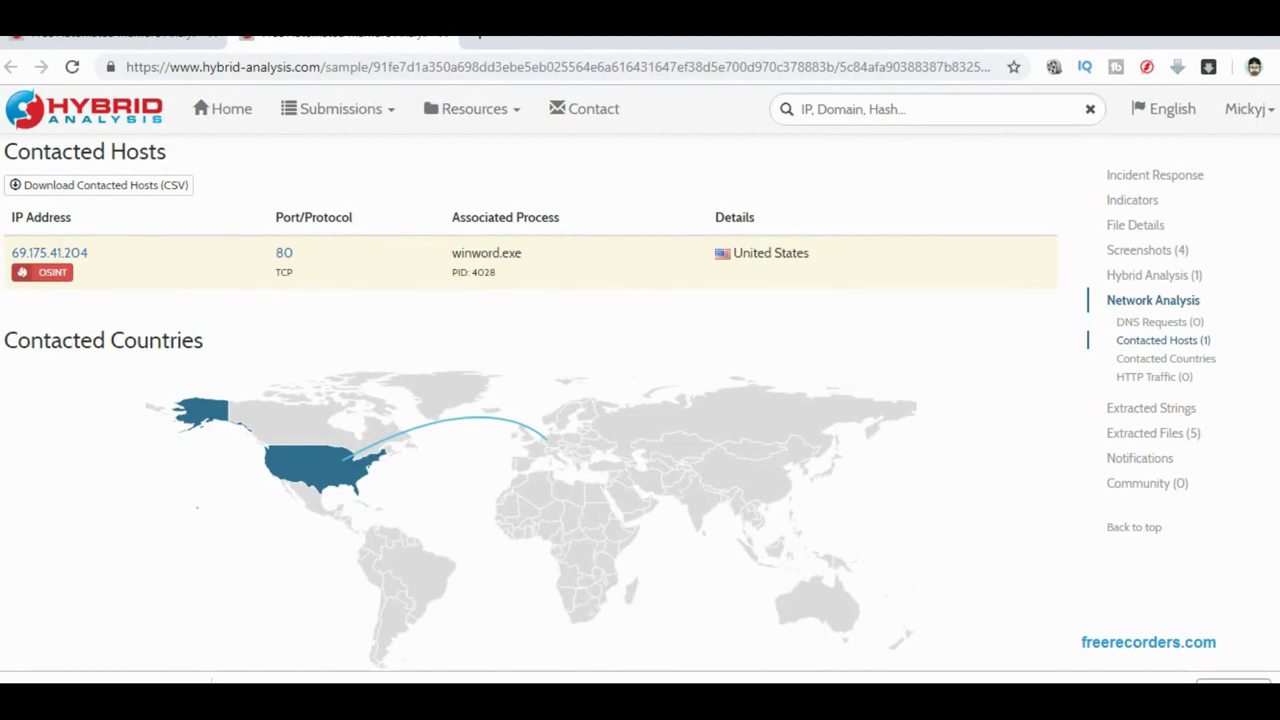
pyautogui.press('Home')
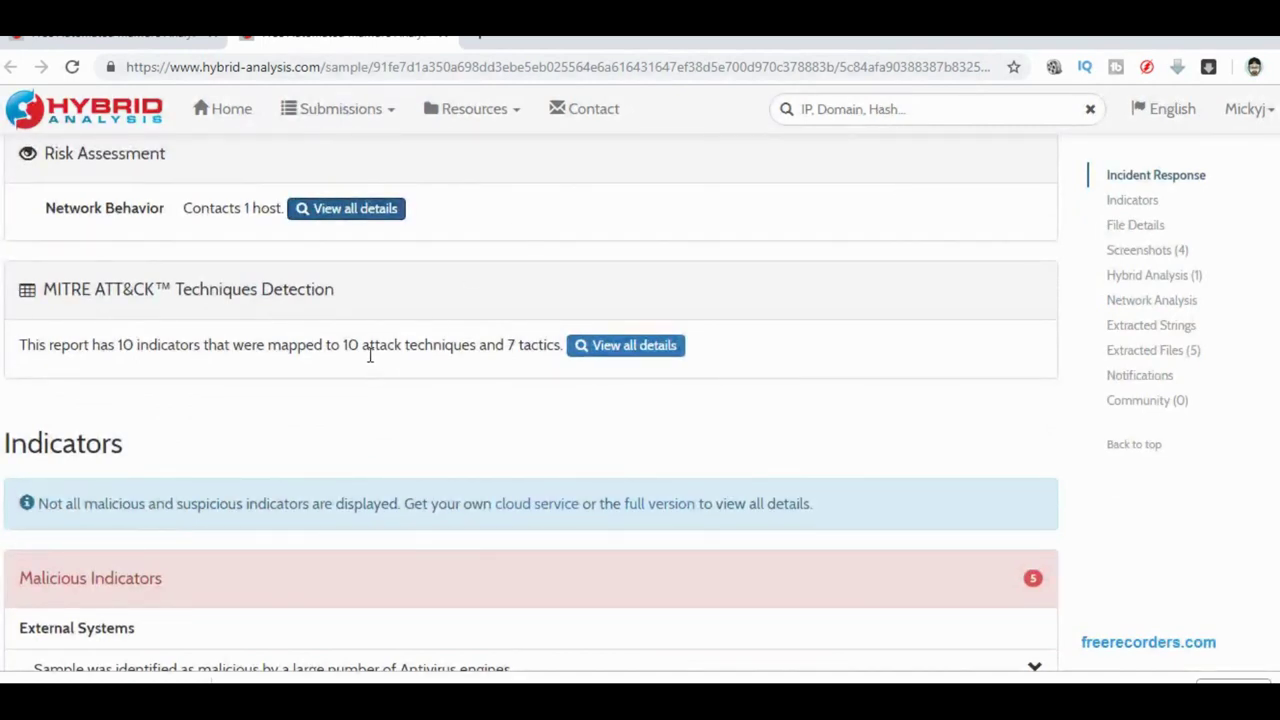
pyautogui.click(610, 346)
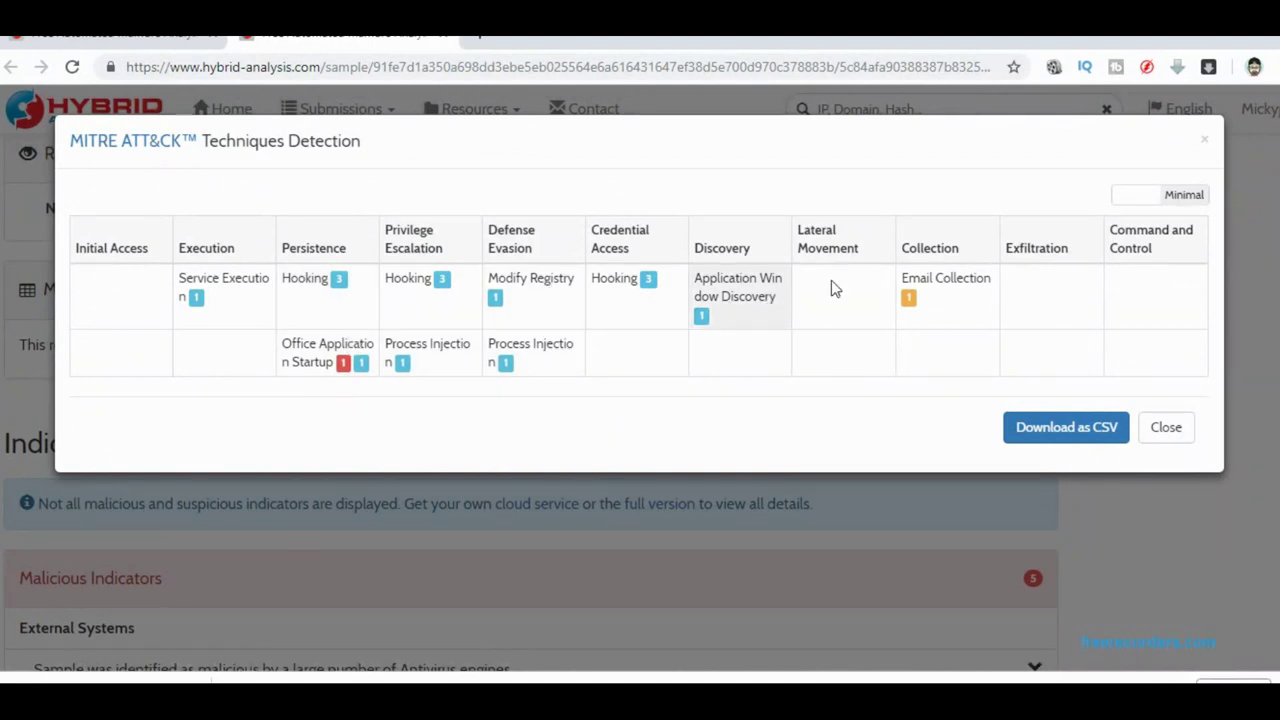
pyautogui.moveTo(912, 303)
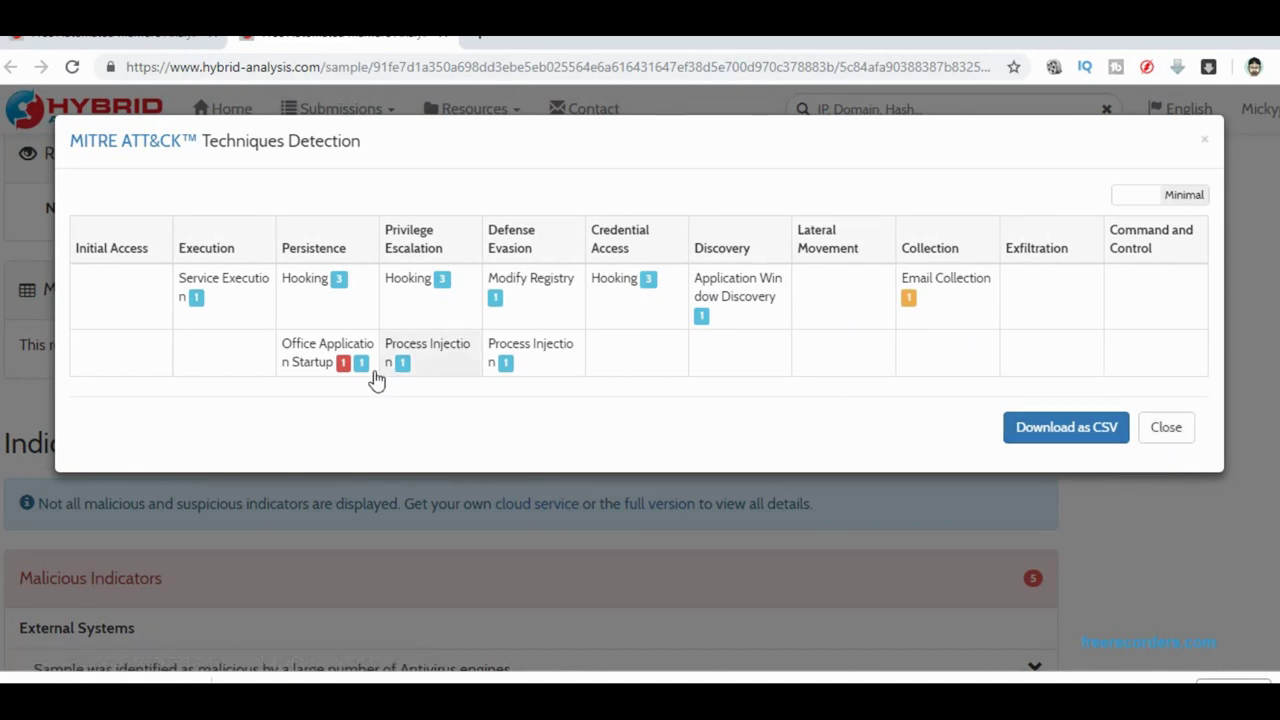
pyautogui.moveTo(366, 364)
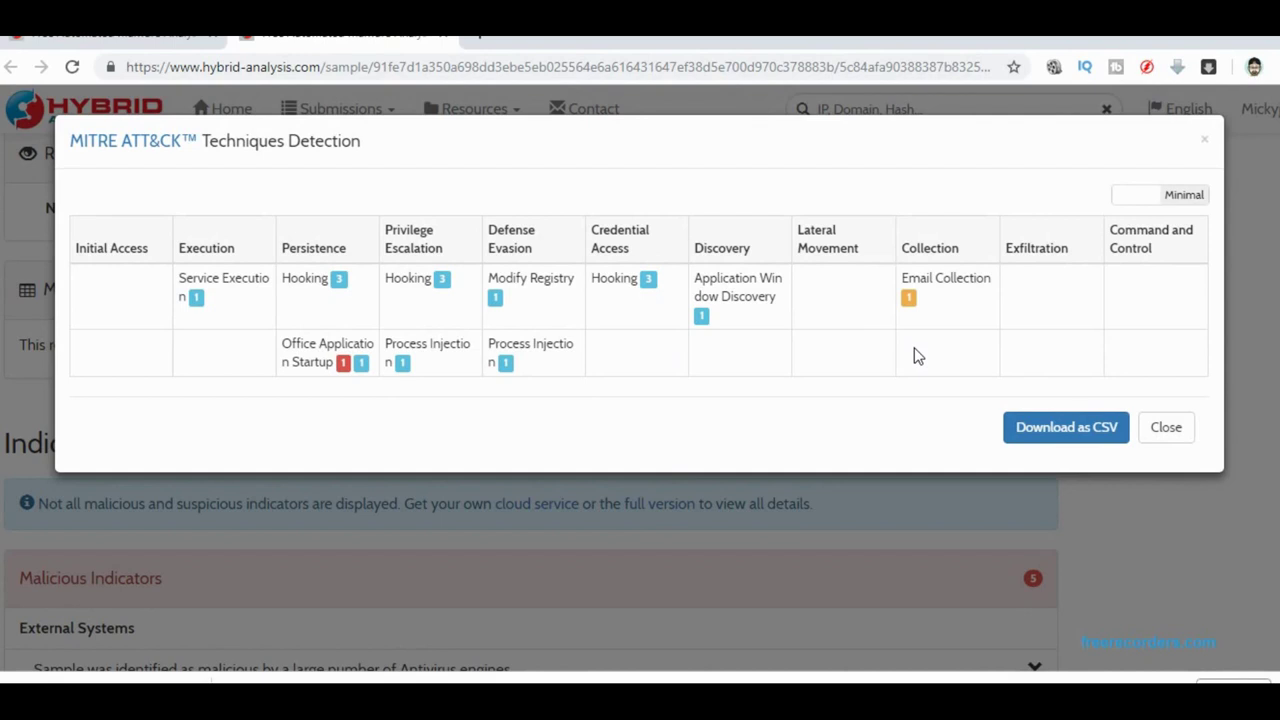
# Close the ATT&CK matrix and scroll to the indicators: 5 malicious, 3 suspicious, 16 informative.
pyautogui.click(1166, 430)
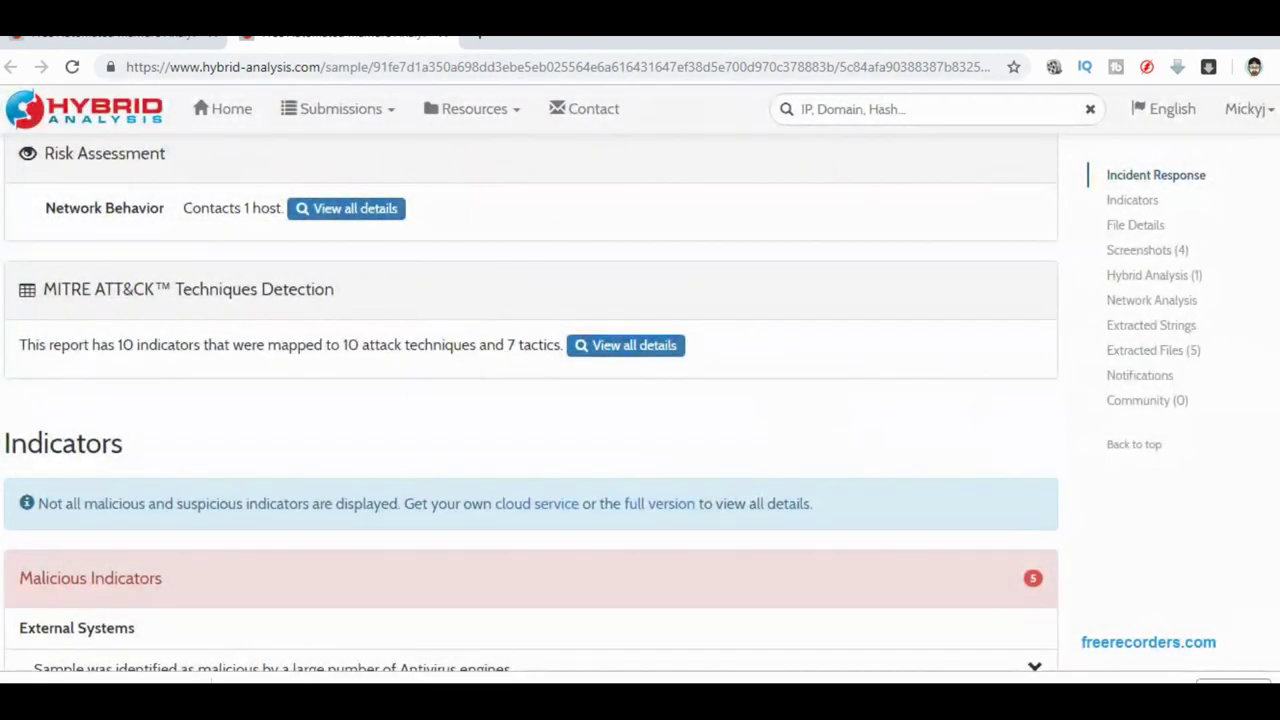
pyautogui.scroll(-3, 530, 400)
pyautogui.scroll(2, 530, 400)
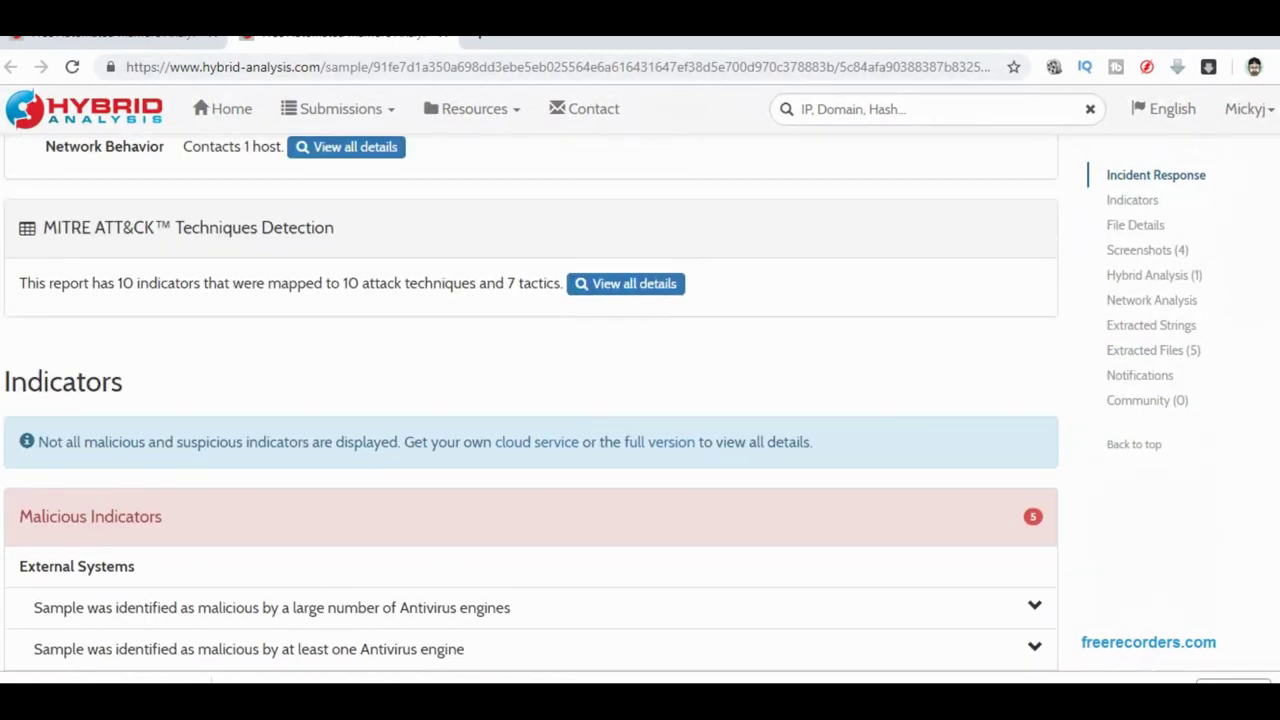
pyautogui.scroll(-3, 530, 400)
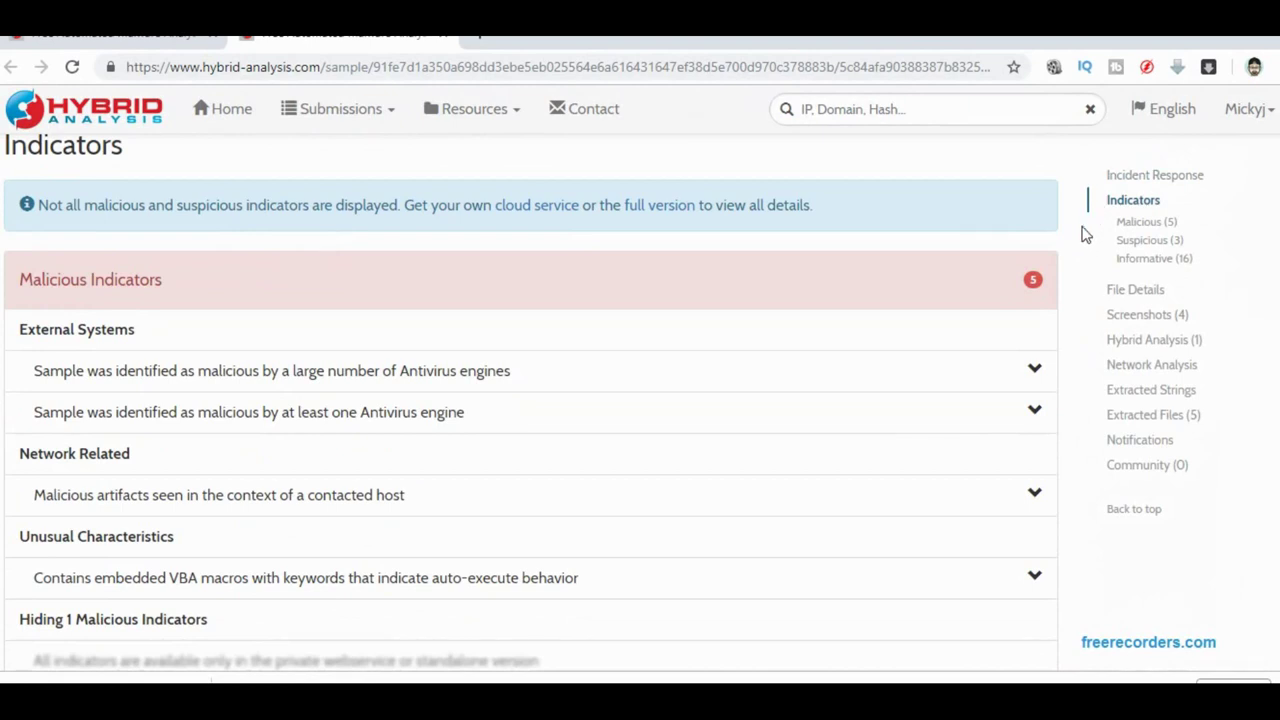
# Expand and collapse the two antivirus-engine detection indicators.
pyautogui.click(1036, 370)
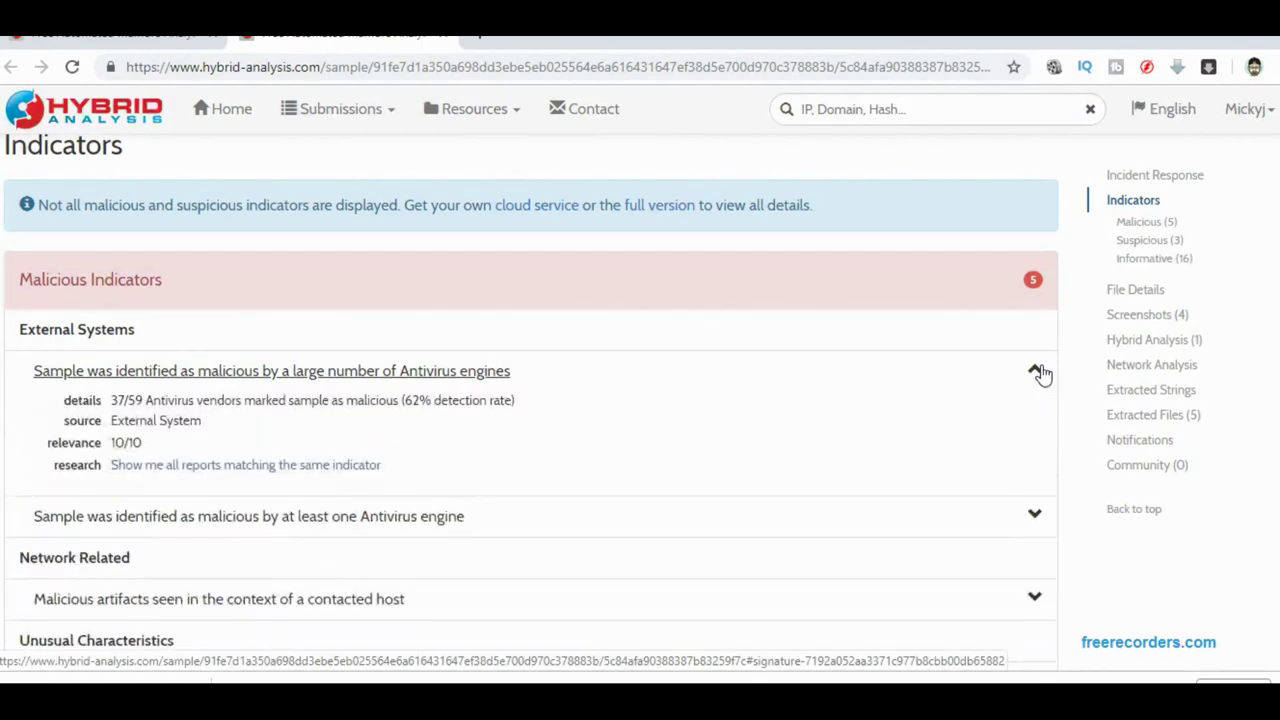
pyautogui.click(1036, 370)
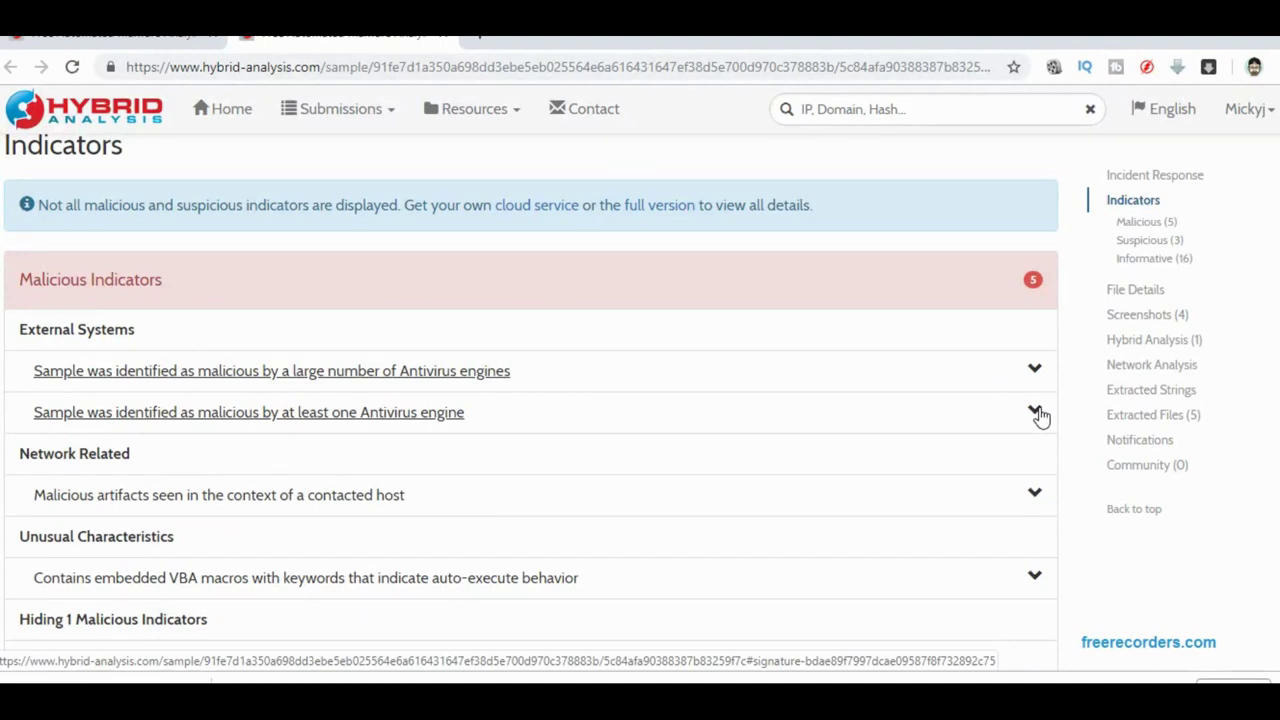
pyautogui.click(1036, 412)
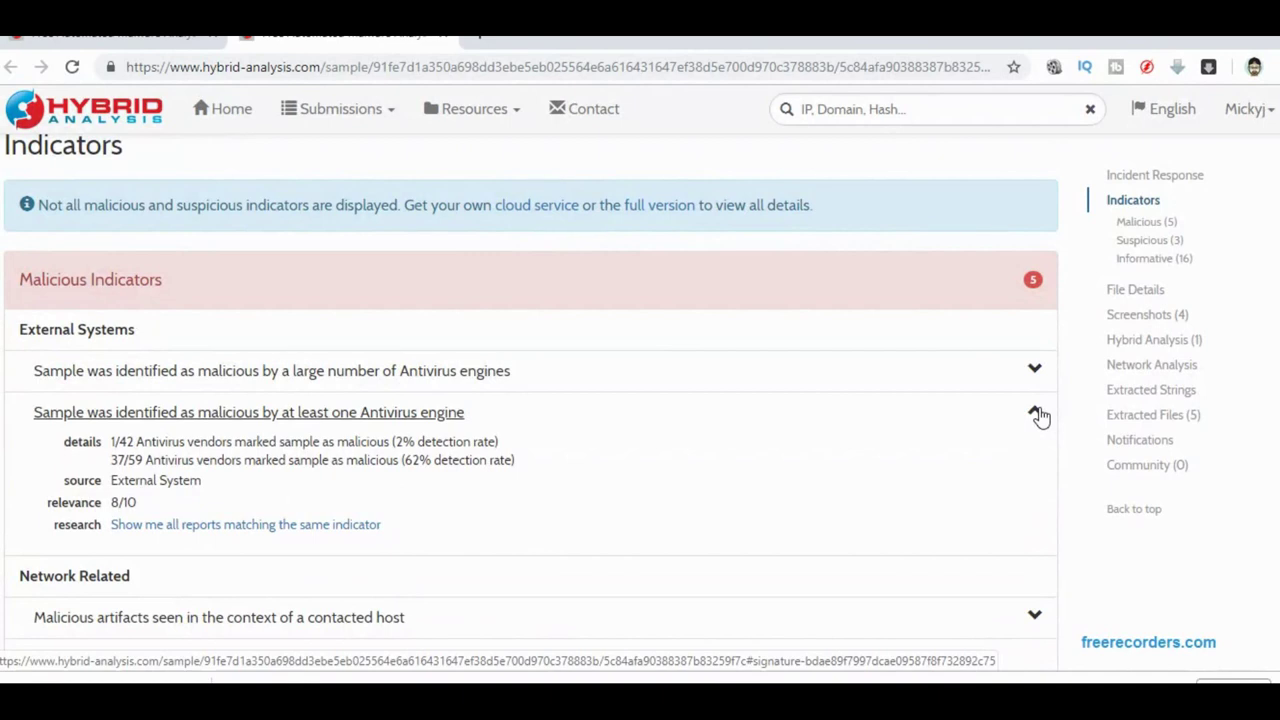
pyautogui.click(1036, 413)
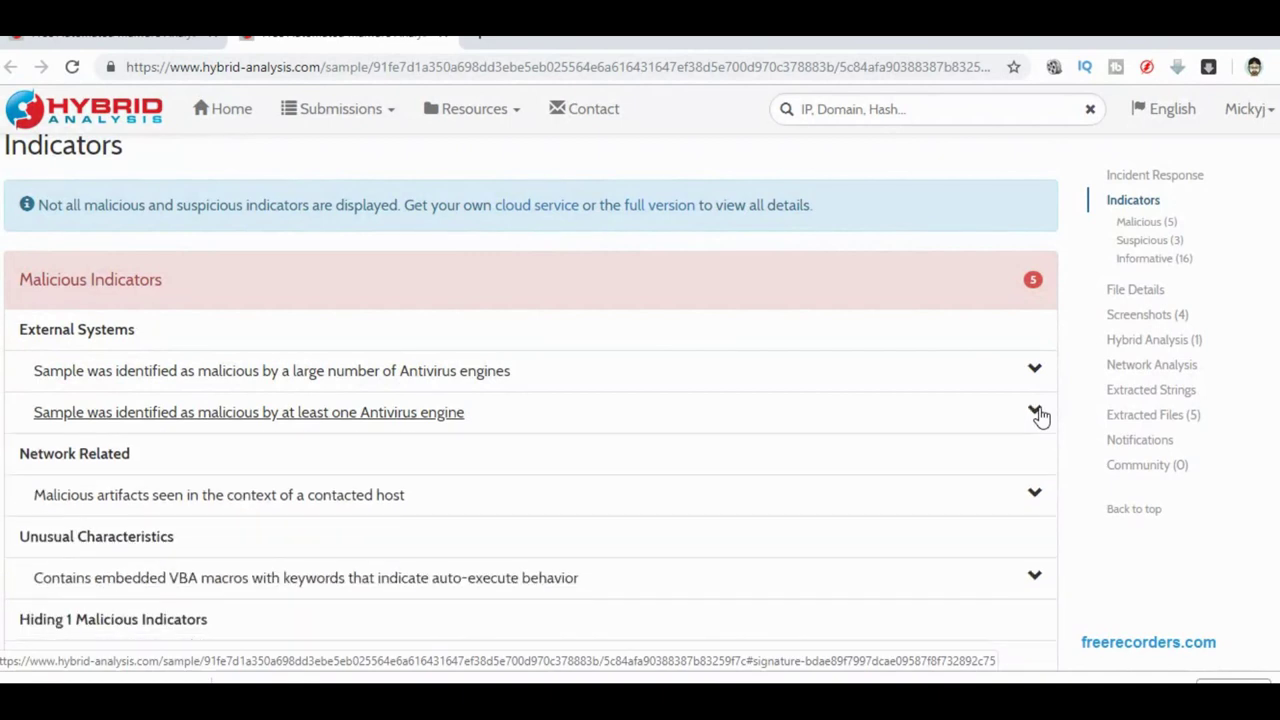
# Expand the contacted-host malicious artifacts (academiedesade.com) and the auto-execute VBA macros (AutoOpen) indicators.
pyautogui.click(1036, 494)
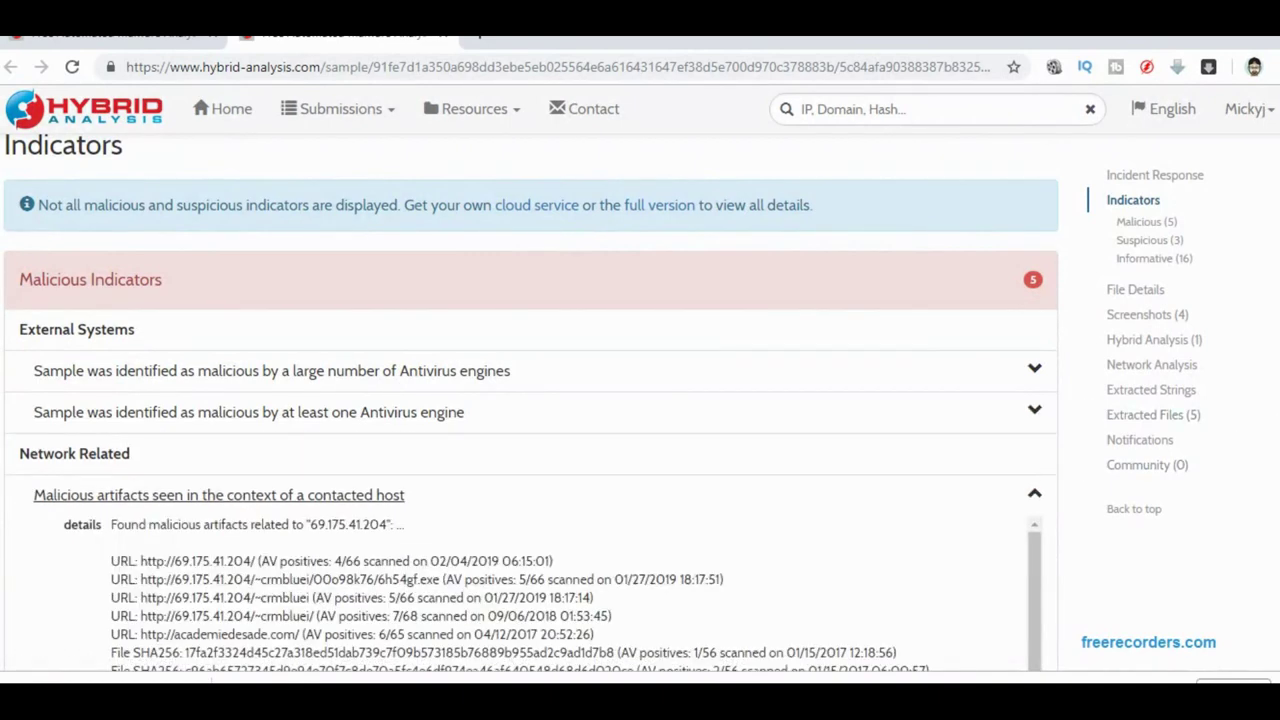
pyautogui.scroll(-3, 530, 400)
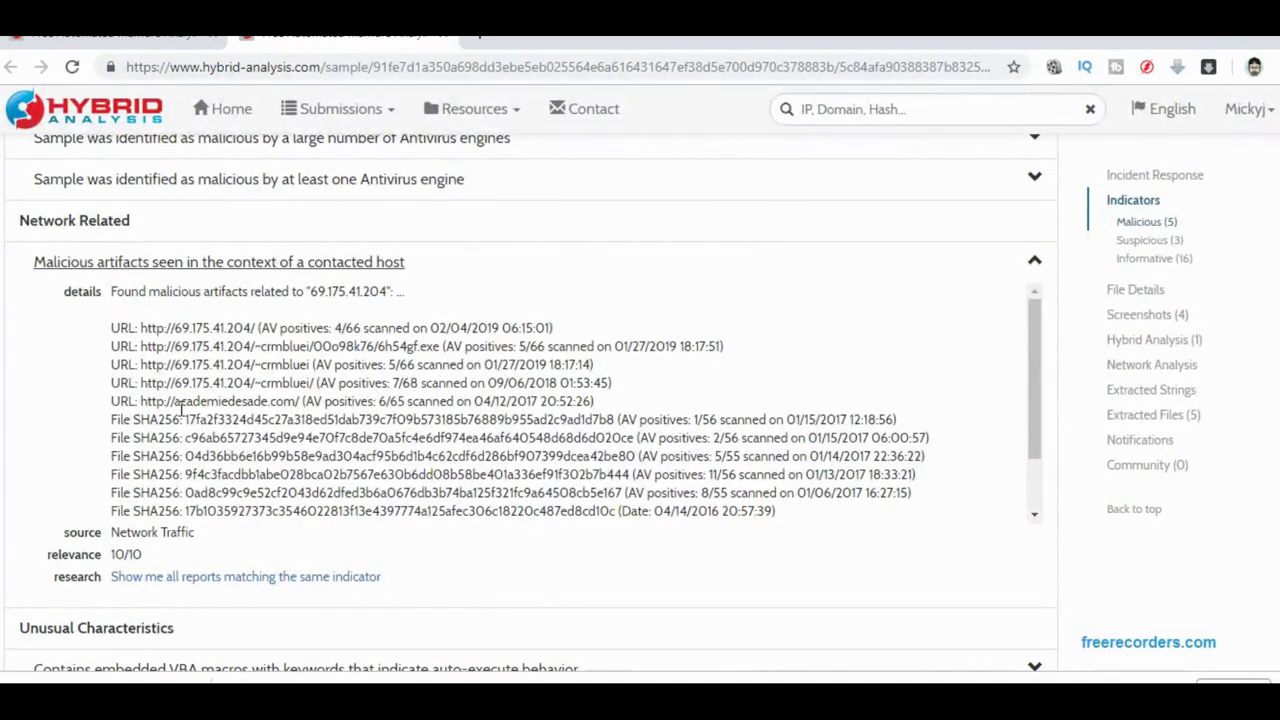
pyautogui.moveTo(176, 403); pyautogui.dragTo(300, 408)
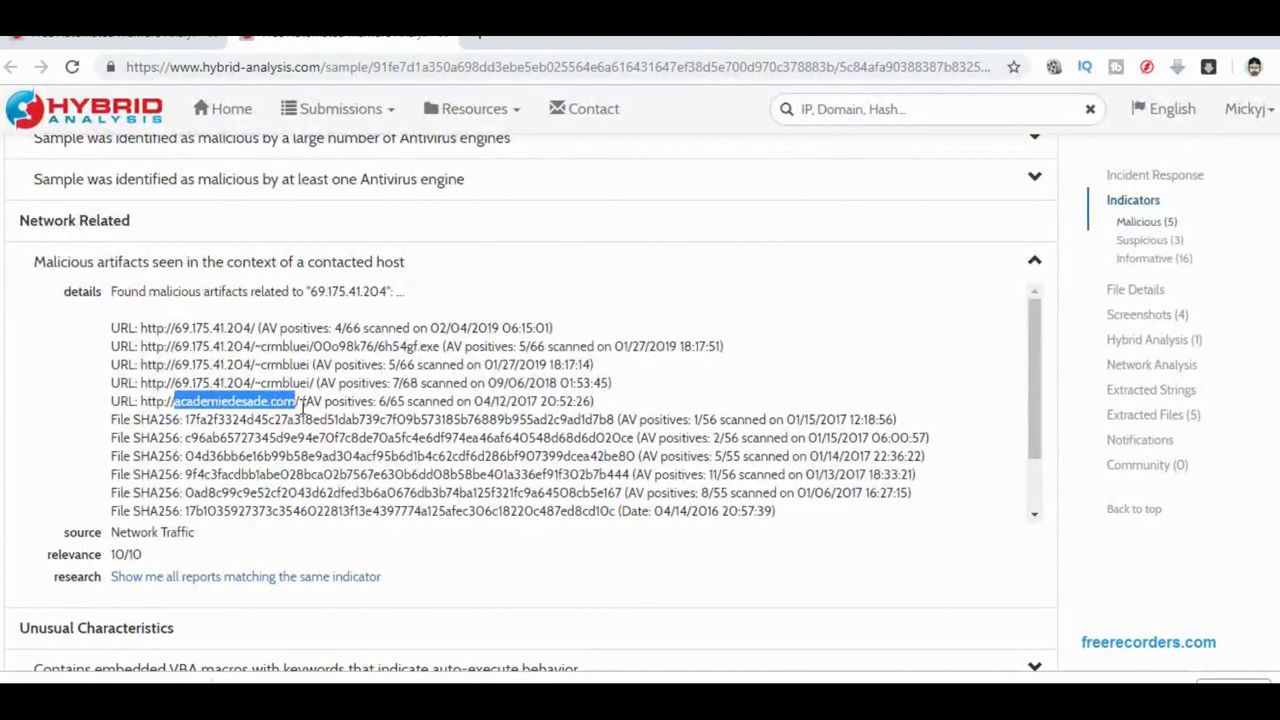
pyautogui.click(69, 352)
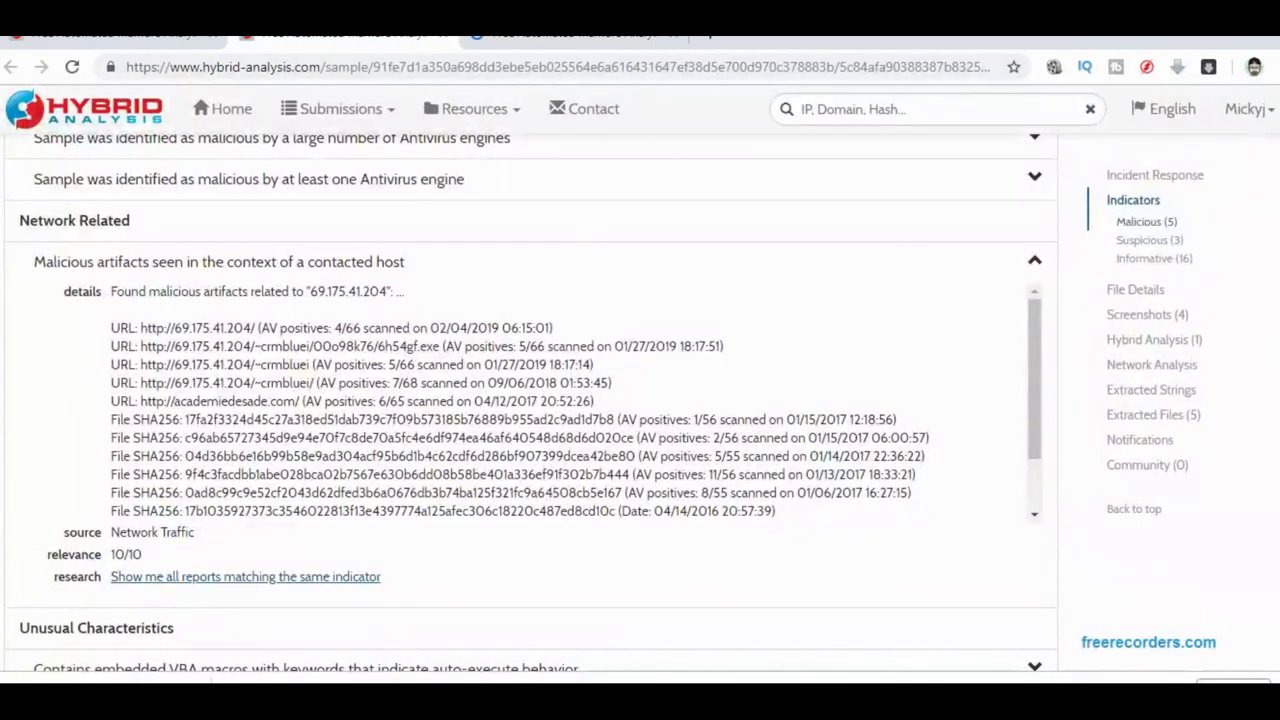
pyautogui.scroll(-4, 530, 400)
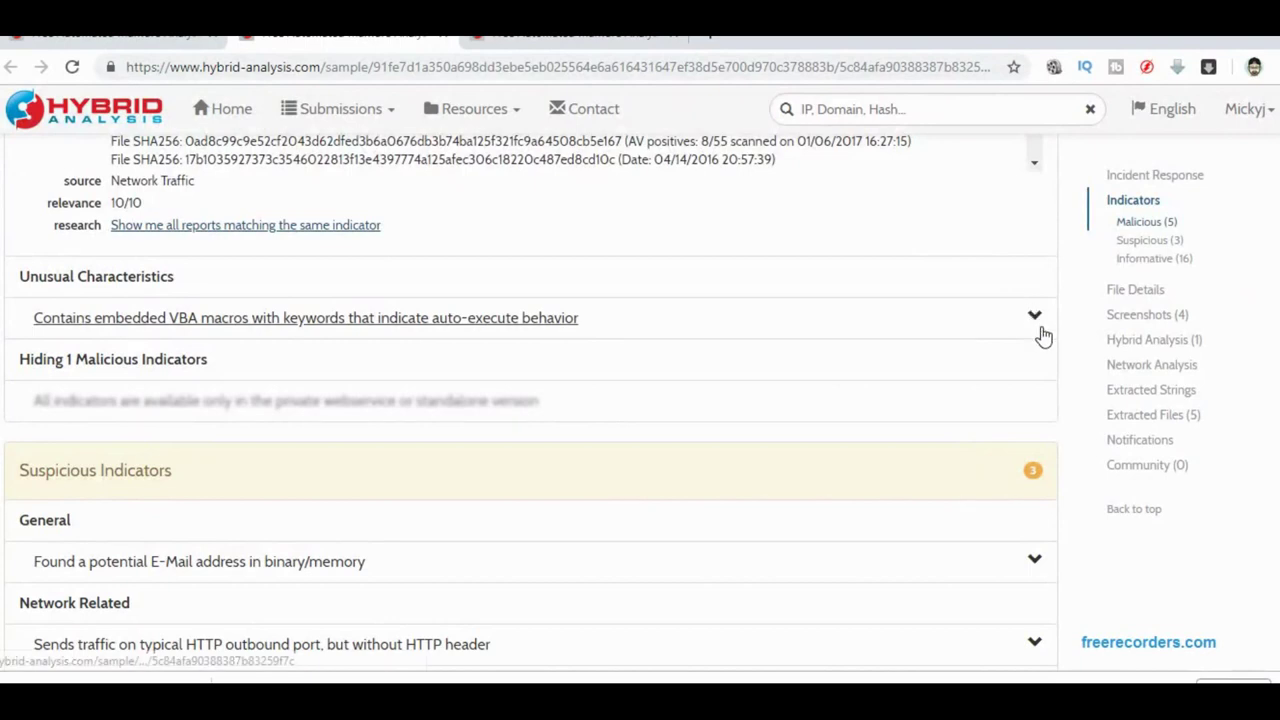
pyautogui.click(1040, 317)
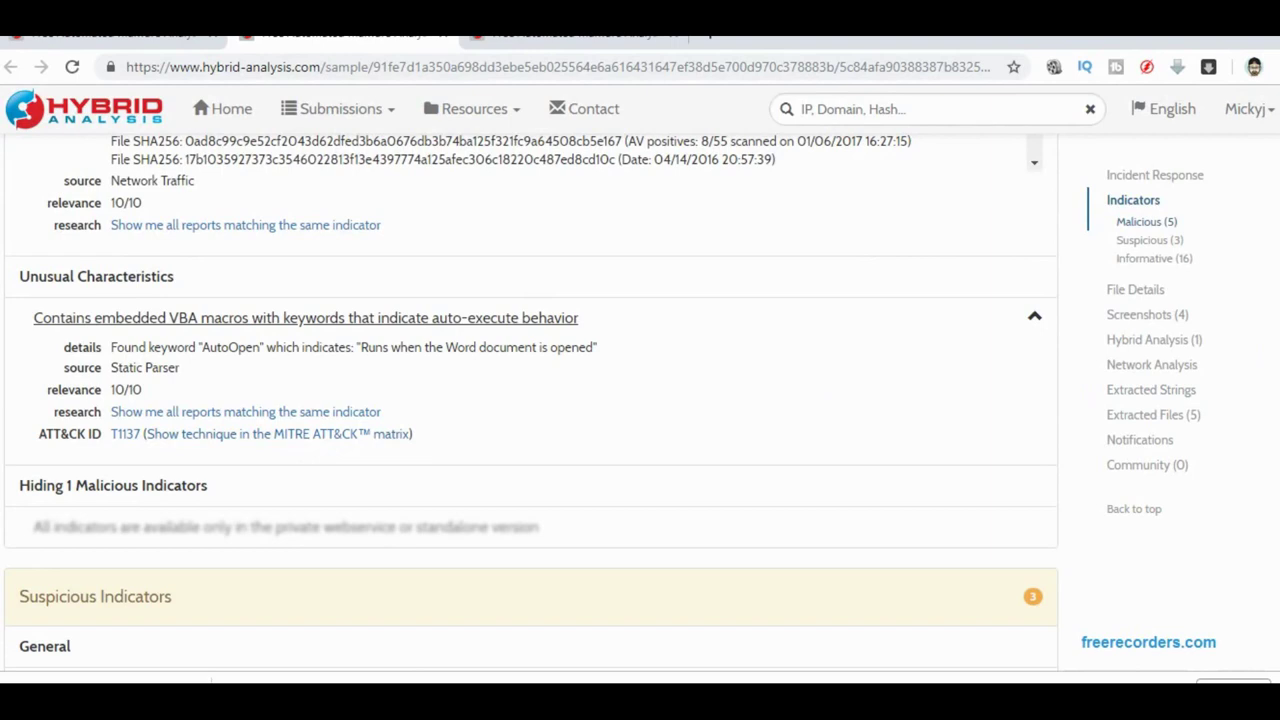
# Expand the suspicious 'Found a potential E-Mail address in binary/memory' indicator.
pyautogui.scroll(-3, 530, 400)
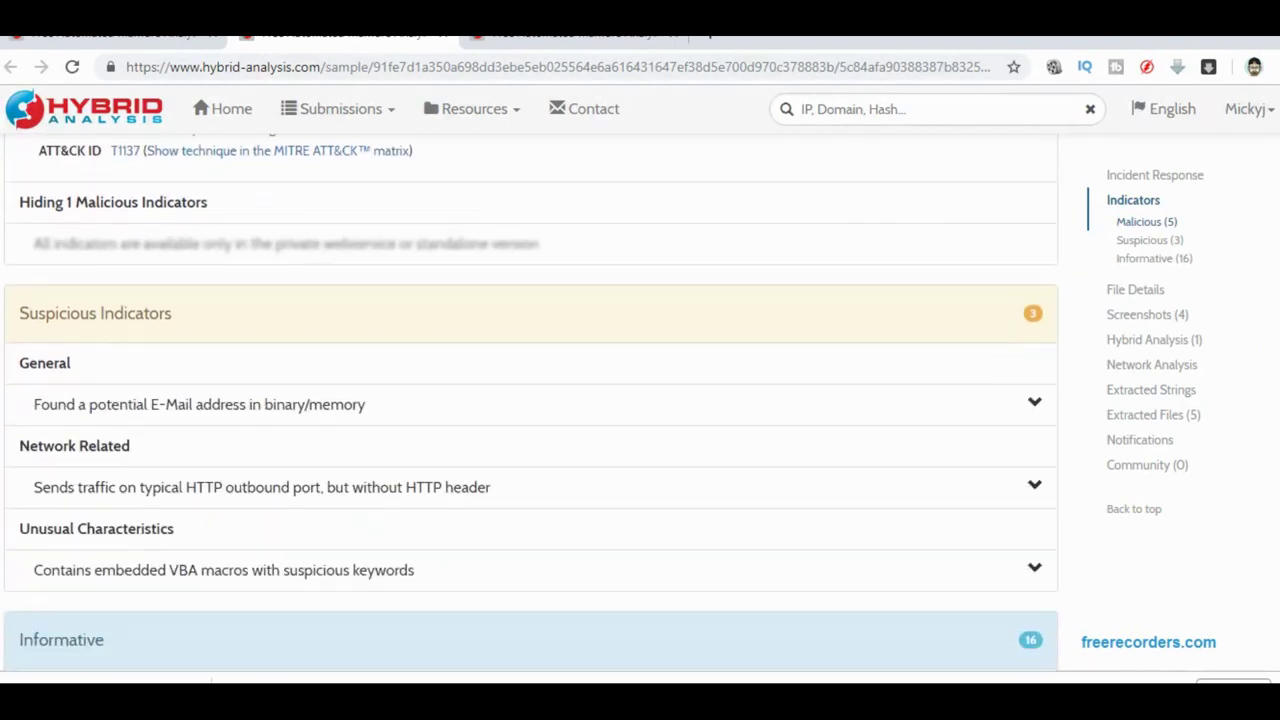
pyautogui.scroll(-1, 530, 400)
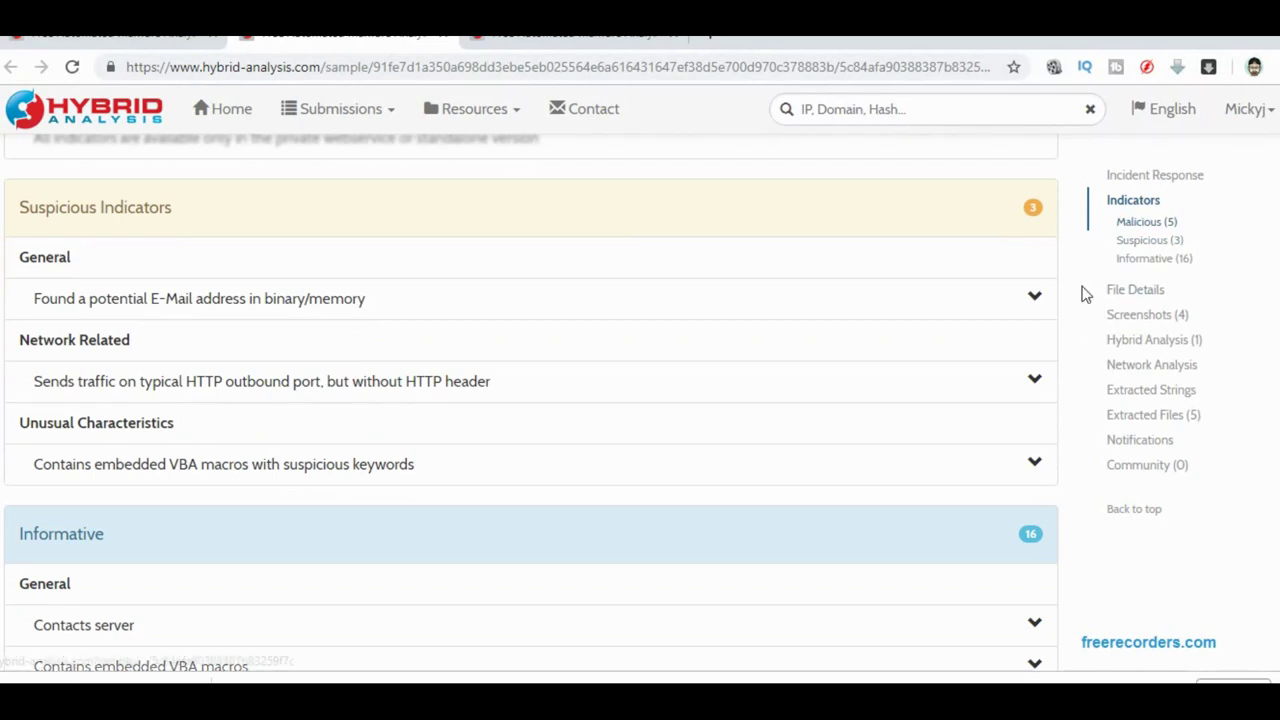
pyautogui.click(1035, 298)
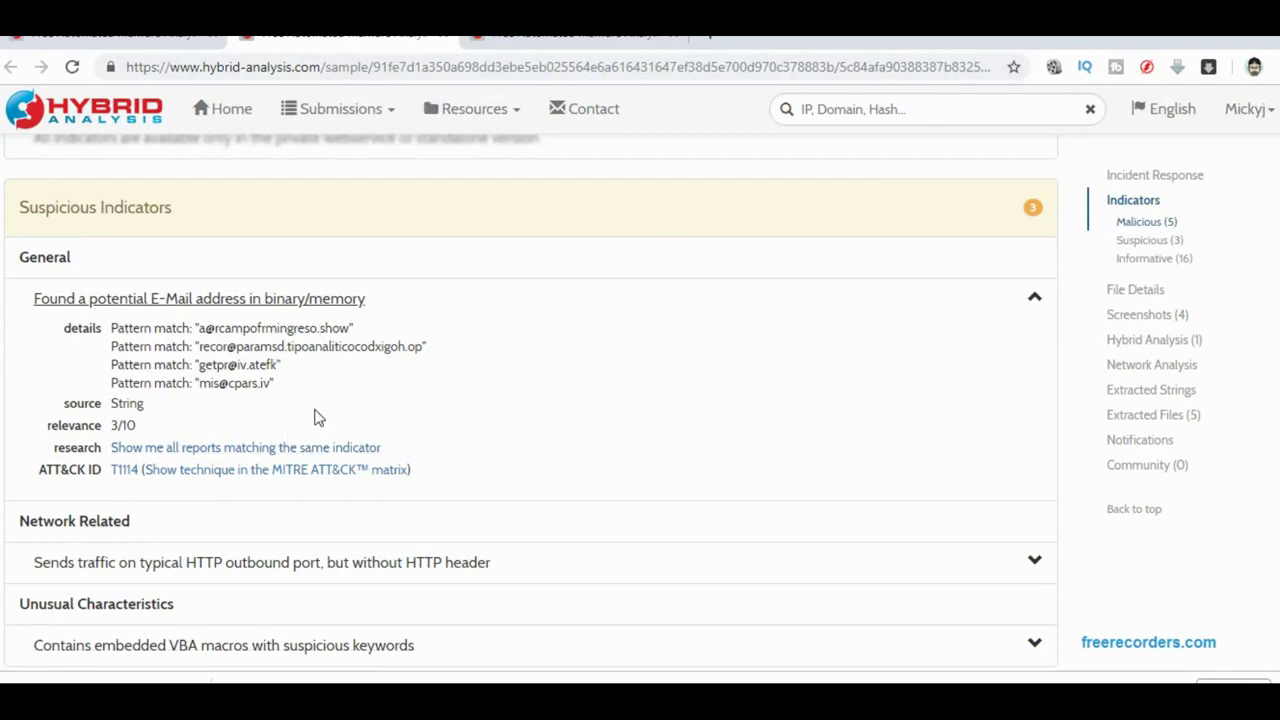
# Switch to the indicatorid:network-21 search results and scroll through the matching reports.
pyautogui.click(530, 40)
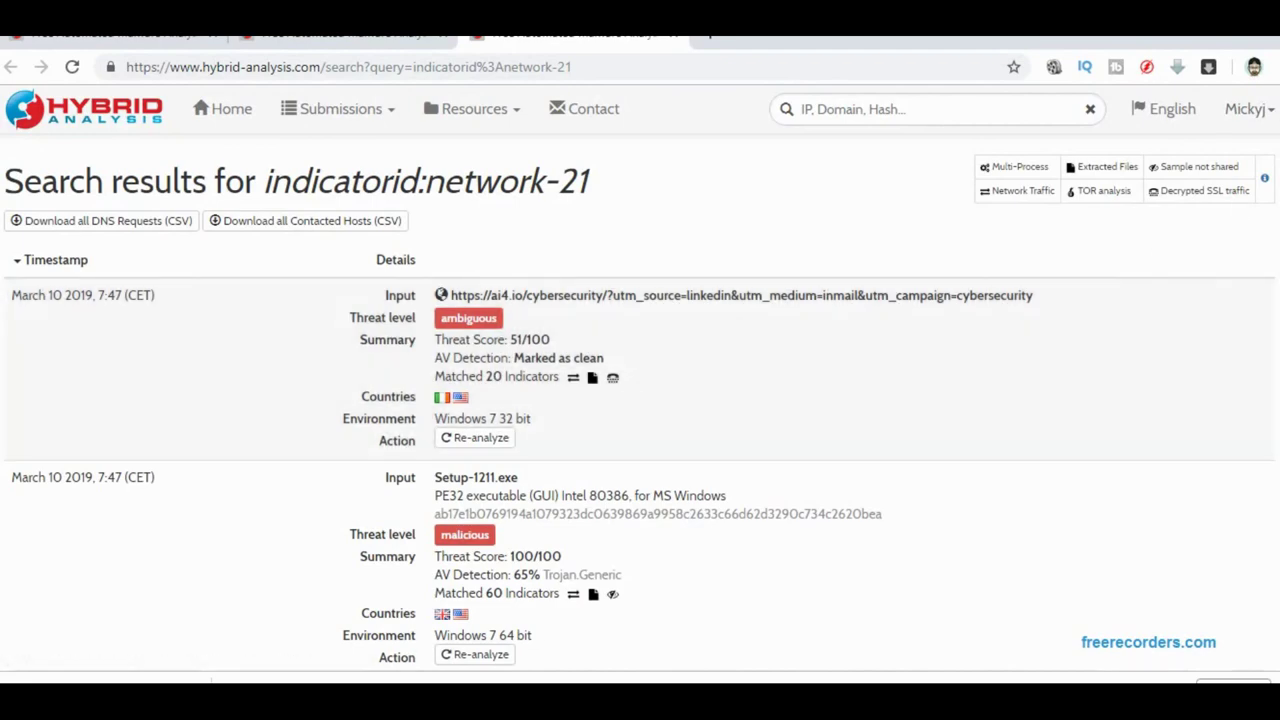
pyautogui.scroll(-15, 640, 400)
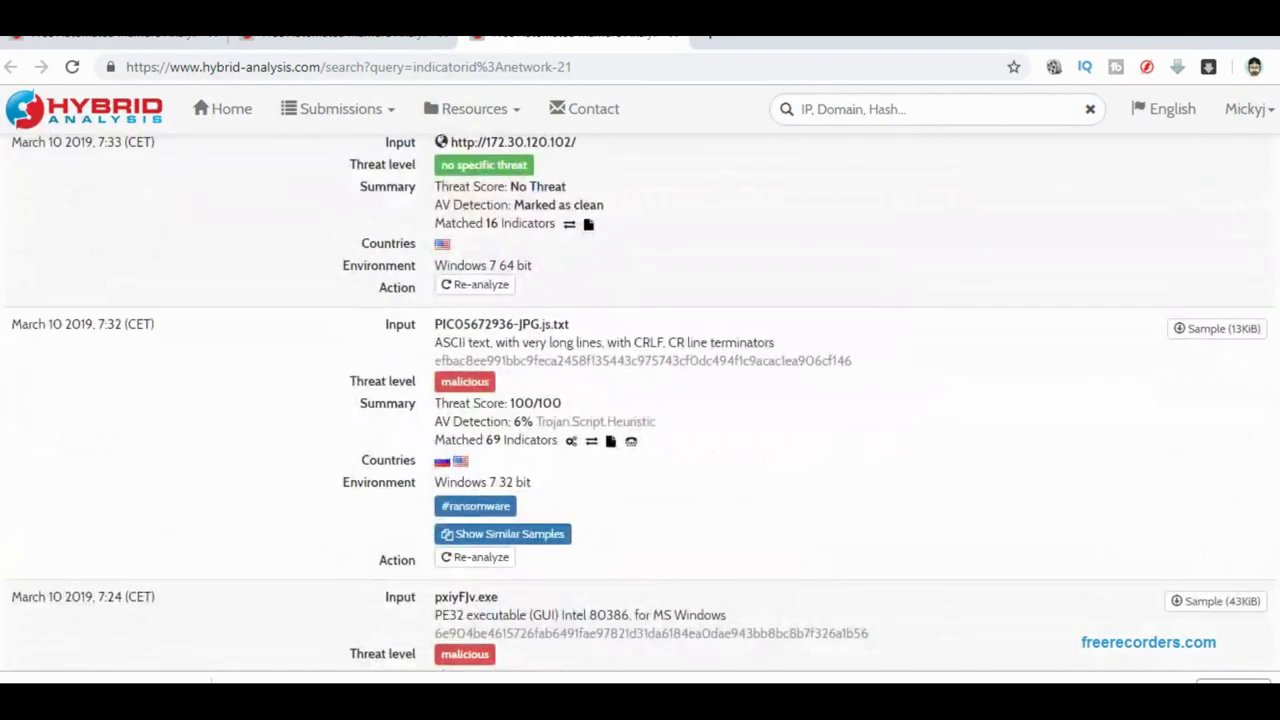
pyautogui.scroll(-10, 640, 400)
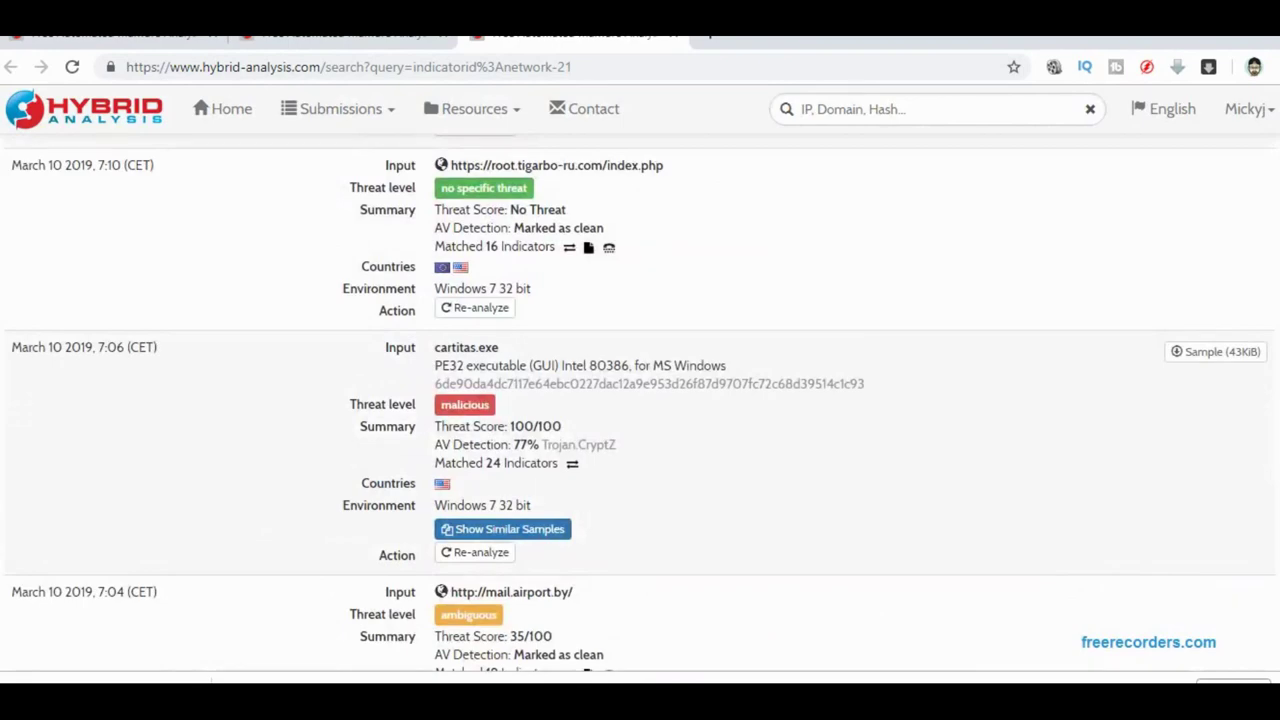
pyautogui.scroll(-5, 640, 400)
pyautogui.scroll(20, 640, 400)
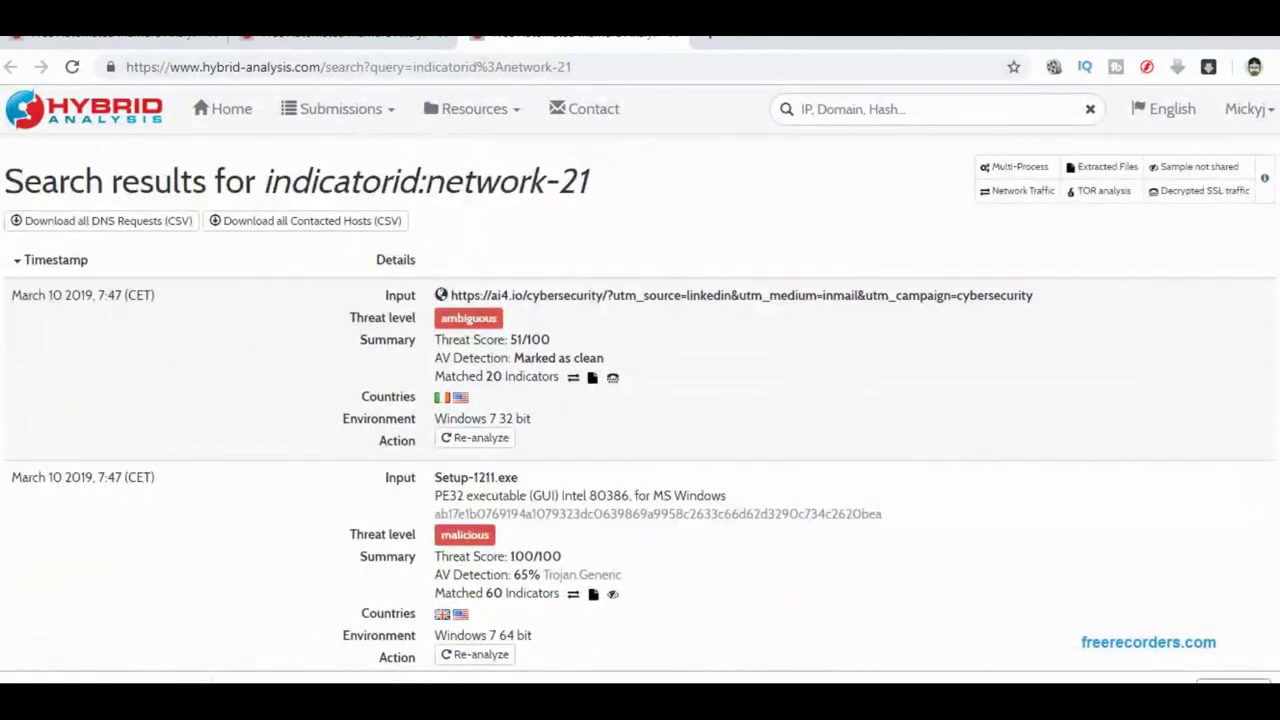
# Back in the report, expand the port-80 traffic without HTTP header indicator.
pyautogui.click(416, 44)
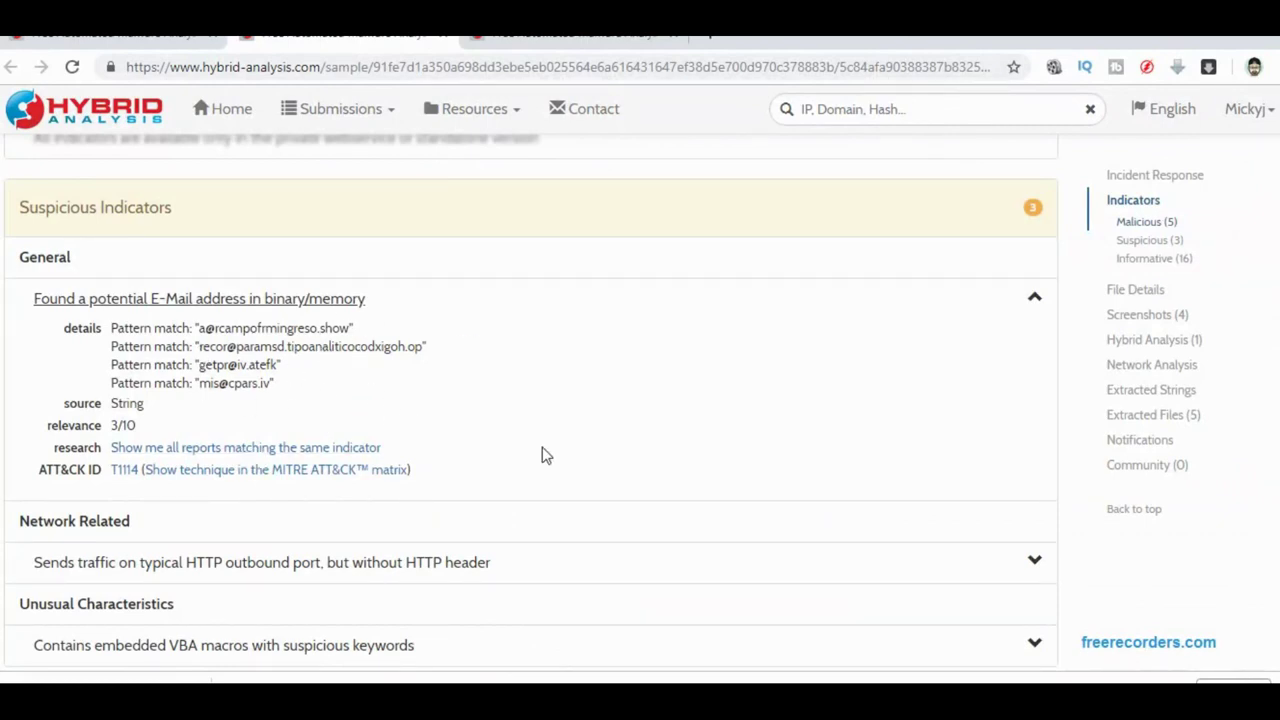
pyautogui.click(1037, 564)
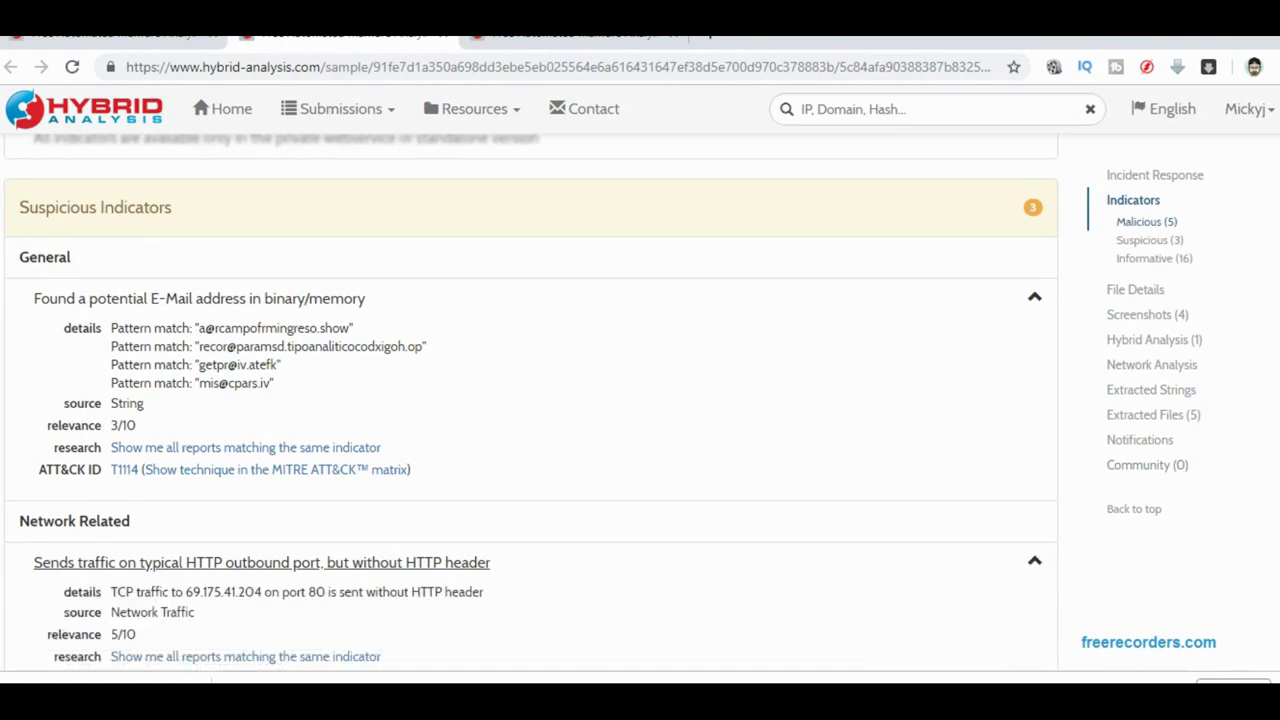
pyautogui.scroll(-3, 531, 403)
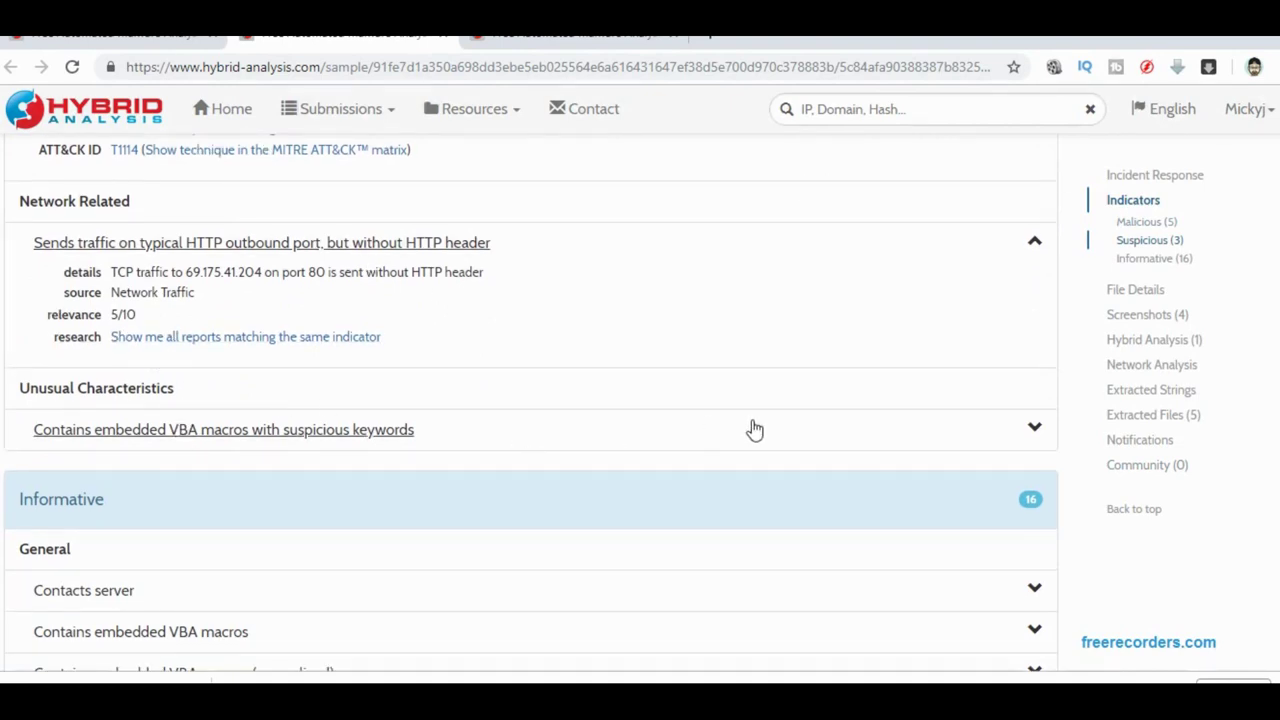
# Expand the suspicious VBA keywords indicator and highlight the Chr keyword and its deobfuscate note.
pyautogui.click(1035, 431)
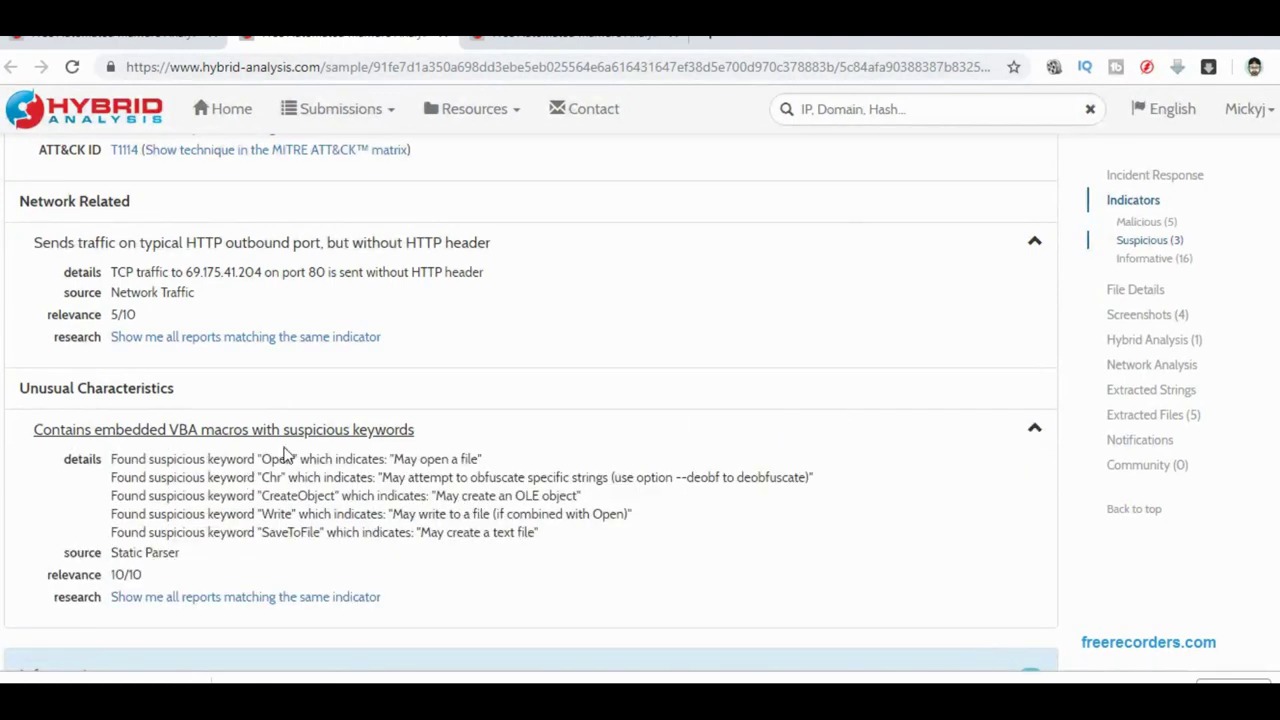
pyautogui.doubleClick(271, 480)
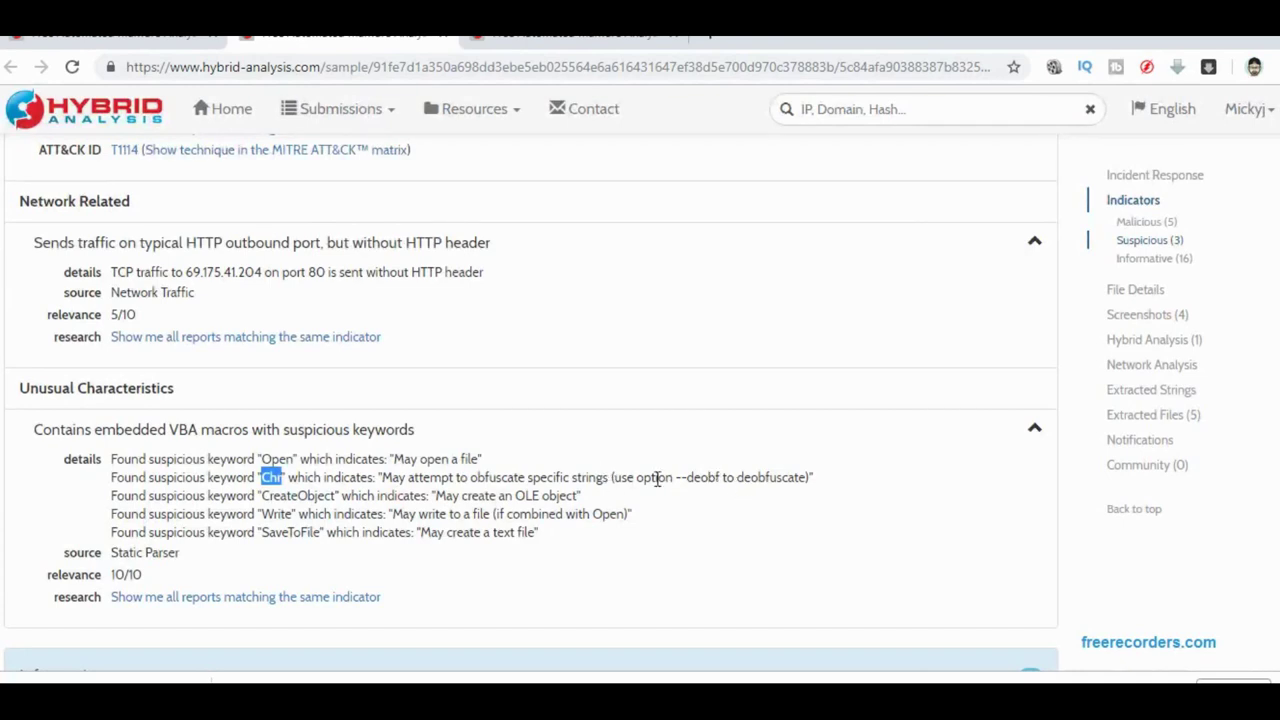
pyautogui.moveTo(652, 478); pyautogui.dragTo(820, 484)
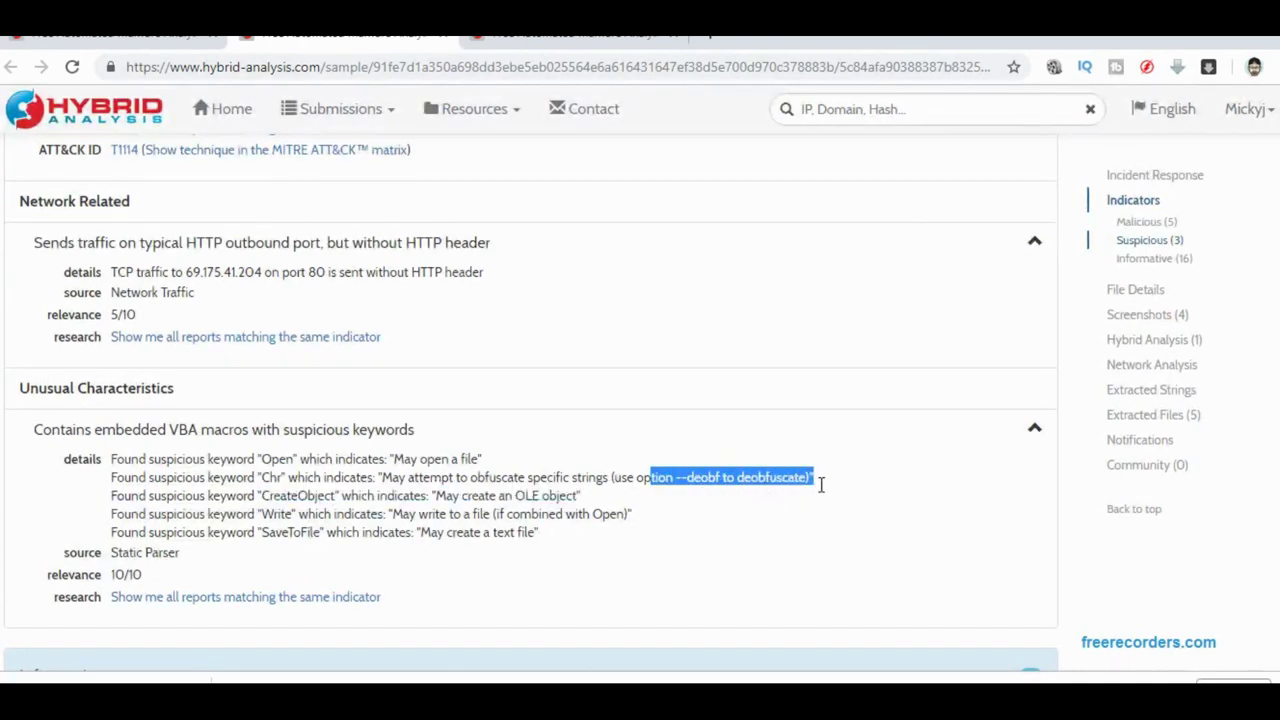
pyautogui.click(610, 534)
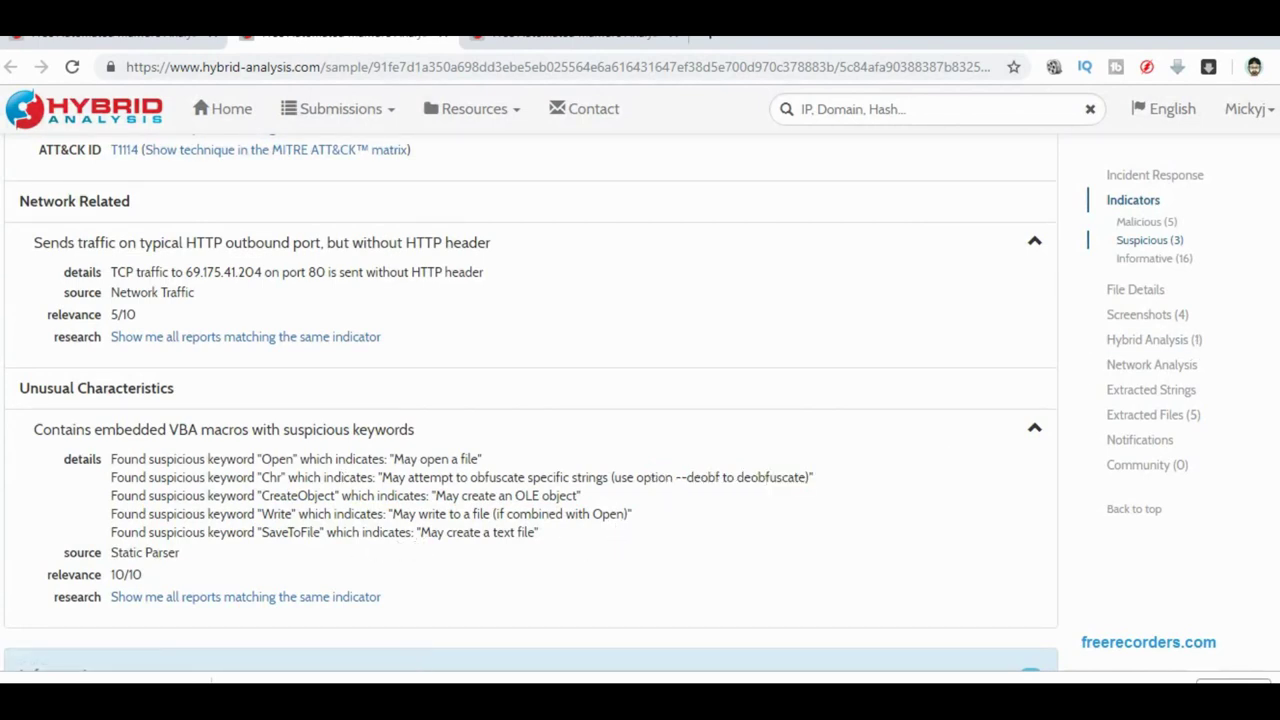
# Expand the Contacts server indicator showing 69.175.41.204:80.
pyautogui.scroll(-5, 530, 400)
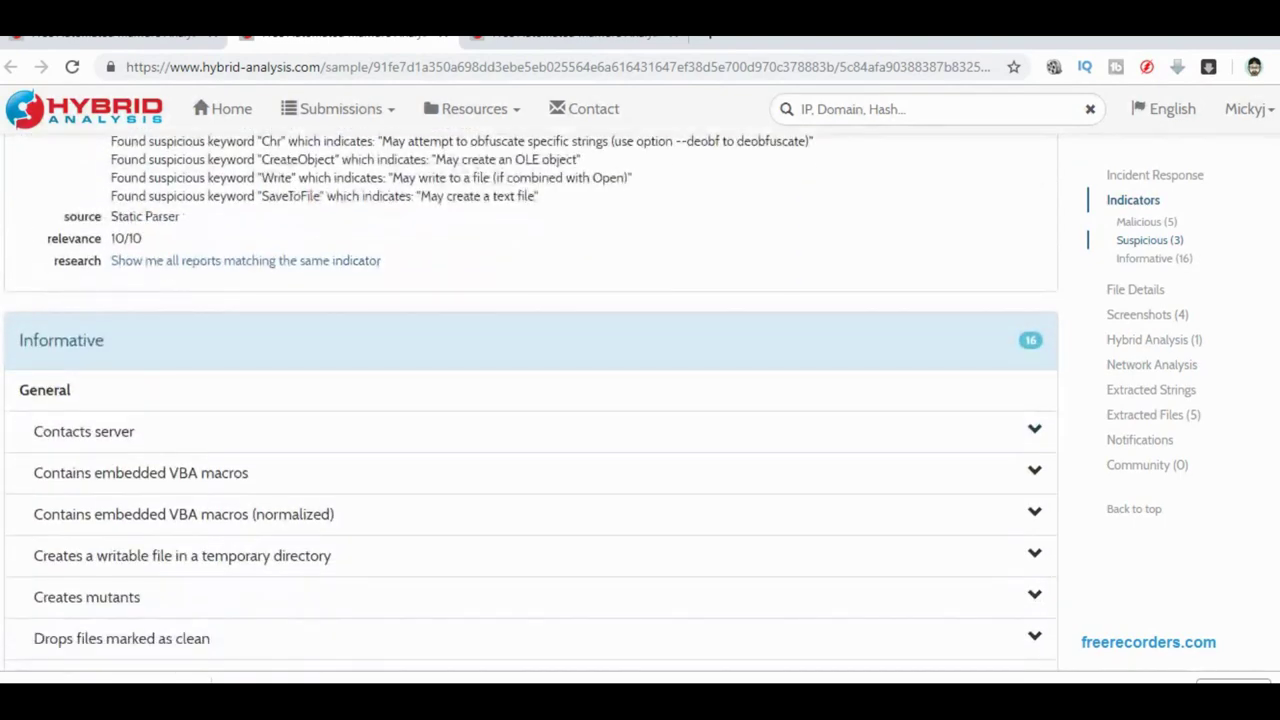
pyautogui.scroll(-2, 530, 400)
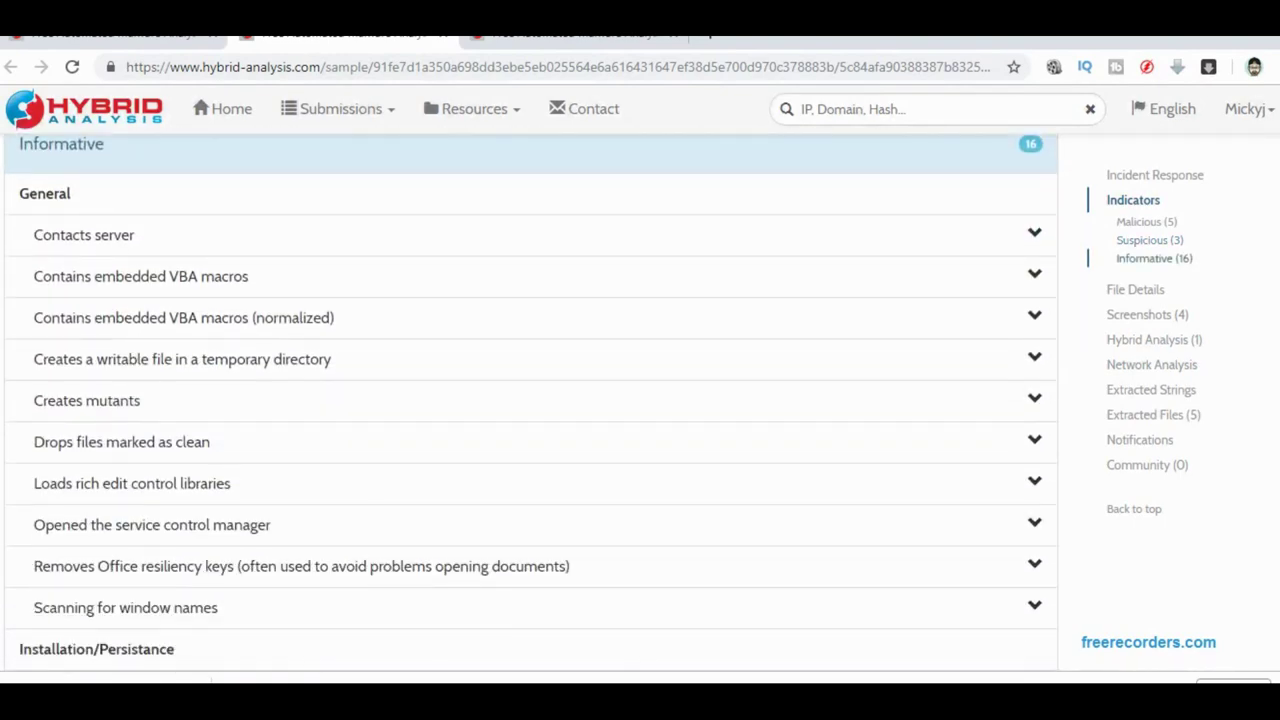
pyautogui.click(1037, 242)
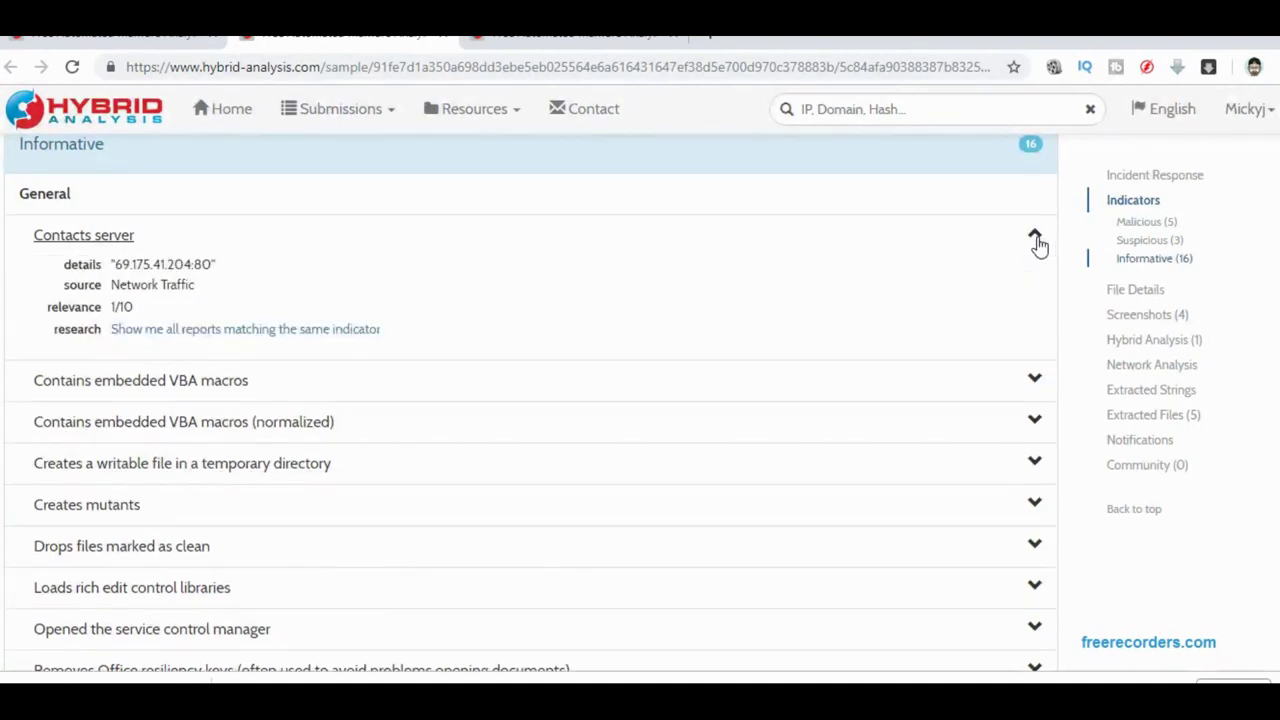
# Expand the embedded VBA macros indicator and its normalized version with XMLHTTP and responseBody strings.
pyautogui.click(1037, 382)
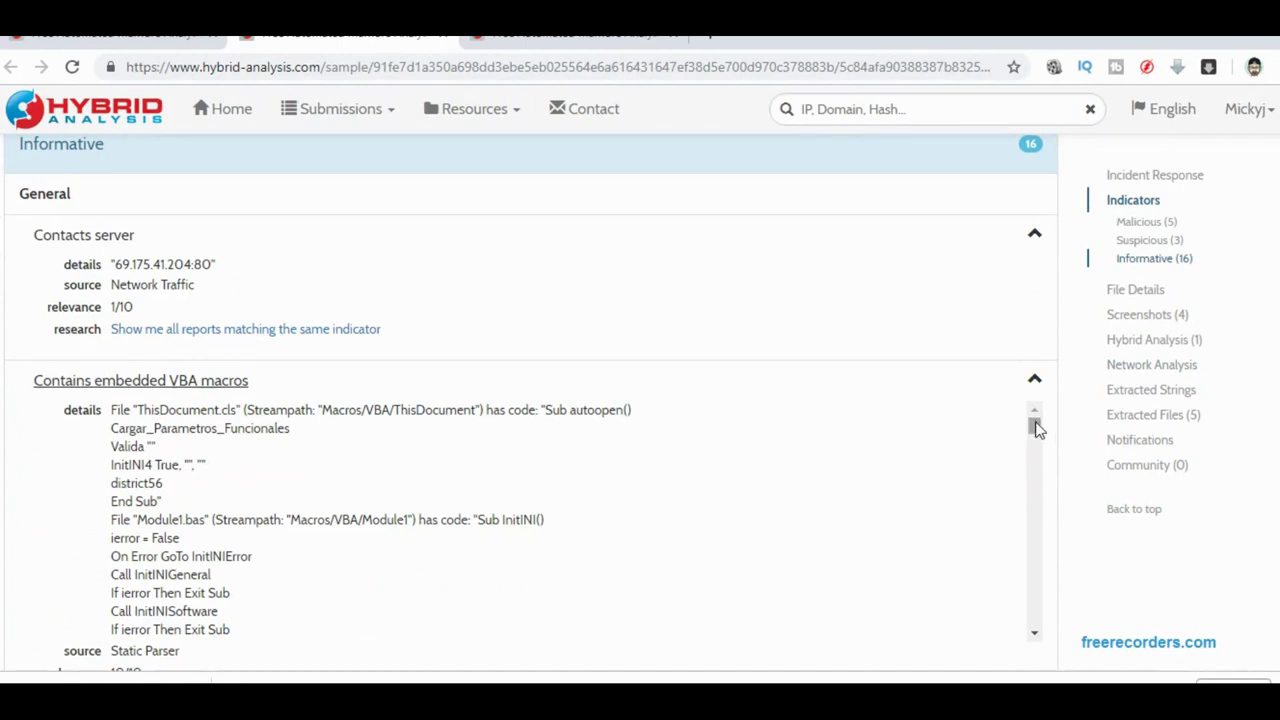
pyautogui.moveTo(1036, 428); pyautogui.dragTo(1045, 618)
pyautogui.click(1275, 625)
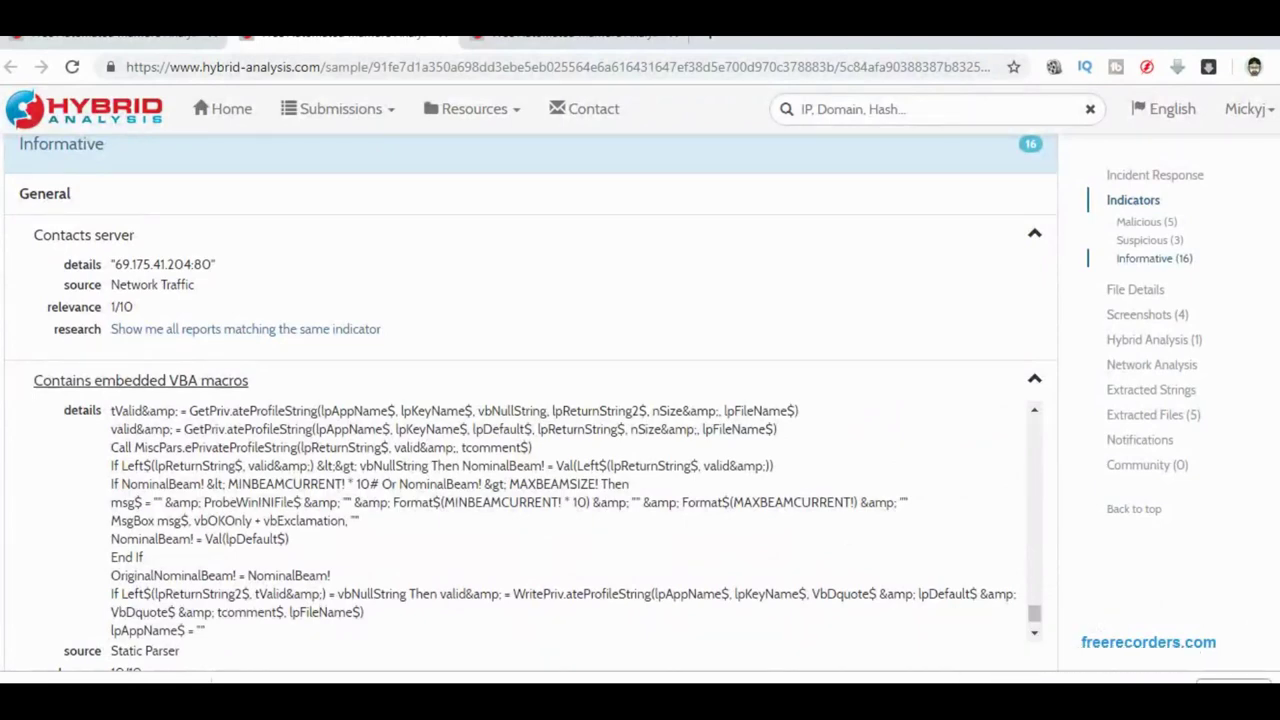
pyautogui.scroll(-4, 540, 408)
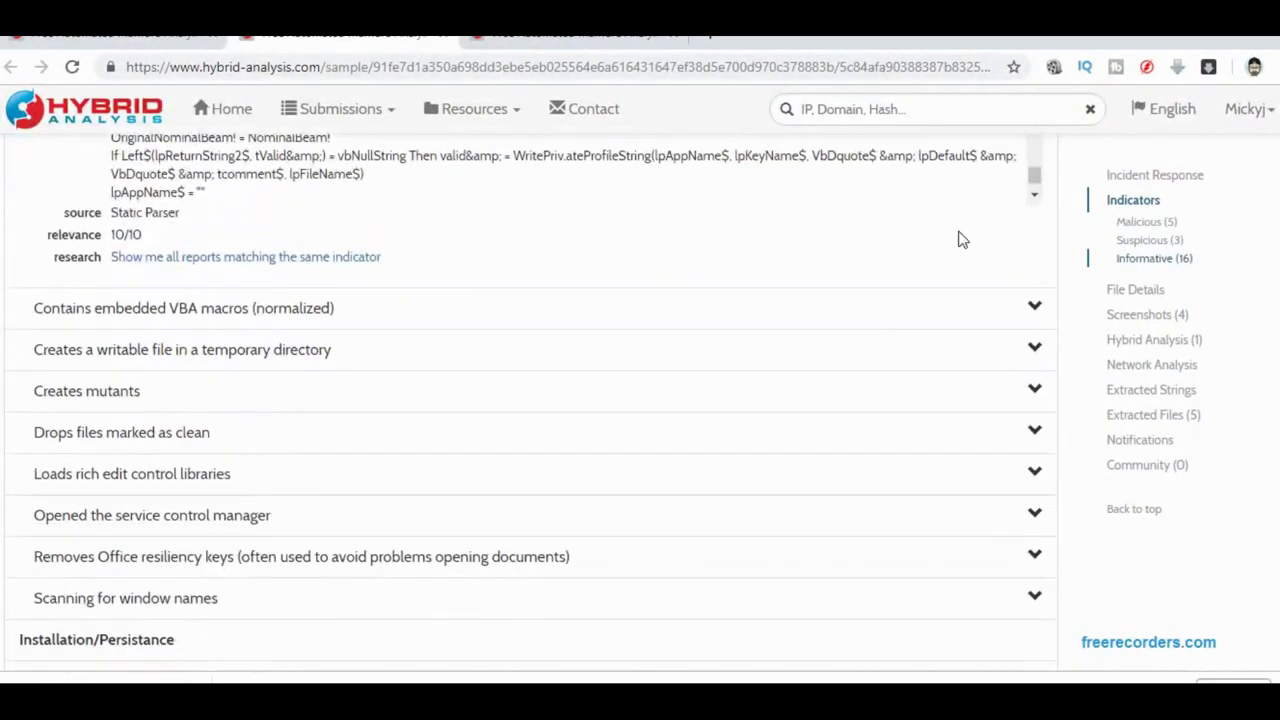
pyautogui.click(1043, 316)
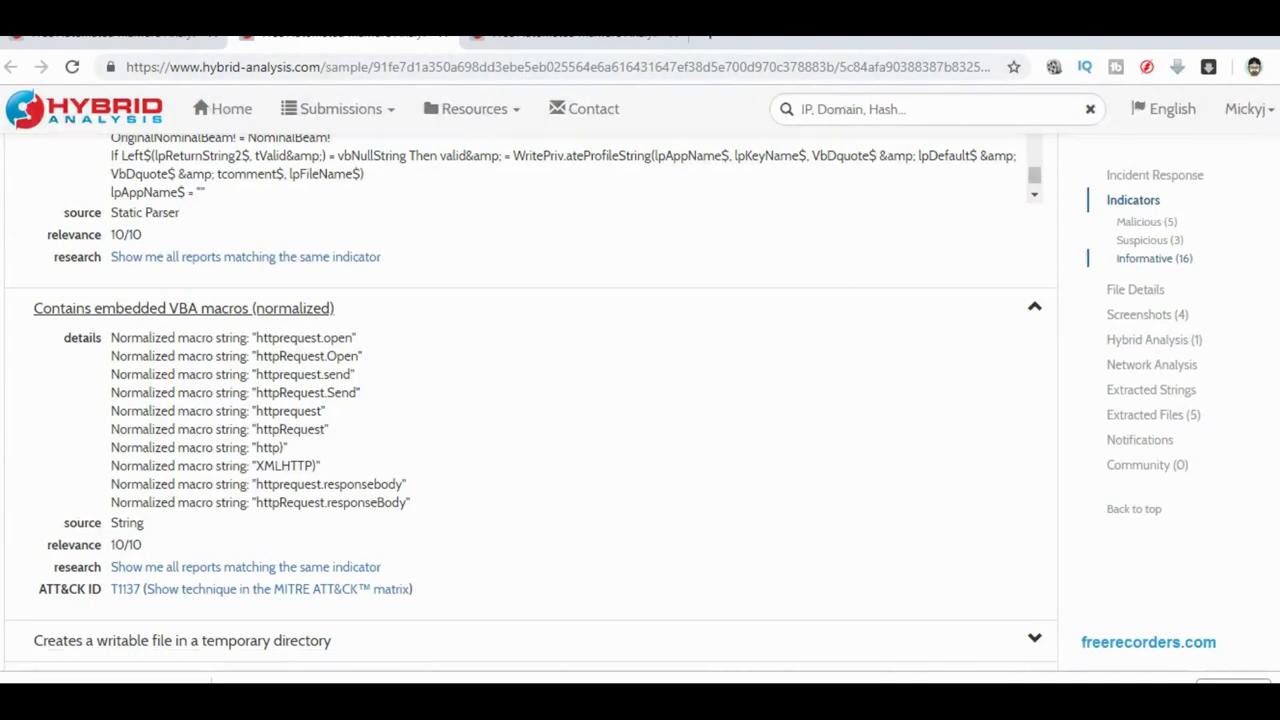
# Expand the temporary-file creation, Creates mutants and Drops files marked as clean indicators.
pyautogui.scroll(-5, 530, 398)
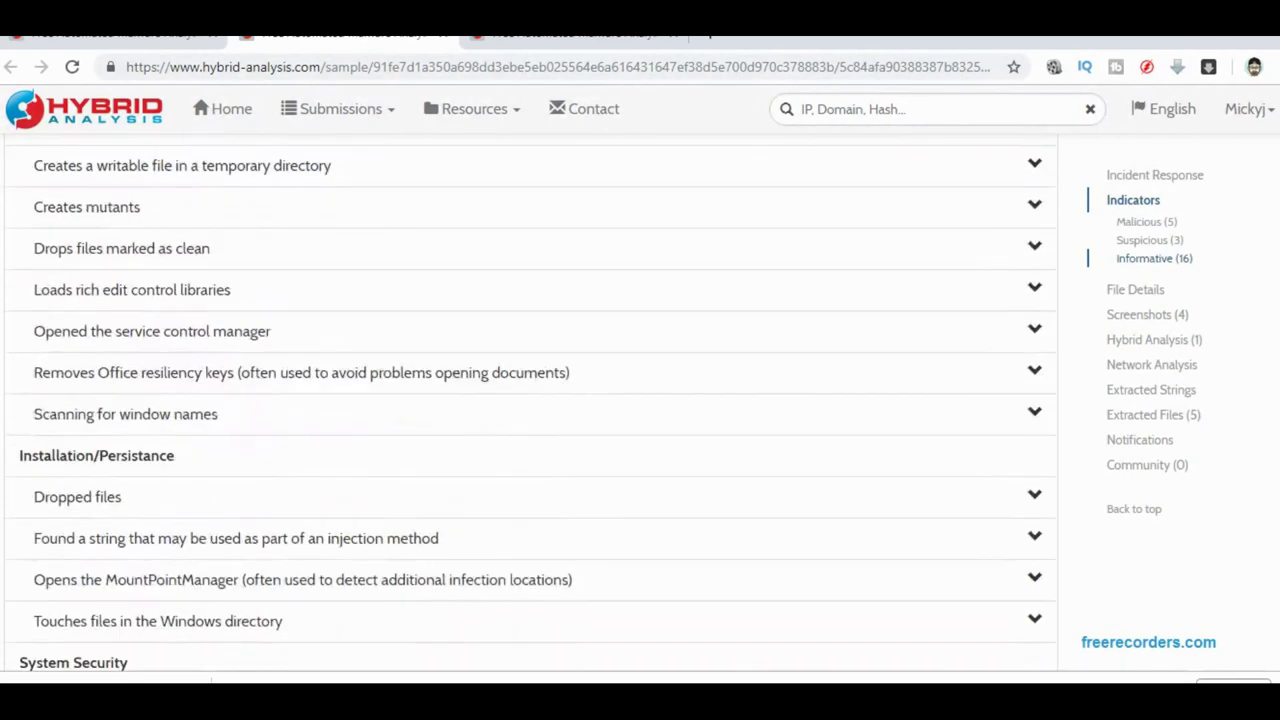
pyautogui.click(1040, 168)
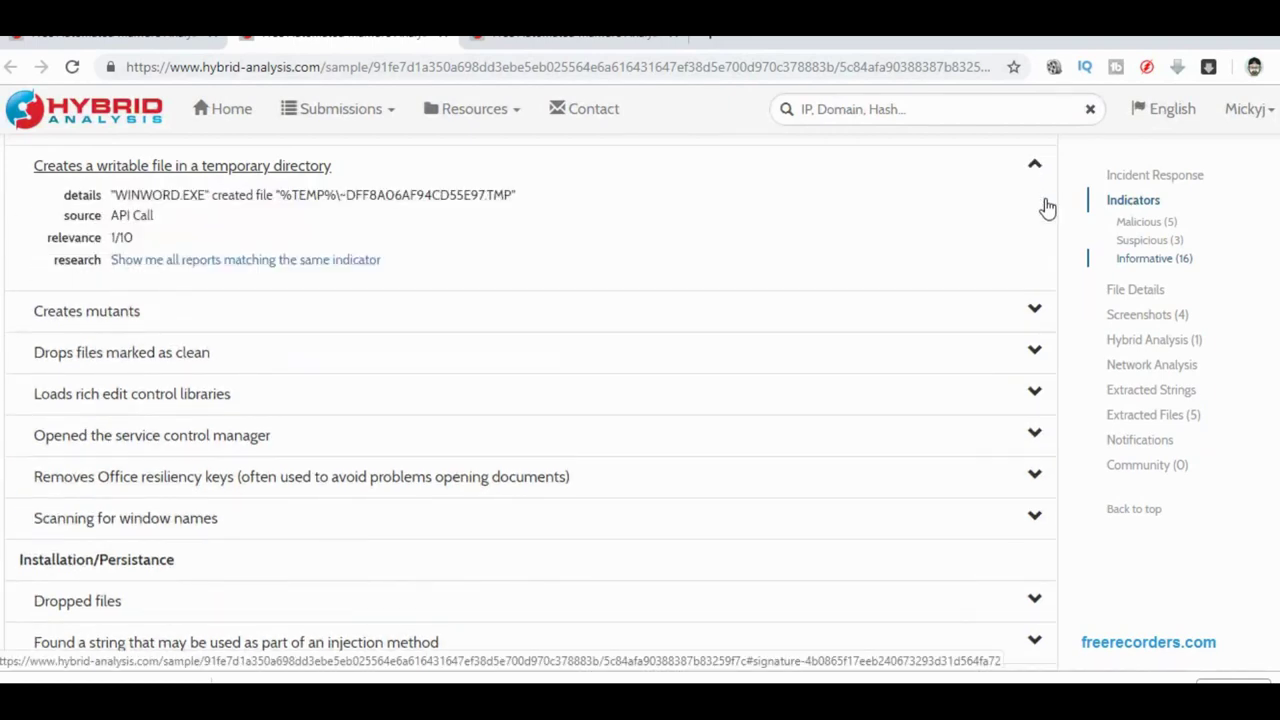
pyautogui.click(1040, 316)
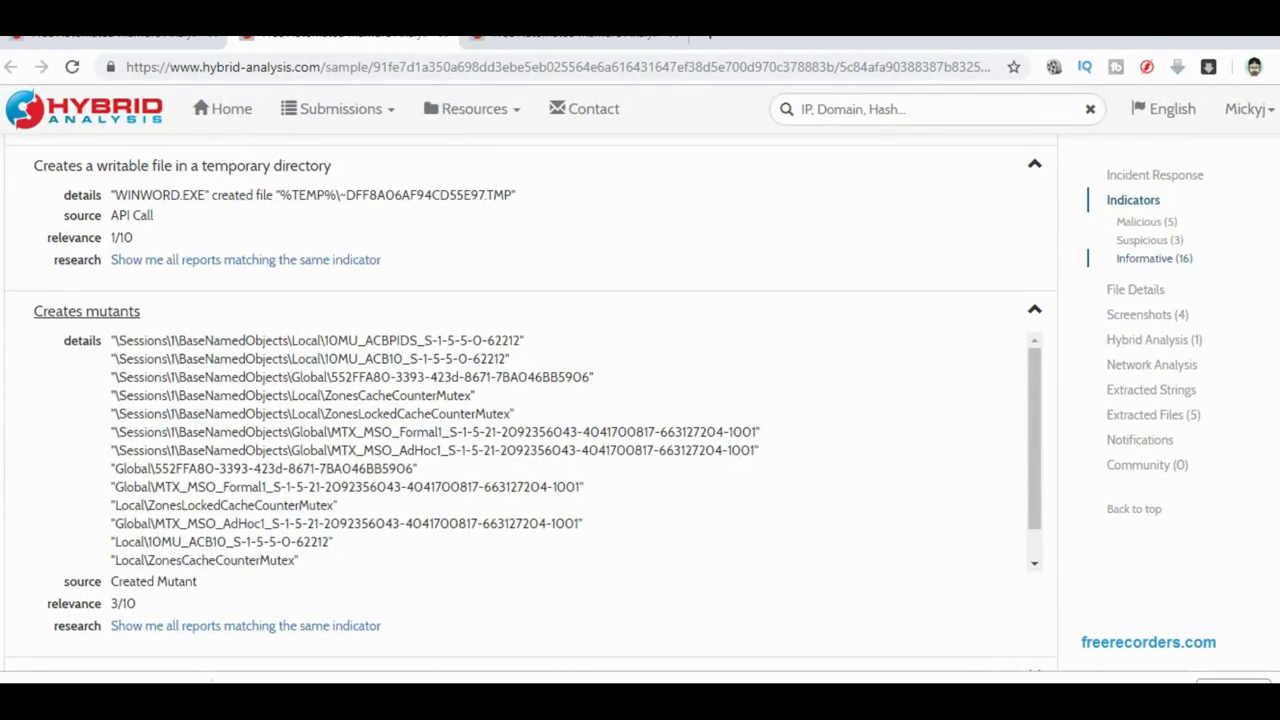
pyautogui.scroll(-5, 530, 400)
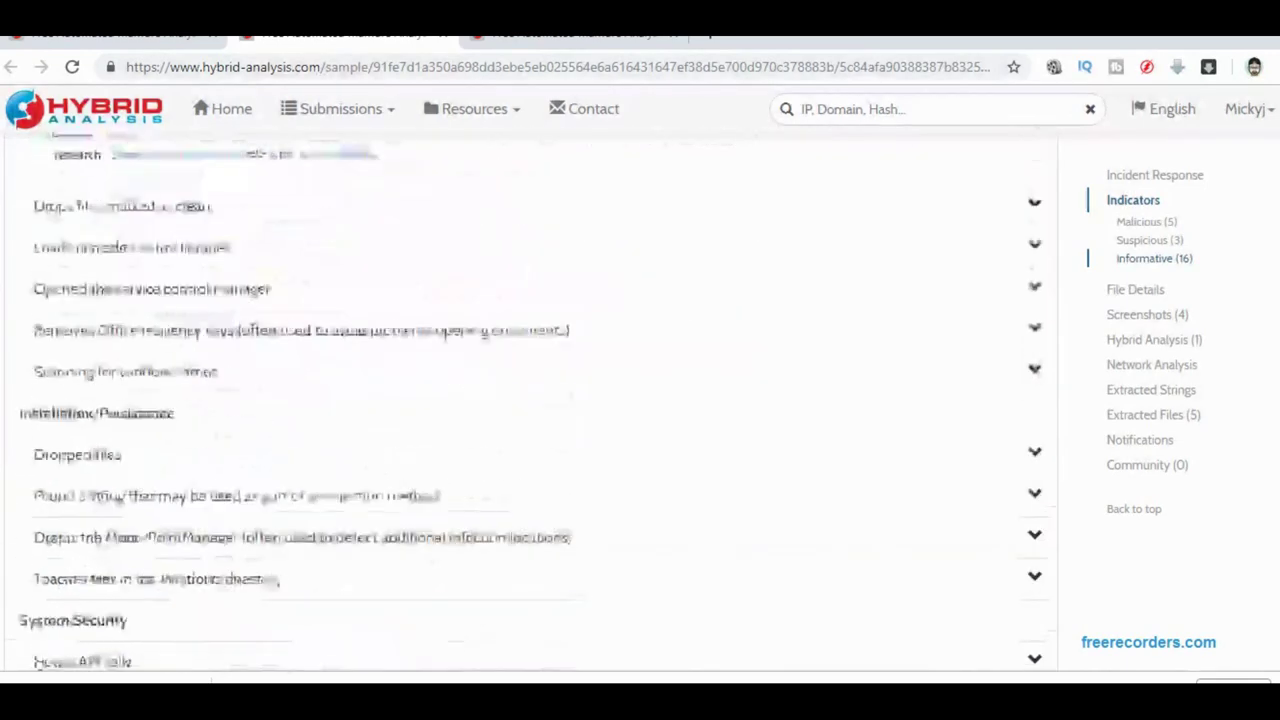
pyautogui.scroll(1, 530, 400)
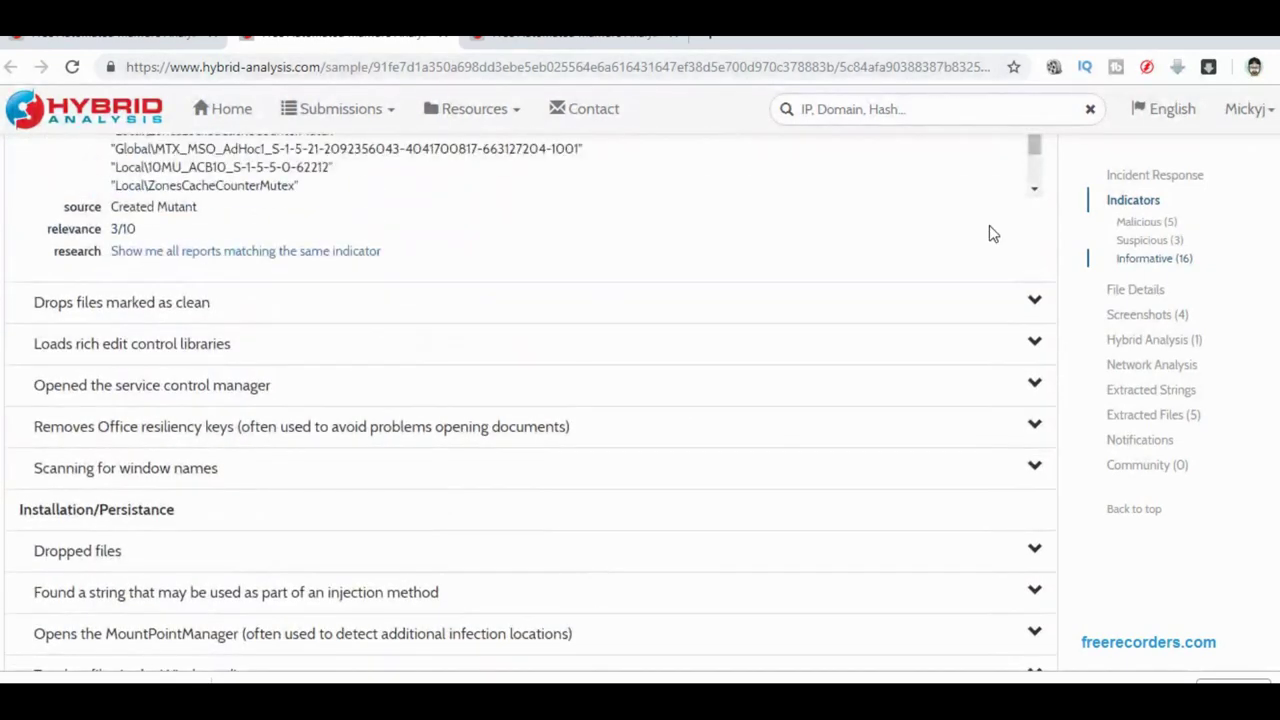
pyautogui.click(1040, 305)
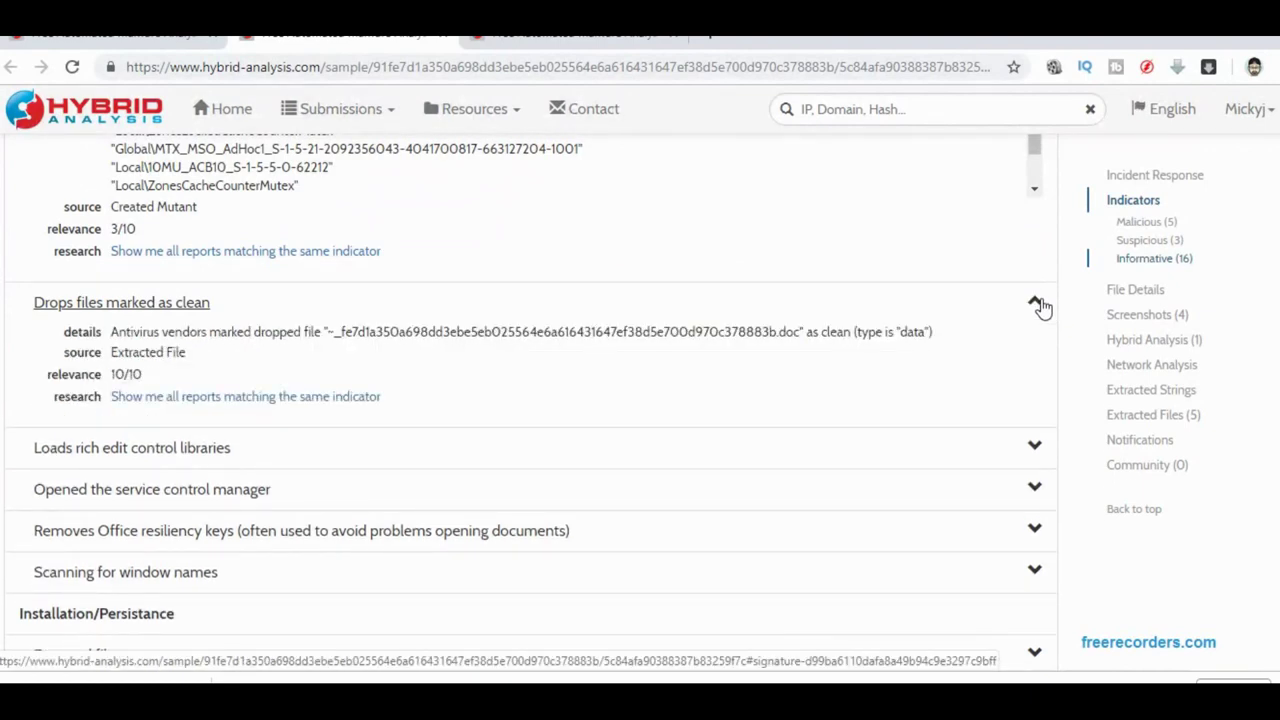
# Expand the rich edit library, service control manager, Office resiliency keys and Scanning for window names indicators.
pyautogui.click(1040, 452)
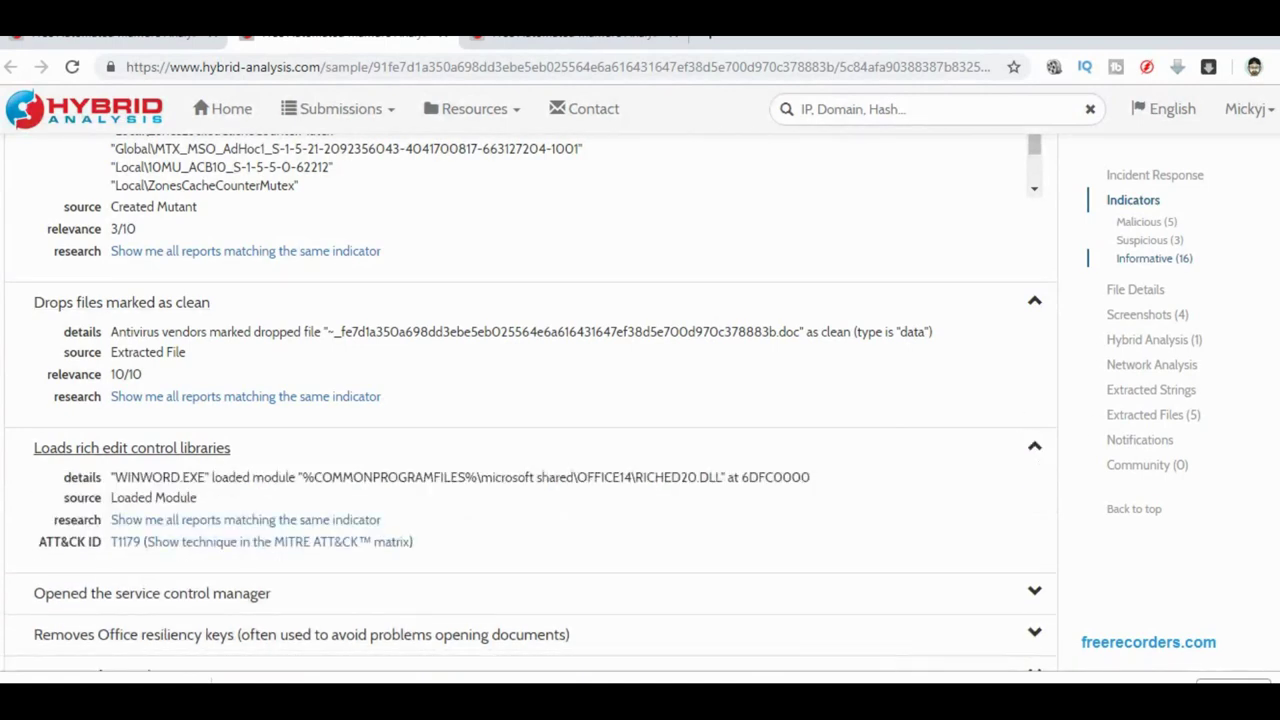
pyautogui.scroll(-3, 1040, 210)
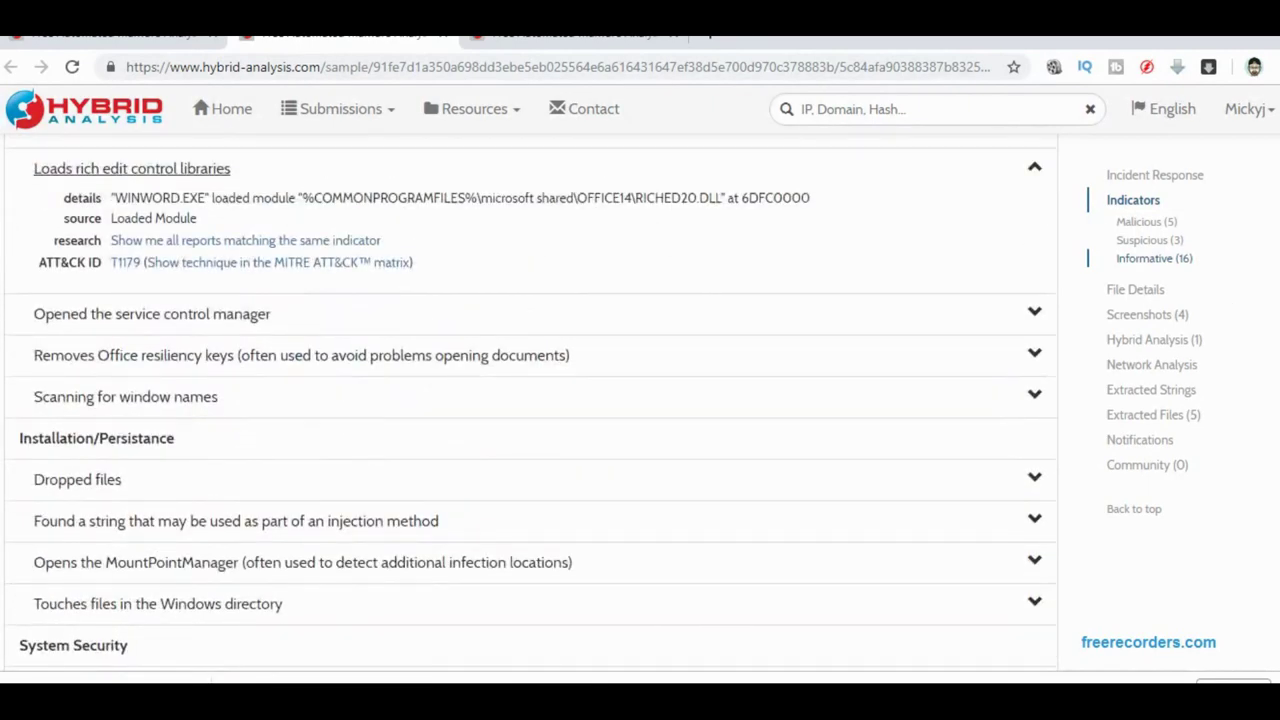
pyautogui.click(1036, 316)
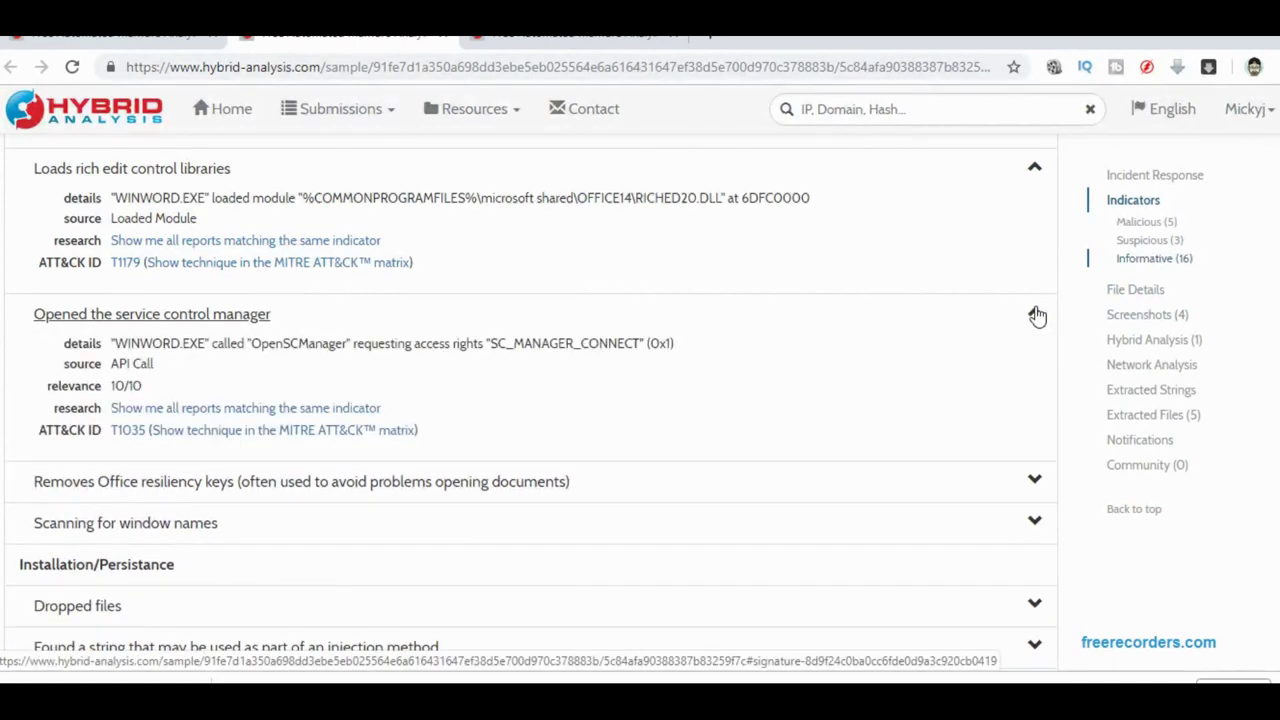
pyautogui.click(1040, 480)
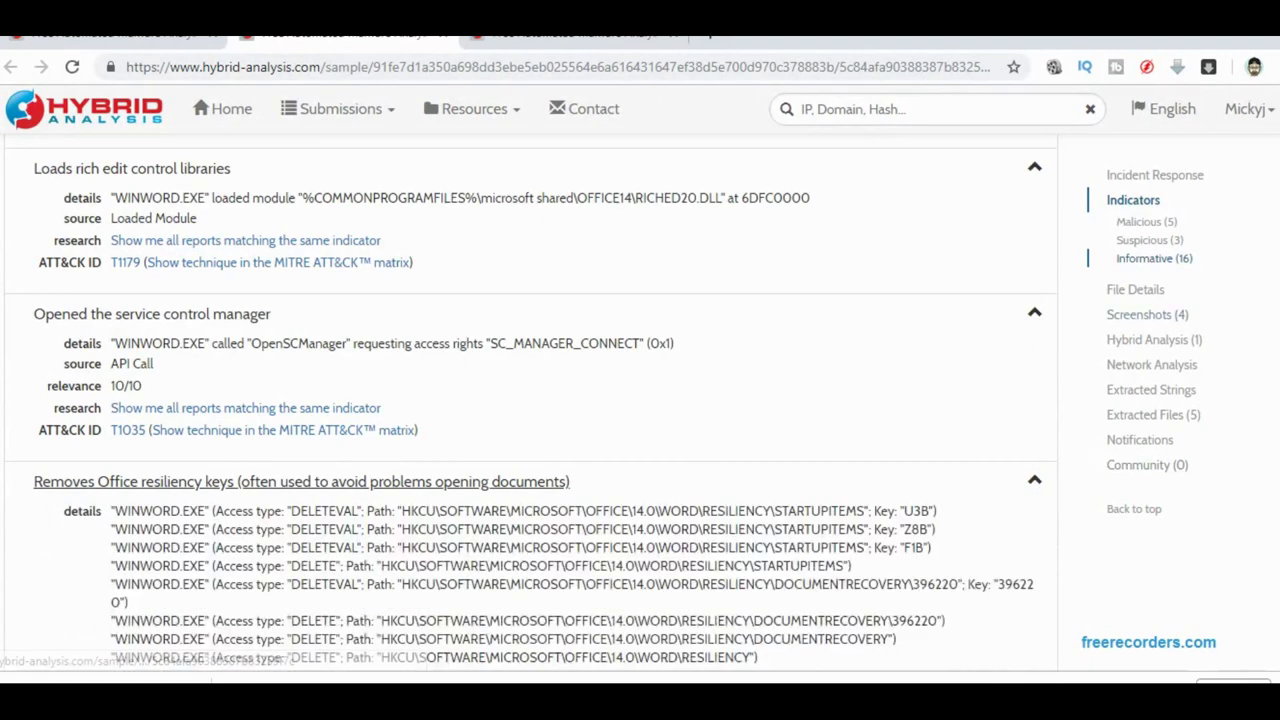
pyautogui.scroll(-3, 530, 400)
pyautogui.scroll(-2, 530, 400)
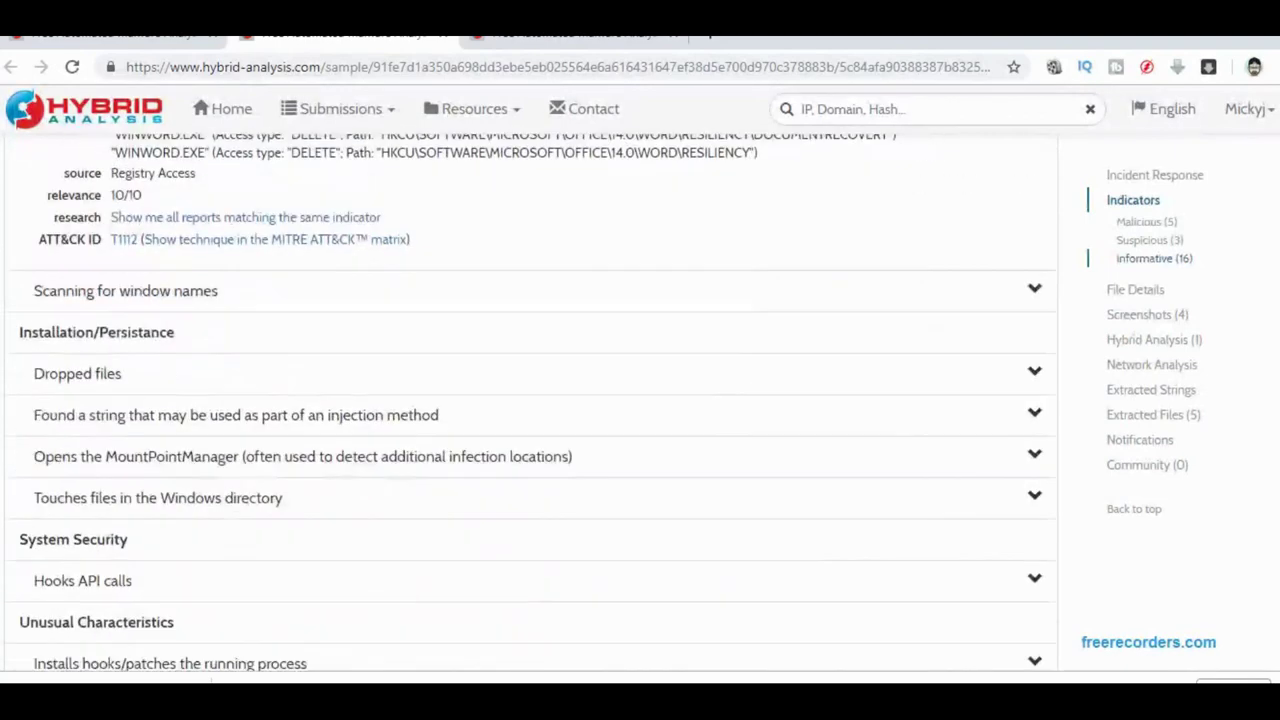
pyautogui.click(1036, 292)
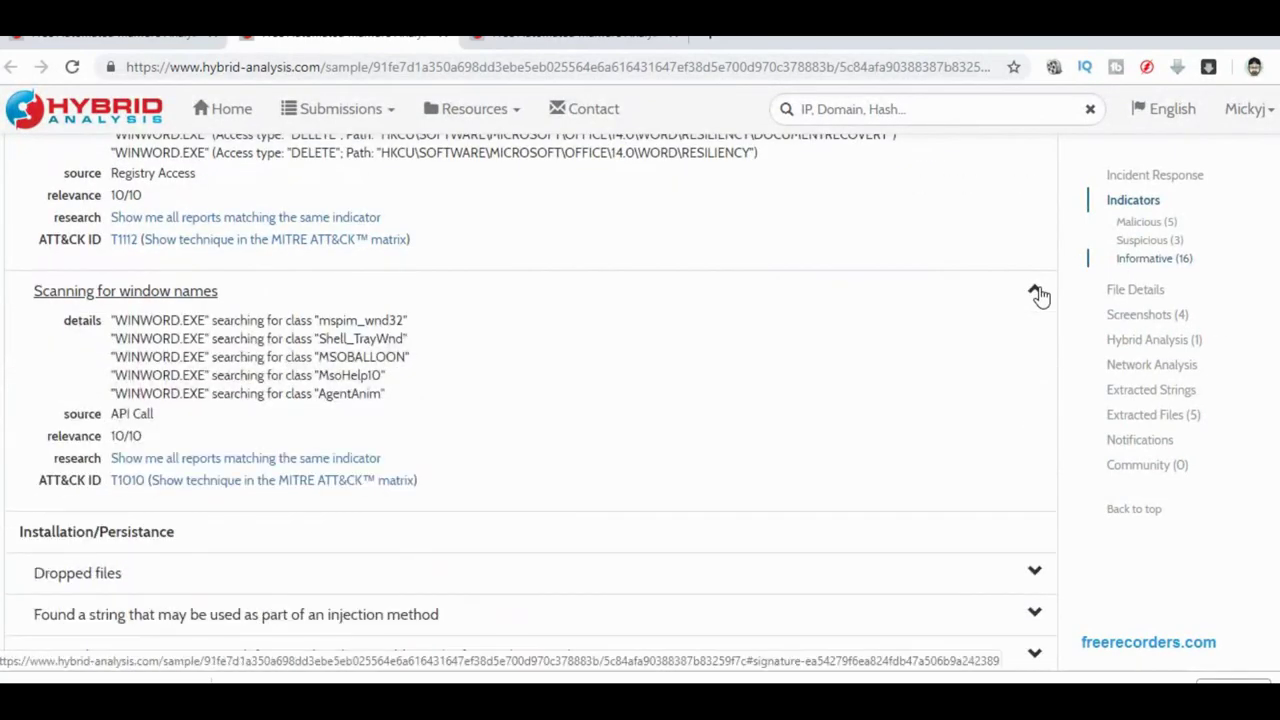
# List the dropped files and highlight the Normal.dotm and index.dat file names.
pyautogui.scroll(-5, 1036, 295)
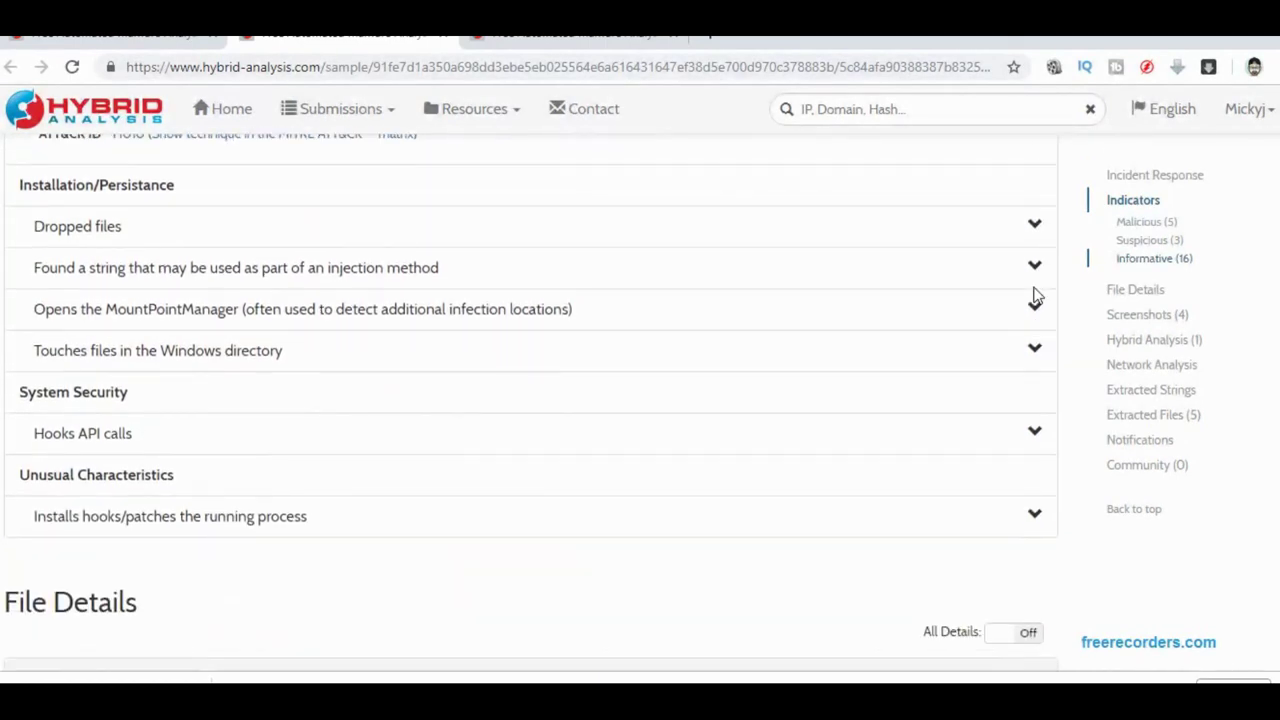
pyautogui.click(1036, 225)
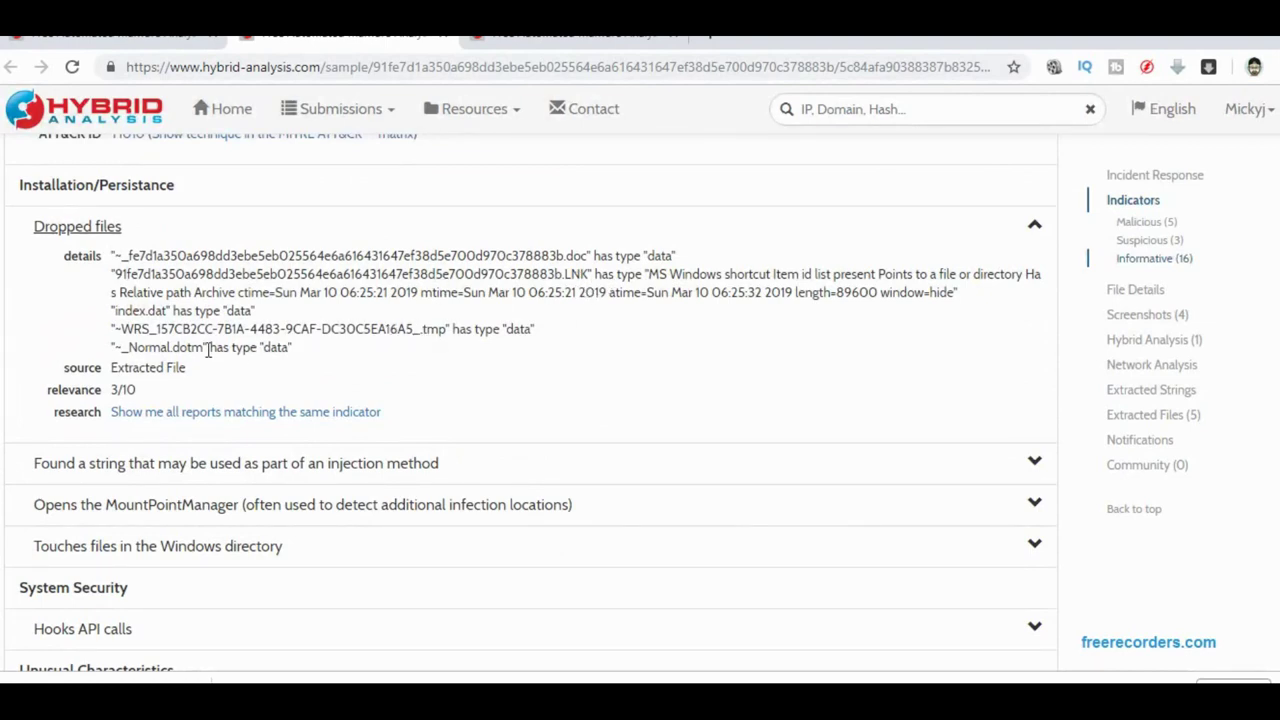
pyautogui.moveTo(204, 349); pyautogui.dragTo(128, 349)
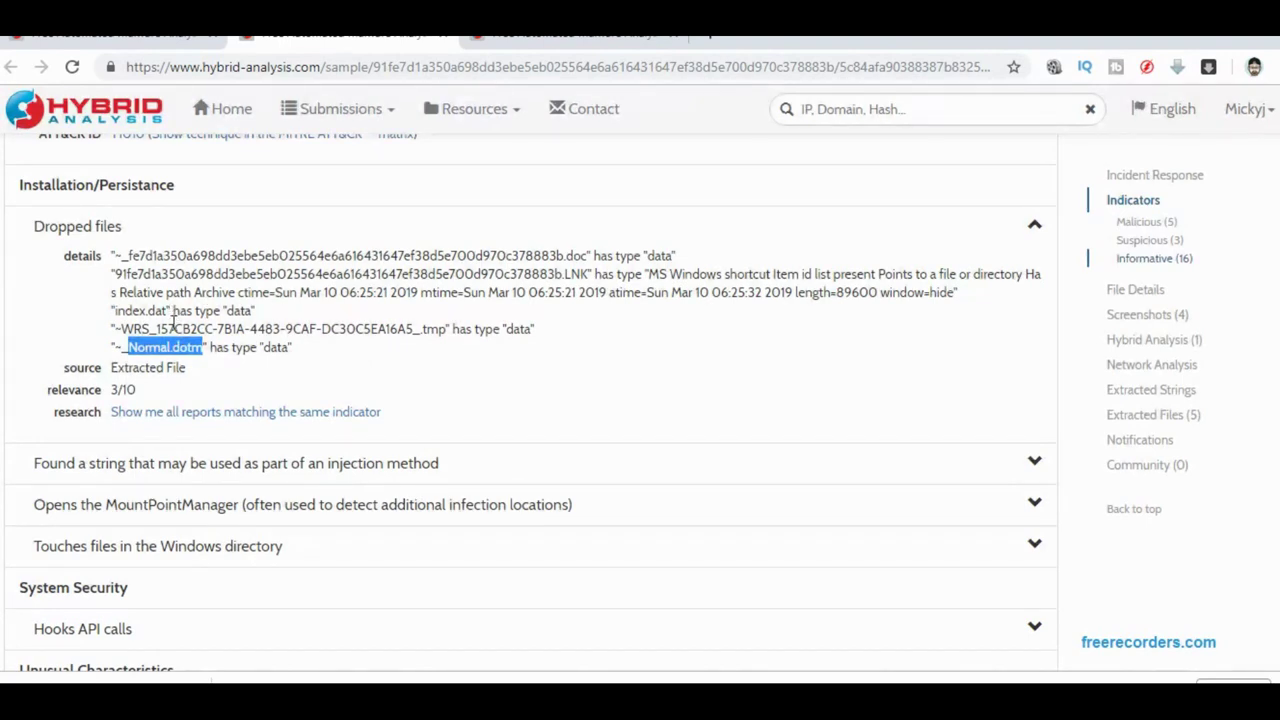
pyautogui.moveTo(164, 312); pyautogui.dragTo(110, 312)
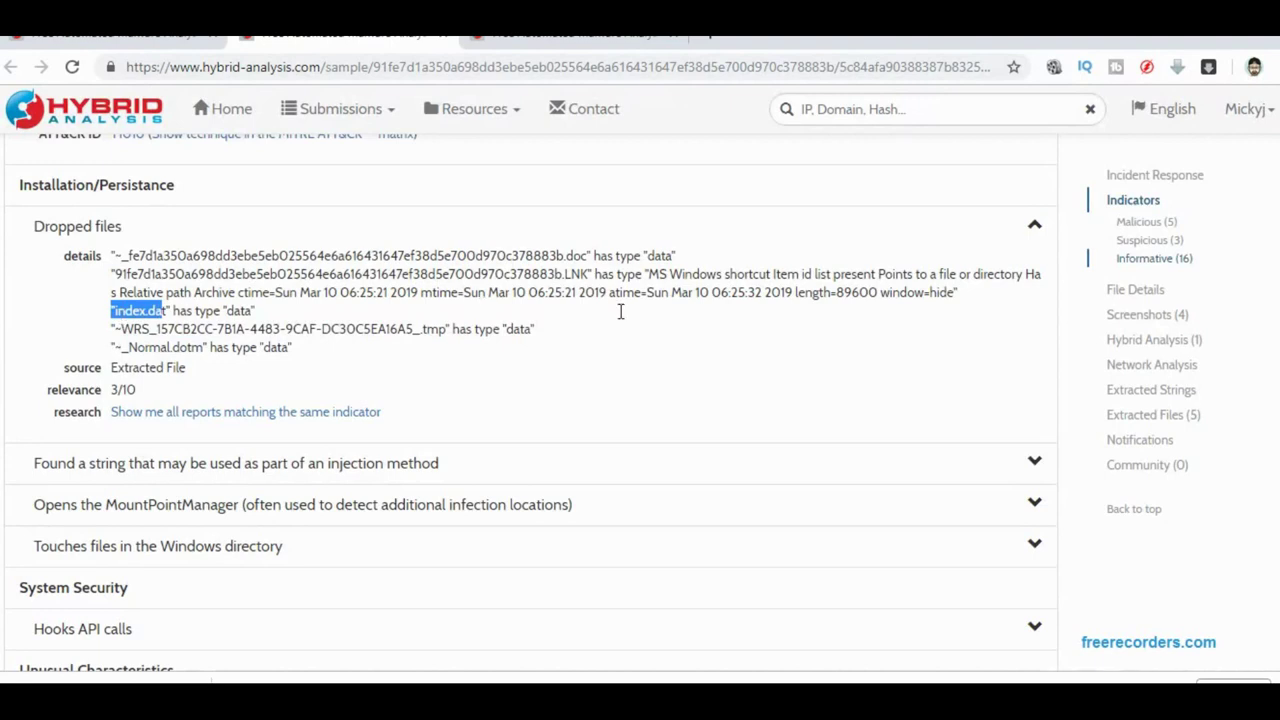
pyautogui.click(623, 340)
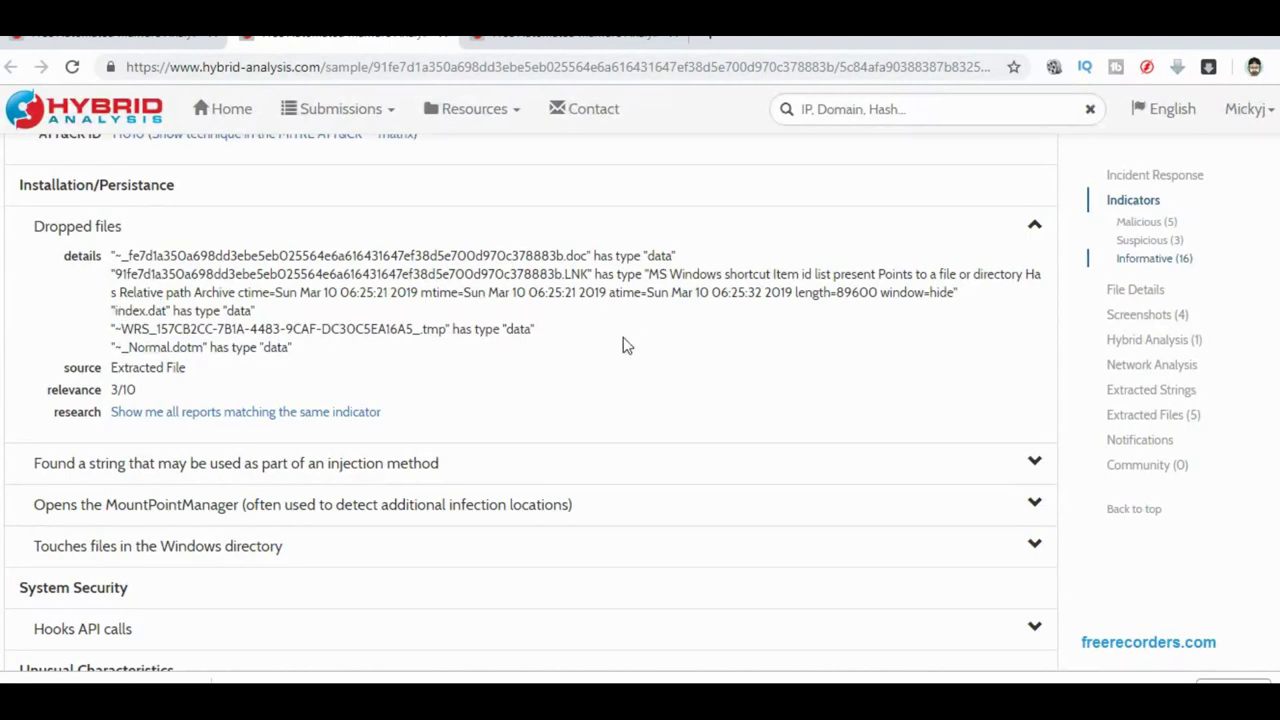
# Expand the injection-method string, MountPointManager and Windows-directory file access indicators.
pyautogui.click(1036, 466)
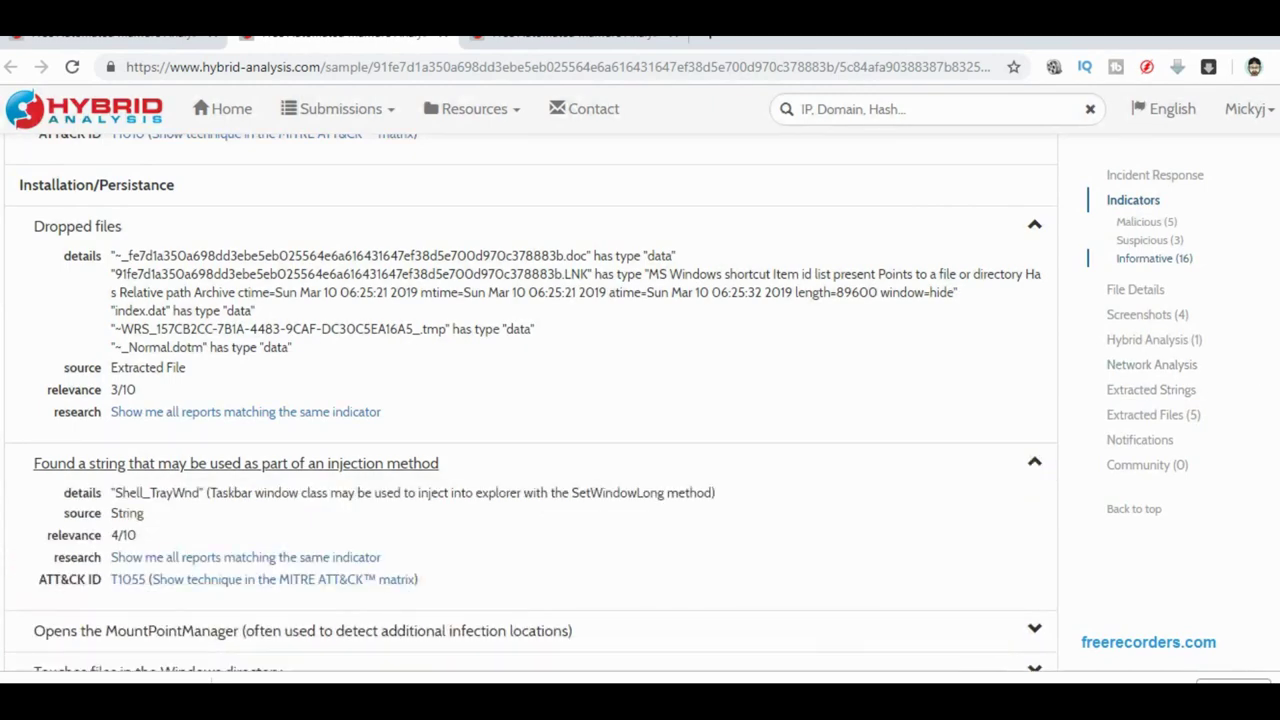
pyautogui.scroll(-2, 1251, 380)
pyautogui.scroll(-3, 530, 400)
pyautogui.scroll(2, 530, 400)
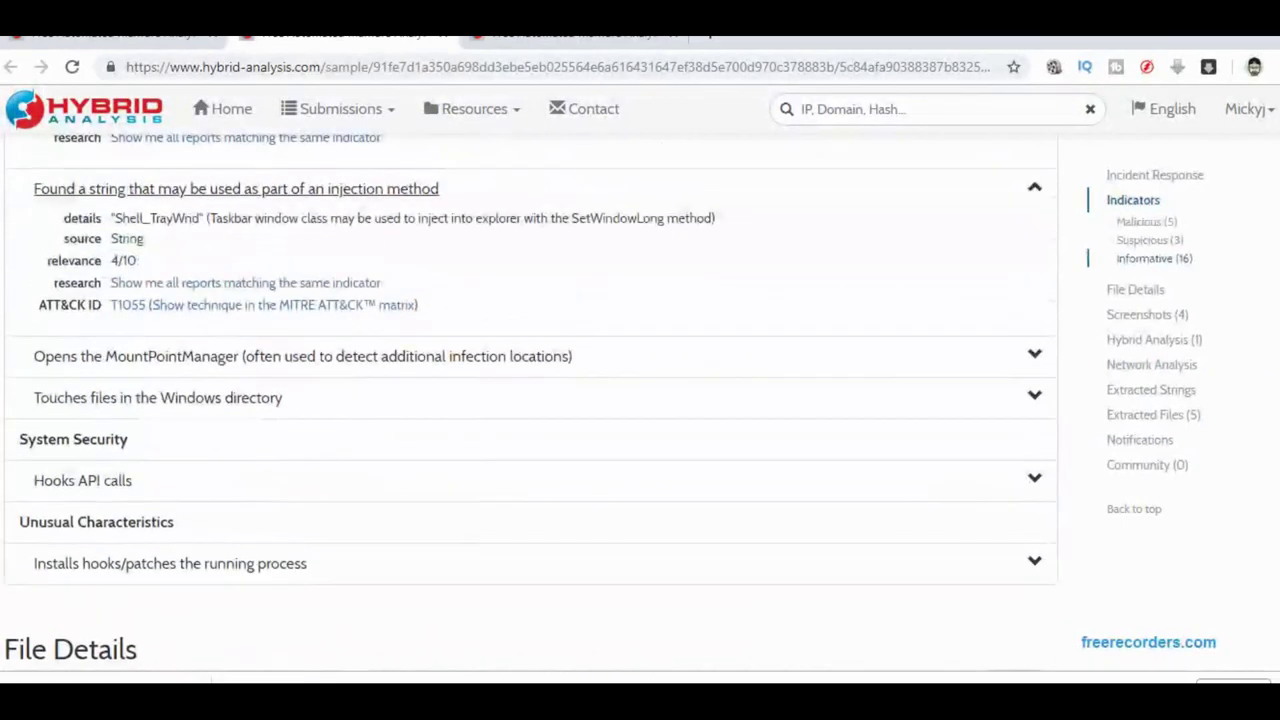
pyautogui.click(1036, 355)
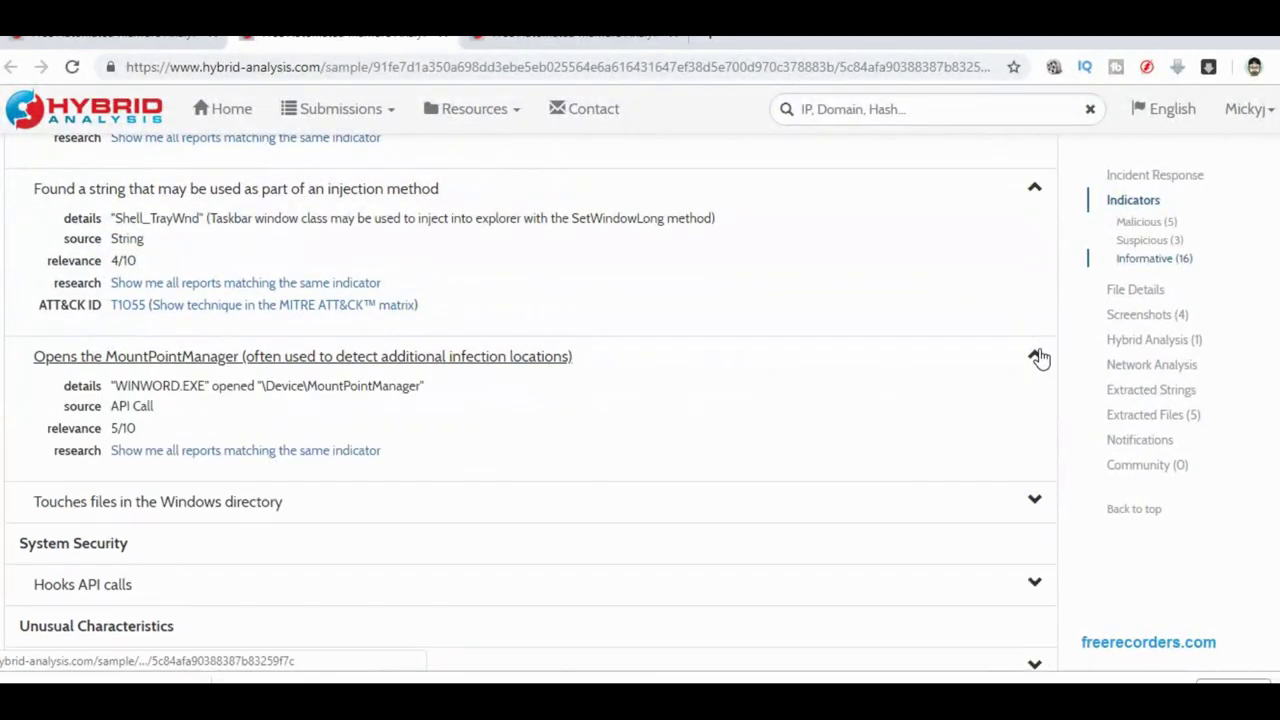
pyautogui.click(1038, 503)
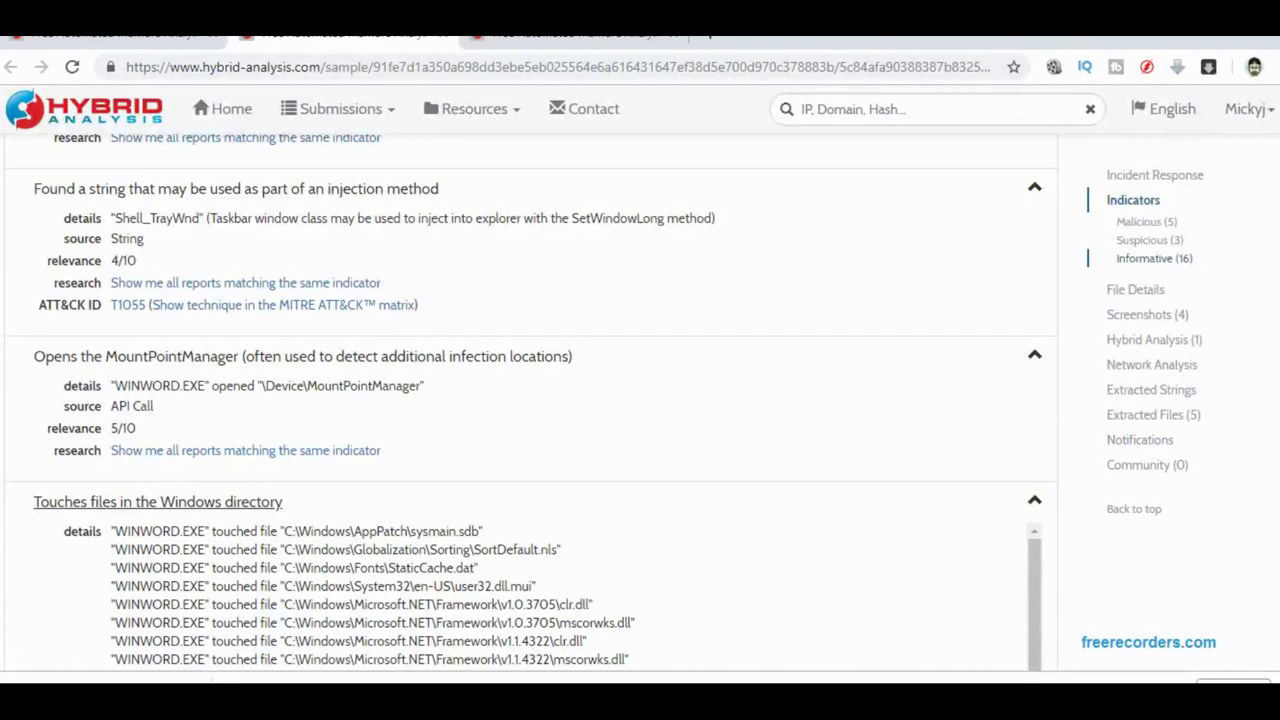
# Expand the Hooks API calls and process-patching indicators, then scroll to File Details.
pyautogui.scroll(-10, 530, 400)
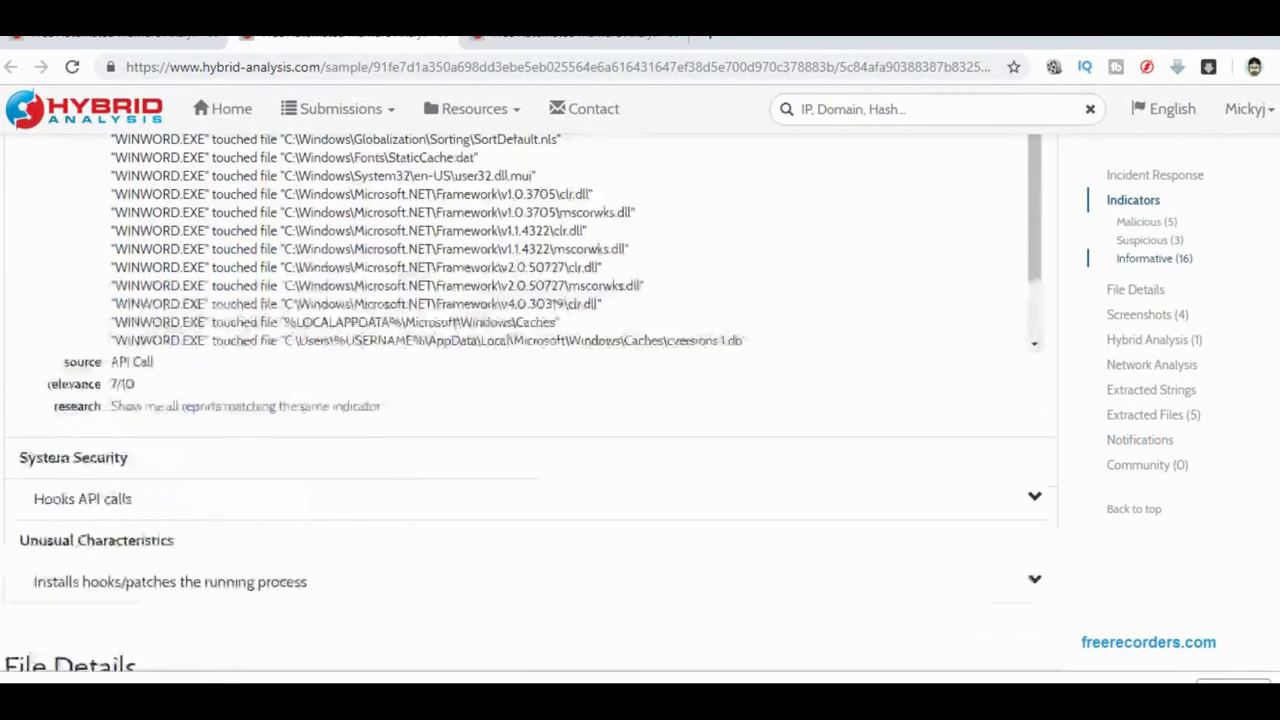
pyautogui.scroll(1, 530, 400)
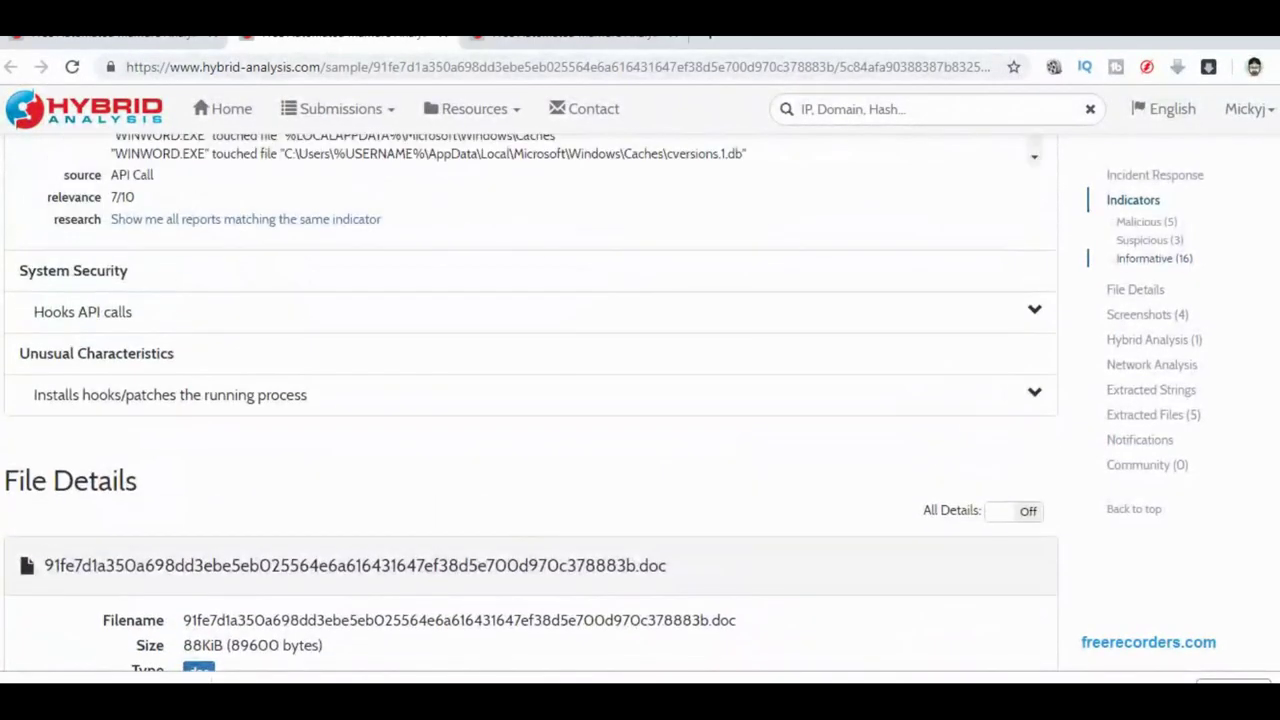
pyautogui.click(1038, 313)
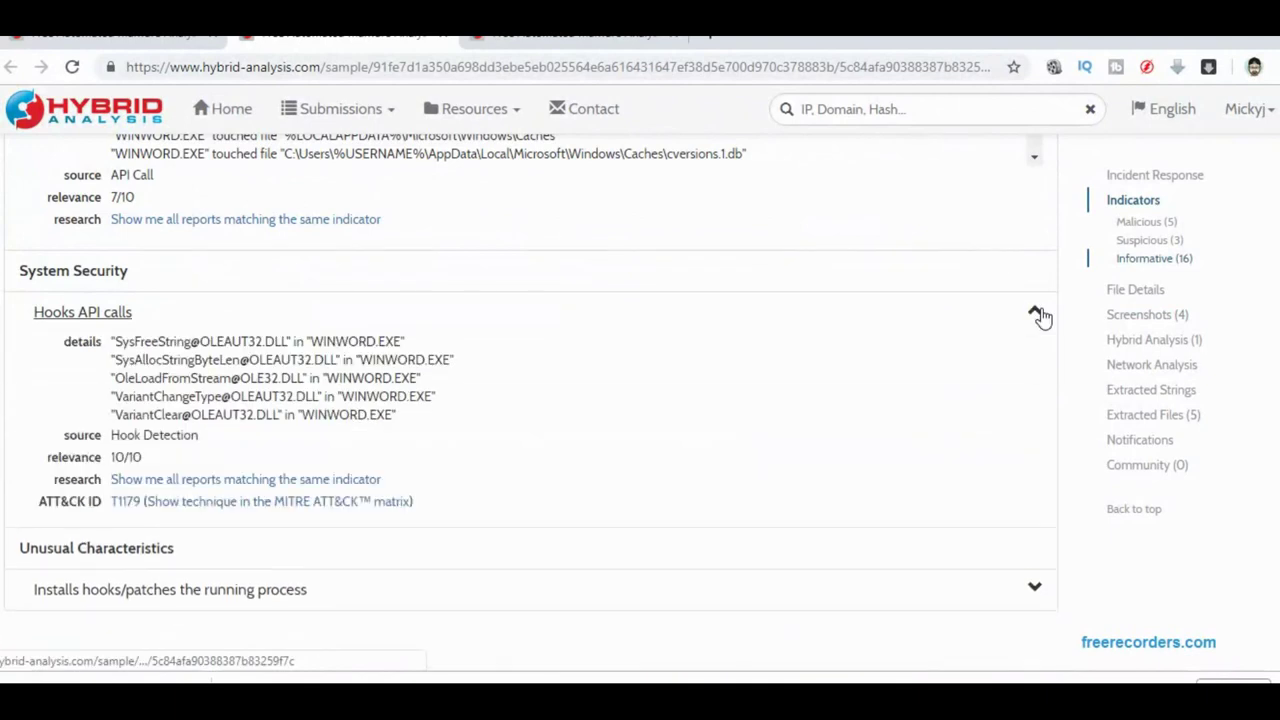
pyautogui.click(1040, 597)
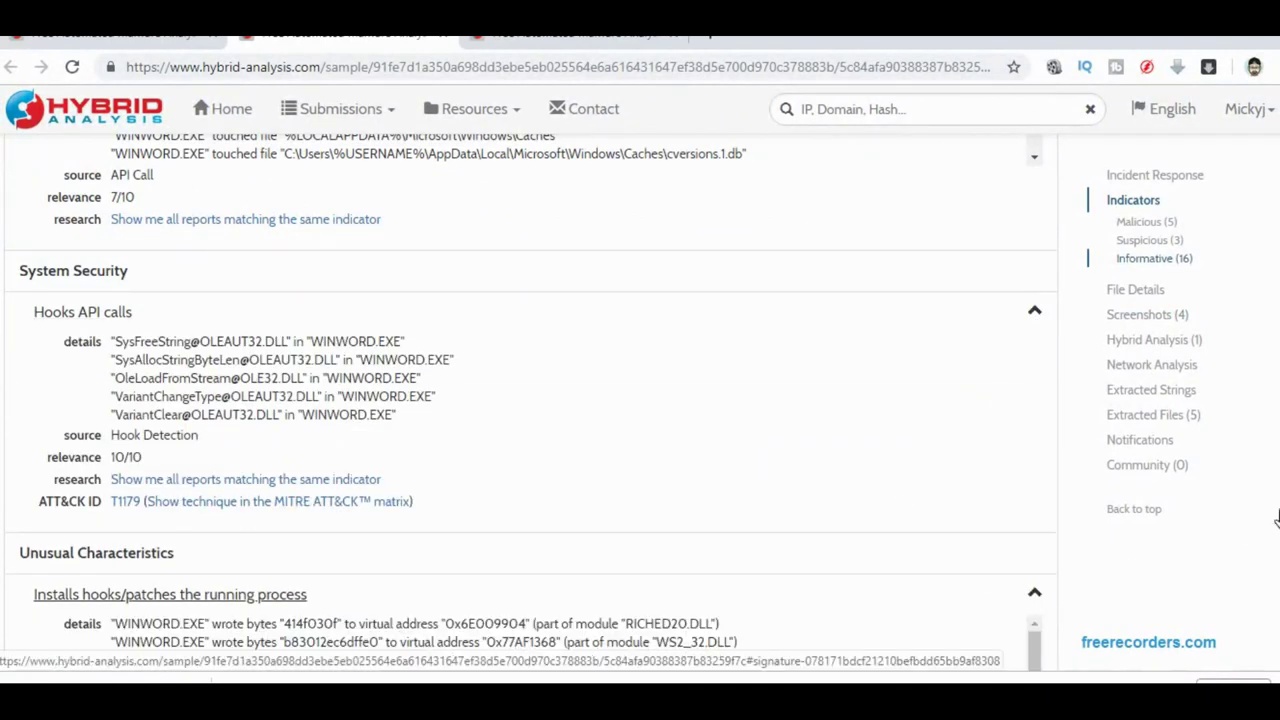
pyautogui.scroll(-3, 530, 400)
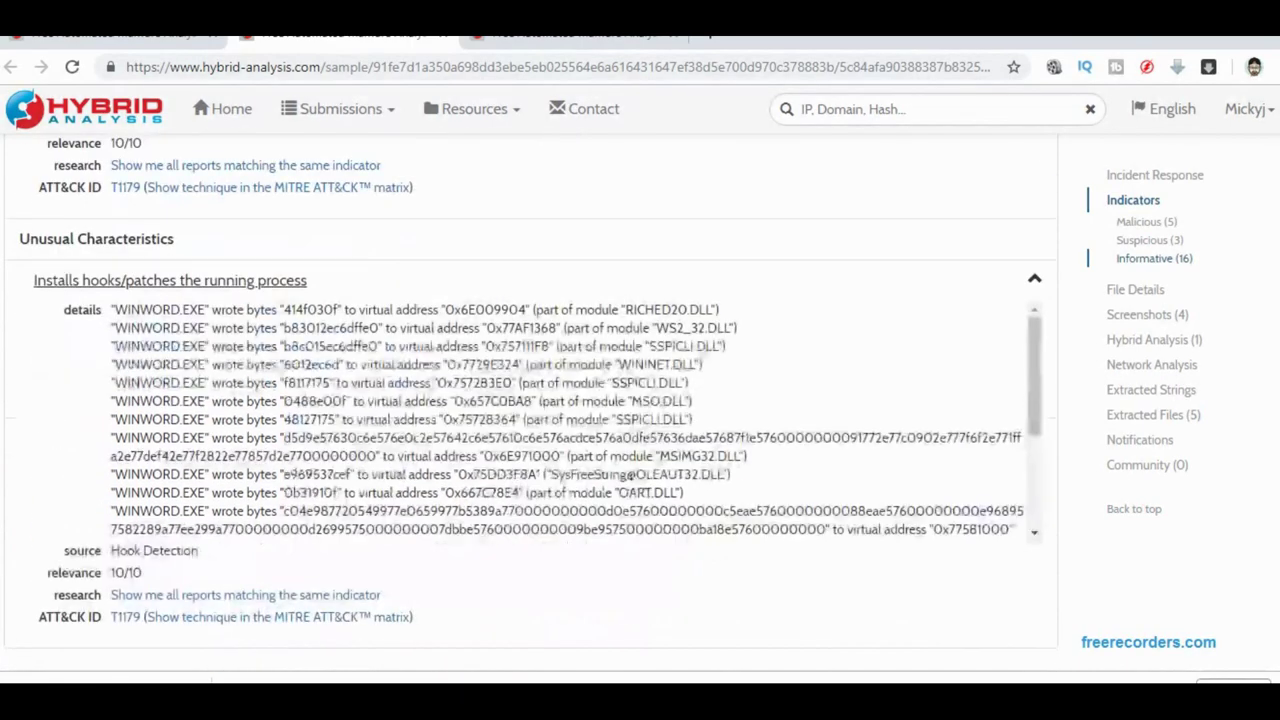
pyautogui.scroll(1, 530, 400)
pyautogui.scroll(-7, 530, 400)
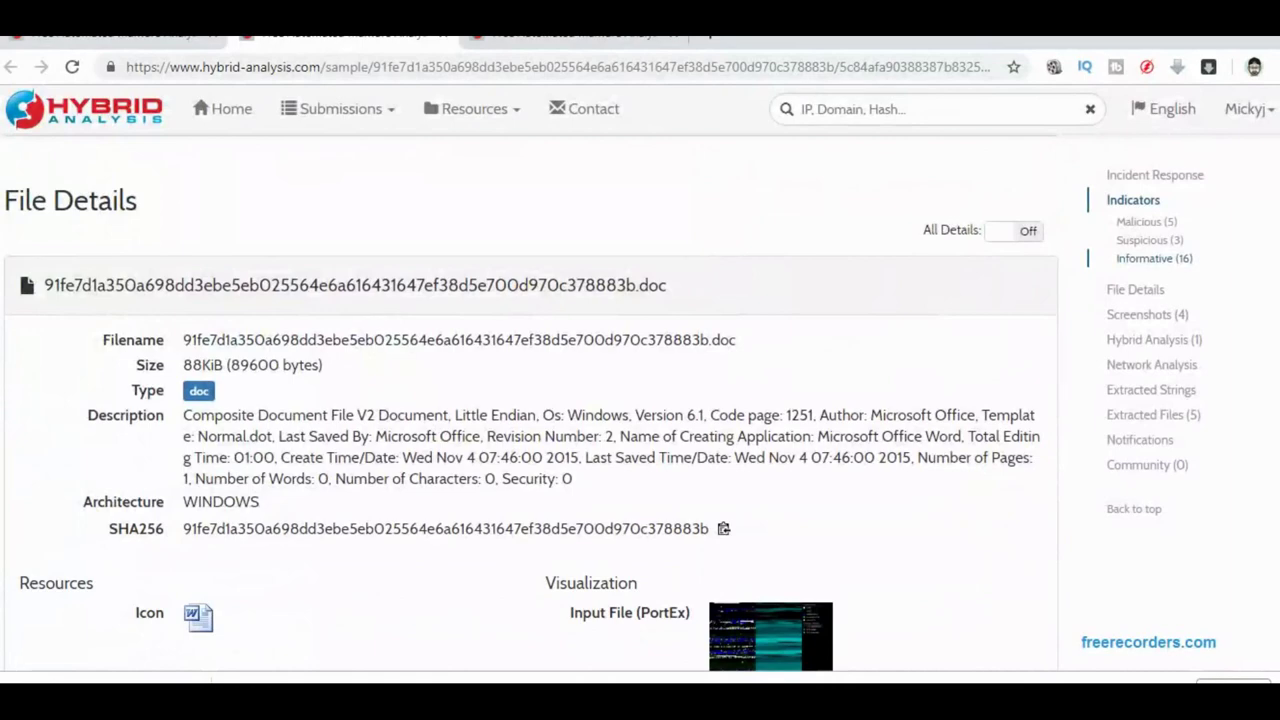
# View and close the PortEx byte-plot preview, then move on to the Screenshots section.
pyautogui.scroll(-1, 530, 400)
pyautogui.scroll(-1, 530, 400)
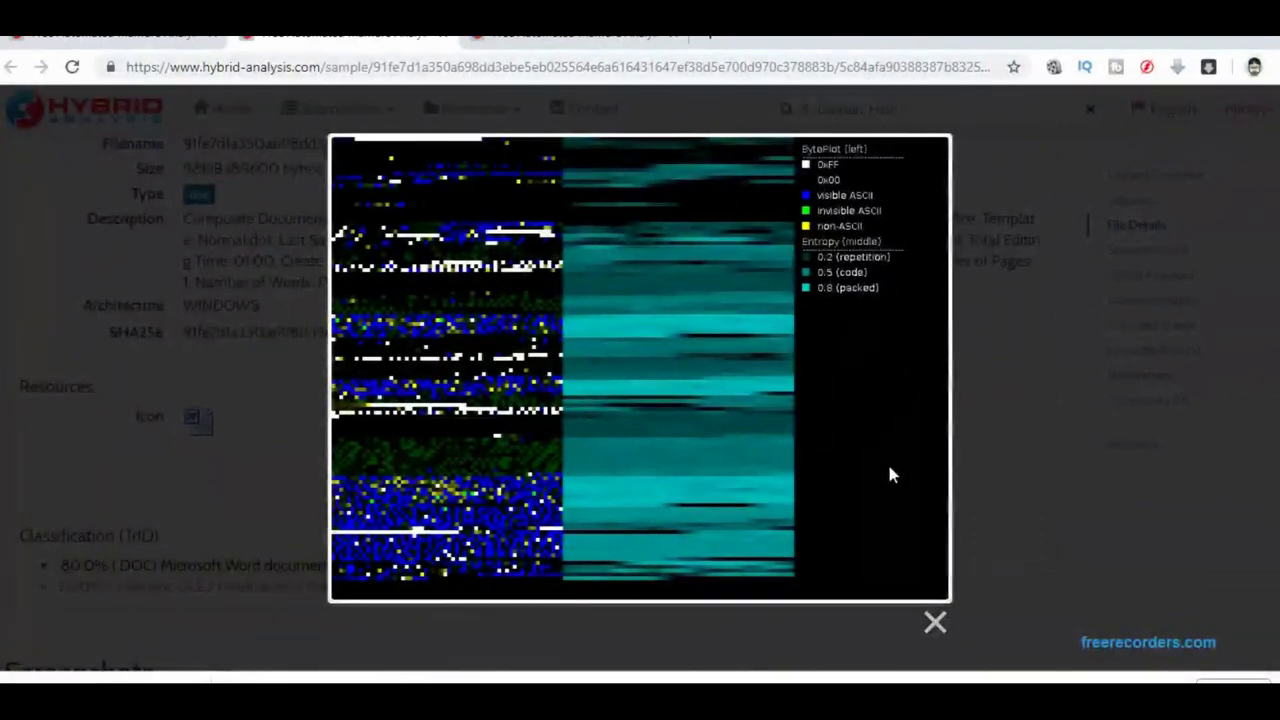
pyautogui.click(936, 625)
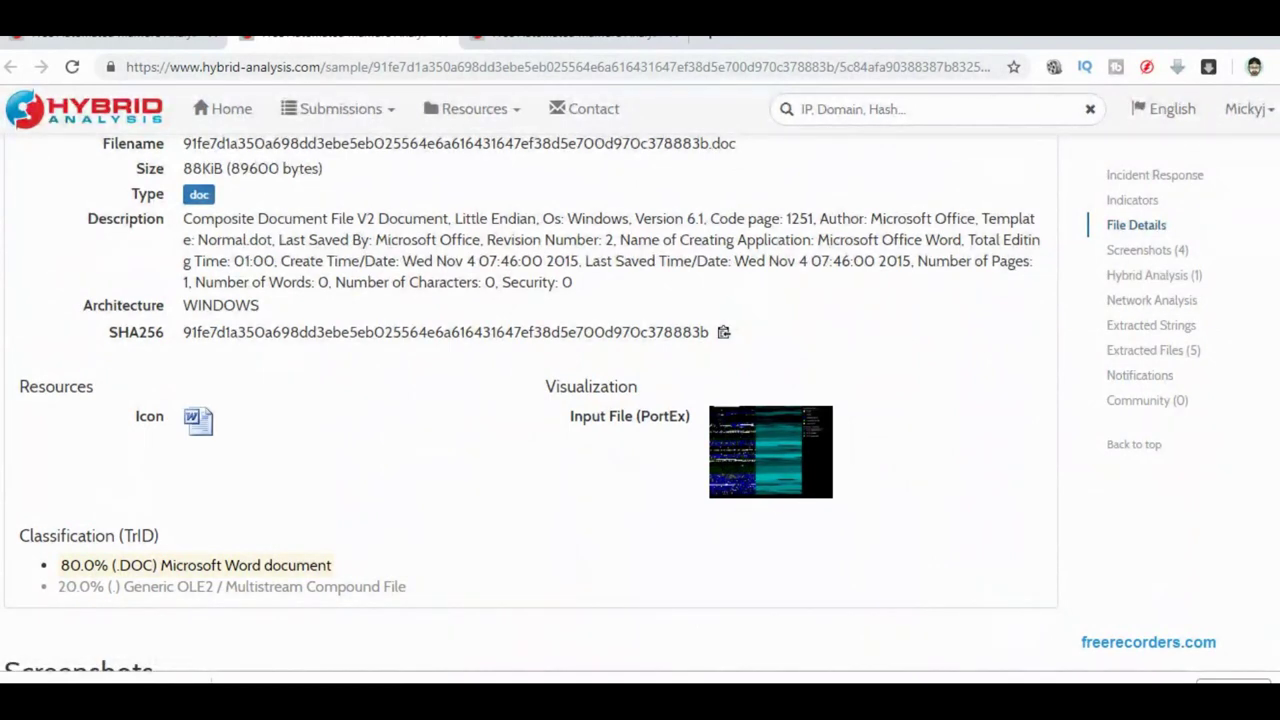
pyautogui.scroll(-4, 766, 380)
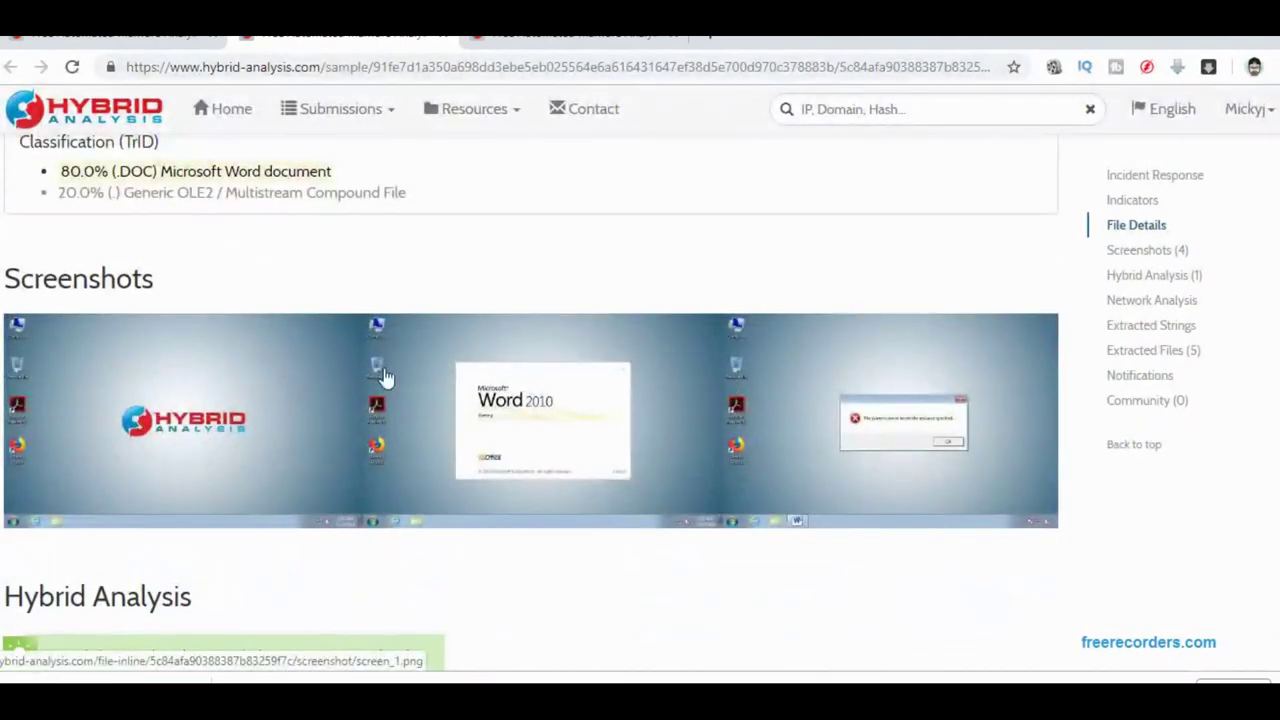
pyautogui.click(271, 393)
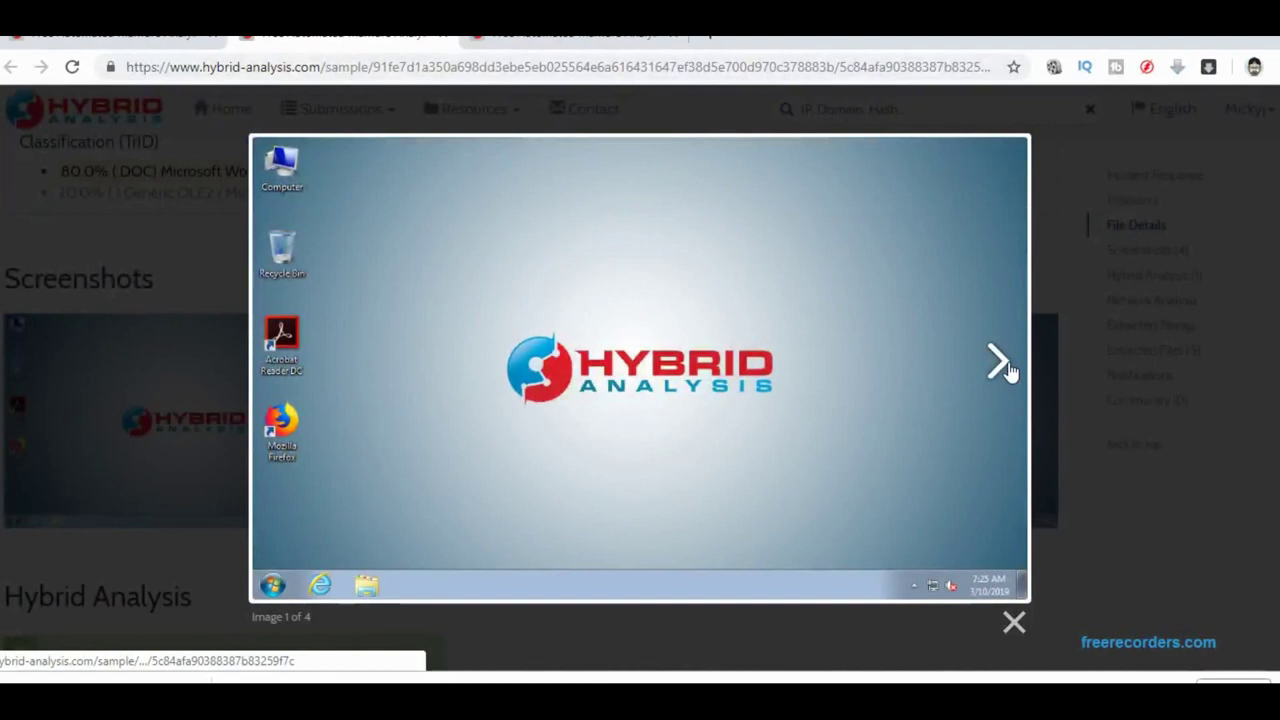
pyautogui.click(1000, 365)
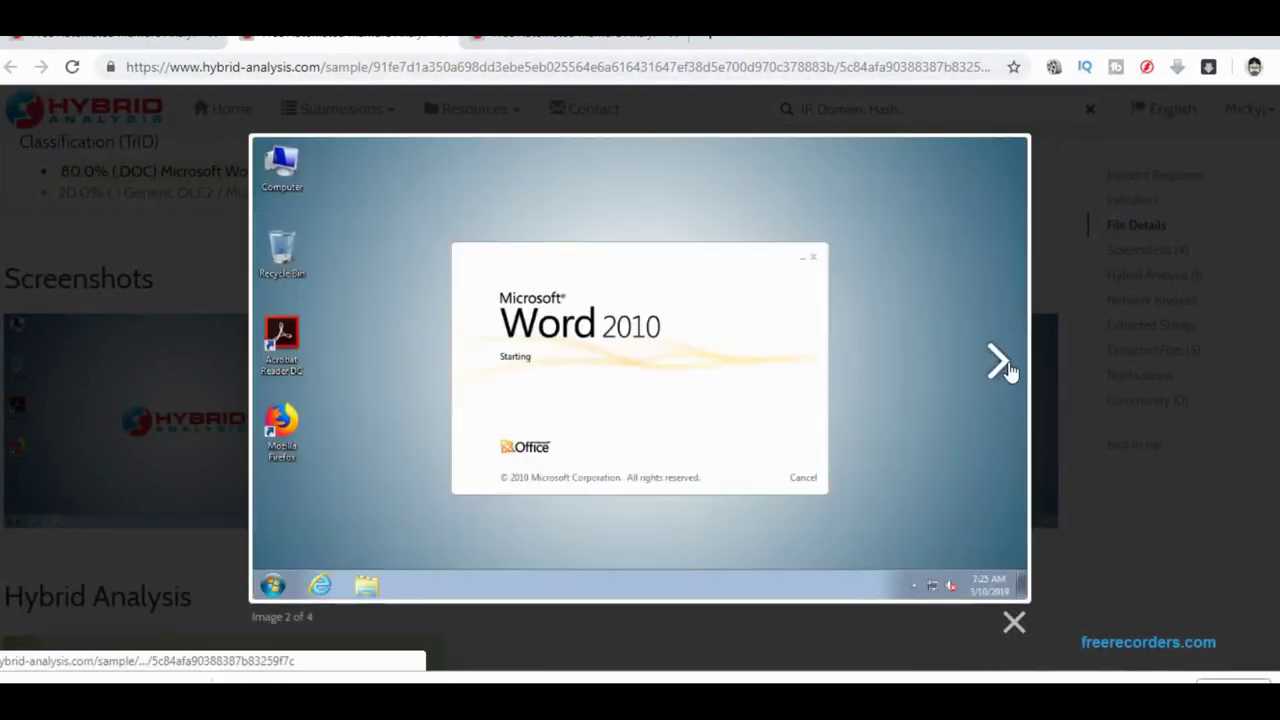
pyautogui.click(1004, 368)
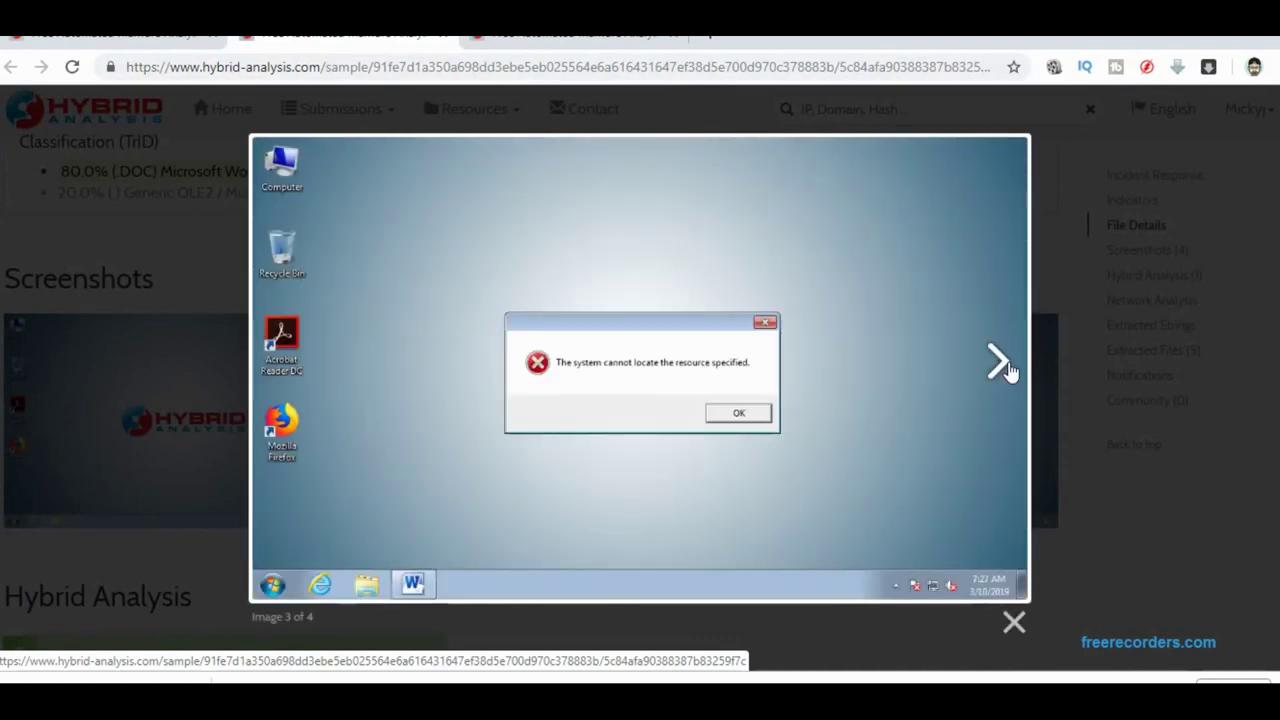
pyautogui.click(1005, 368)
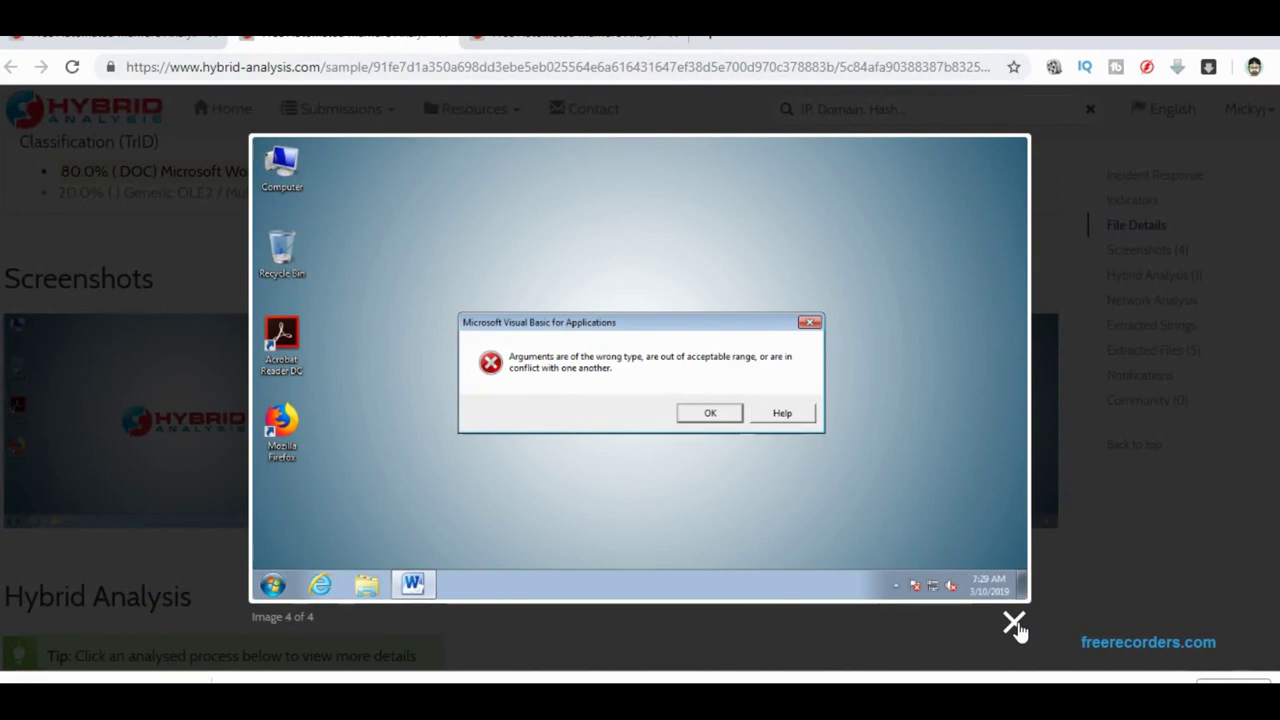
pyautogui.click(1014, 626)
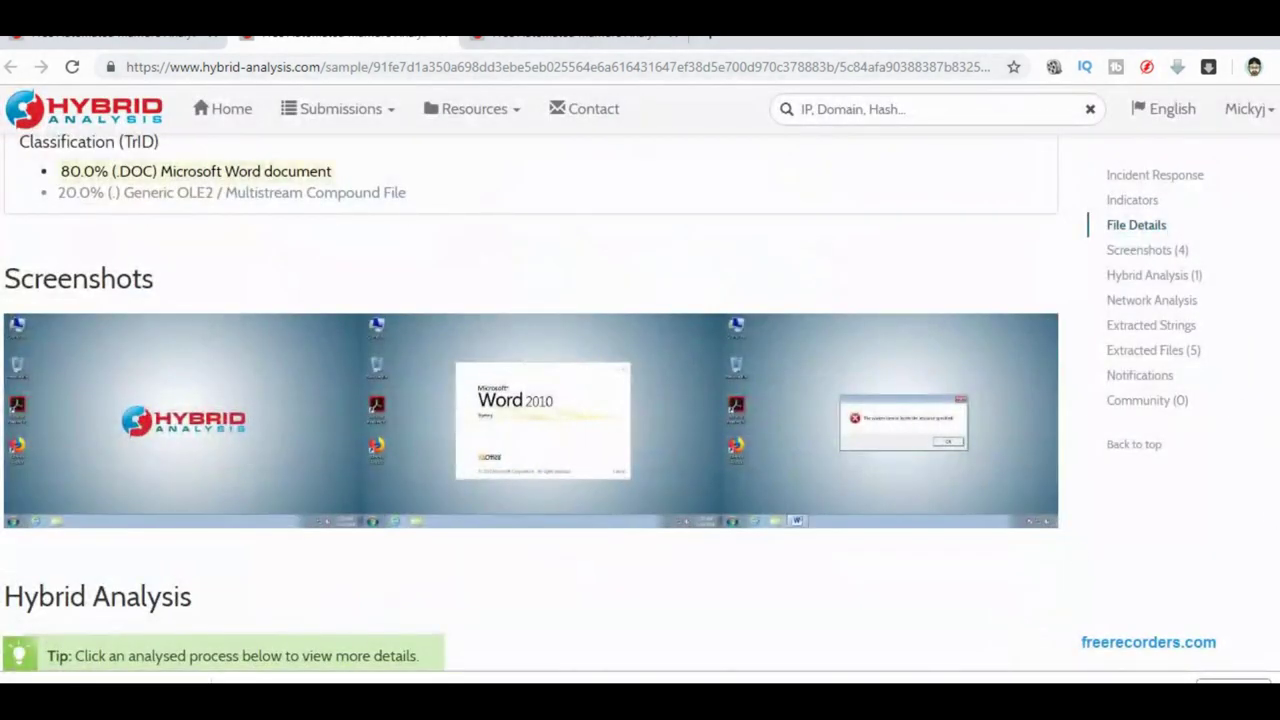
# Scroll past Network Analysis, with its one contacted host 69.175.41.204, down to Extracted Strings.
pyautogui.scroll(-3, 531, 403)
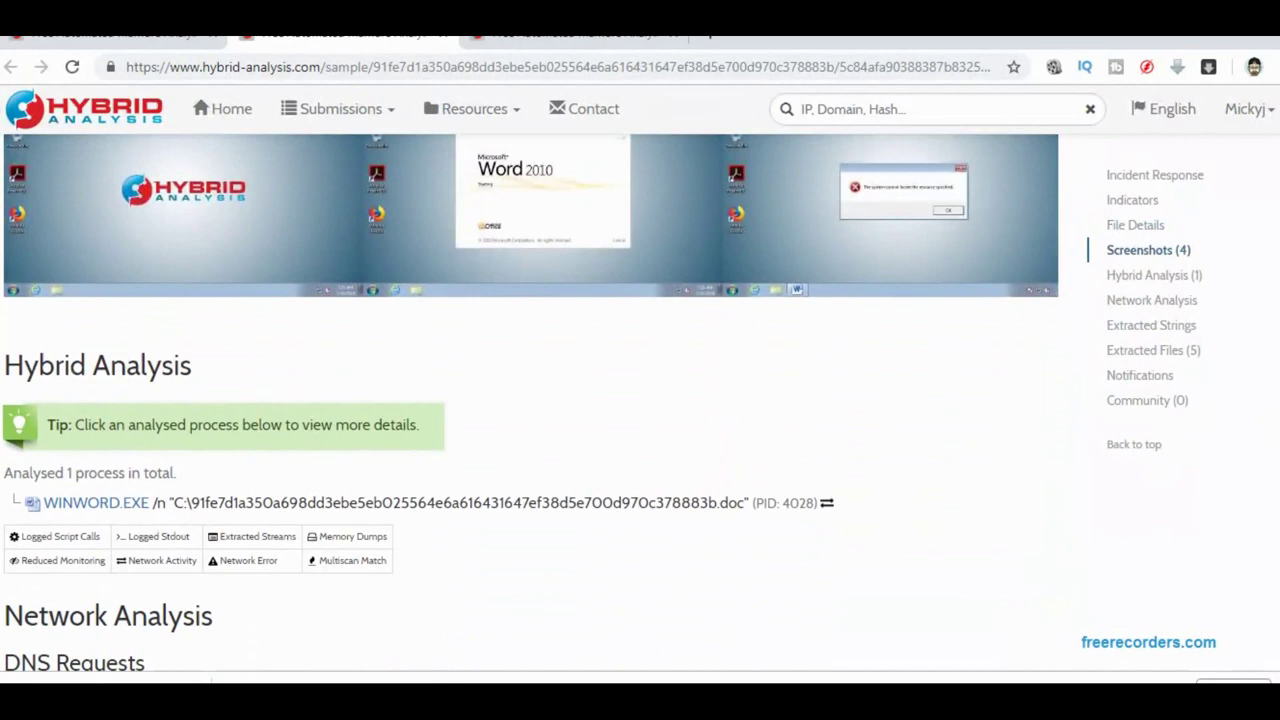
pyautogui.scroll(-2, 931, 480)
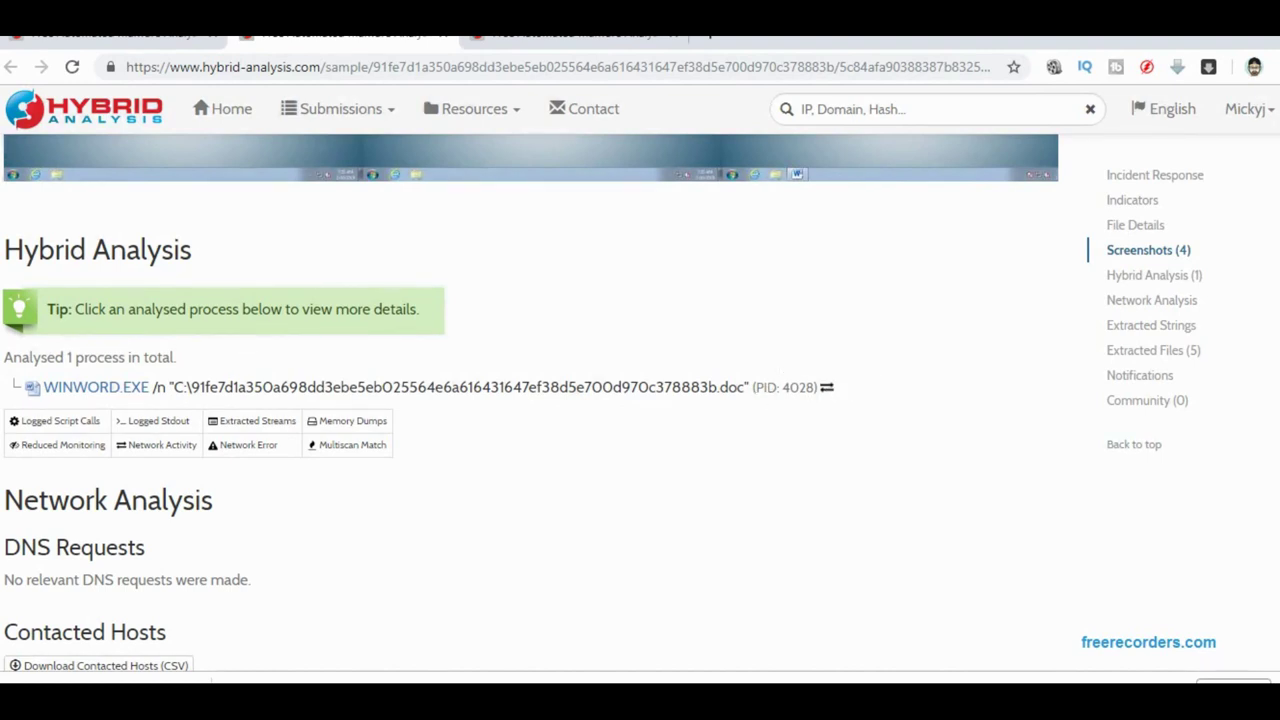
pyautogui.scroll(-3, 952, 453)
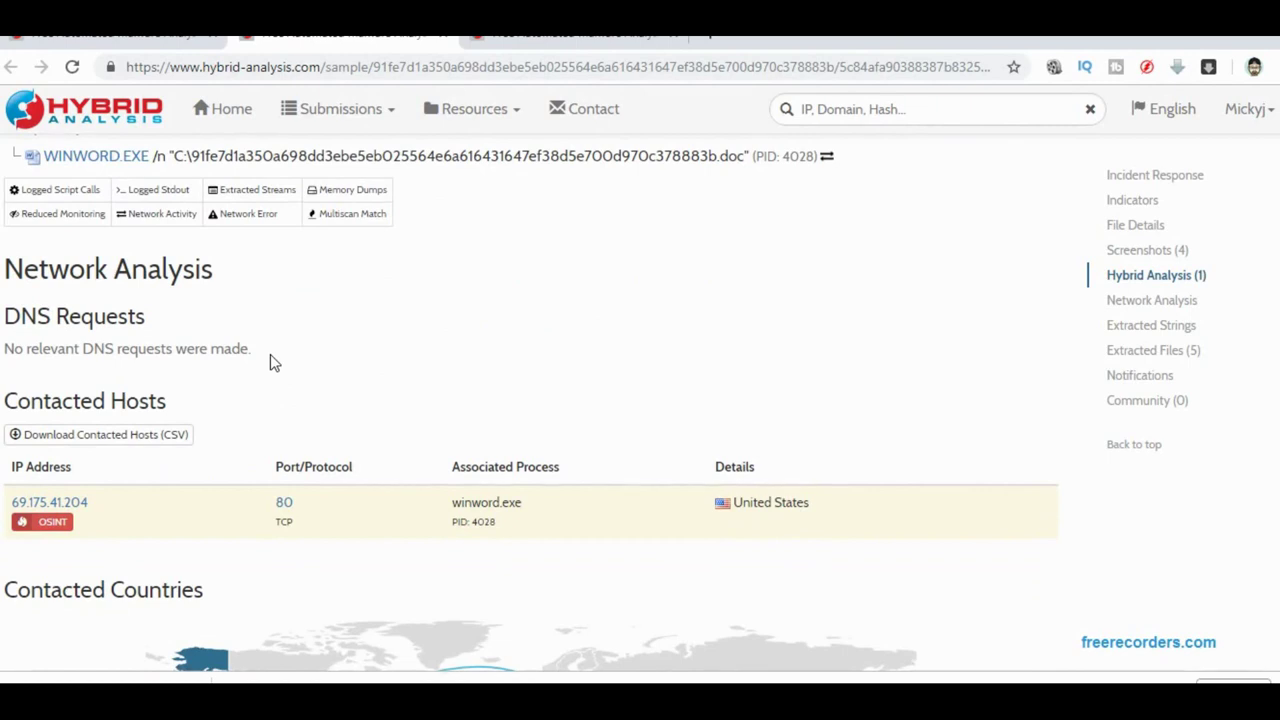
pyautogui.scroll(-4, 270, 356)
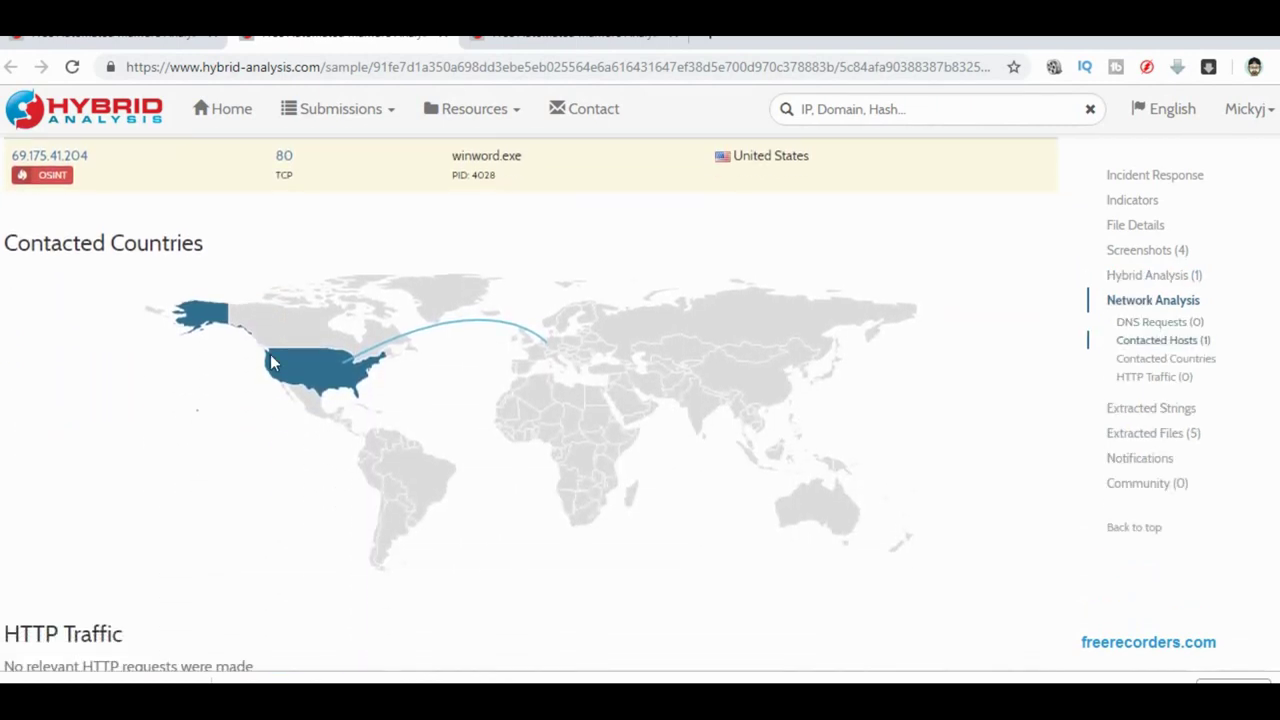
pyautogui.scroll(-1, 270, 354)
pyautogui.scroll(-2, 270, 354)
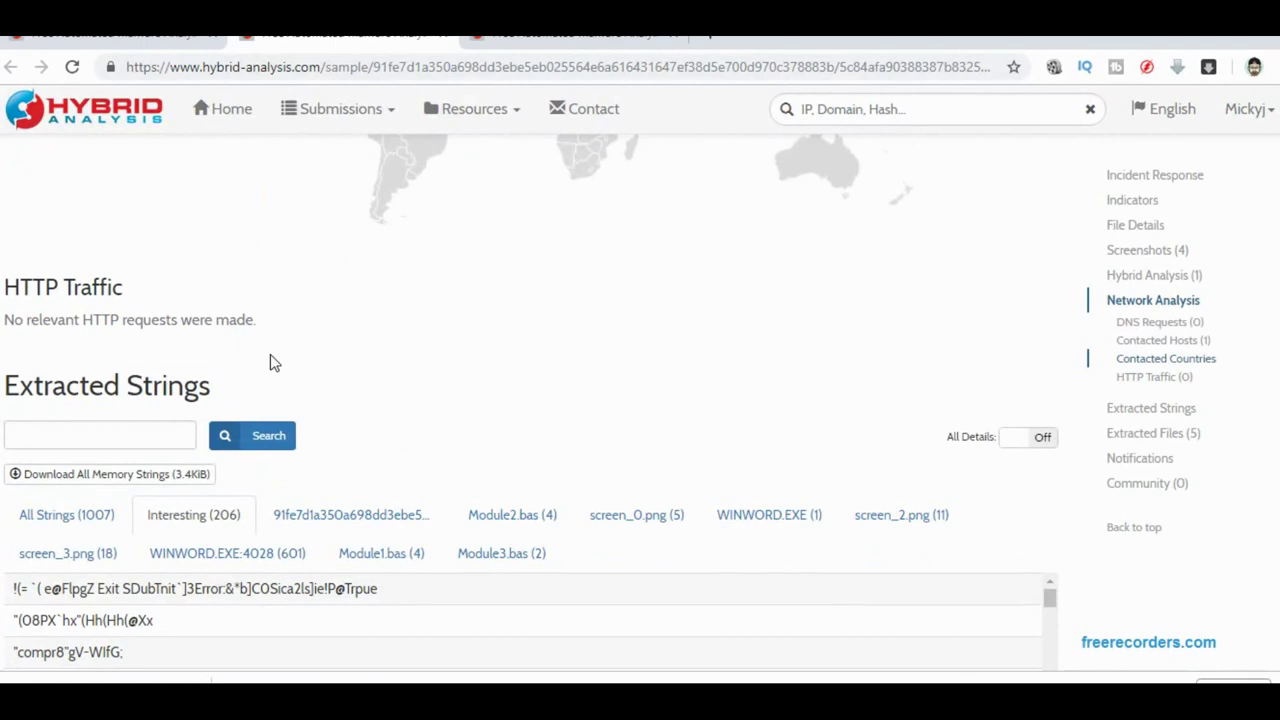
# Scroll past the extracted strings and the five extracted files down to Notifications.
pyautogui.scroll(-3, 270, 356)
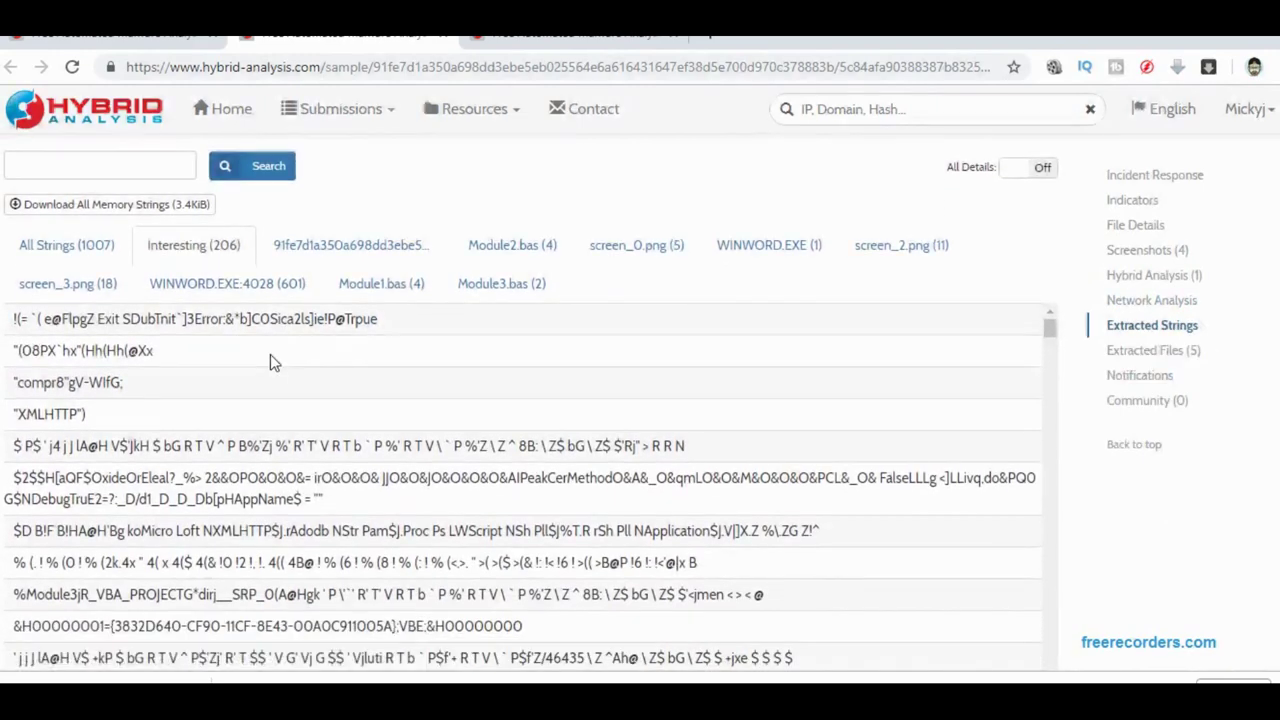
pyautogui.scroll(-3, 270, 354)
pyautogui.scroll(-3, 270, 354)
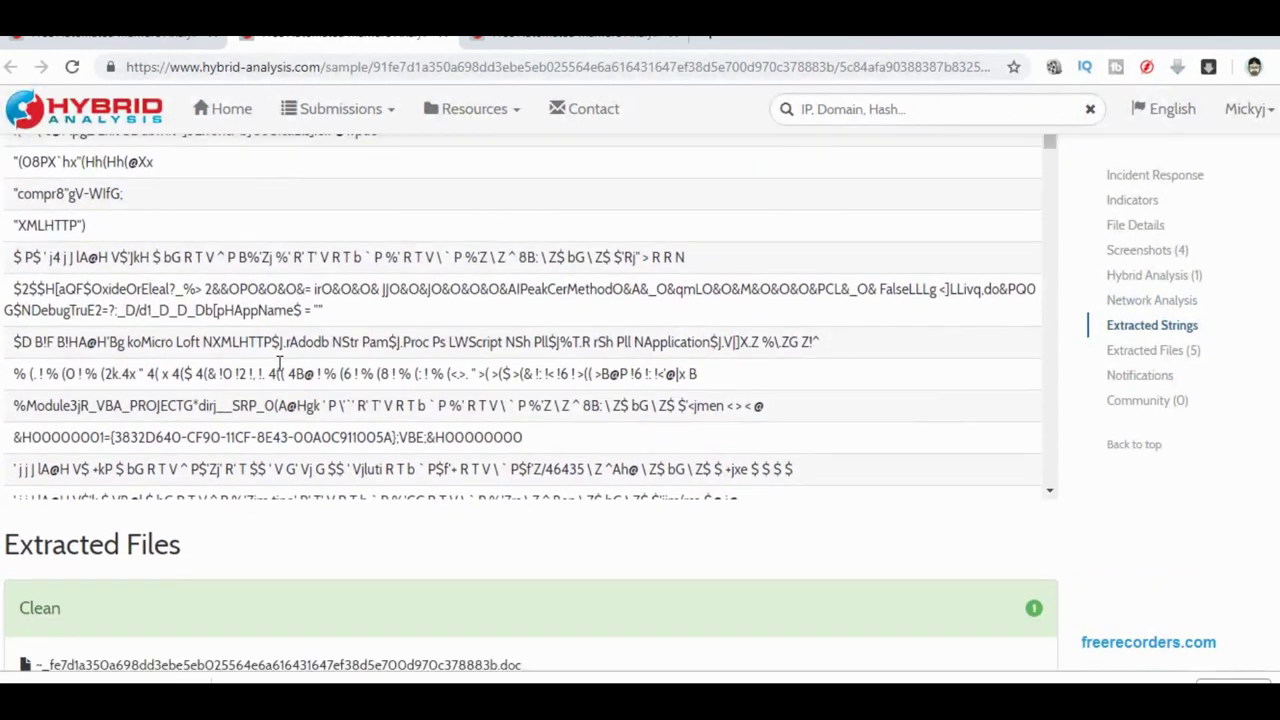
pyautogui.scroll(-2, 270, 356)
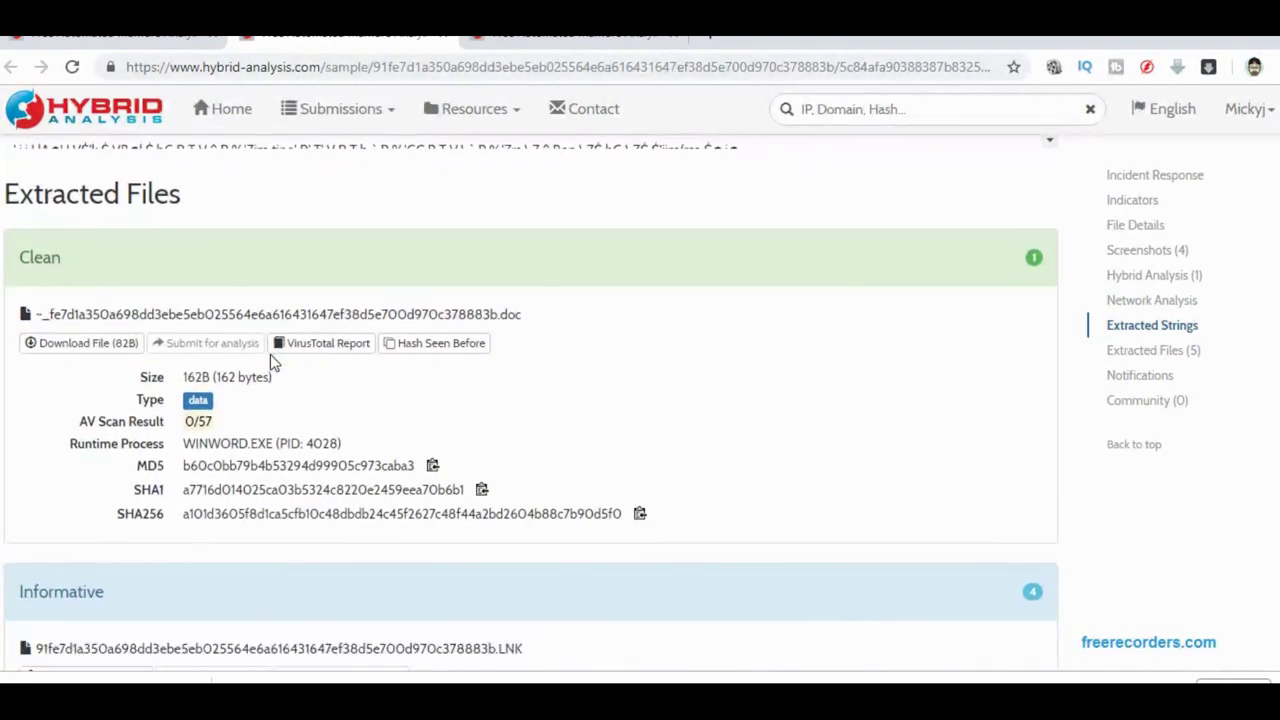
pyautogui.scroll(-1, 275, 358)
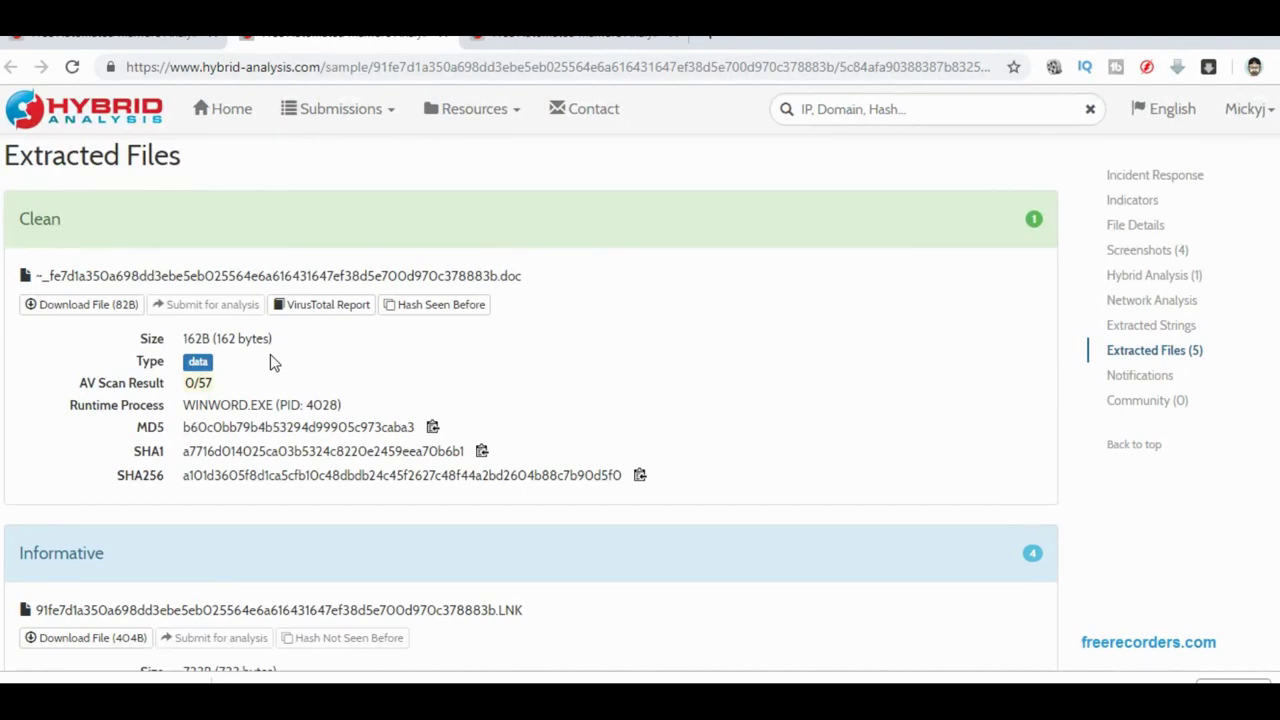
pyautogui.scroll(-3, 270, 356)
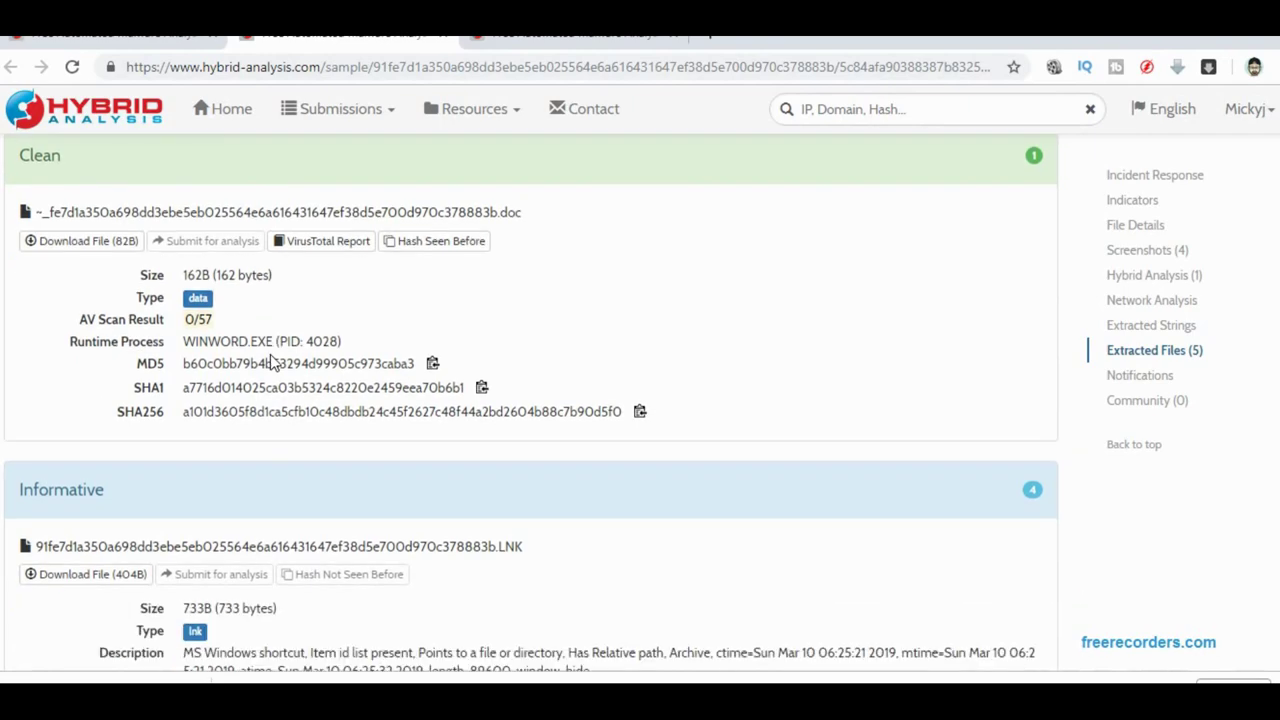
pyautogui.scroll(-3, 270, 362)
pyautogui.scroll(-4, 270, 356)
pyautogui.scroll(-2, 270, 356)
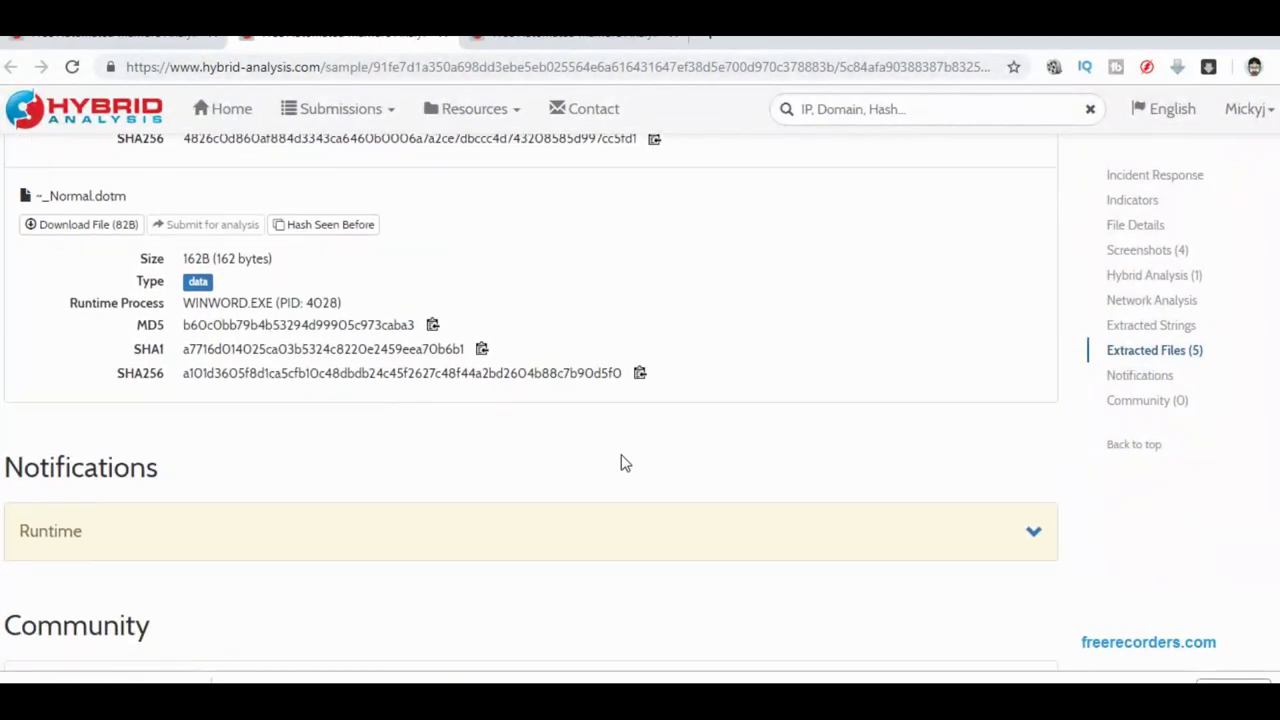
# Expand the five Runtime notifications, including the process crash, then return to the report summary.
pyautogui.click(1037, 531)
pyautogui.scroll(-2, 1038, 535)
pyautogui.scroll(-1, 1040, 538)
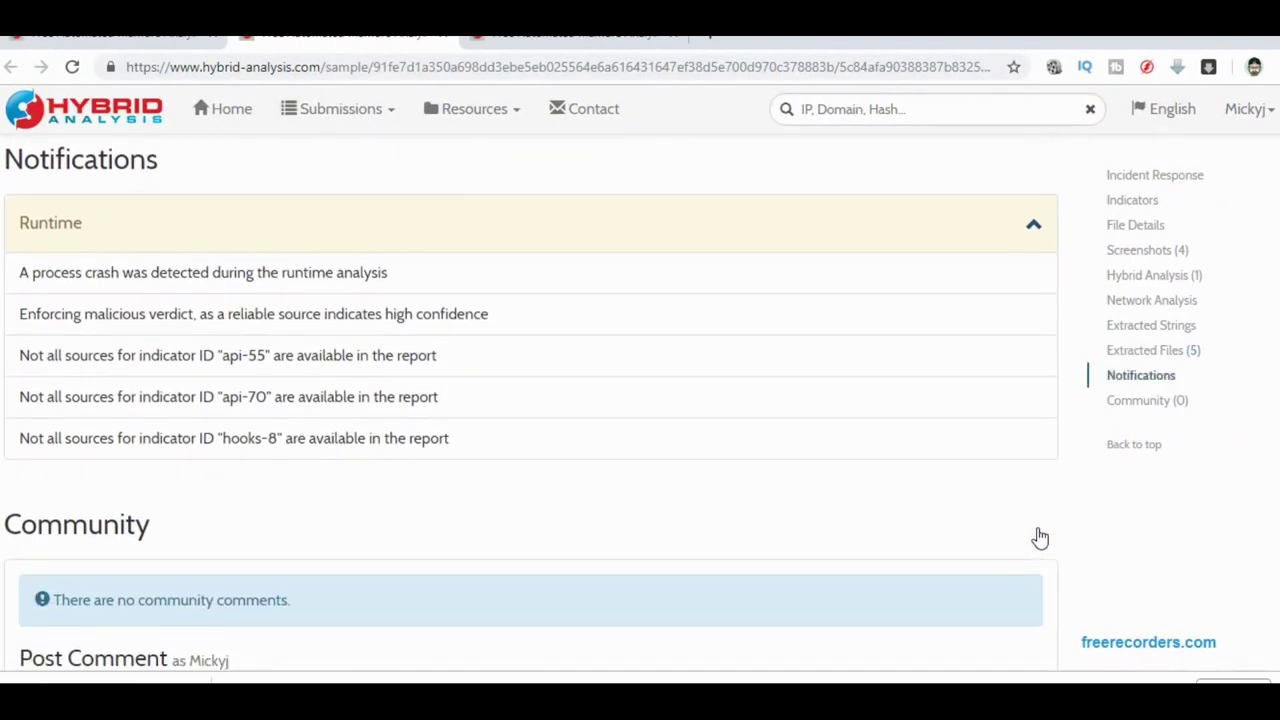
pyautogui.scroll(-2, 1040, 538)
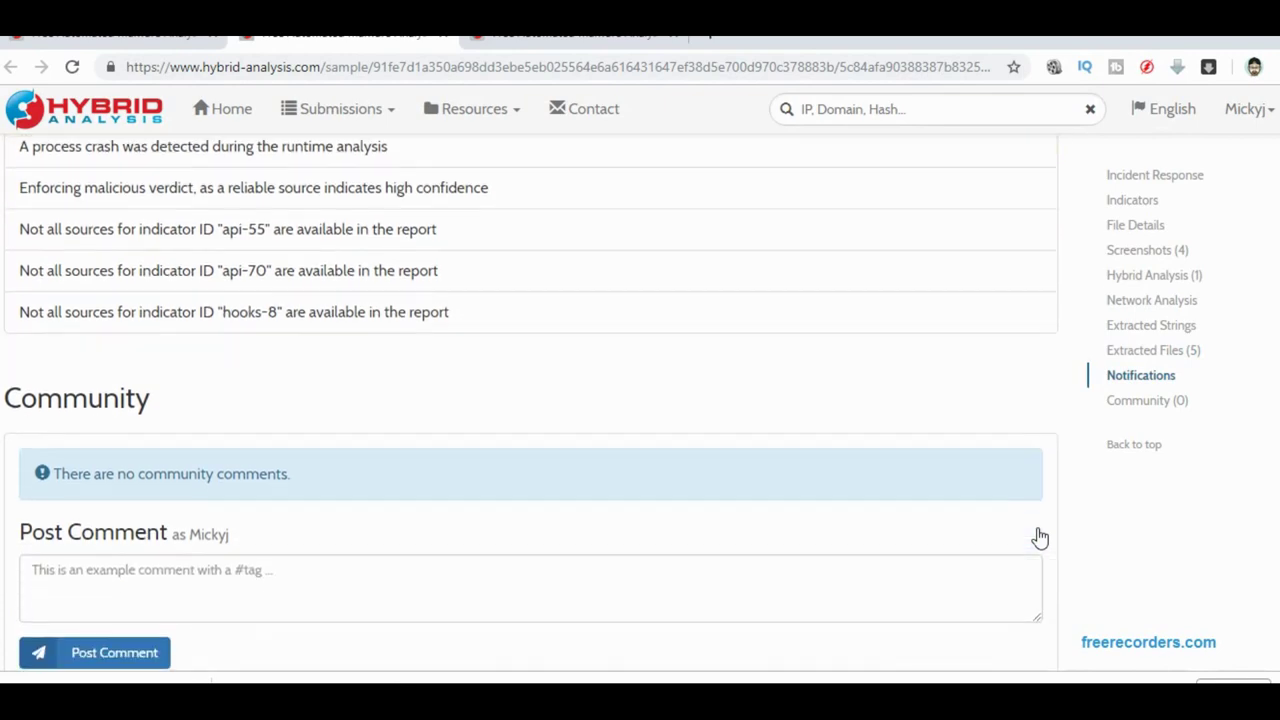
pyautogui.scroll(-1, 1040, 538)
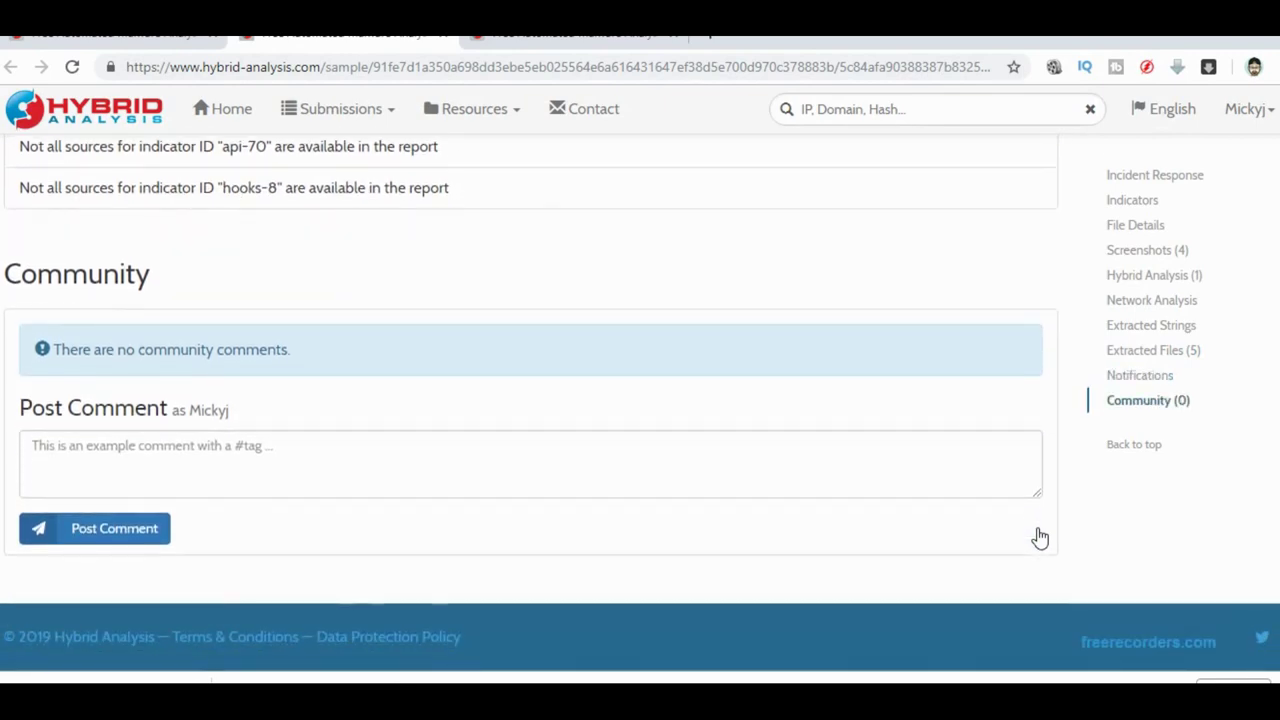
pyautogui.scroll(8, 1040, 536)
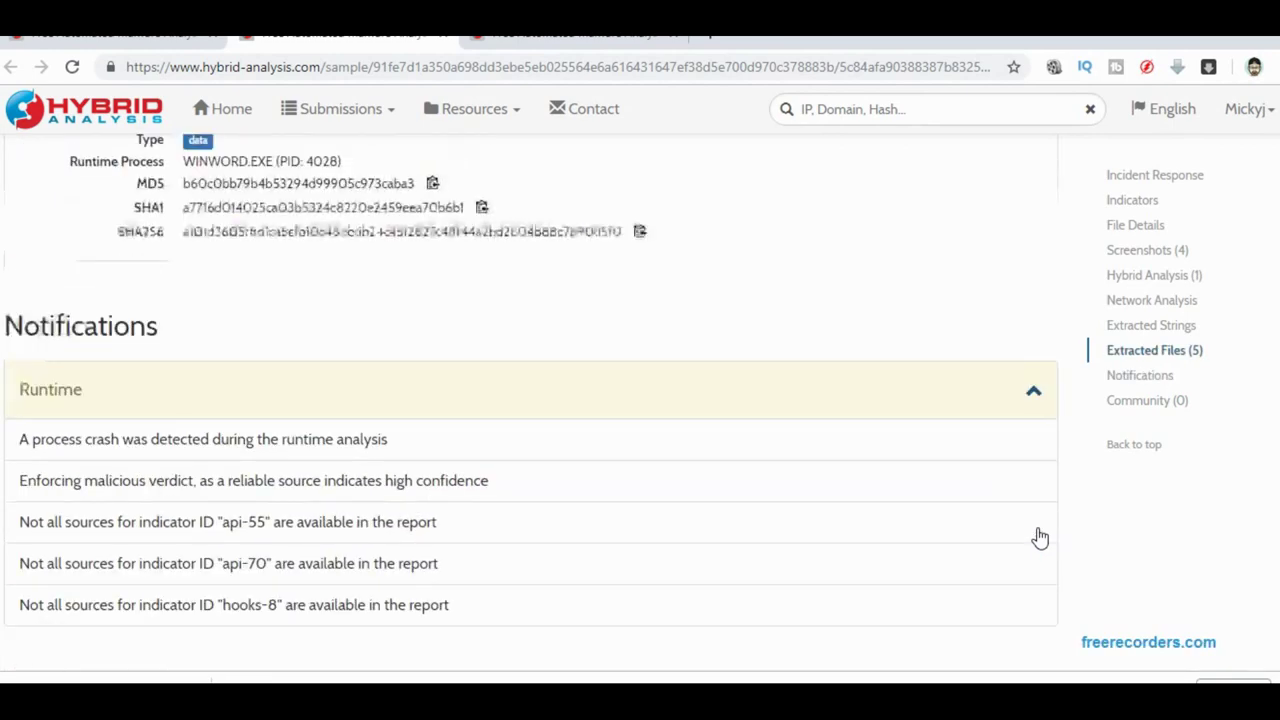
pyautogui.scroll(20, 1256, 566)
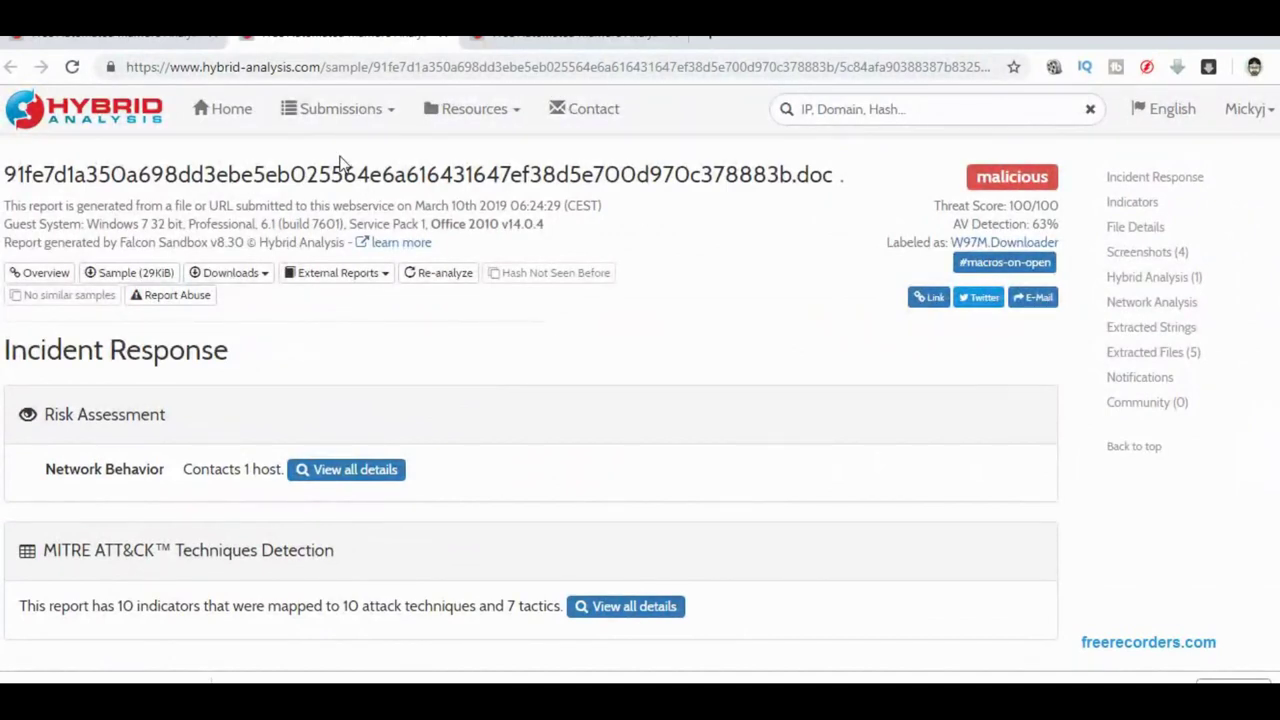
pyautogui.click(1246, 112)
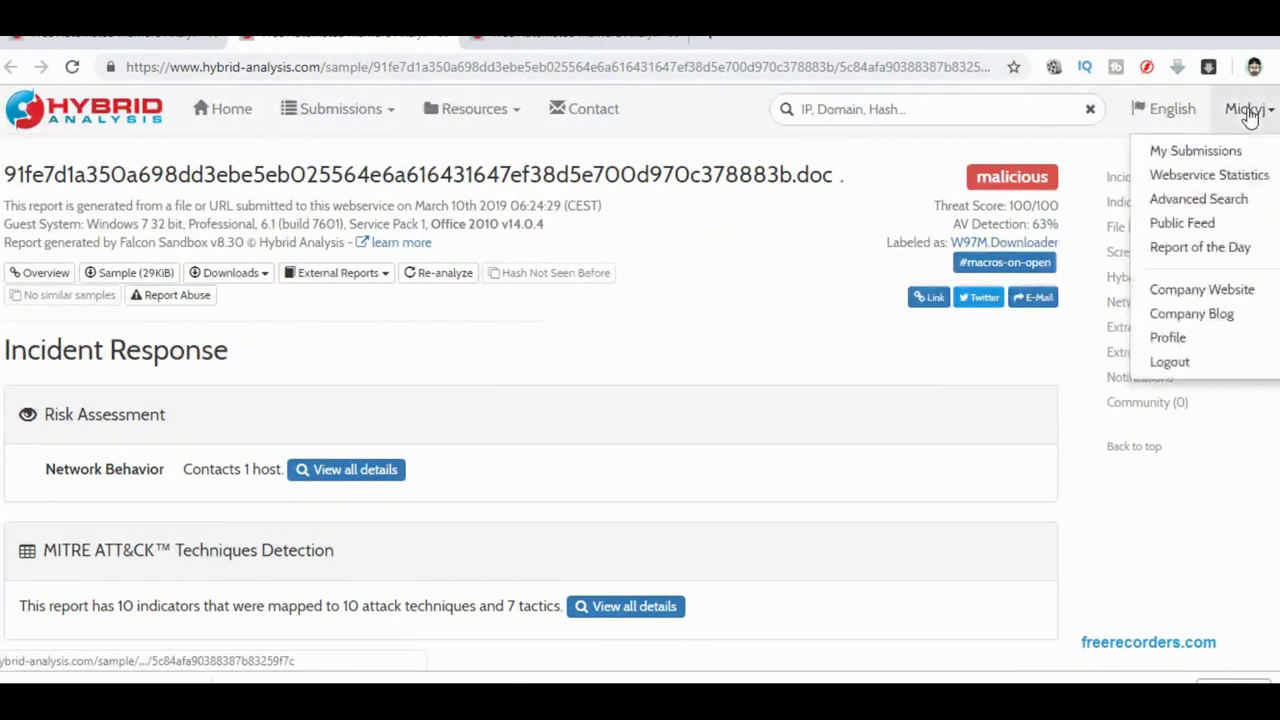
pyautogui.click(1230, 158)
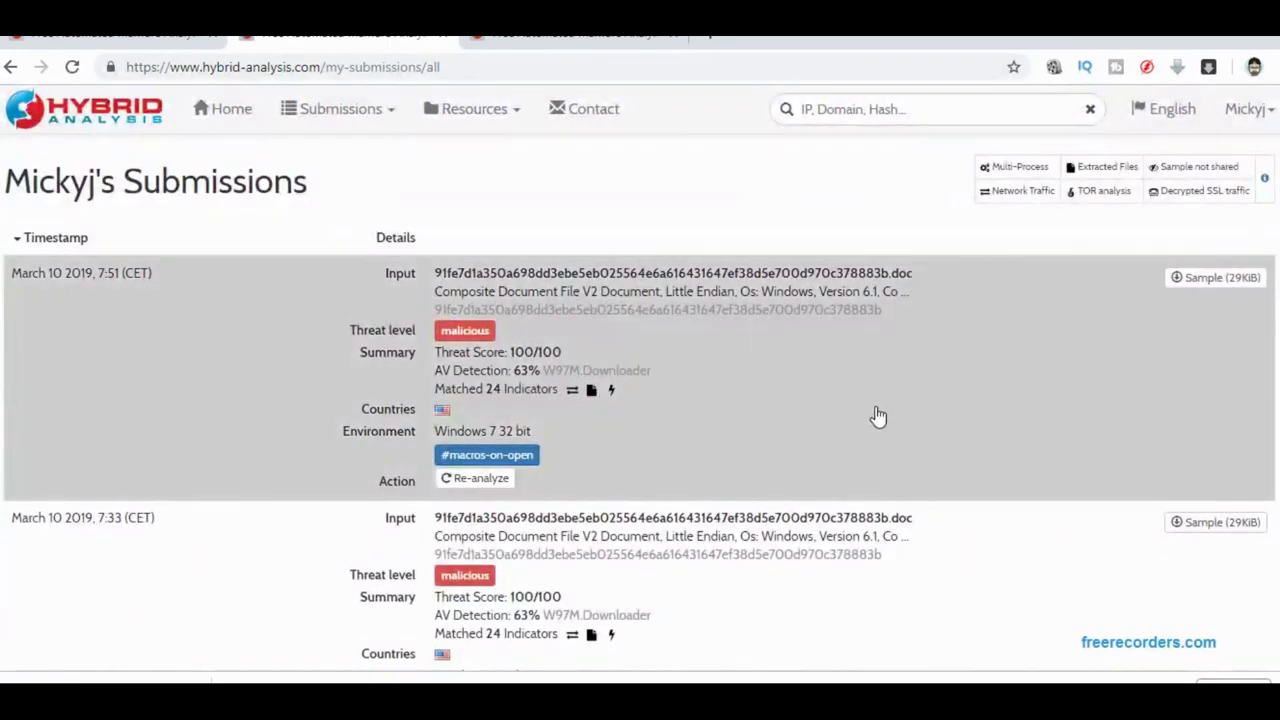
pyautogui.scroll(-2, 640, 400)
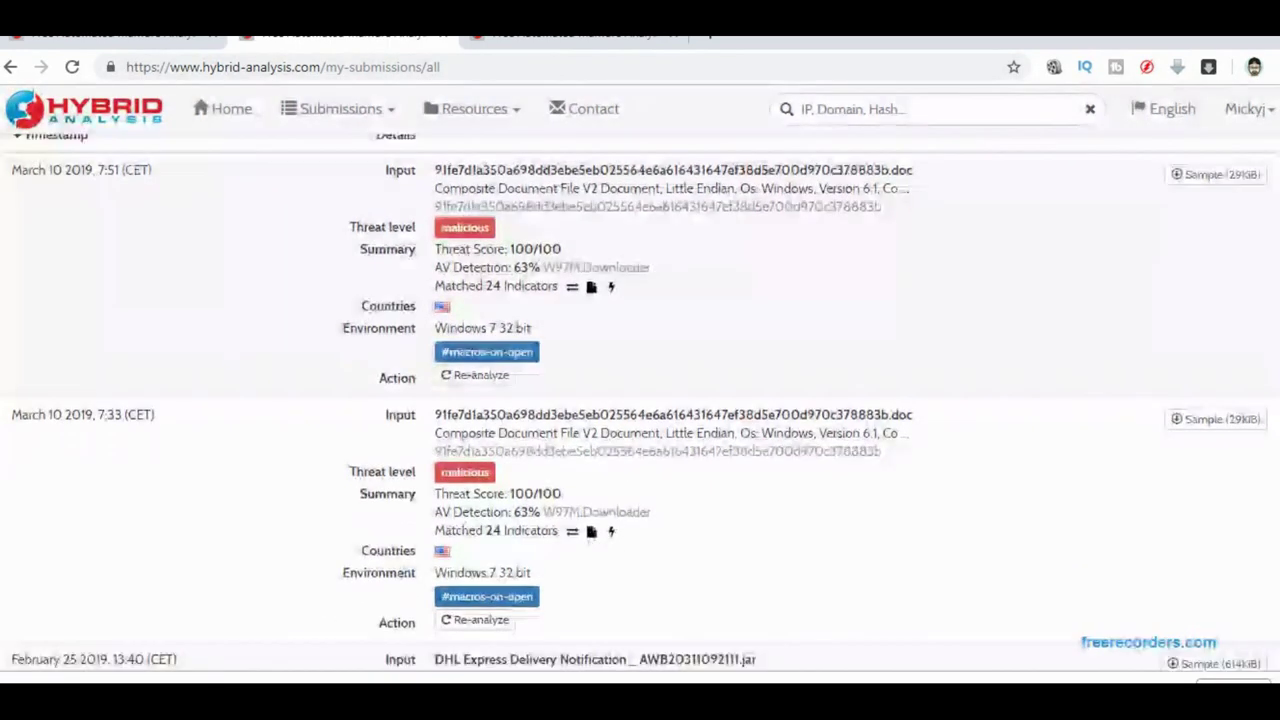
pyautogui.scroll(-3, 640, 400)
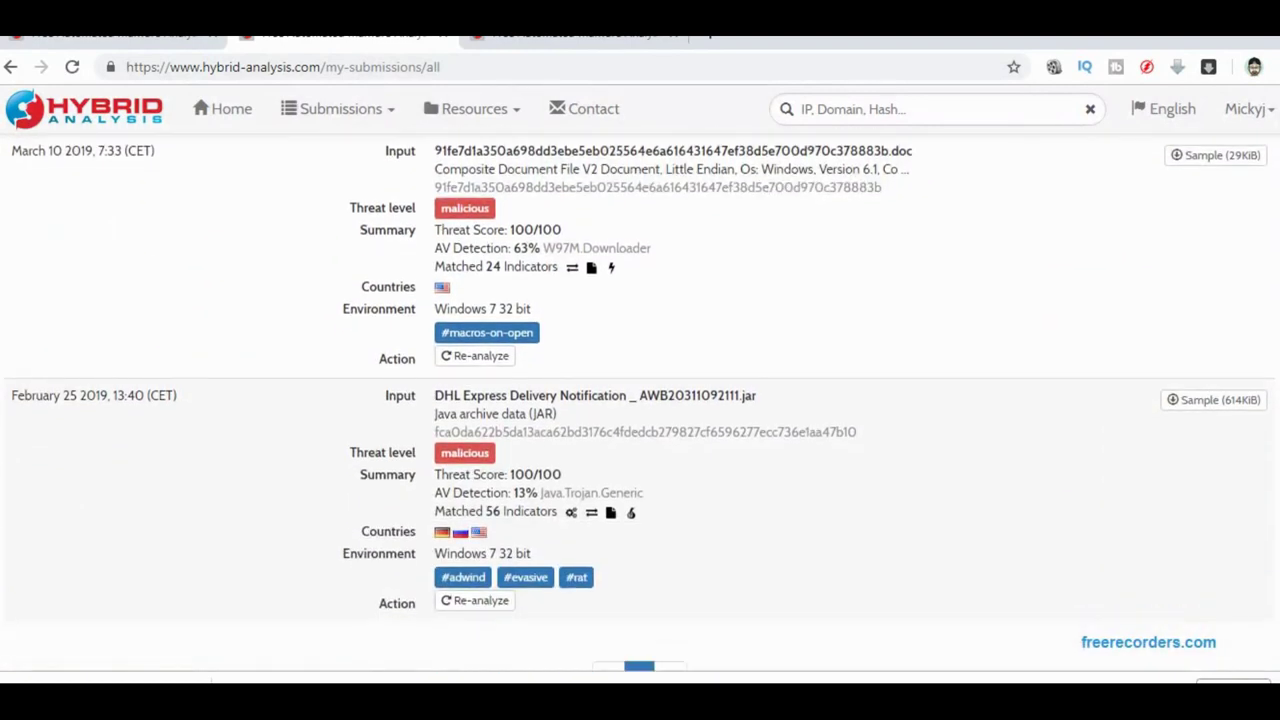
pyautogui.scroll(-2, 640, 400)
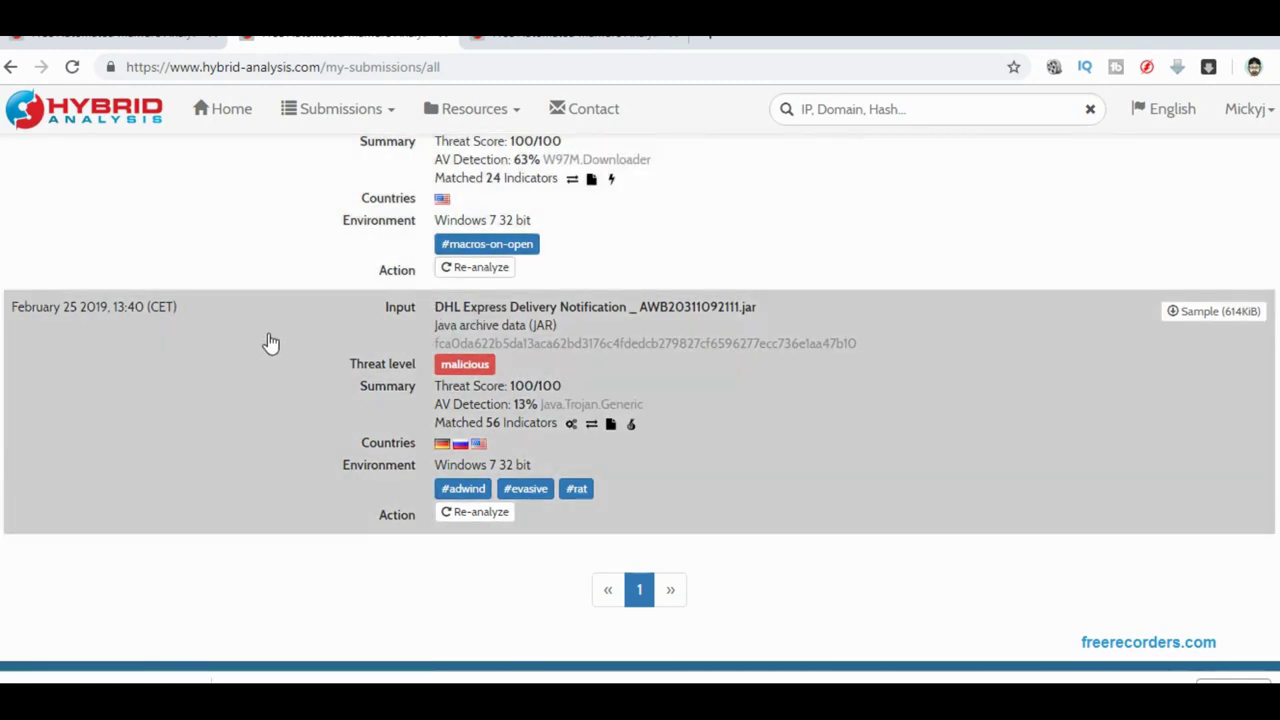
pyautogui.click(266, 341)
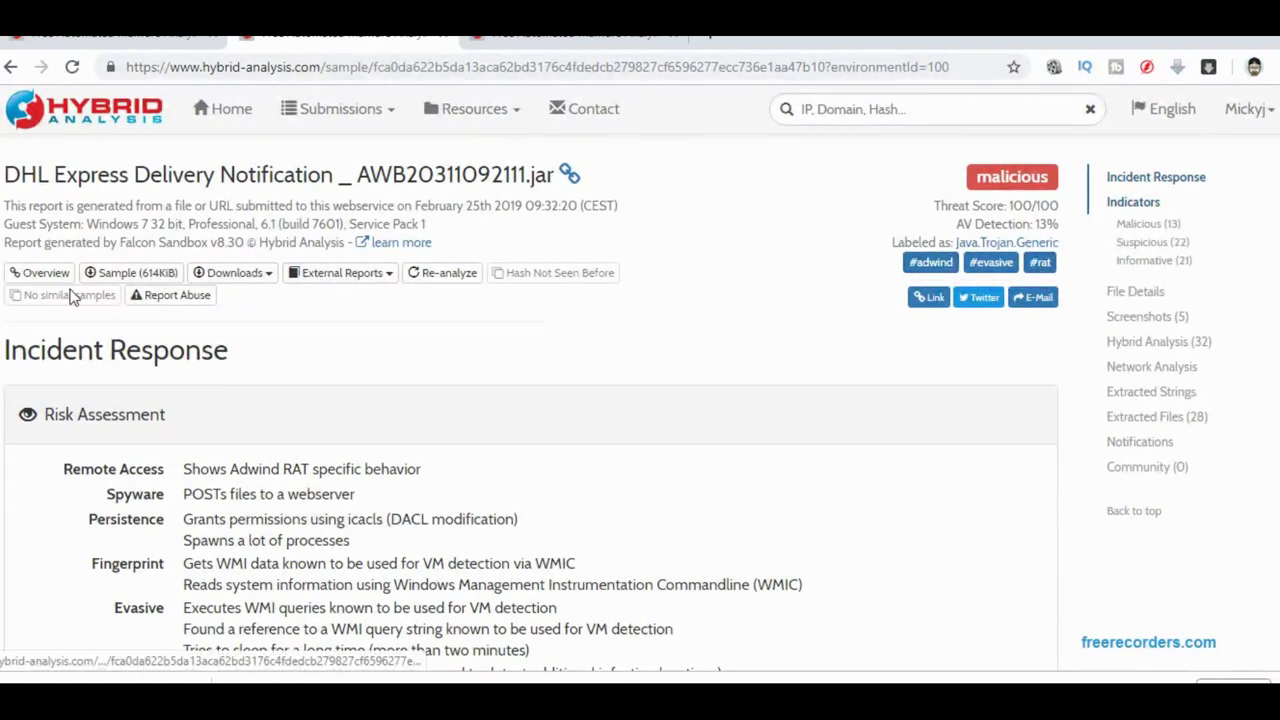
pyautogui.click(268, 280)
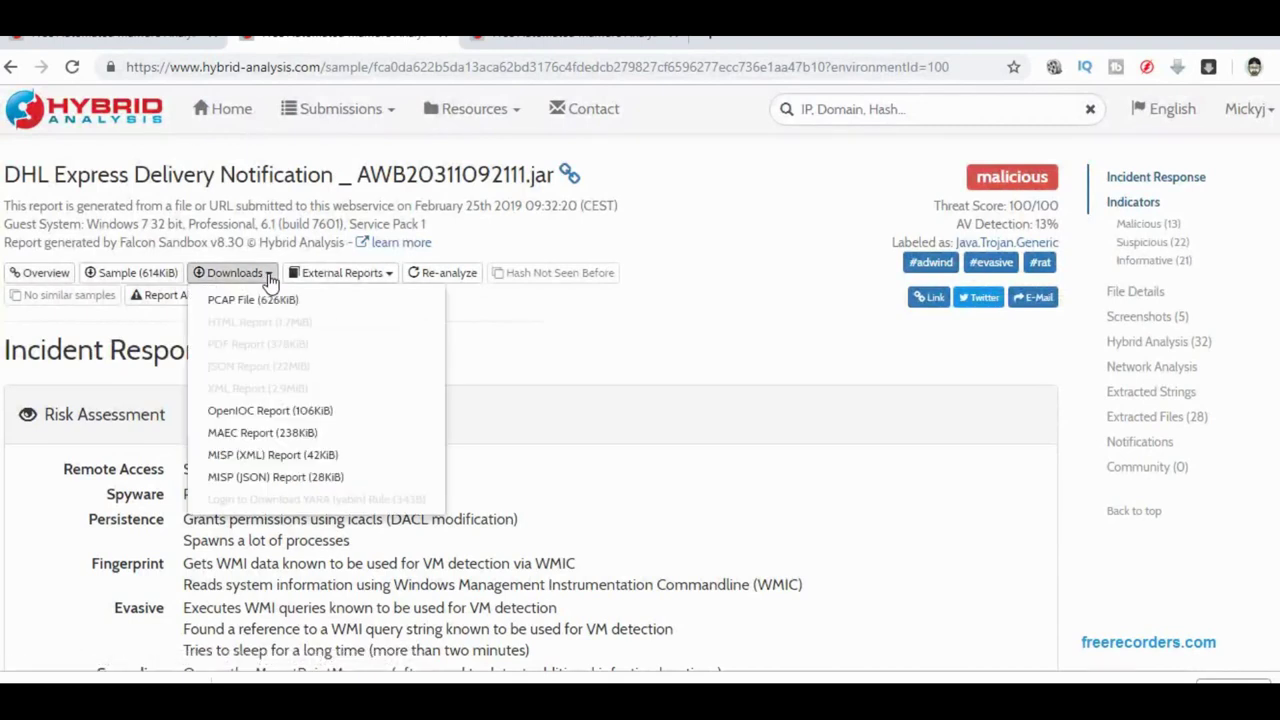
pyautogui.click(491, 314)
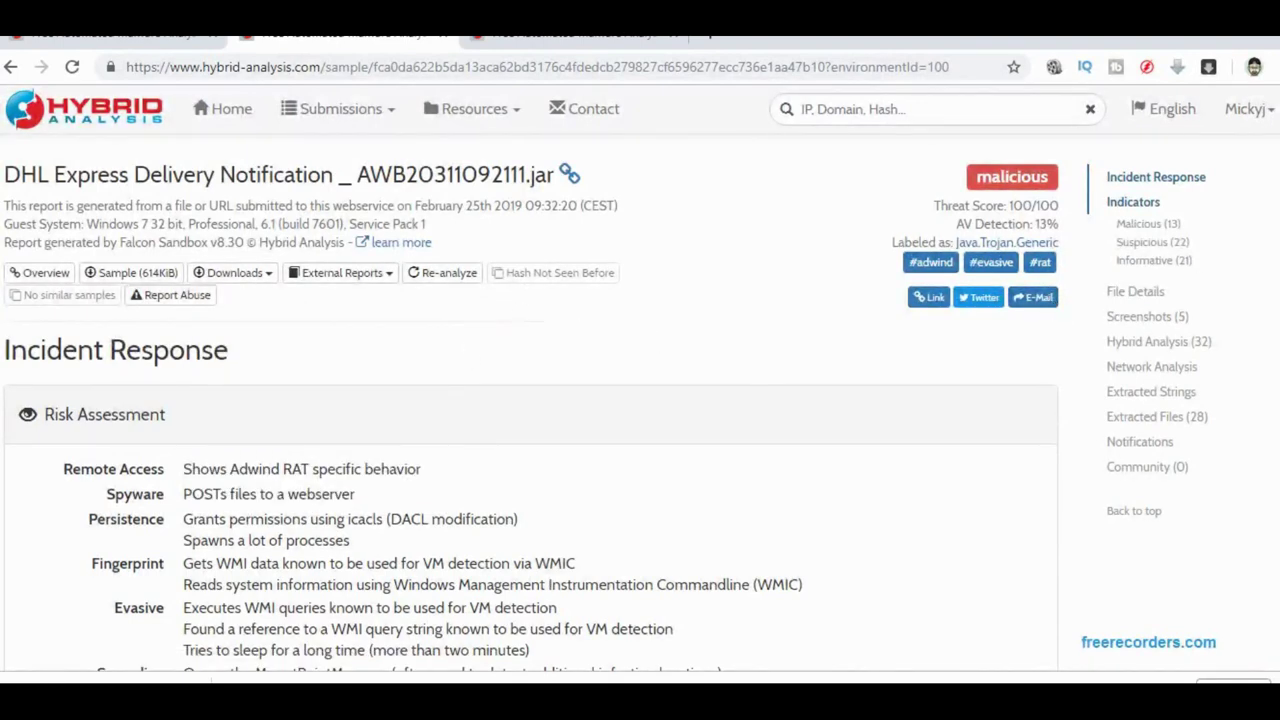
# Review the Risk Assessment's 11 contacted domains and 9 hosts, then reach the MITRE ATT&CK summary.
pyautogui.scroll(-3, 530, 400)
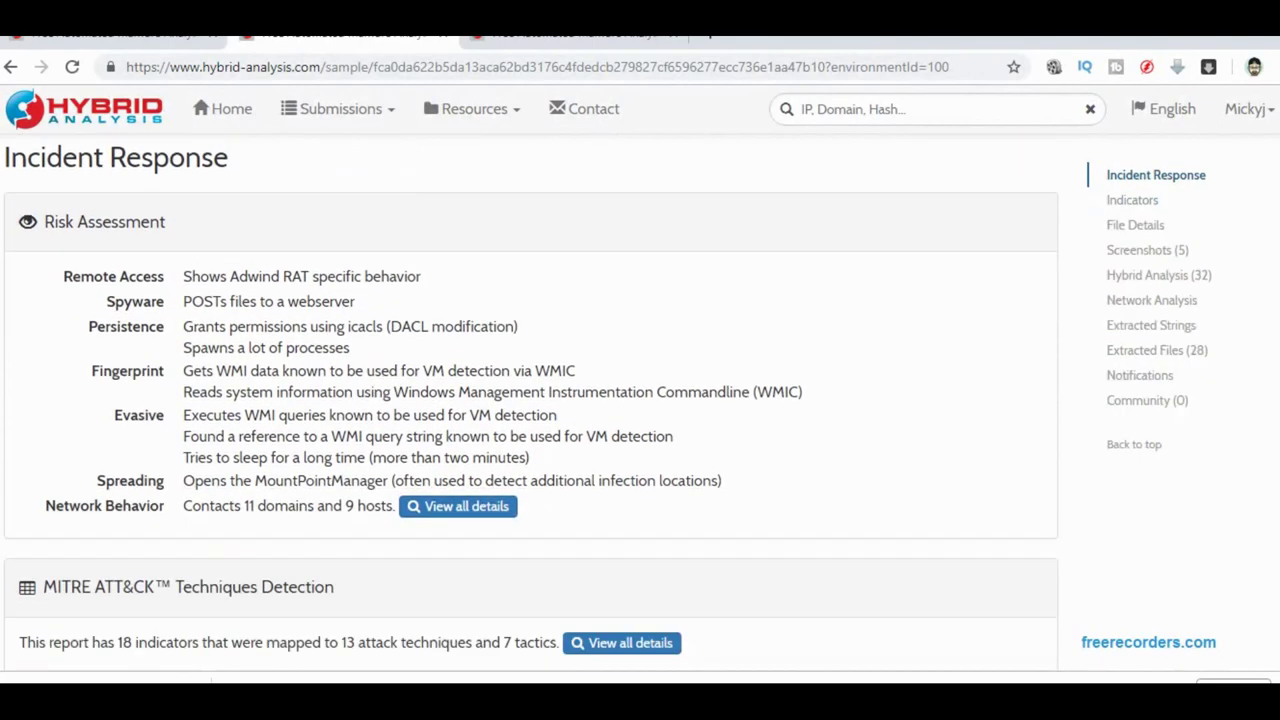
pyautogui.scroll(-2, 530, 400)
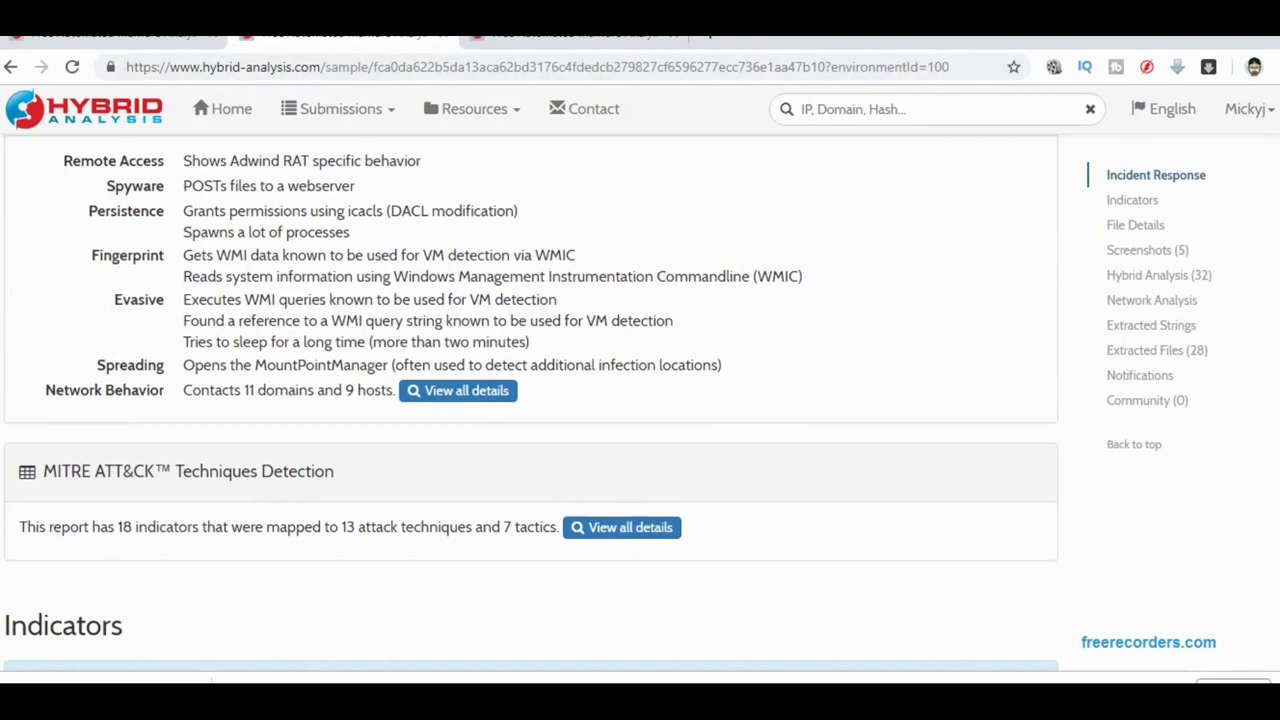
pyautogui.scroll(1, 530, 400)
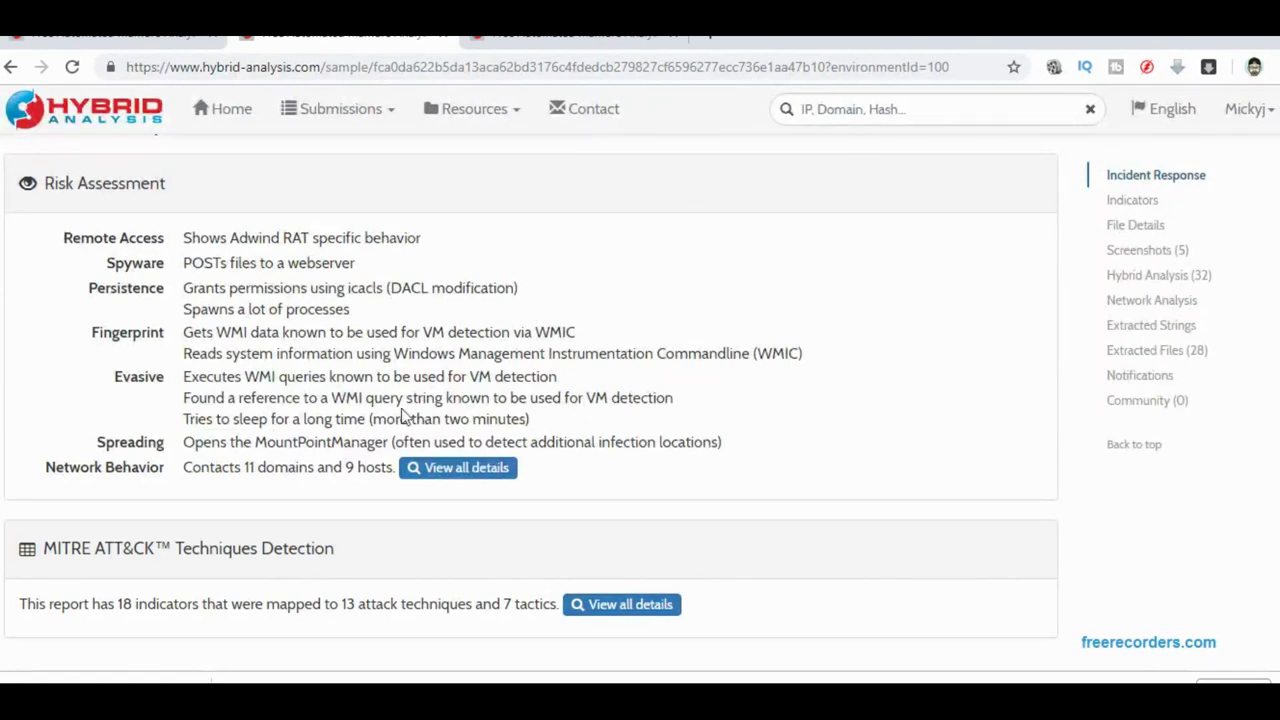
pyautogui.moveTo(387, 468); pyautogui.dragTo(172, 468)
pyautogui.click(686, 289)
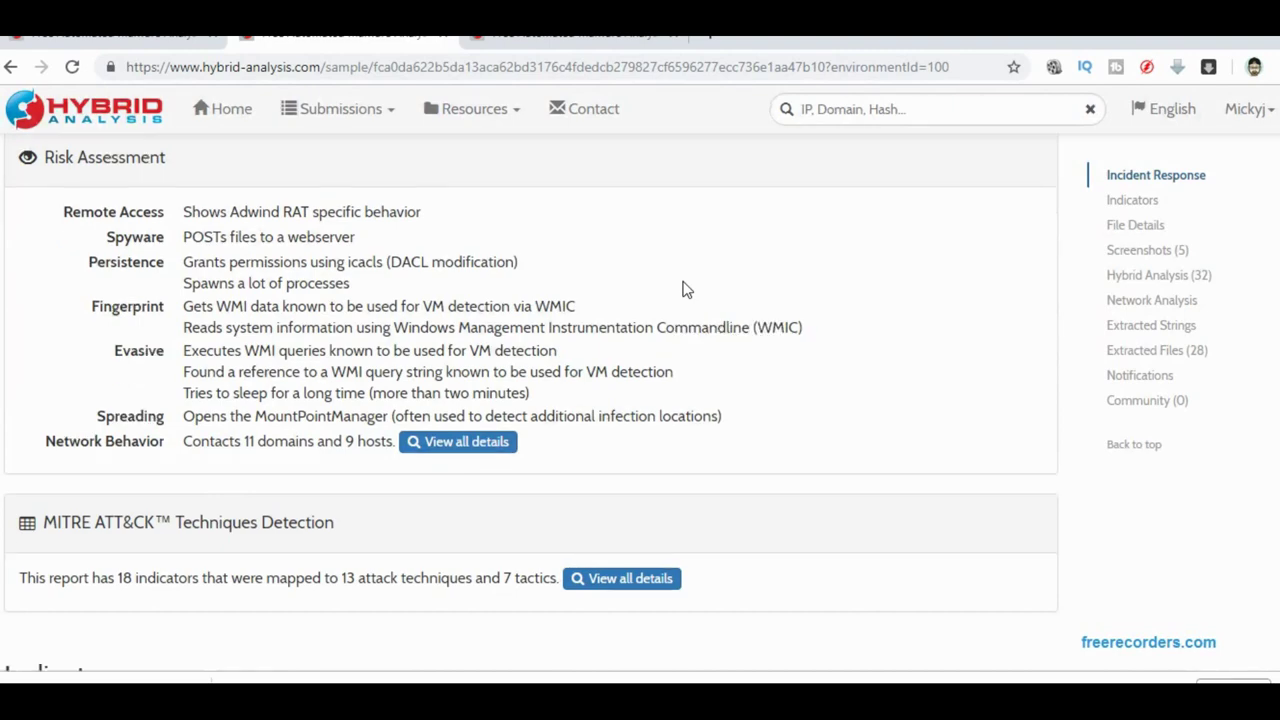
pyautogui.scroll(-3, 686, 289)
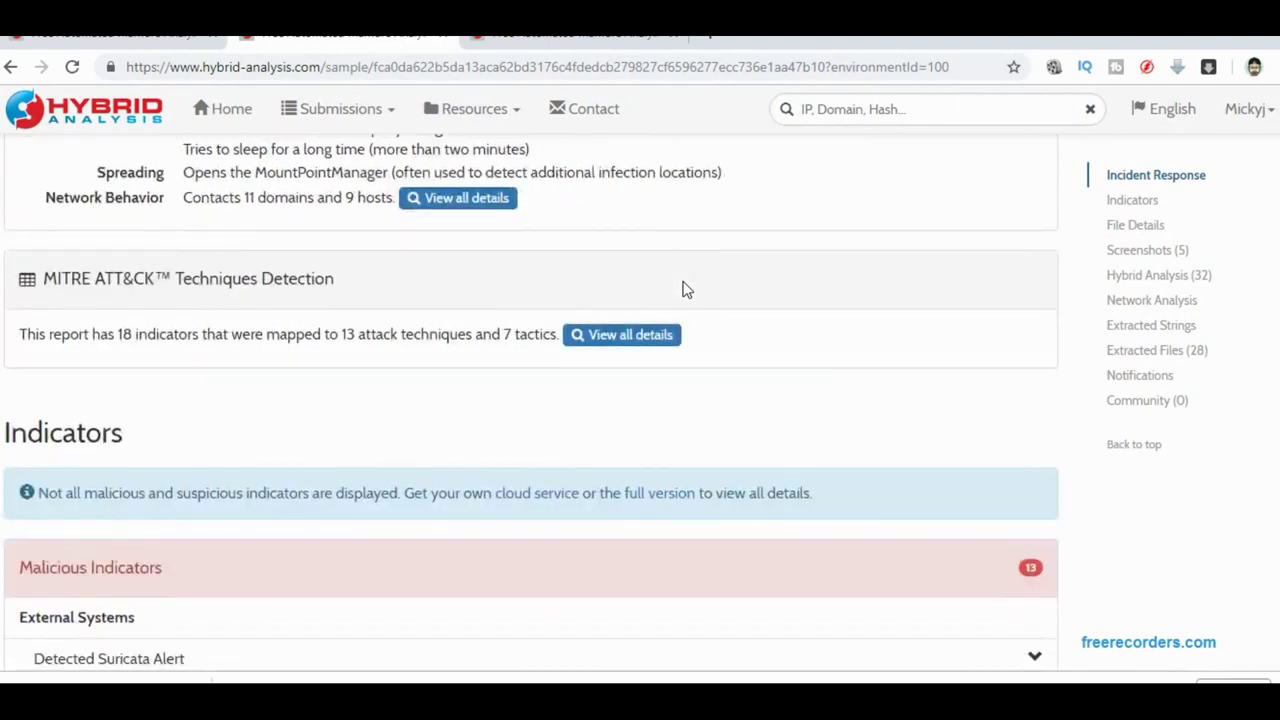
# Show the full MITRE ATT&CK techniques matrix for the DHL .jar sample.
pyautogui.click(636, 337)
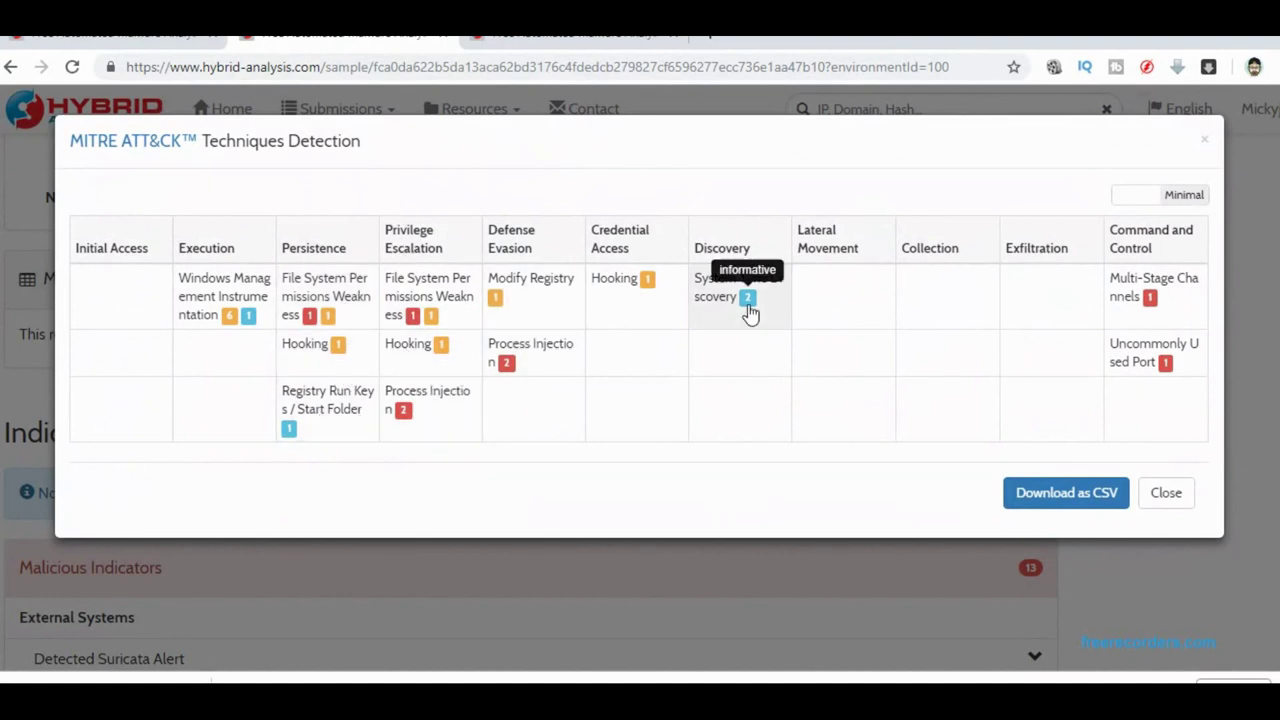
pyautogui.moveTo(733, 306)
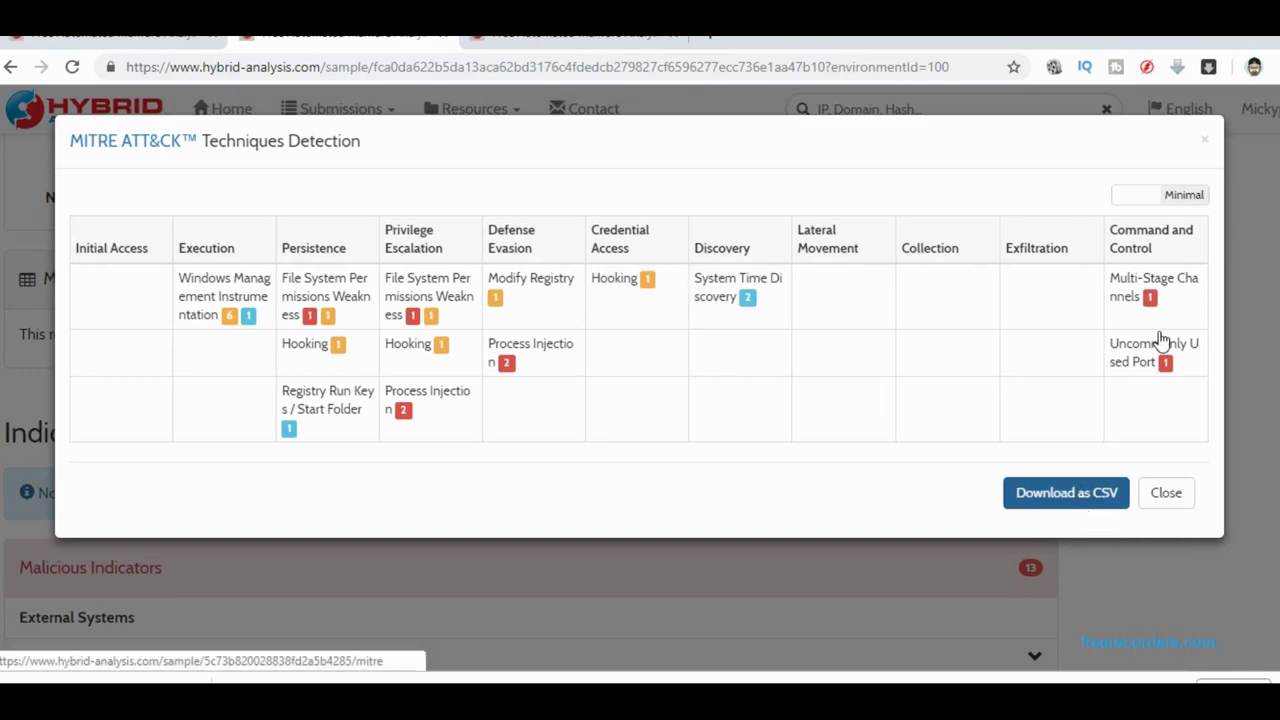
# Close the ATT&CK matrix and expand the Detected Suricata Alert indicator.
pyautogui.click(1170, 493)
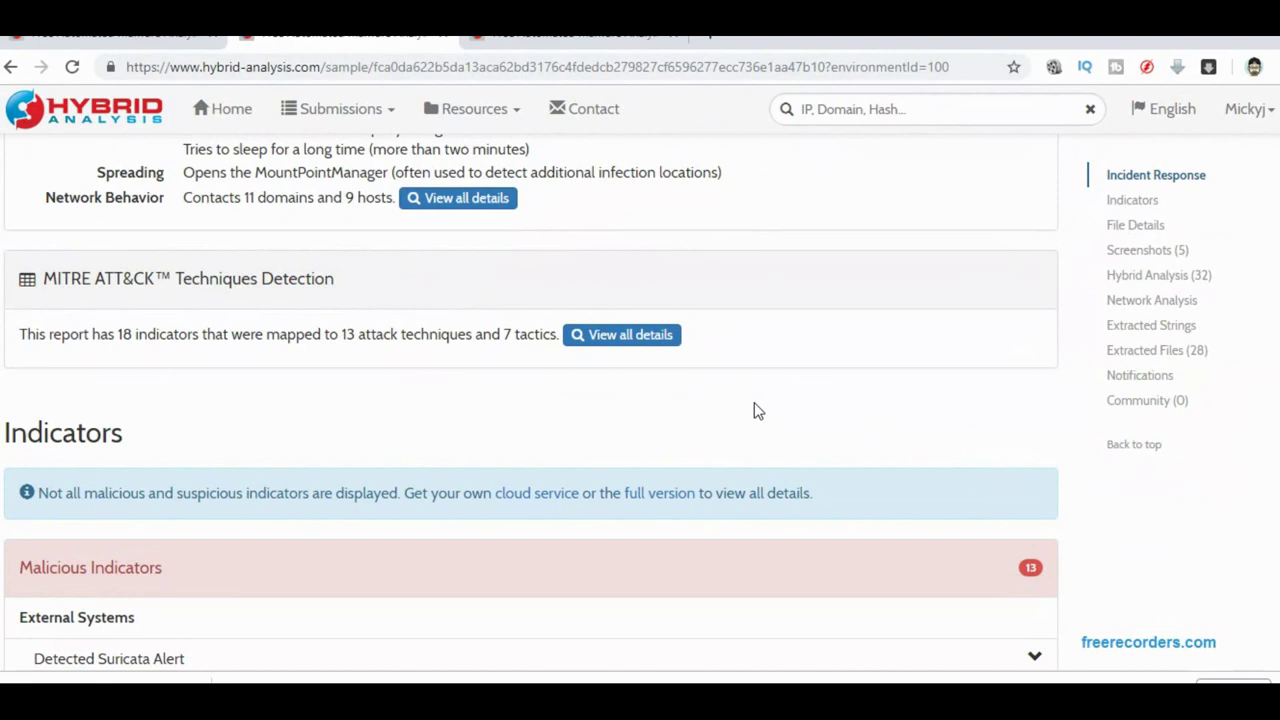
pyautogui.scroll(-1, 754, 404)
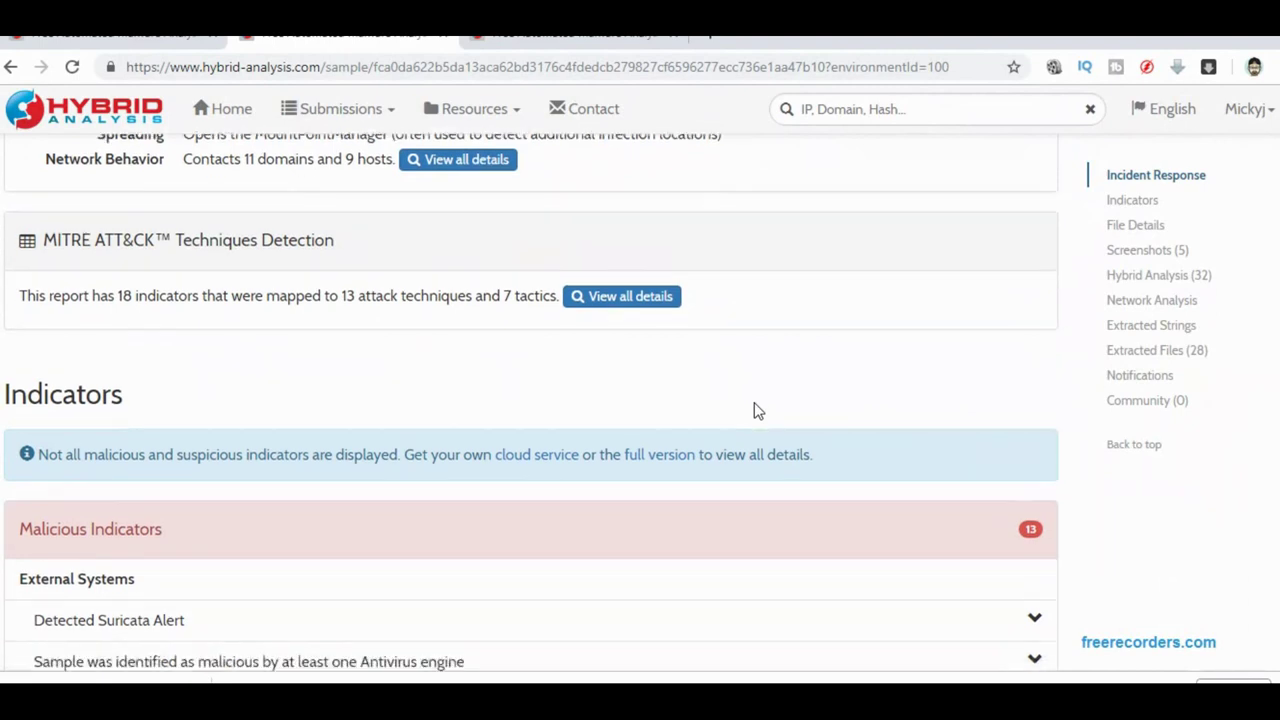
pyautogui.scroll(-2, 754, 404)
pyautogui.scroll(-1, 756, 410)
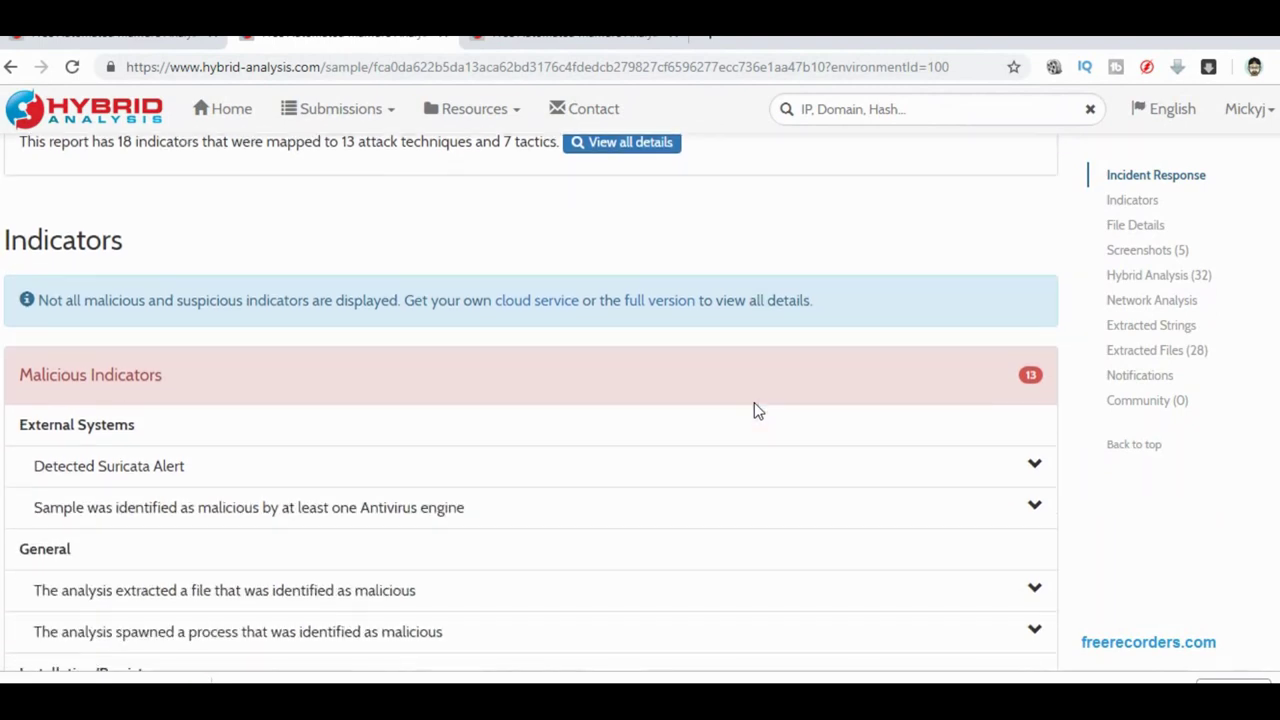
pyautogui.scroll(-3, 754, 404)
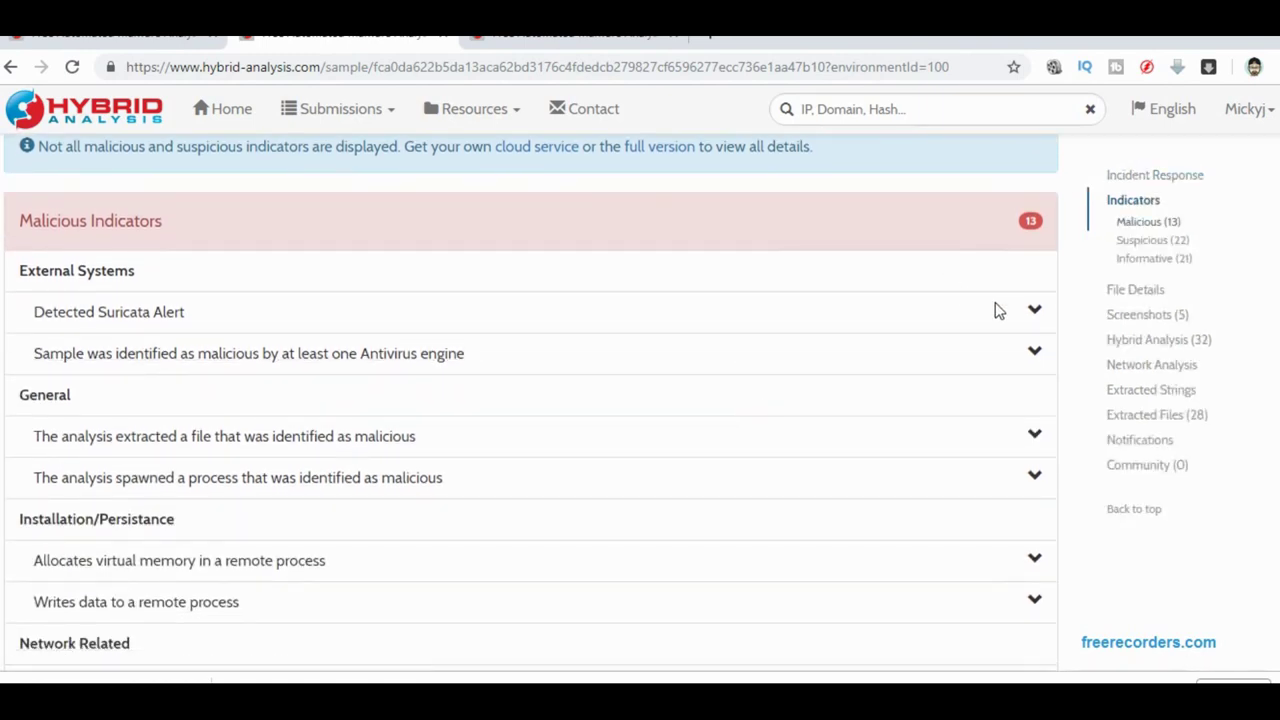
pyautogui.click(1036, 314)
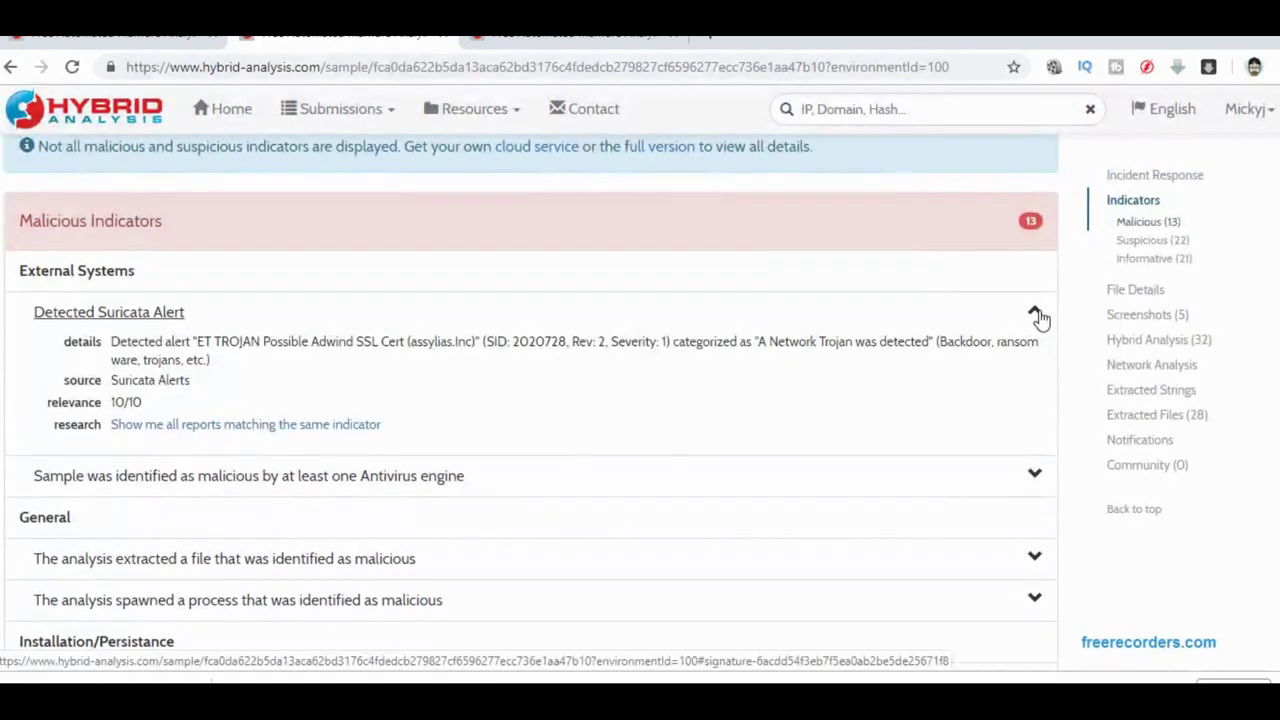
# Expand the antivirus and extracted malicious files indicators, highlighting the dropped .dll and Gen:Variant.MSILPerseus .exe.
pyautogui.scroll(-2, 1037, 318)
pyautogui.scroll(-5, 1037, 318)
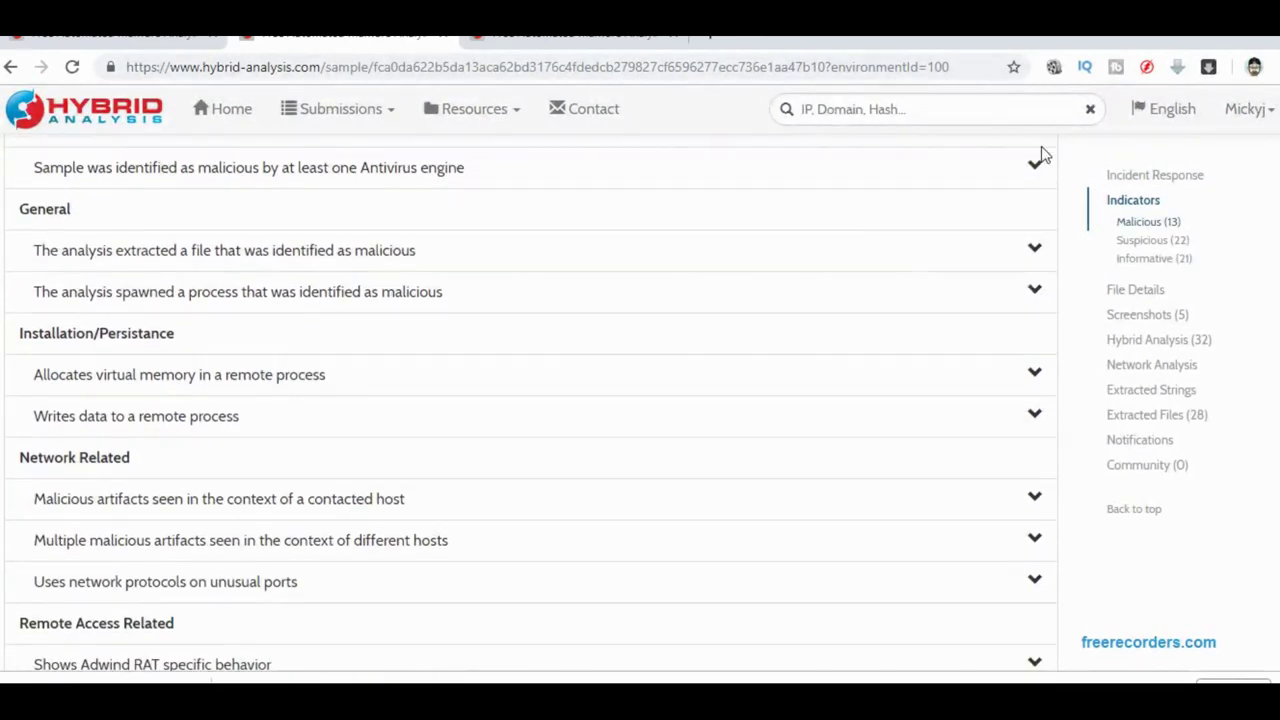
pyautogui.click(1035, 168)
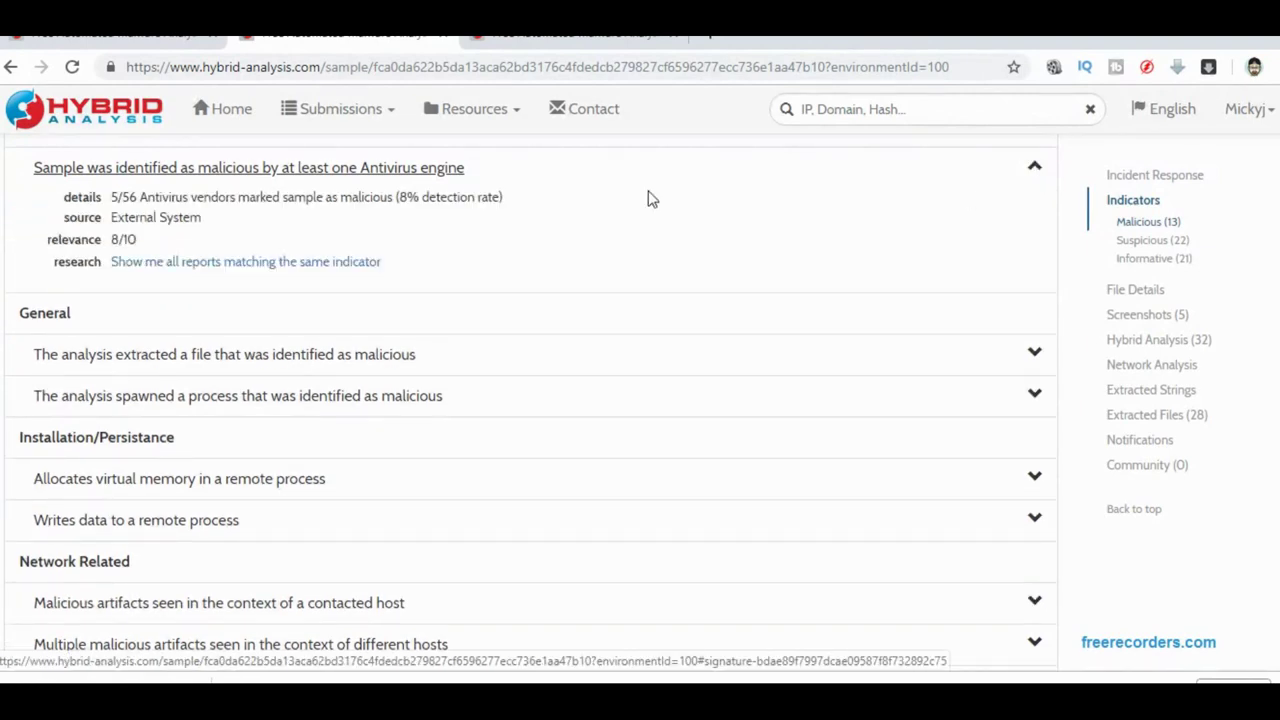
pyautogui.click(1040, 360)
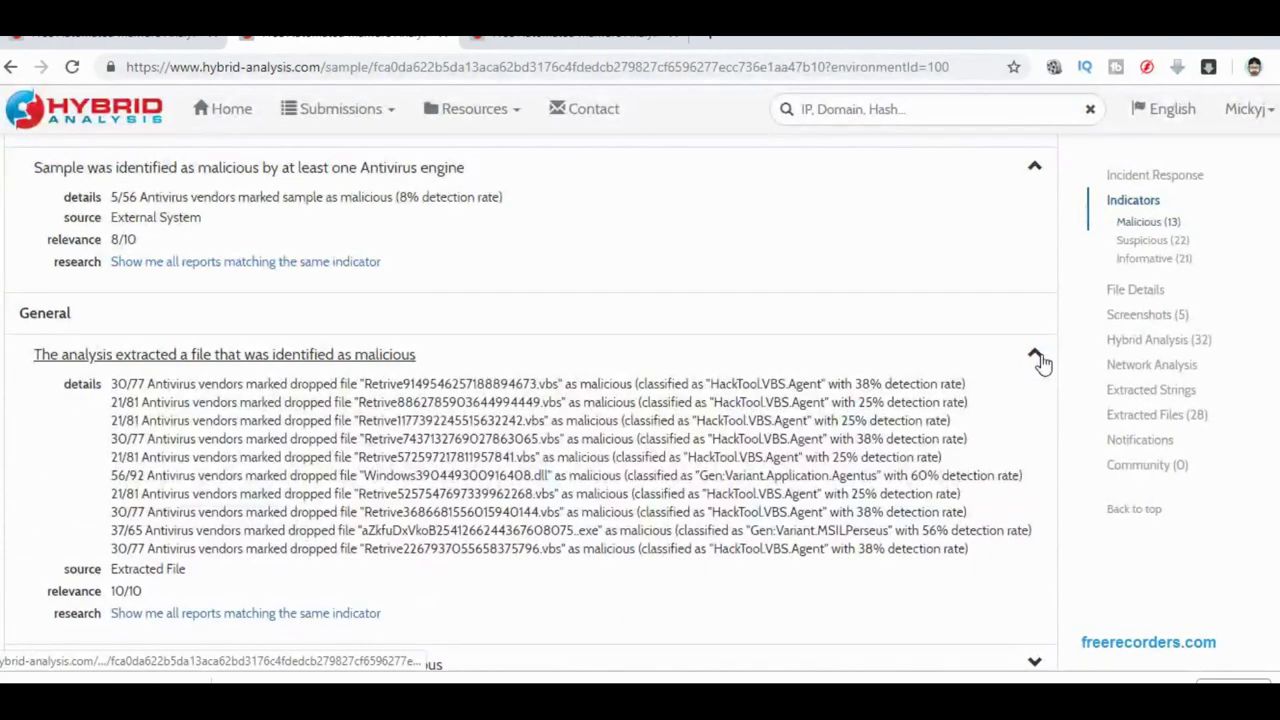
pyautogui.scroll(-3, 1040, 362)
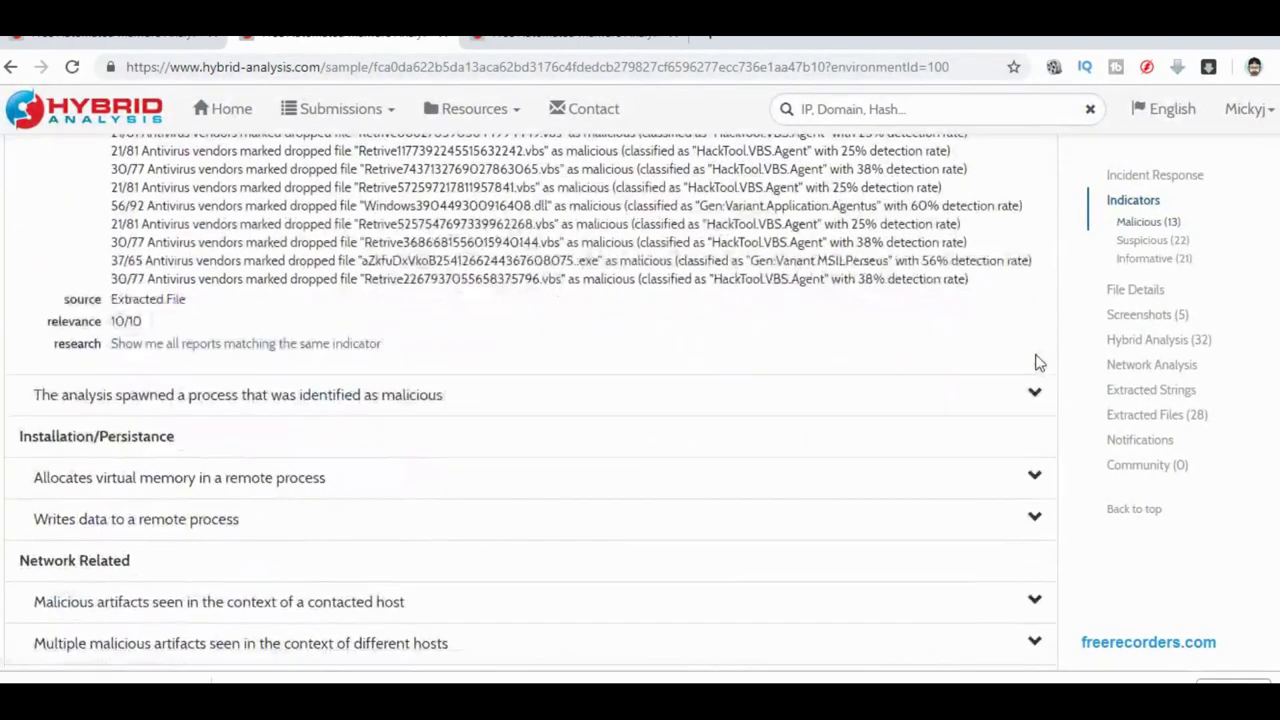
pyautogui.scroll(1, 1036, 362)
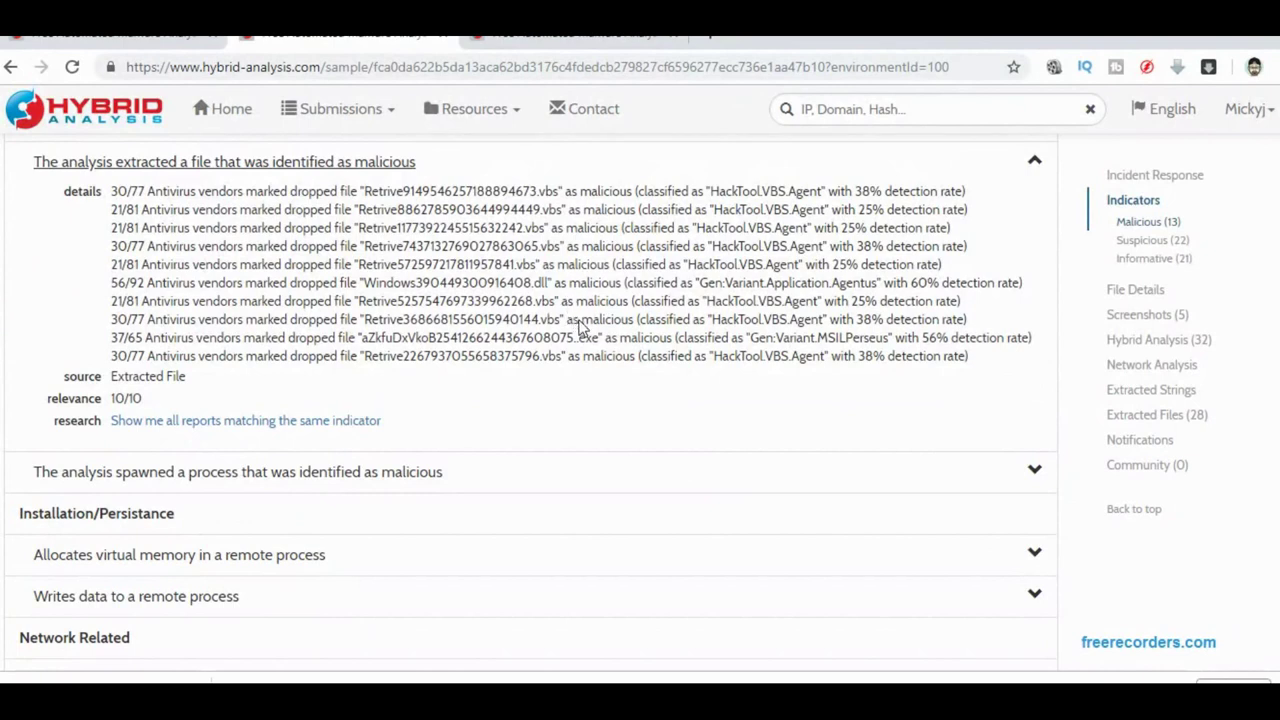
pyautogui.moveTo(545, 283); pyautogui.dragTo(368, 287)
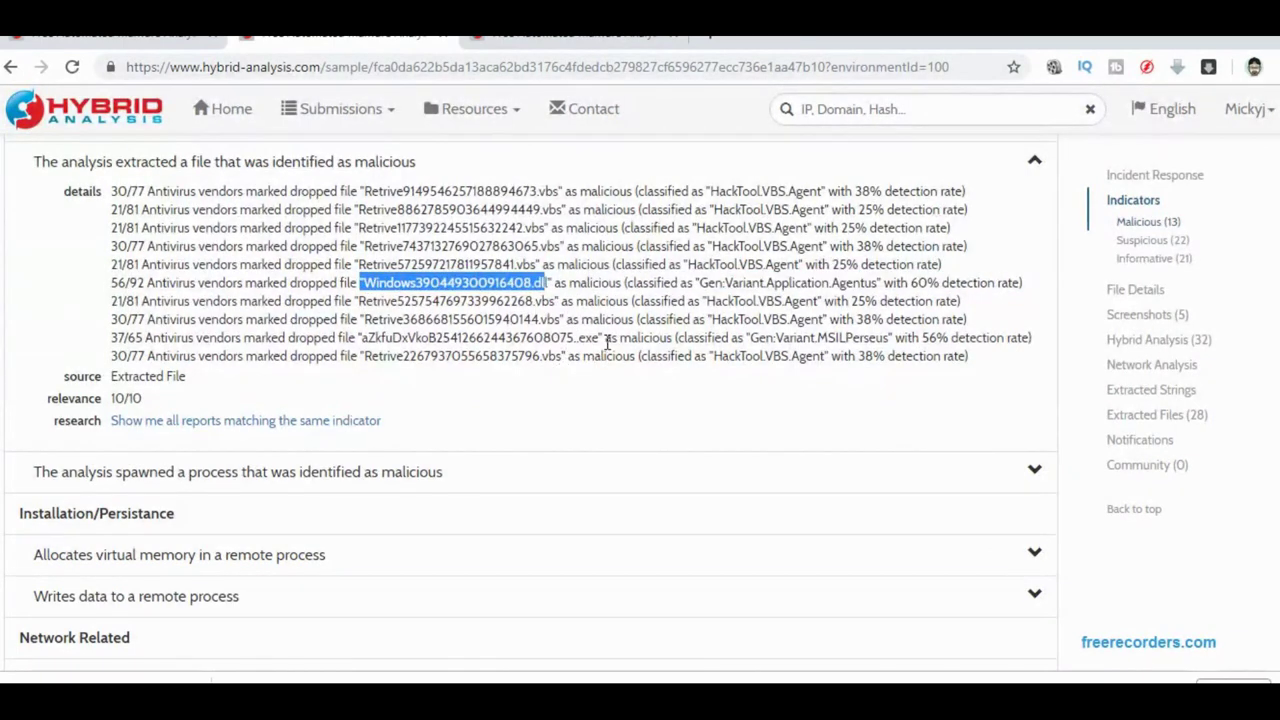
pyautogui.moveTo(602, 338); pyautogui.dragTo(360, 348)
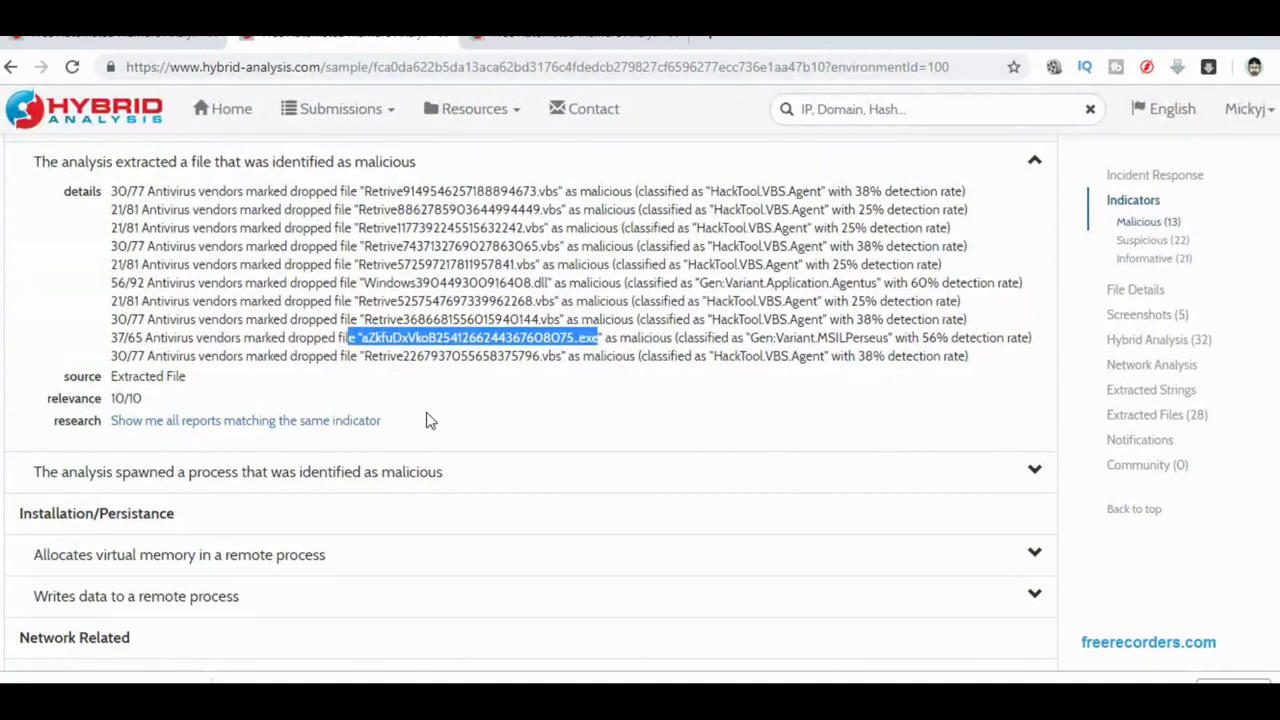
# Expand the spawned malicious process indicator.
pyautogui.click(1038, 476)
pyautogui.scroll(-2, 1038, 478)
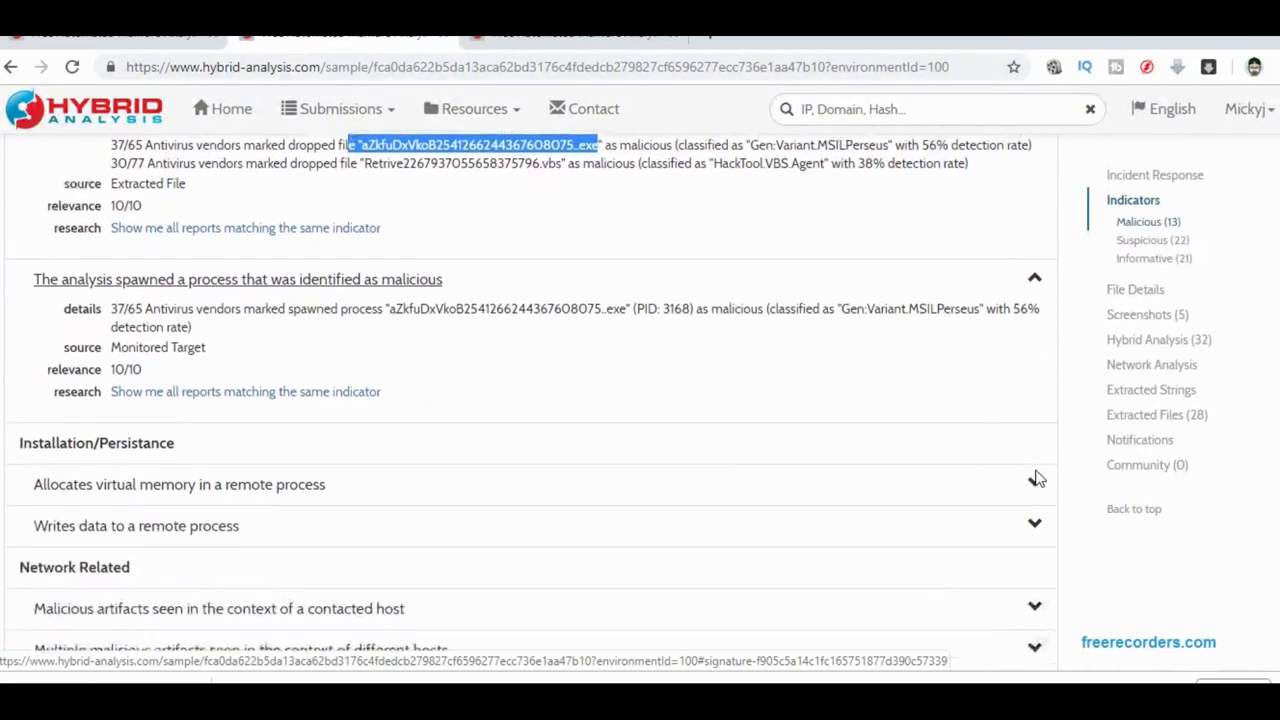
pyautogui.scroll(-1, 1036, 478)
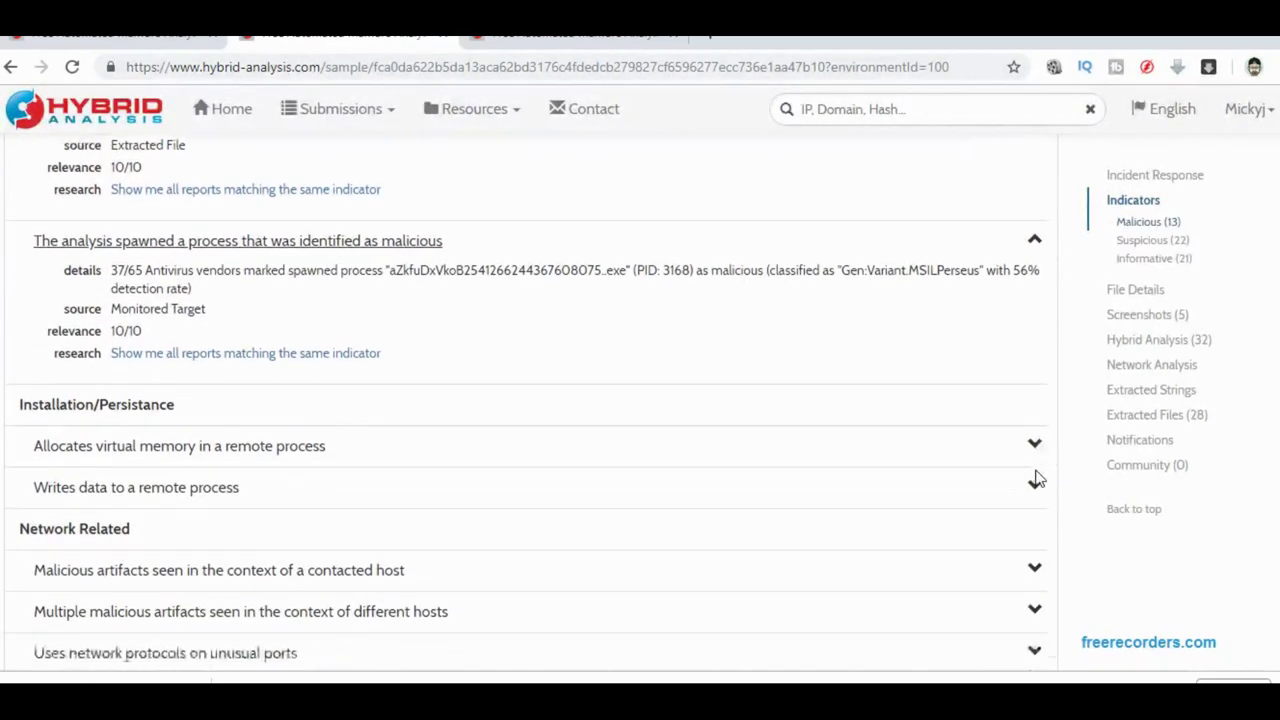
pyautogui.scroll(-1, 1036, 478)
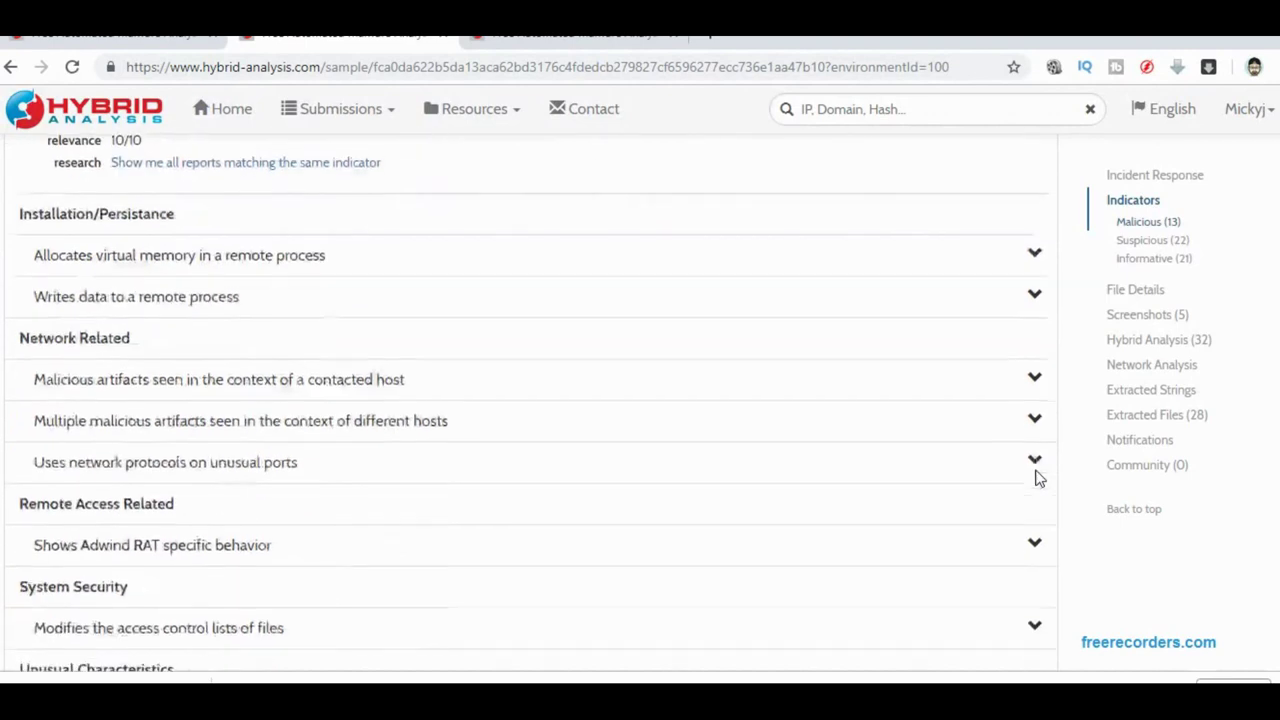
# Expand the 'Allocates virtual memory in a remote process' and 'Writes data to a remote process' indicators.
pyautogui.click(1038, 260)
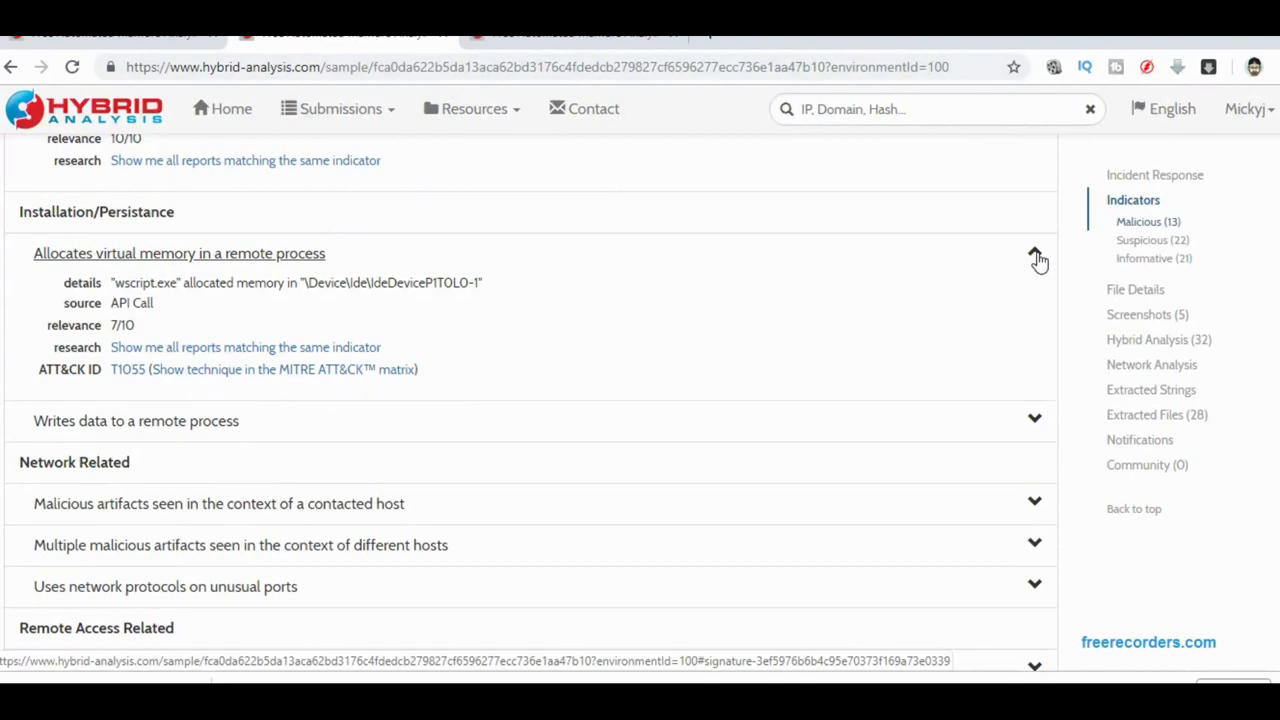
pyautogui.click(1036, 421)
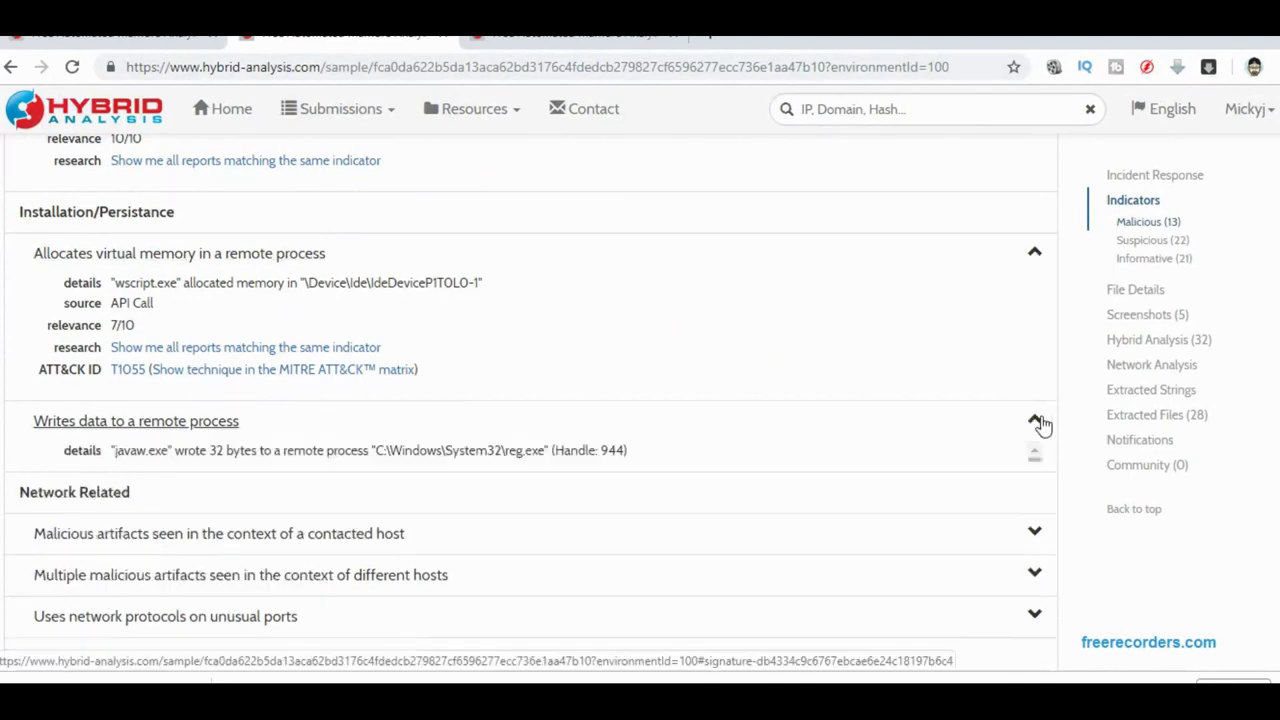
pyautogui.scroll(-1, 1041, 425)
pyautogui.scroll(-1, 1043, 425)
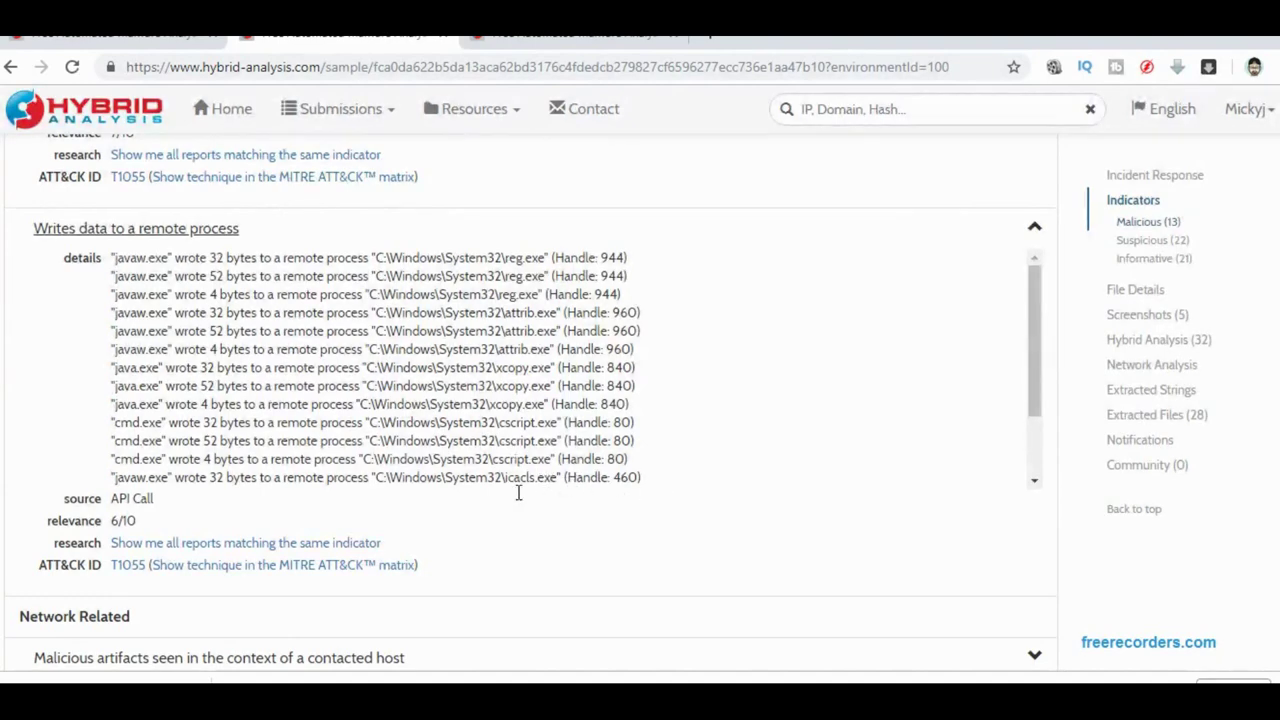
pyautogui.scroll(-4, 626, 492)
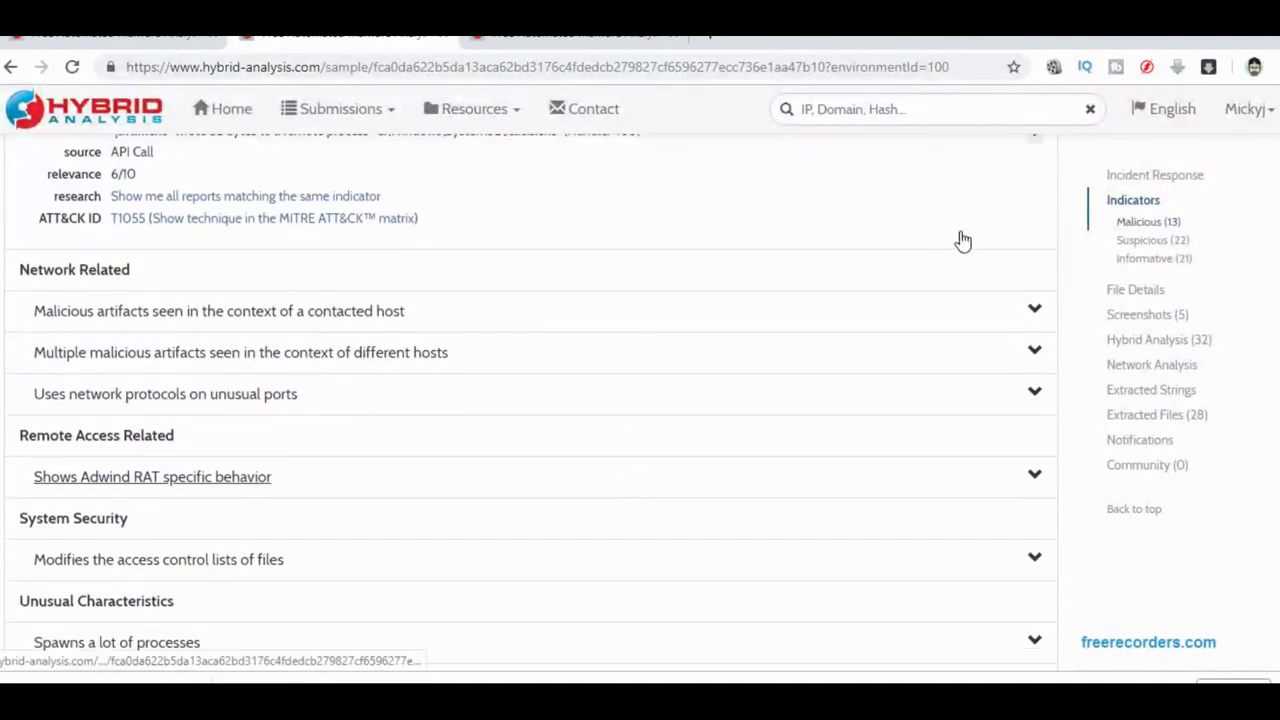
# Expand the contacted-hosts artifacts and unusual-ports indicators, revealing TCP traffic to 95.213.251.165 on port 7745.
pyautogui.click(1035, 311)
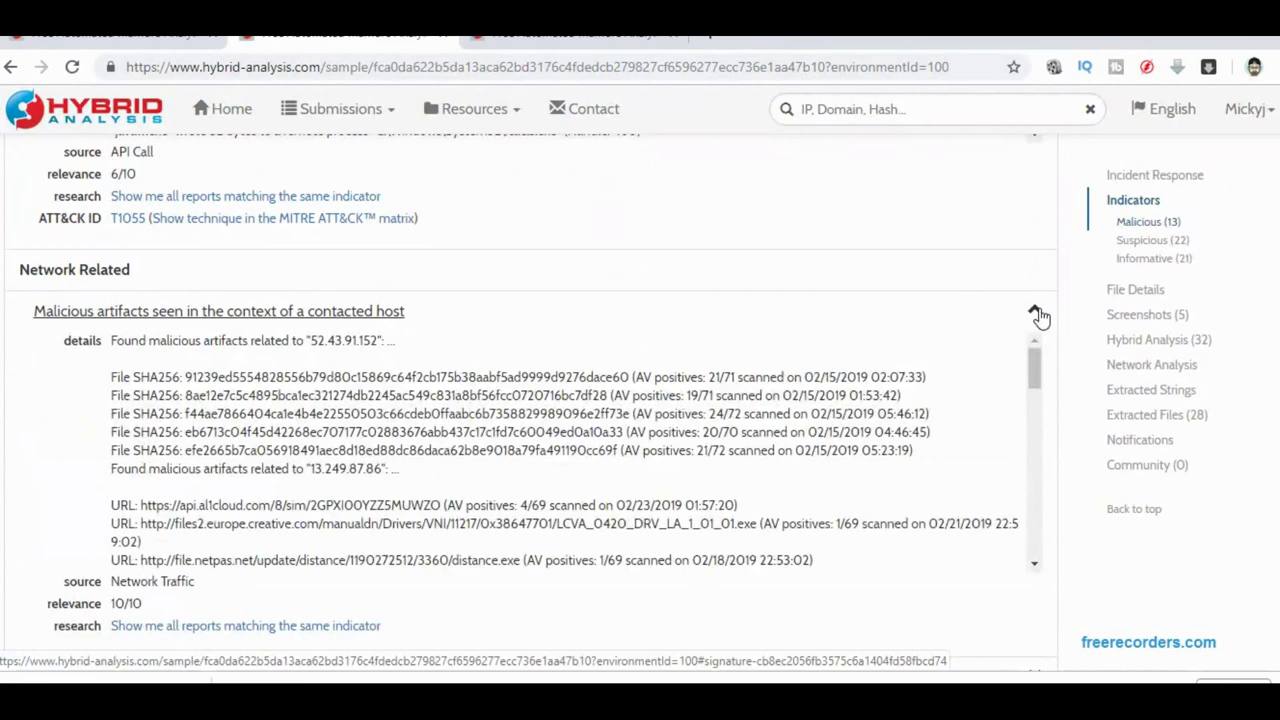
pyautogui.scroll(-3, 1037, 316)
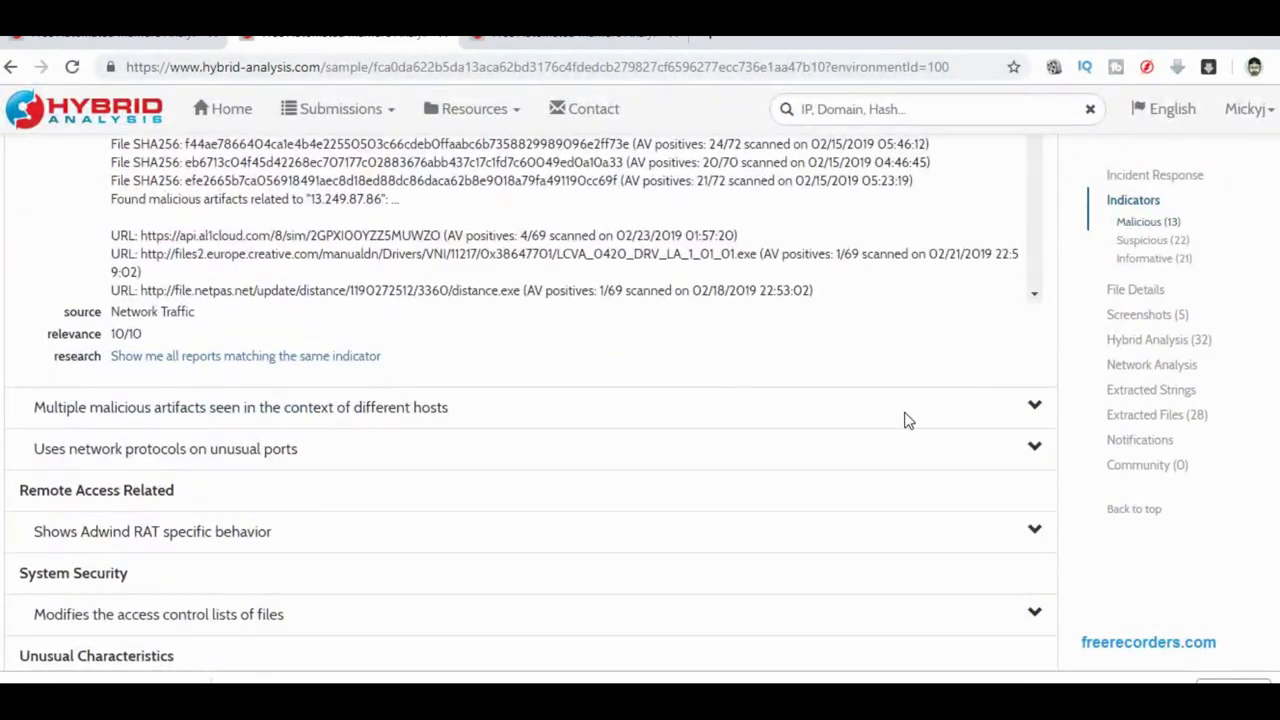
pyautogui.click(1035, 408)
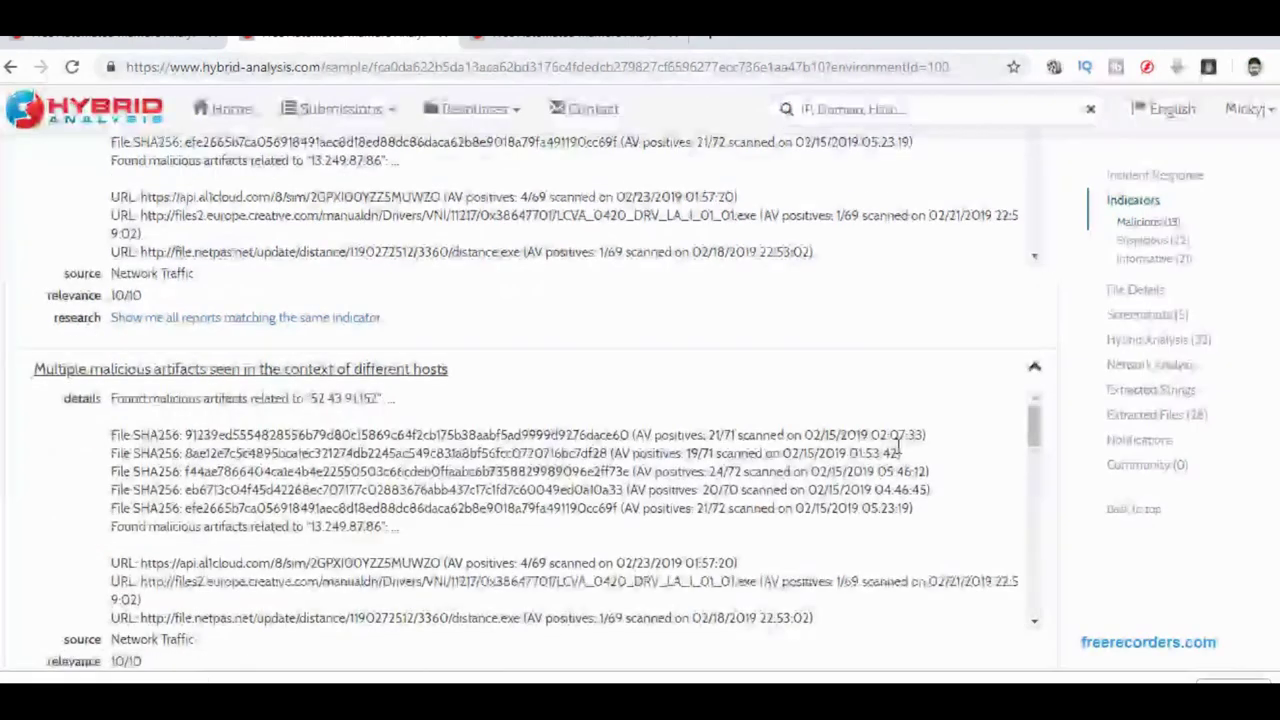
pyautogui.scroll(-1, 898, 445)
pyautogui.scroll(-3, 898, 445)
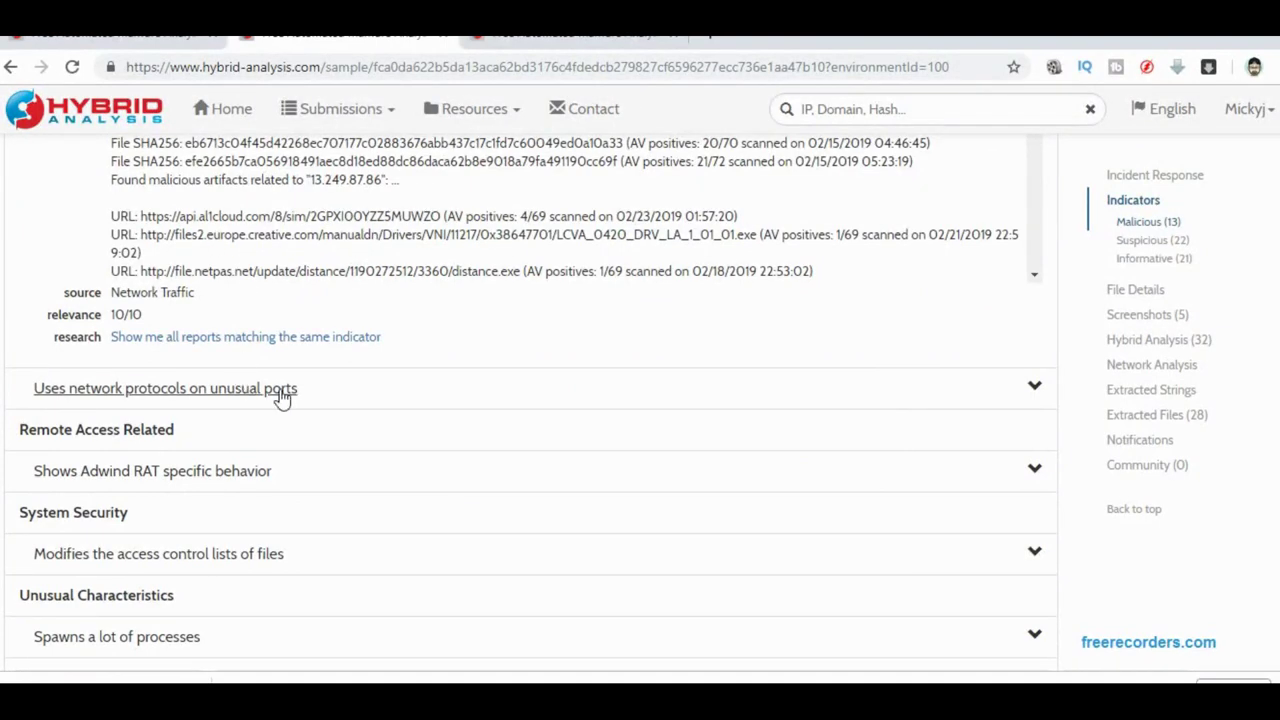
pyautogui.click(1034, 391)
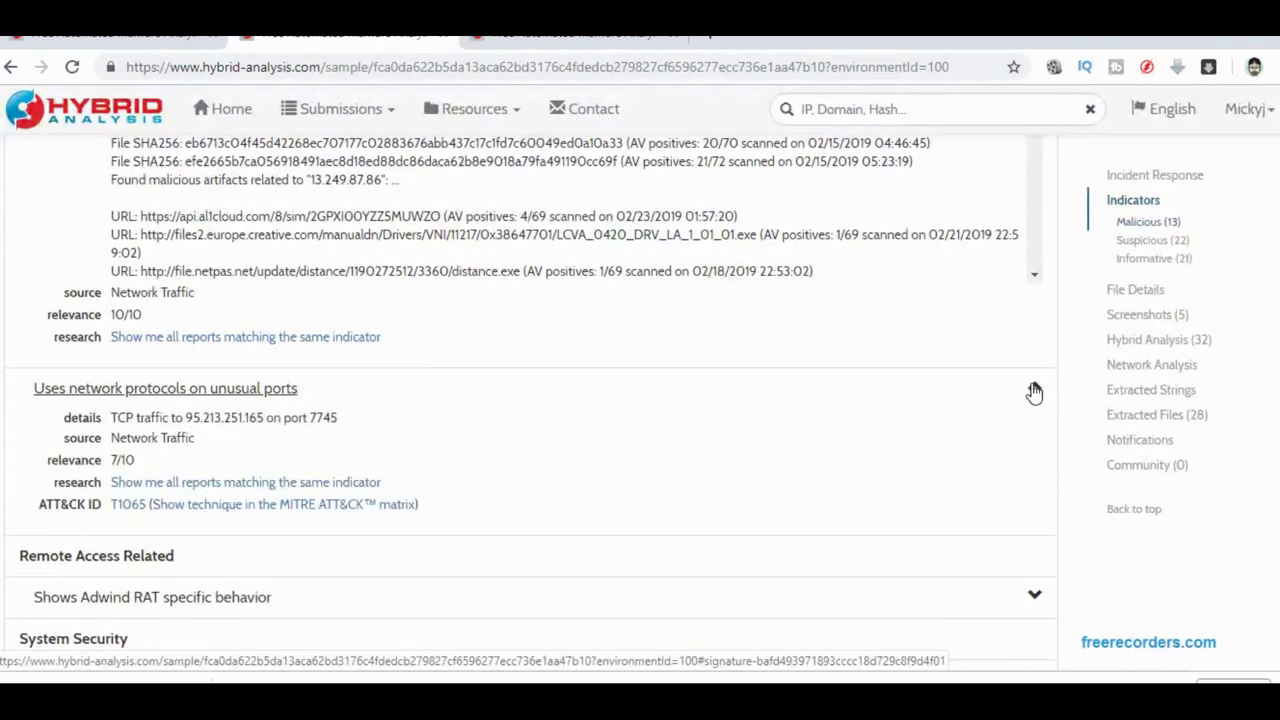
pyautogui.scroll(-3, 1032, 391)
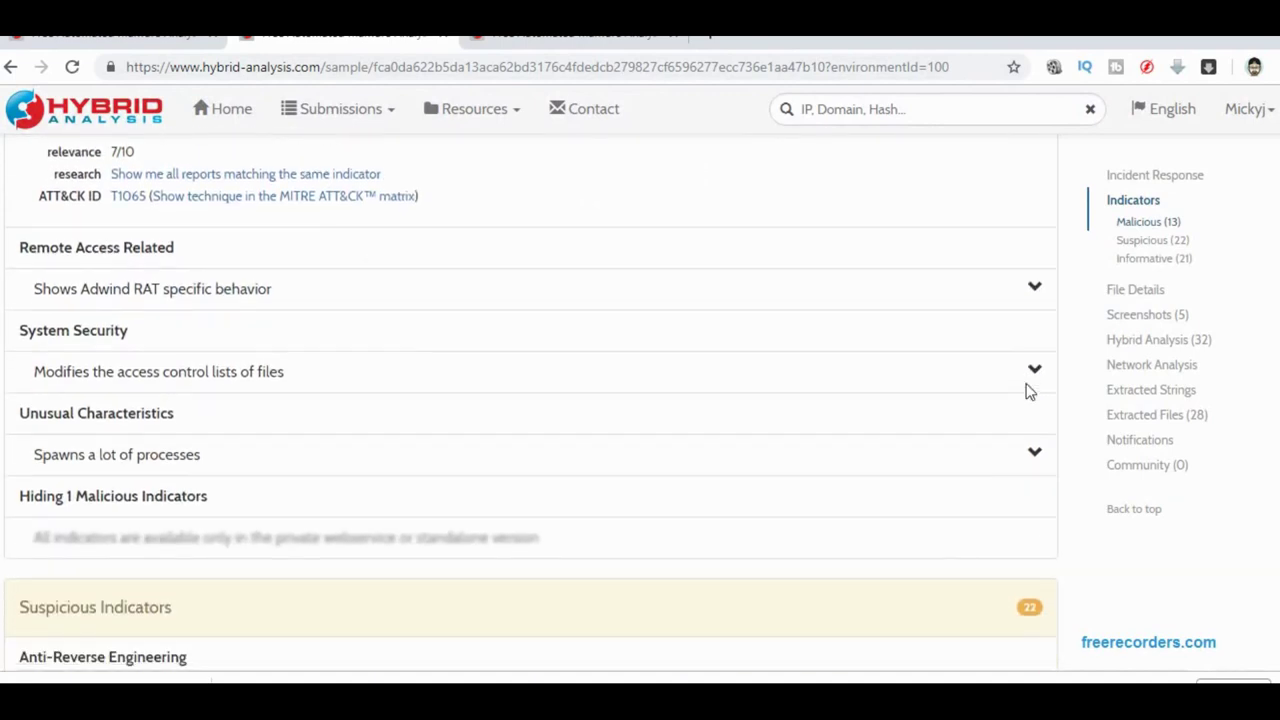
# Expand the Adwind RAT, icacls ACL-change and spawned-processes indicators, listing javaw.exe, cmd.exe, cscript.exe and xcopy.exe.
pyautogui.click(1036, 291)
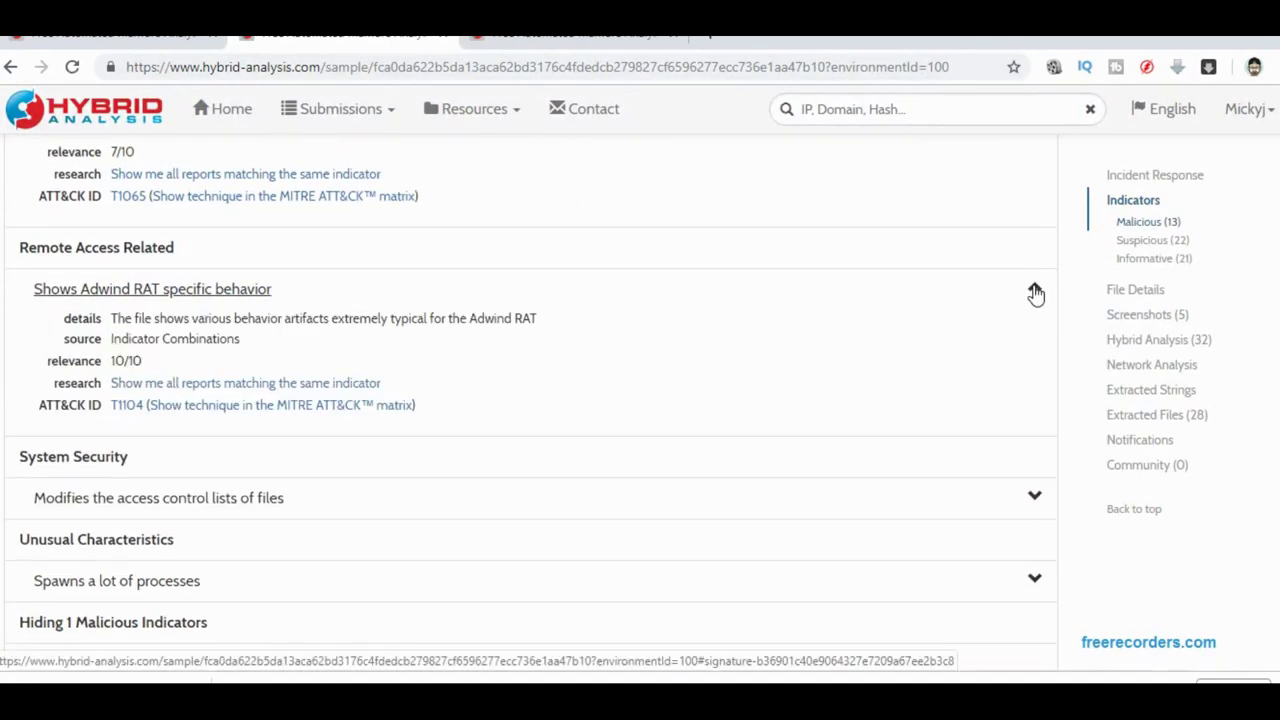
pyautogui.click(1035, 496)
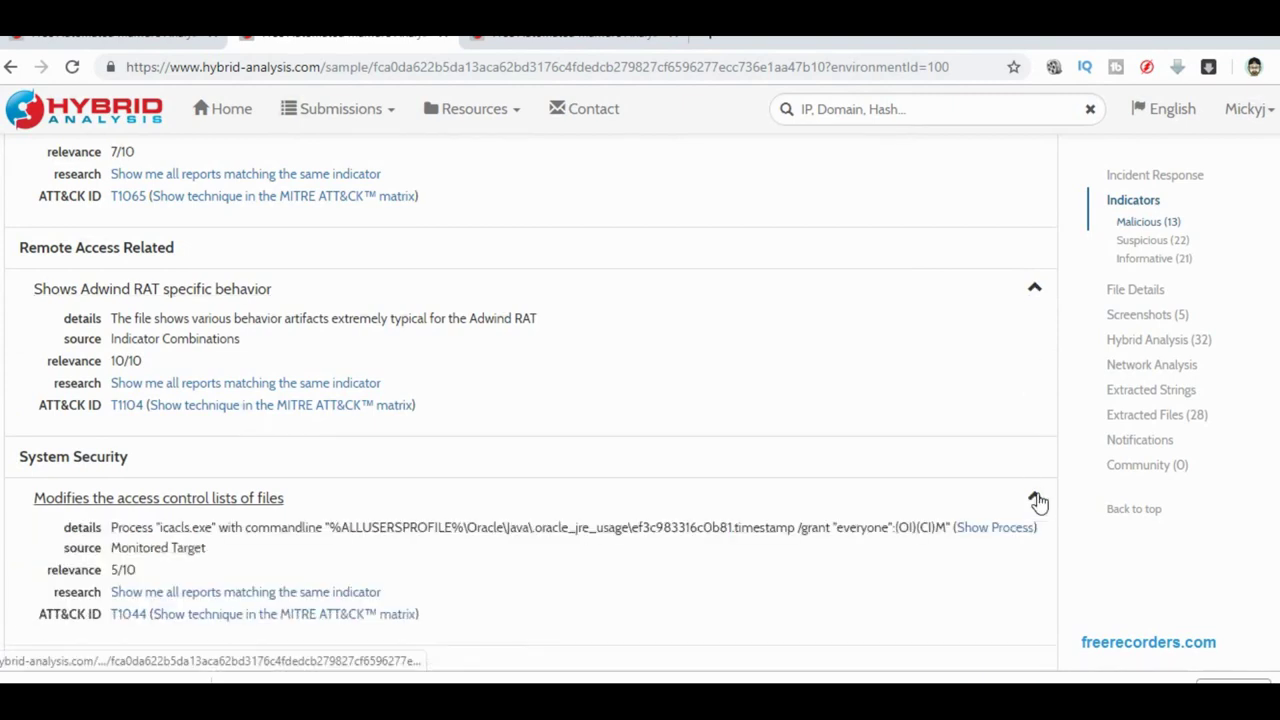
pyautogui.scroll(-2, 1038, 502)
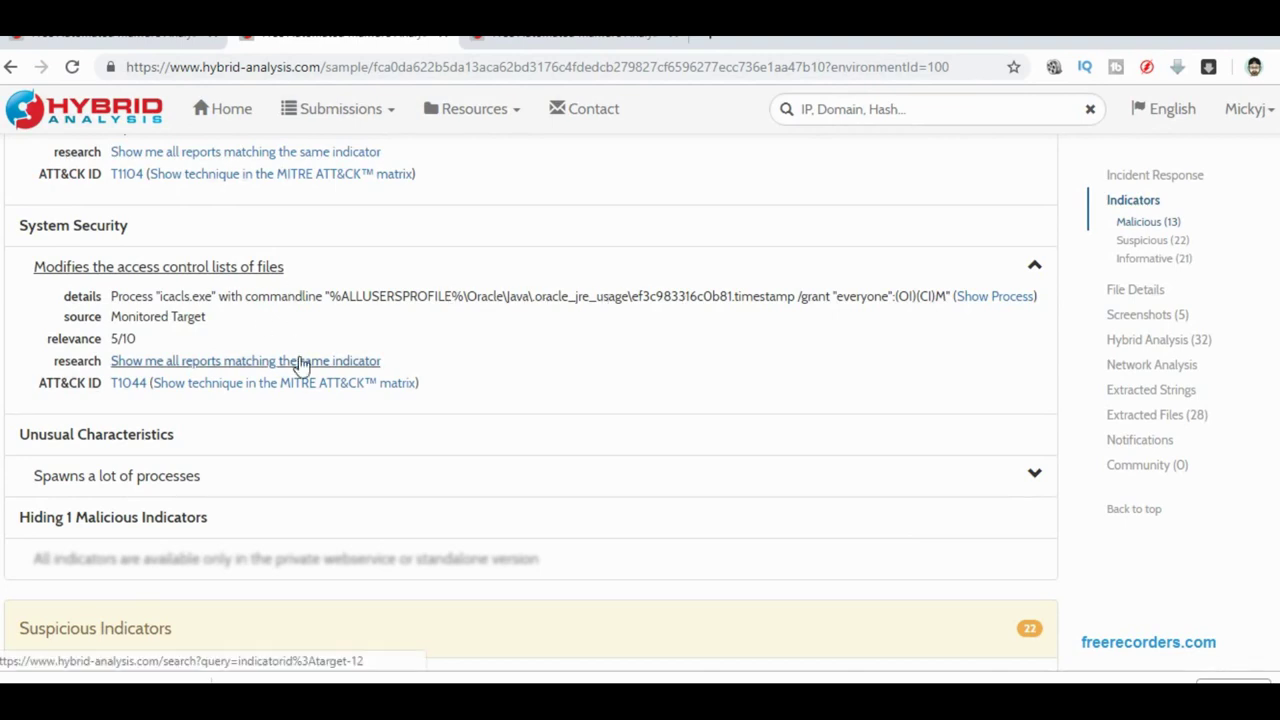
pyautogui.scroll(-2, 300, 365)
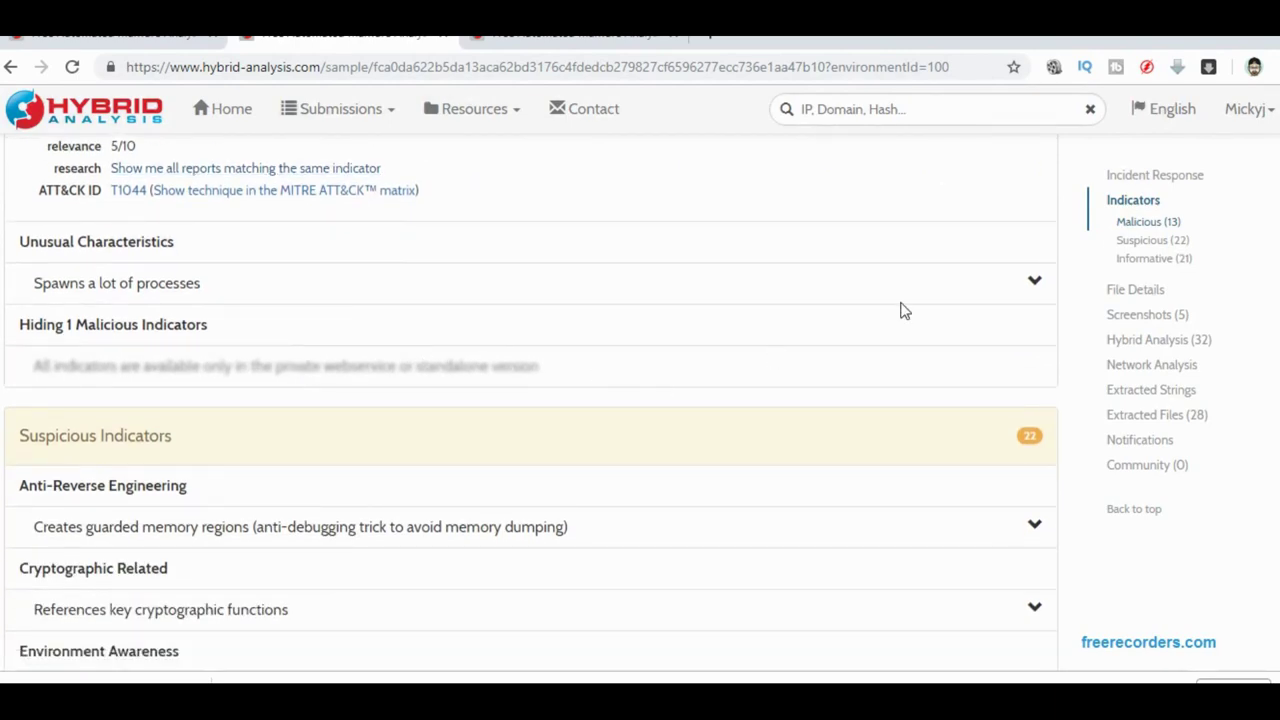
pyautogui.click(1040, 287)
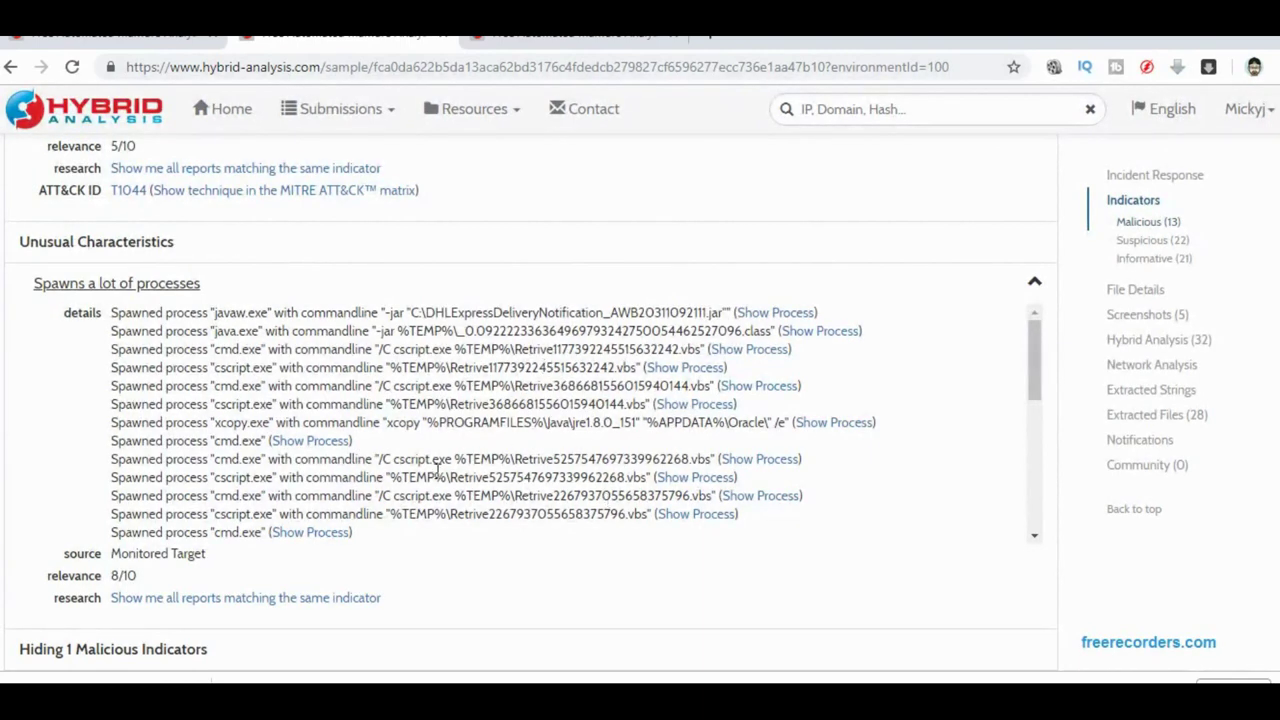
pyautogui.scroll(-3, 567, 434)
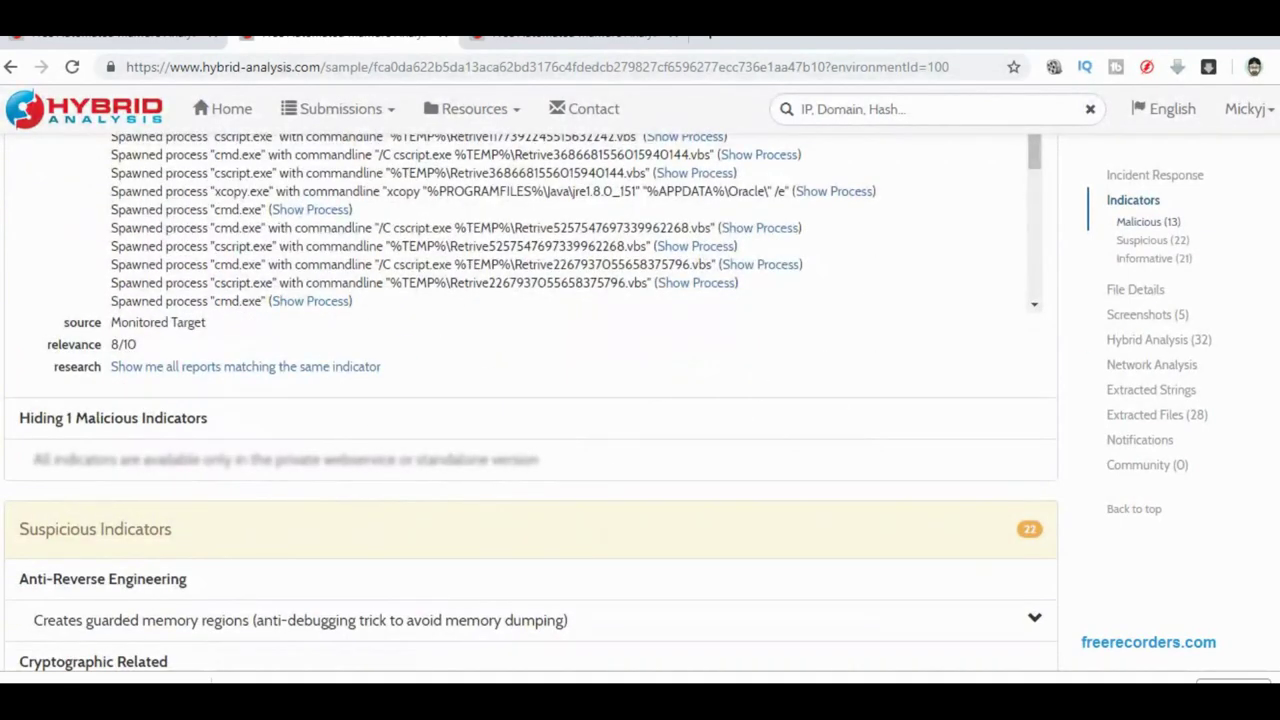
# Expand the guarded memory, cryptographic functions and WMI VM-detection queries suspicious indicators.
pyautogui.scroll(-4, 531, 402)
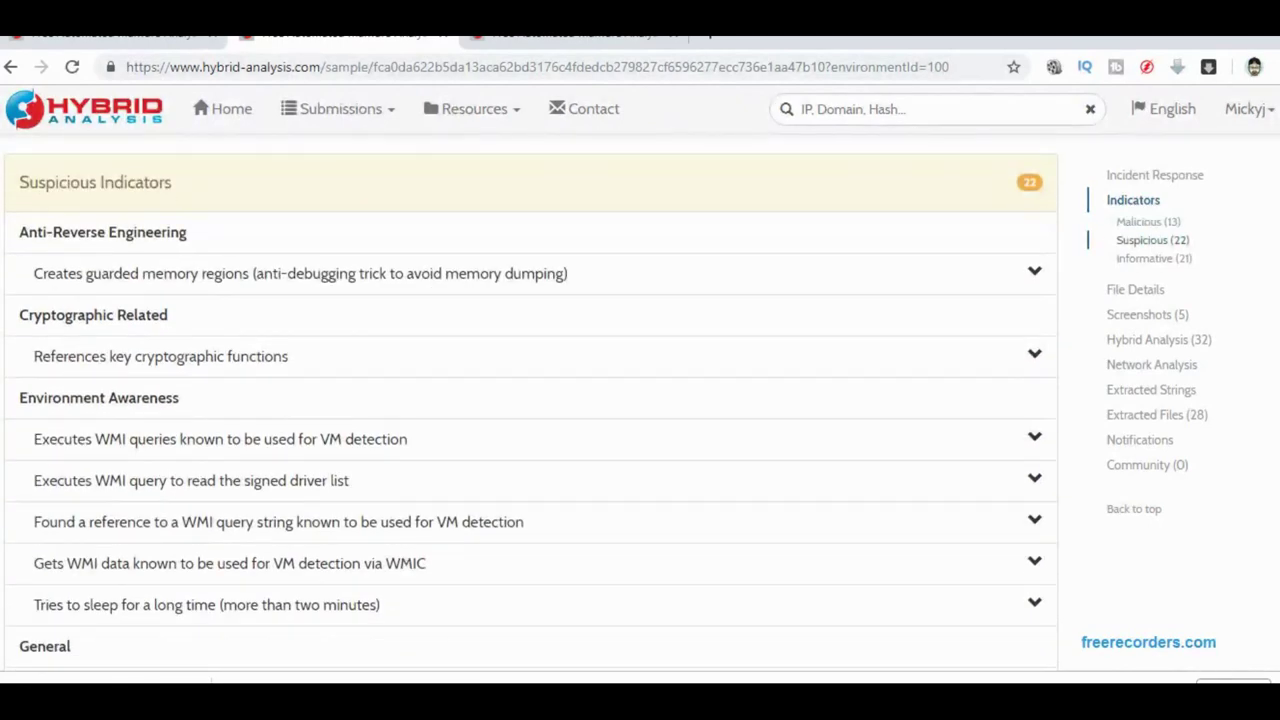
pyautogui.click(1036, 273)
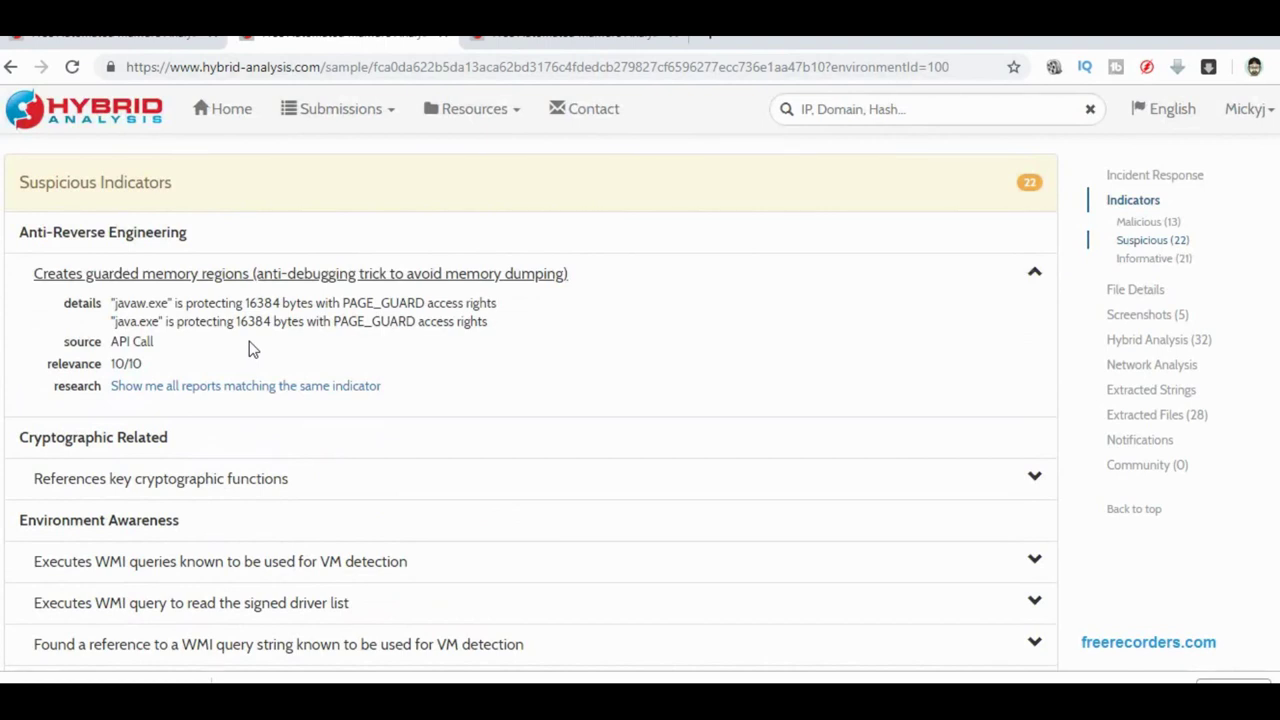
pyautogui.click(1036, 478)
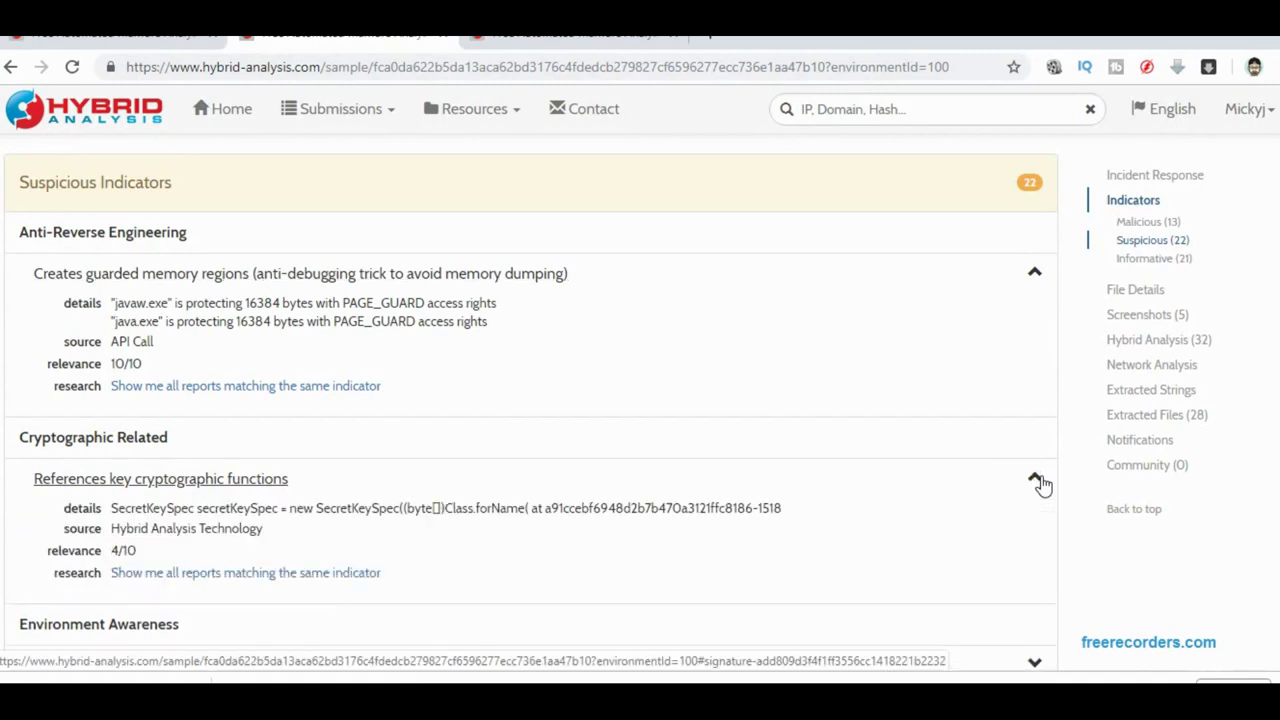
pyautogui.scroll(-3, 1040, 484)
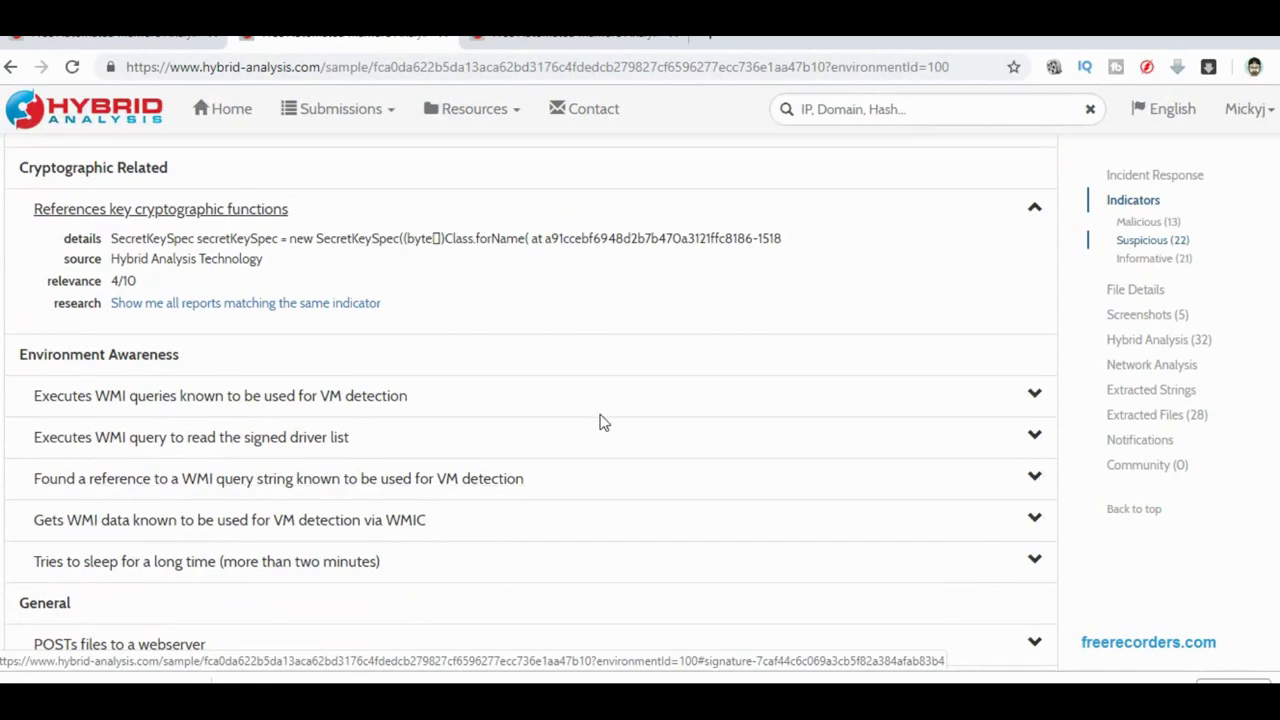
pyautogui.click(1038, 400)
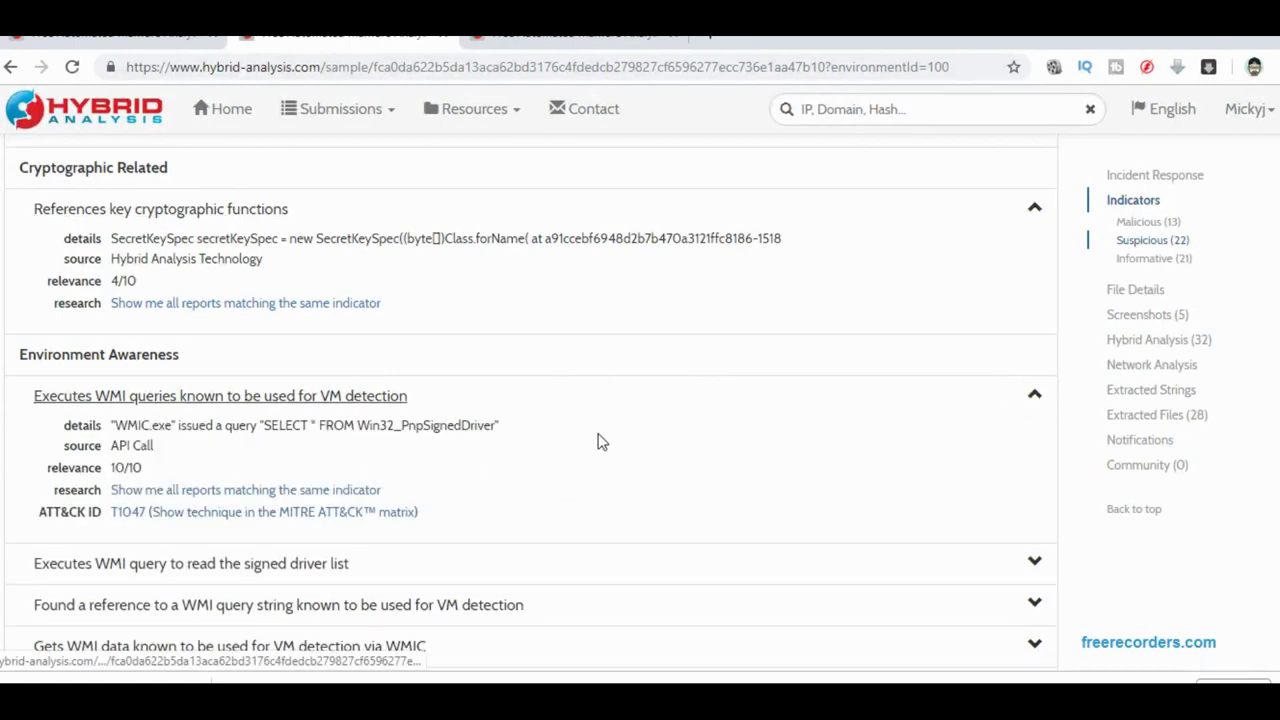
pyautogui.scroll(-3, 970, 516)
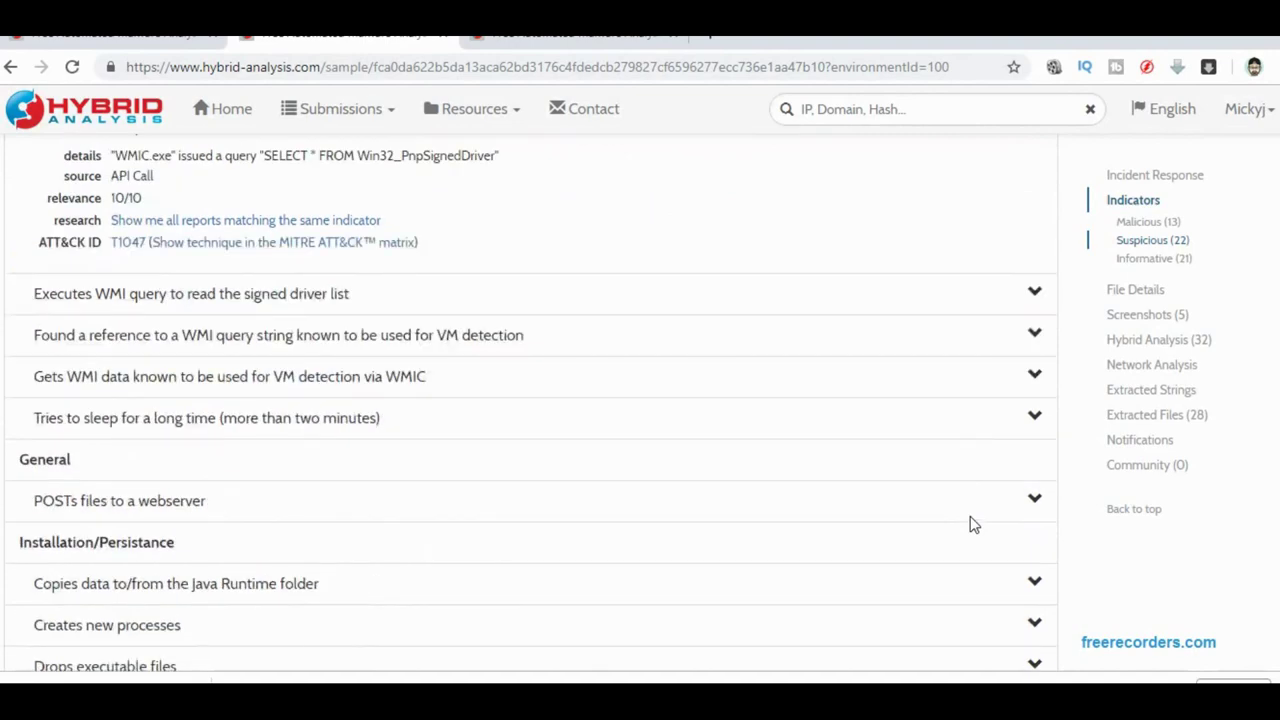
# Expand the signed-driver WMI query, WMI query string, long-sleep and WMIC VM-detection data indicators.
pyautogui.click(1036, 293)
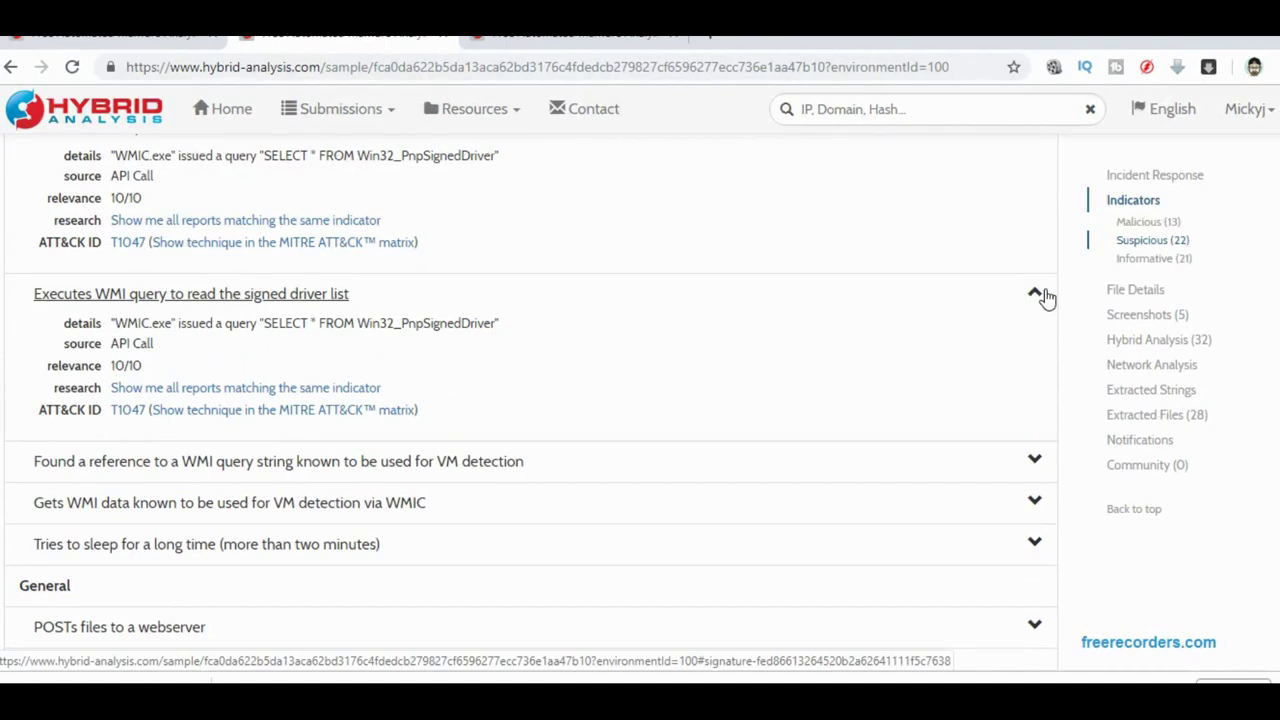
pyautogui.click(1036, 466)
pyautogui.scroll(-3, 1036, 468)
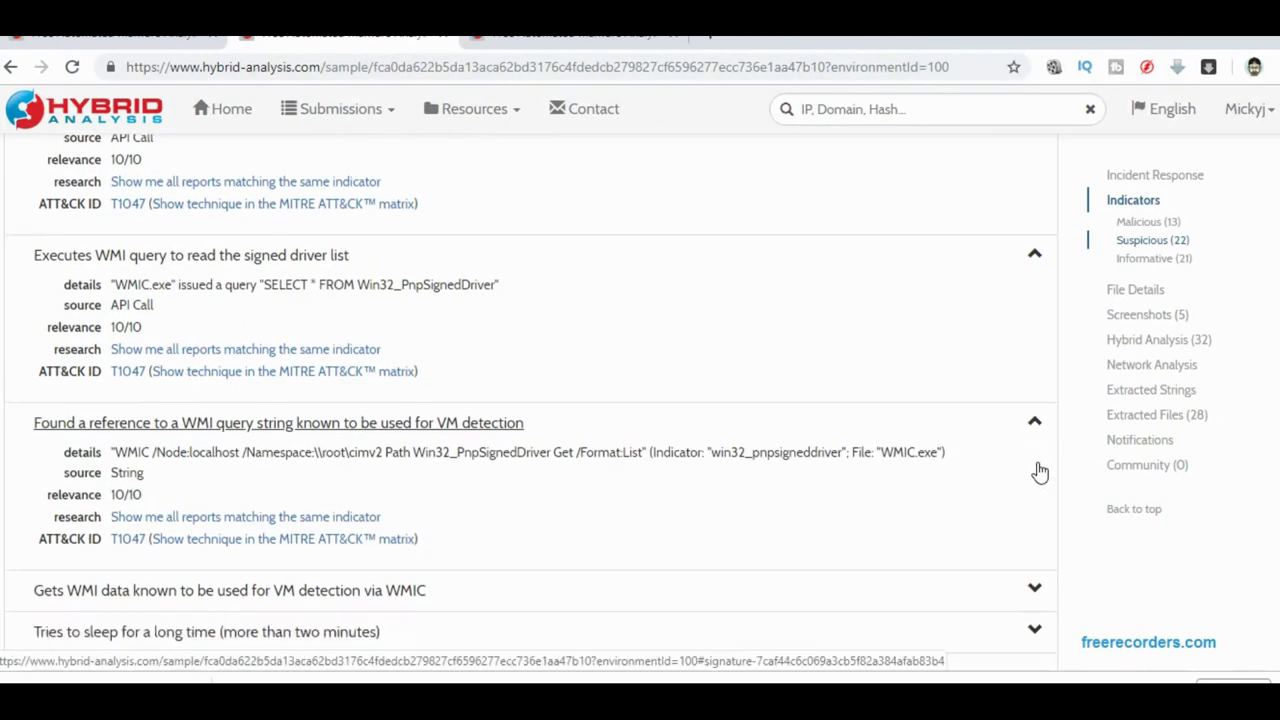
pyautogui.scroll(-2, 1036, 470)
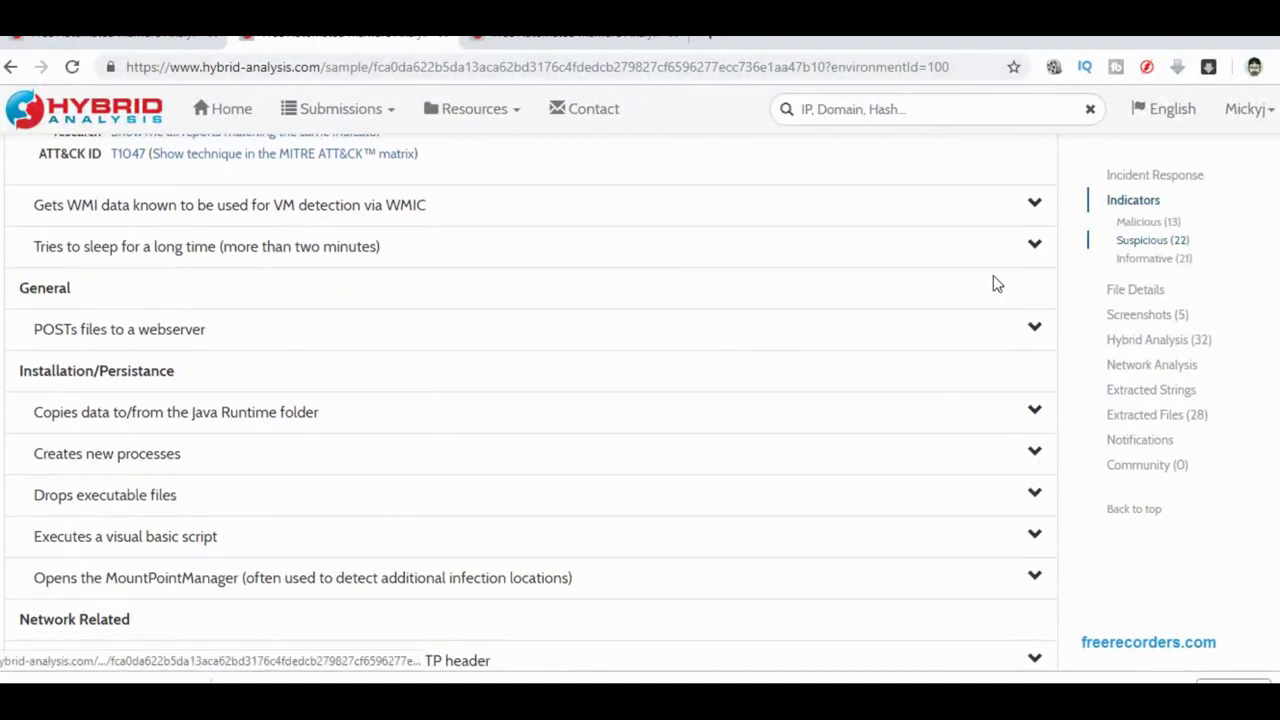
pyautogui.click(1036, 247)
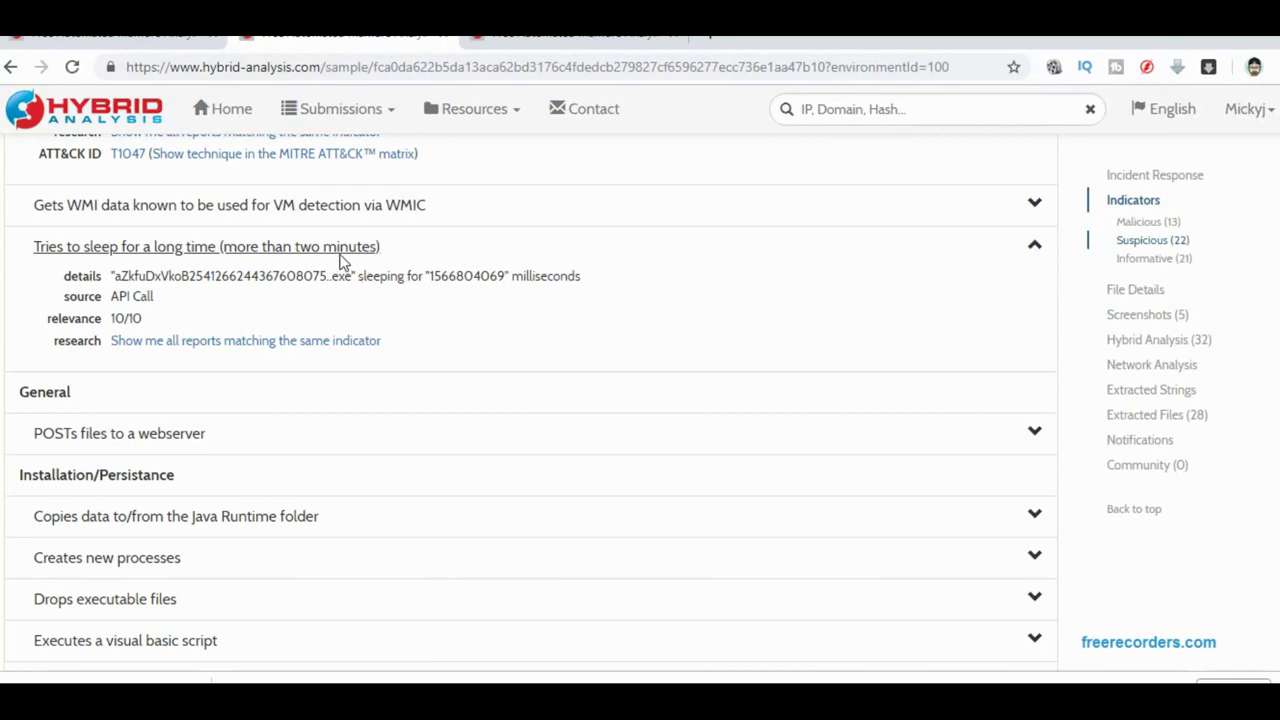
pyautogui.click(1043, 208)
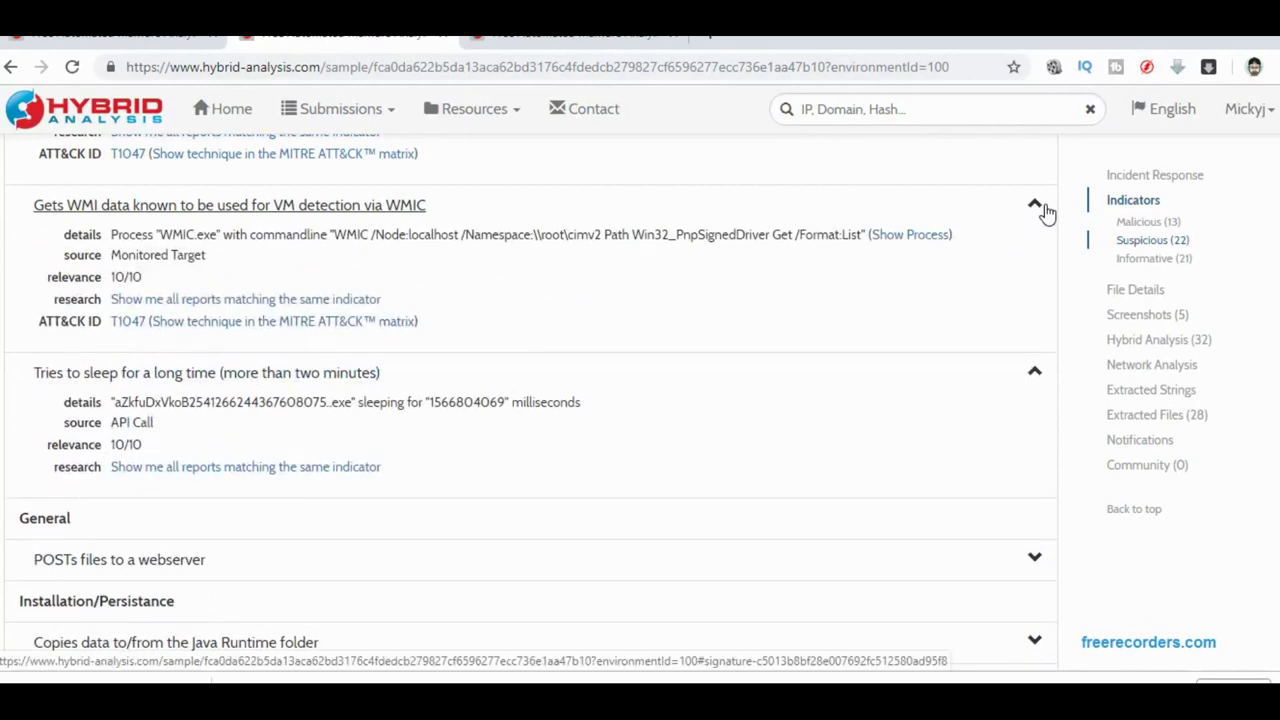
pyautogui.scroll(-3, 762, 375)
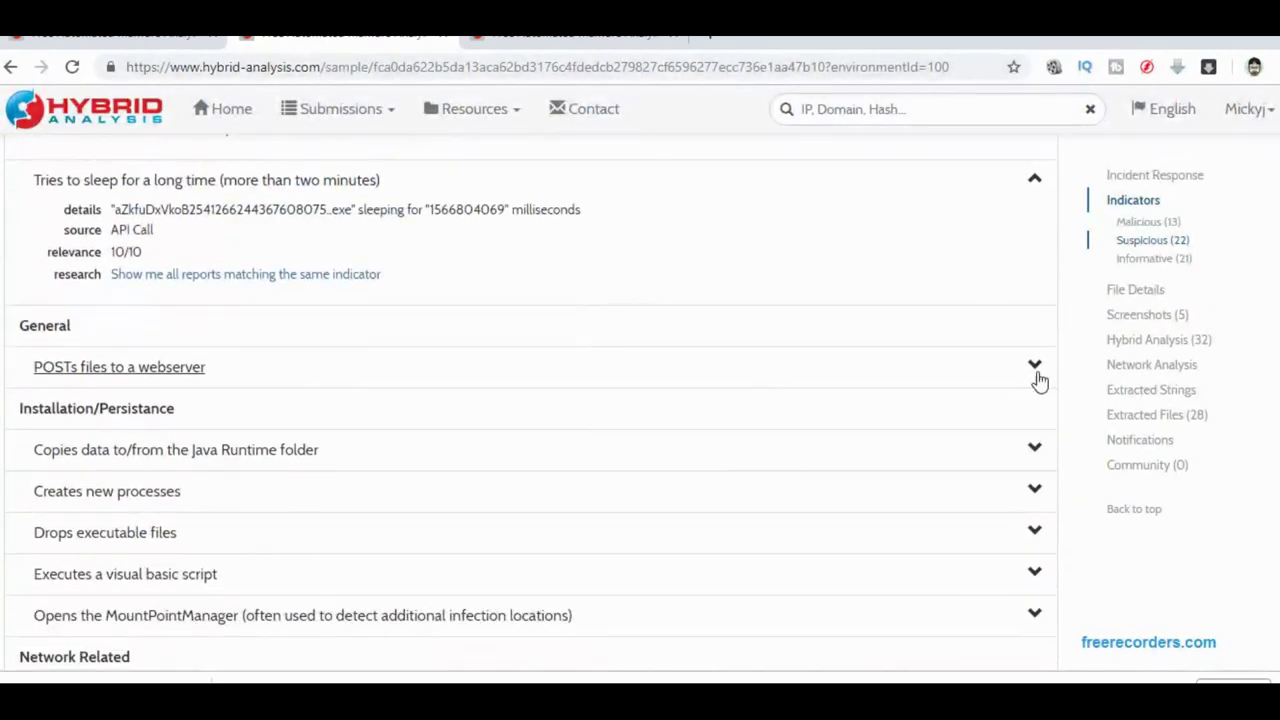
# Expand the webserver POST request, new-processes and dropped-executables indicators.
pyautogui.click(1036, 368)
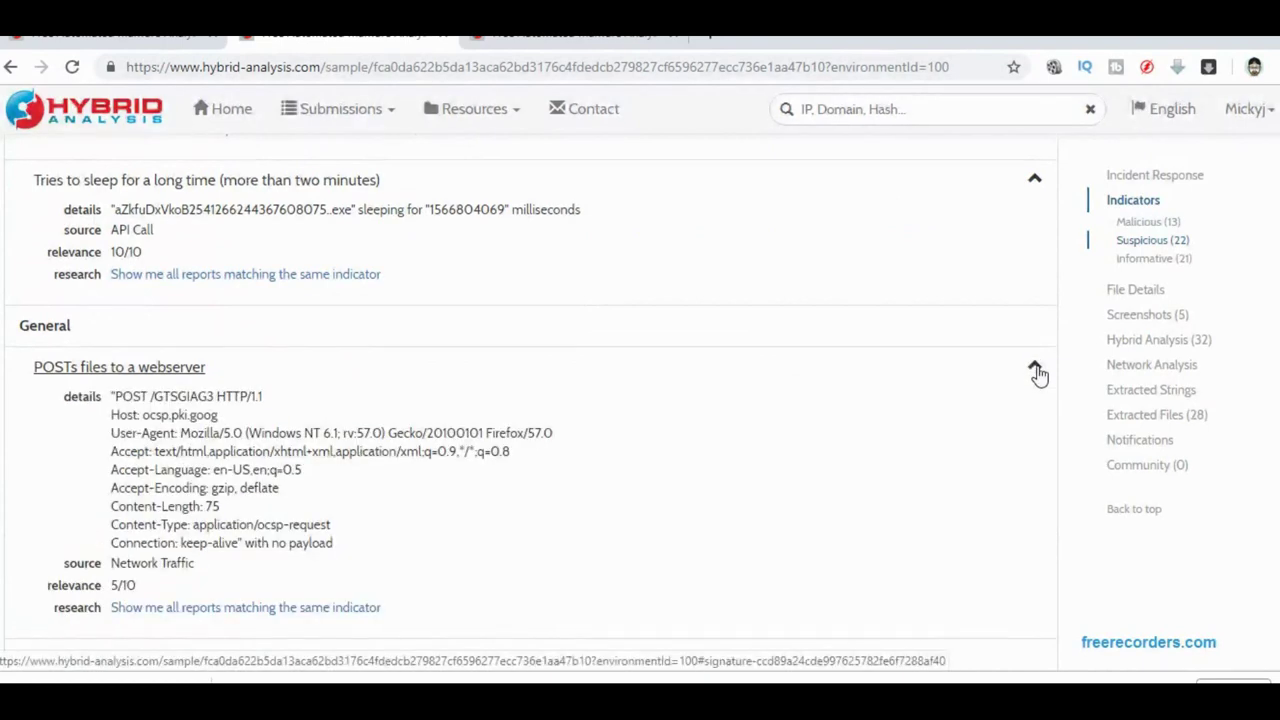
pyautogui.scroll(-1, 1040, 375)
pyautogui.scroll(-1, 1040, 375)
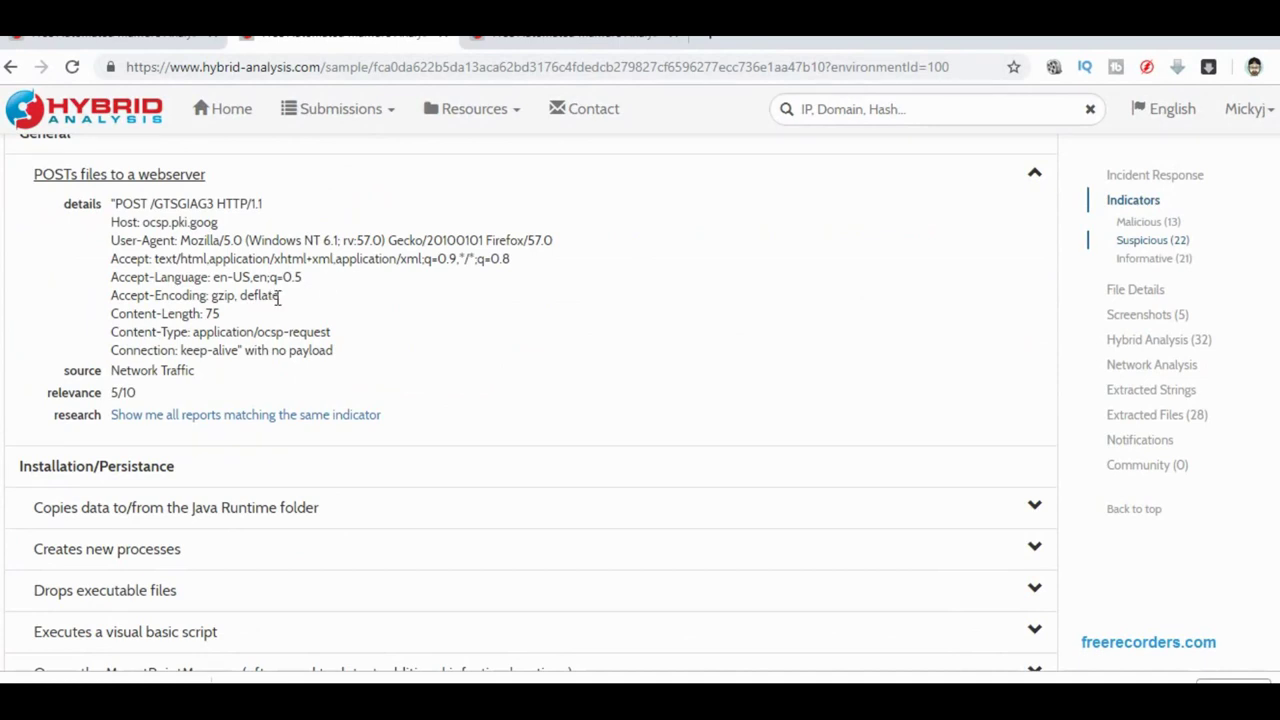
pyautogui.scroll(-3, 308, 397)
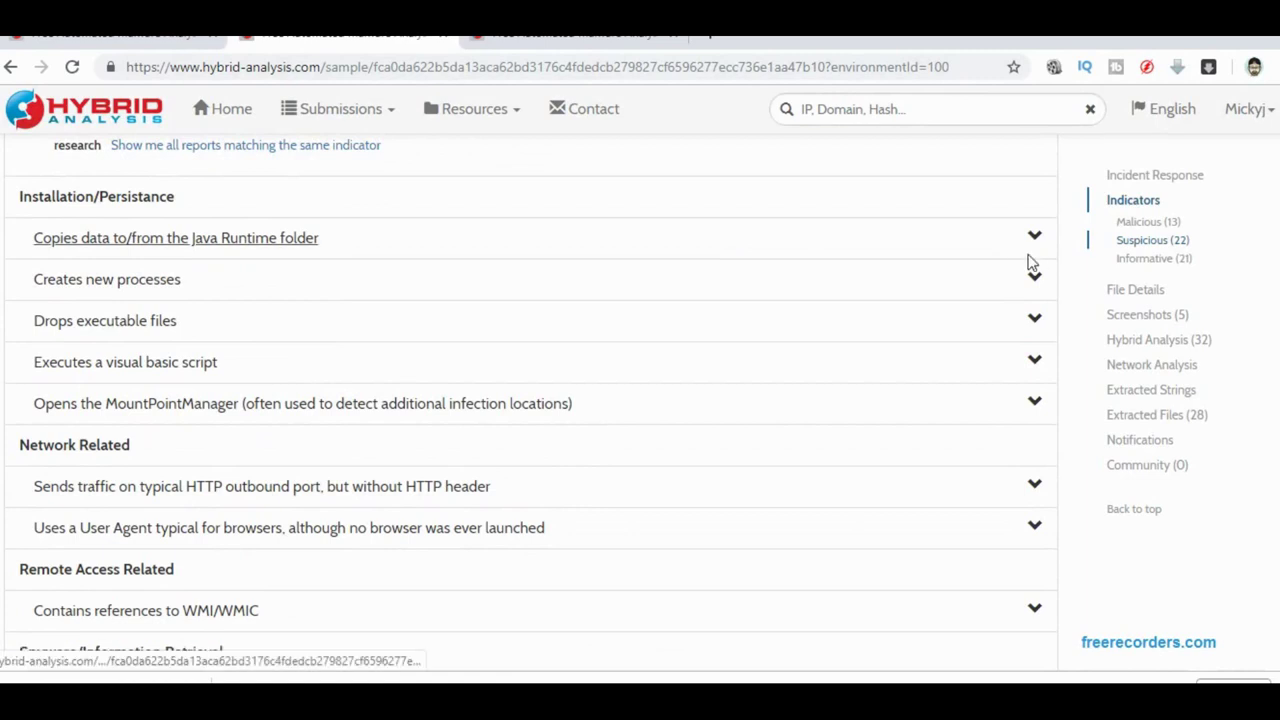
pyautogui.click(1040, 287)
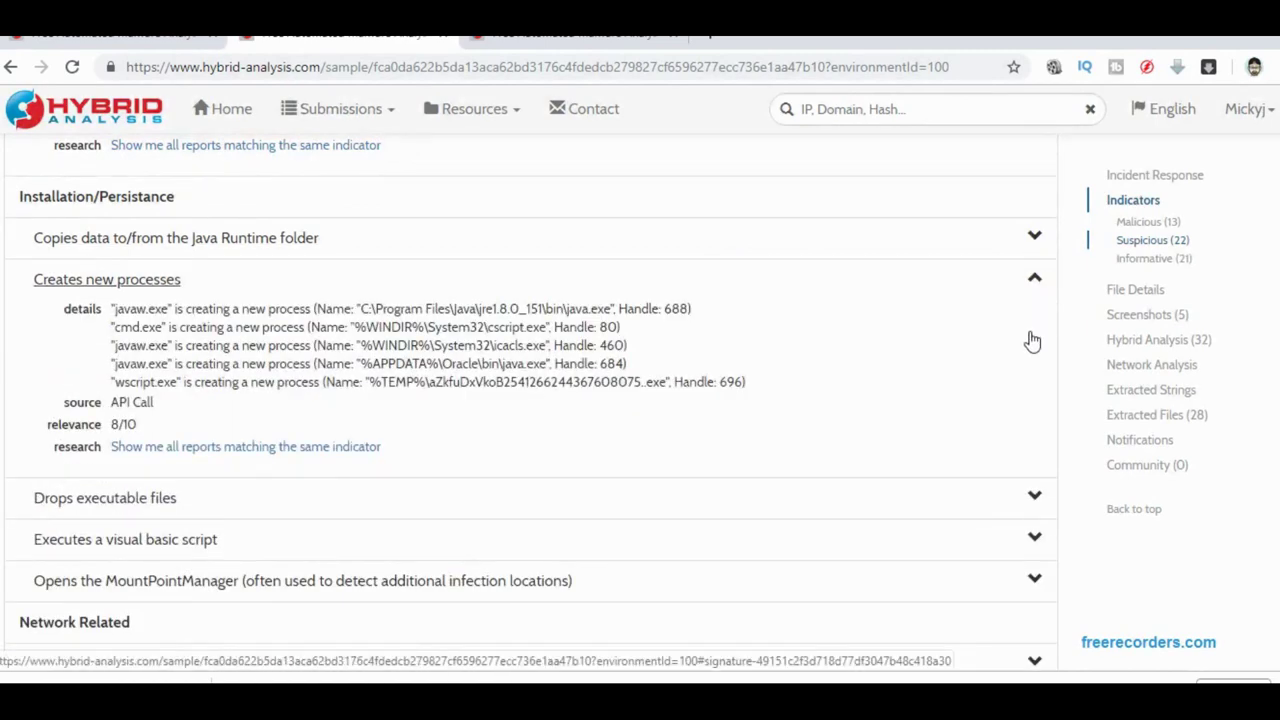
pyautogui.click(1035, 499)
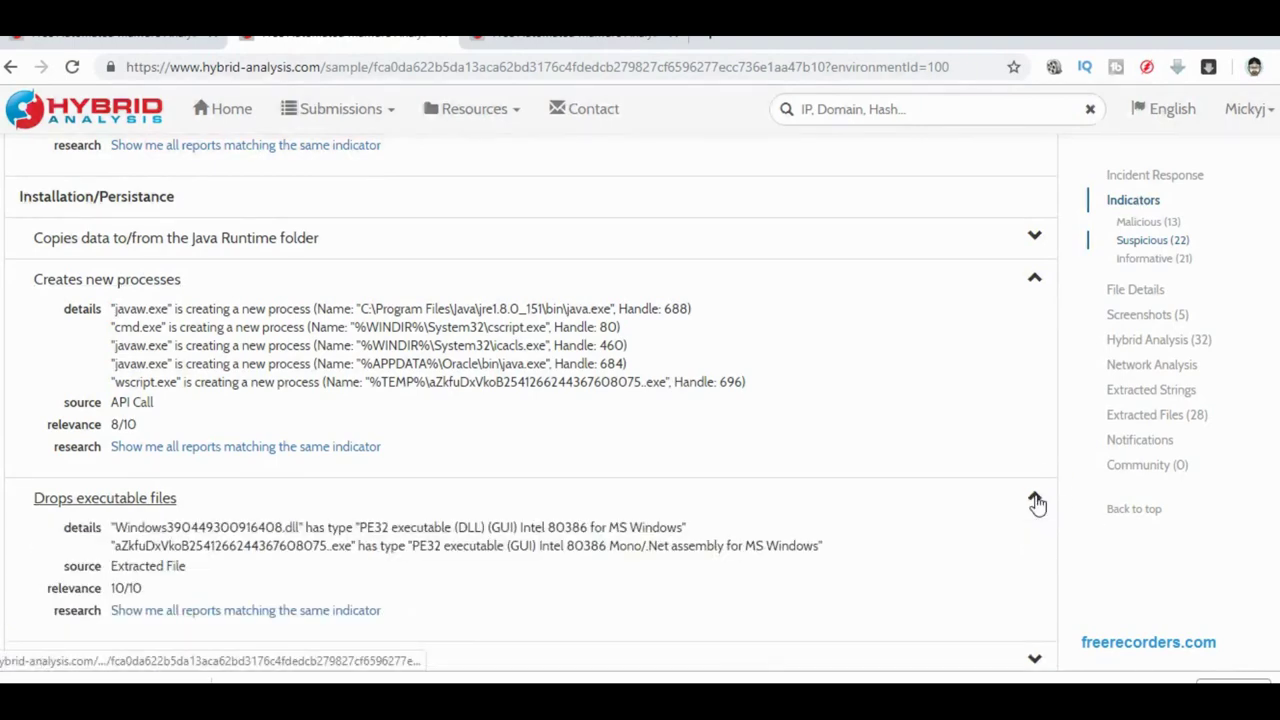
pyautogui.scroll(-3, 1035, 505)
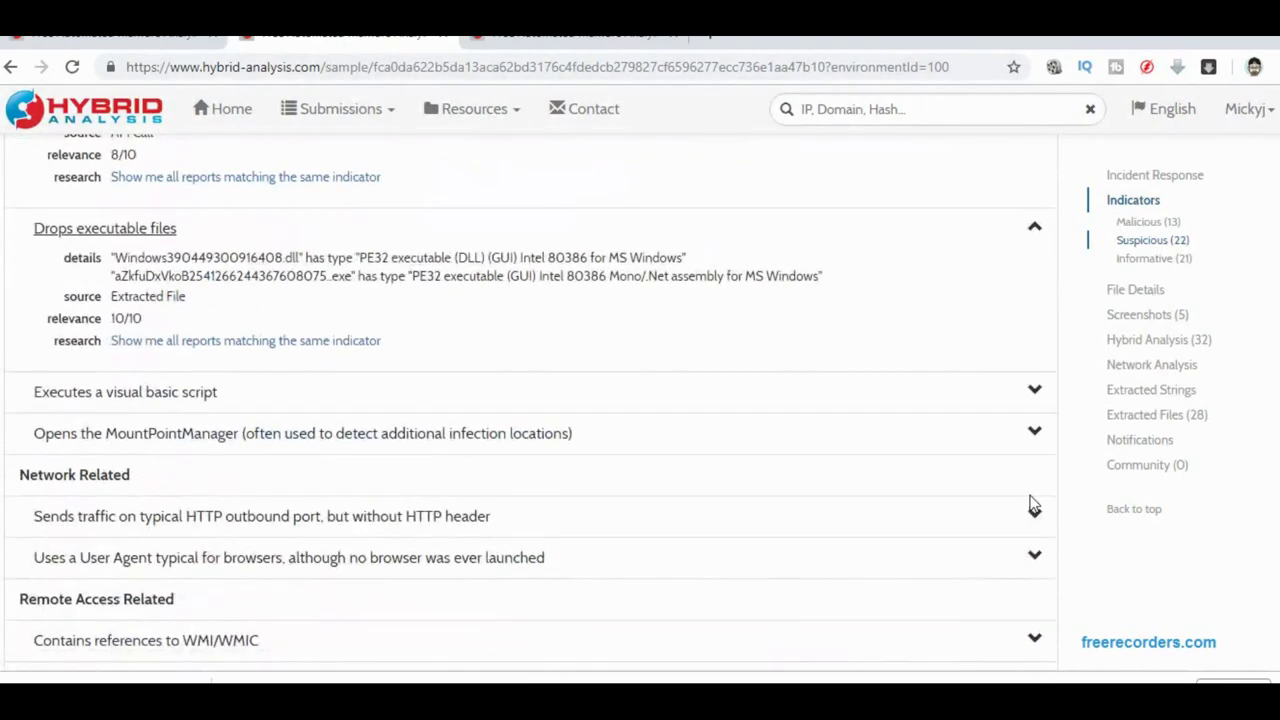
pyautogui.scroll(-1, 1033, 506)
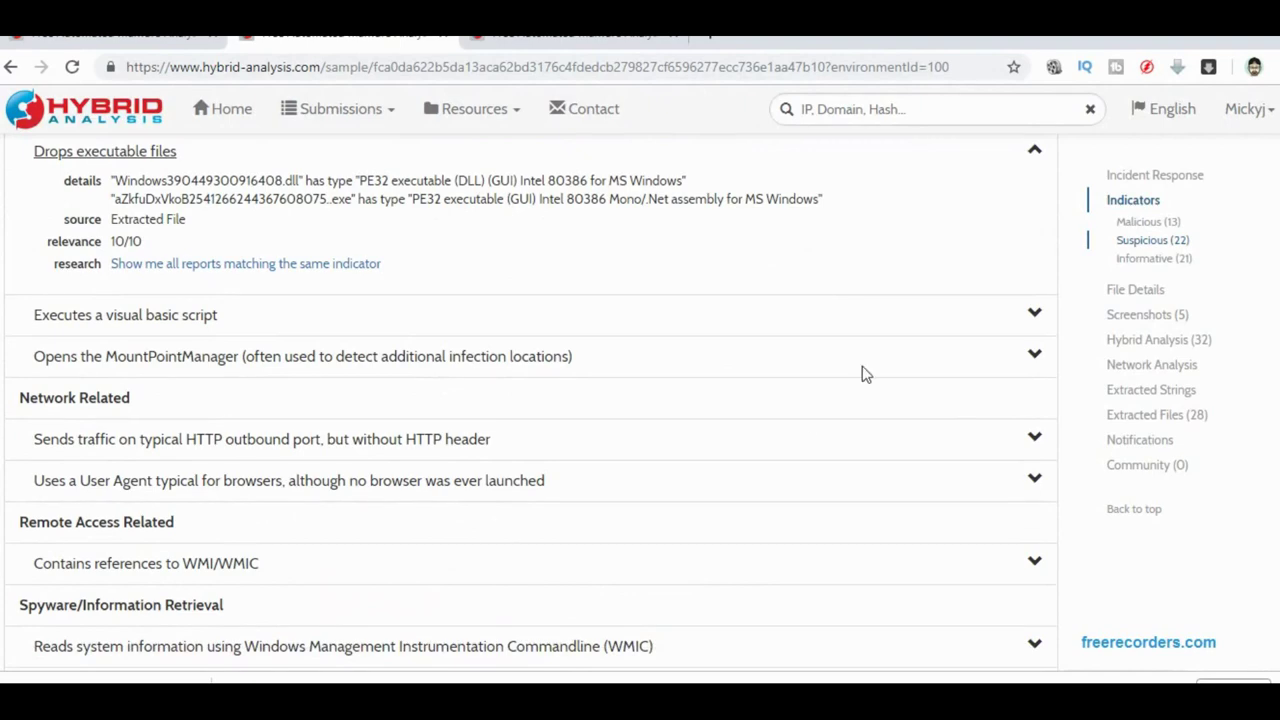
# Expand the cscript.exe VBS-execution and MountPointManager indicators, then continue to Network Related.
pyautogui.click(1038, 318)
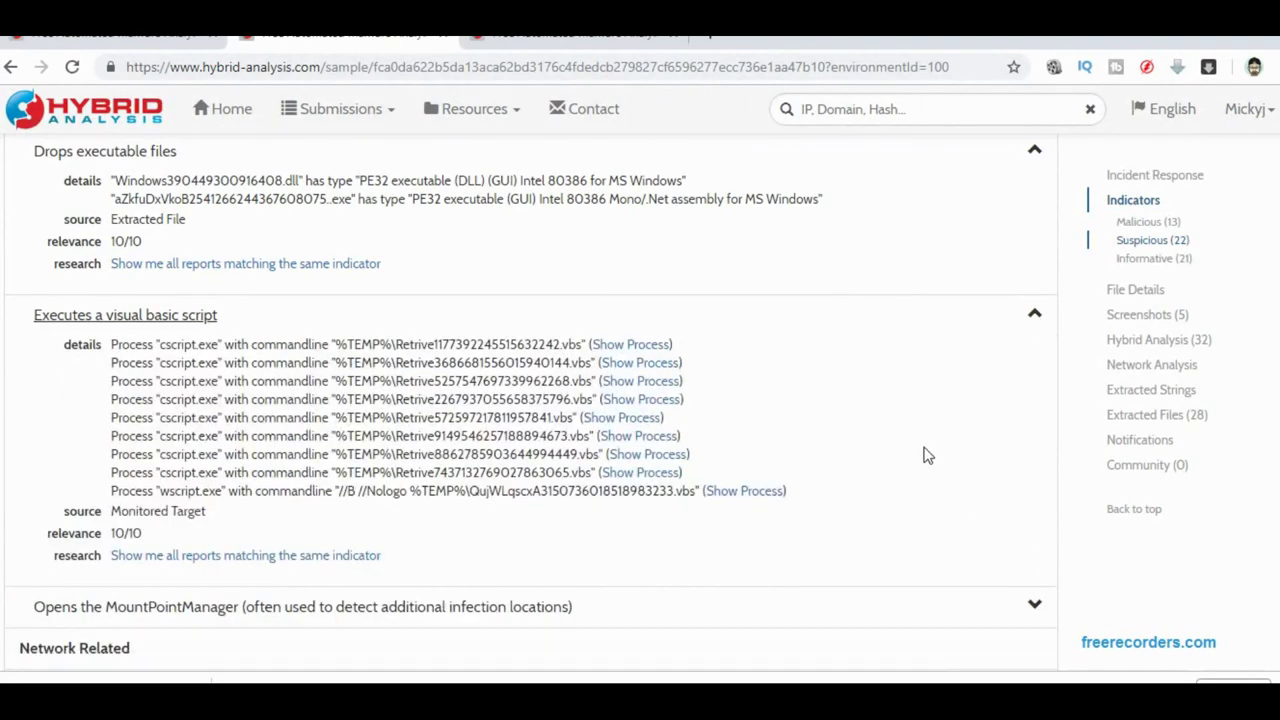
pyautogui.scroll(-3, 924, 455)
pyautogui.scroll(-3, 924, 455)
pyautogui.scroll(2, 924, 455)
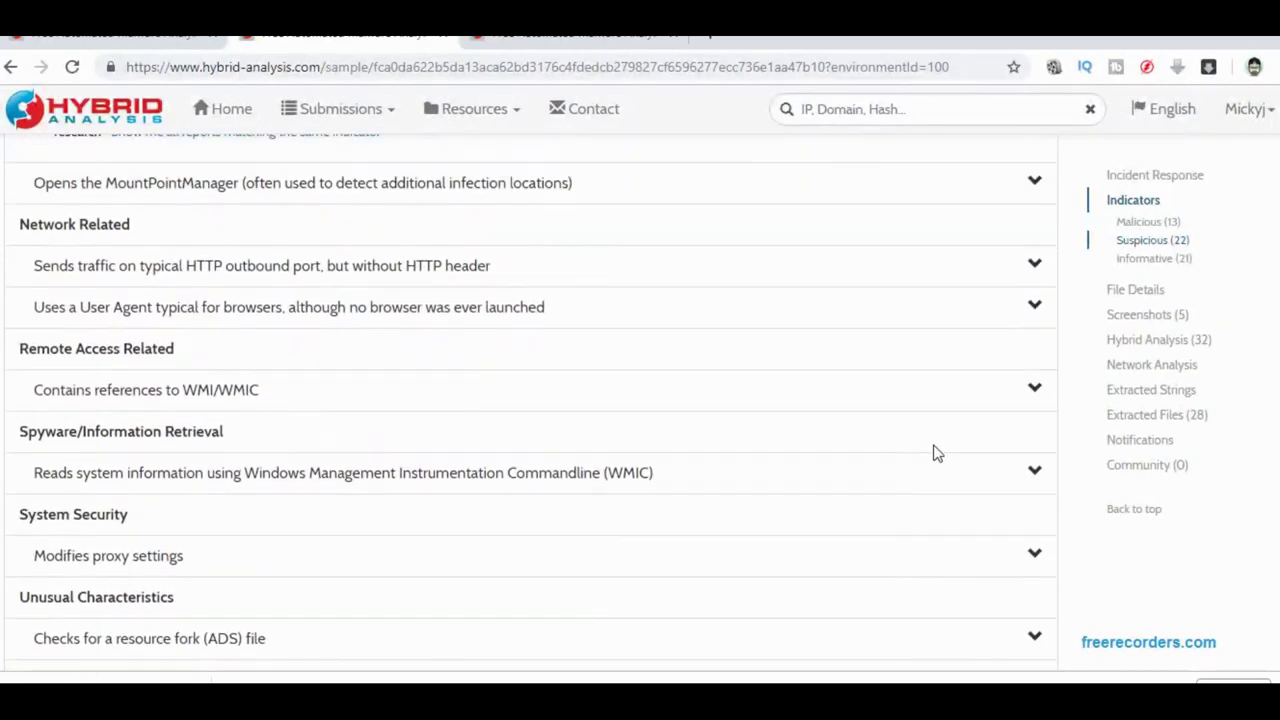
pyautogui.click(1035, 184)
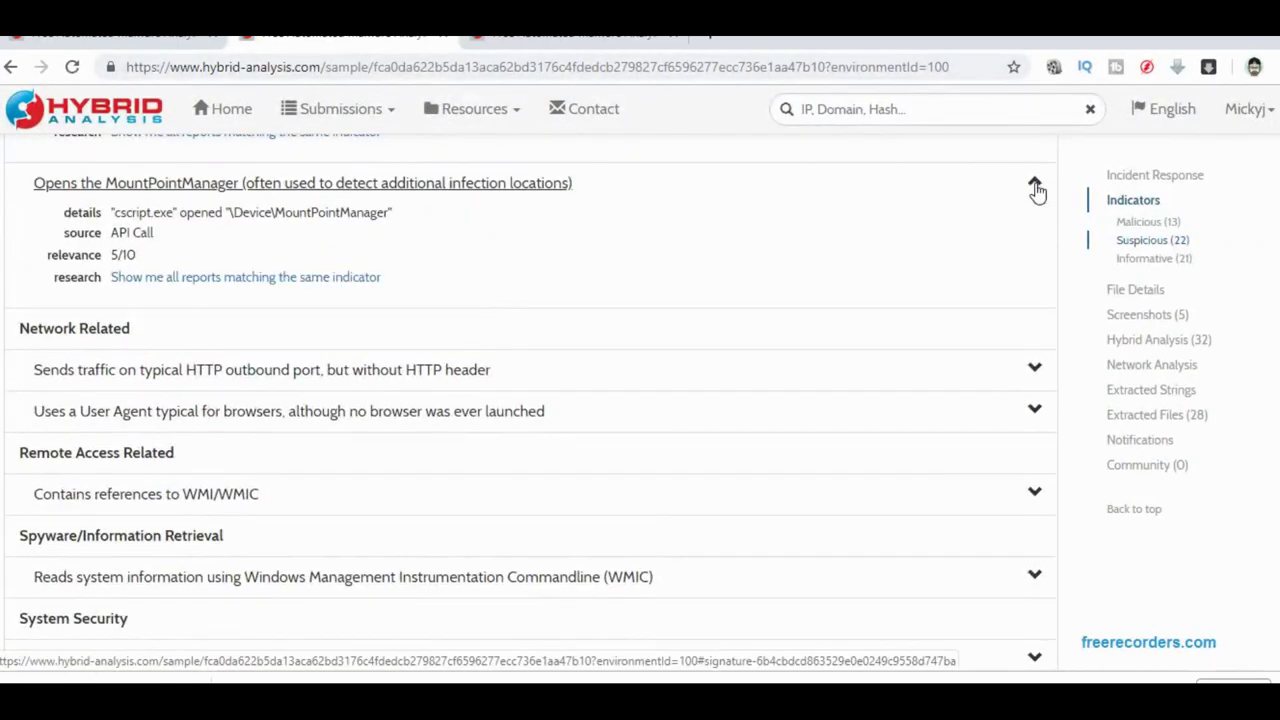
pyautogui.scroll(-1, 1035, 190)
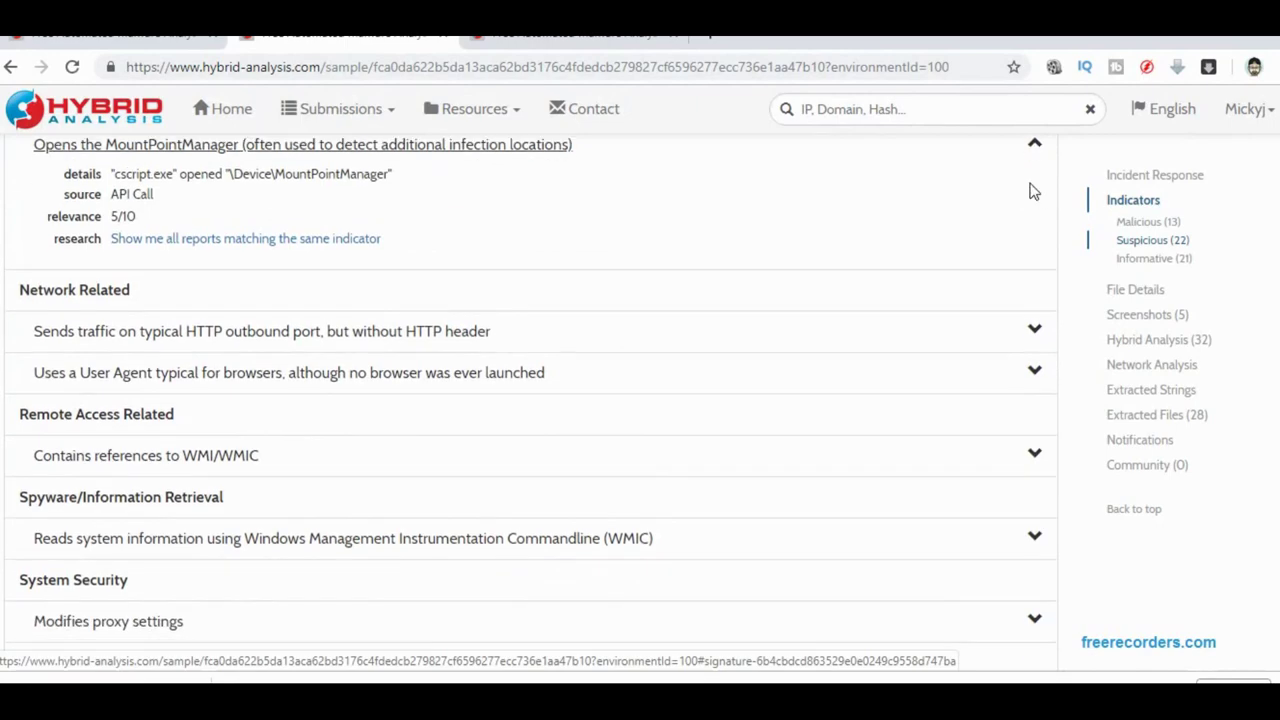
pyautogui.scroll(-1, 1035, 190)
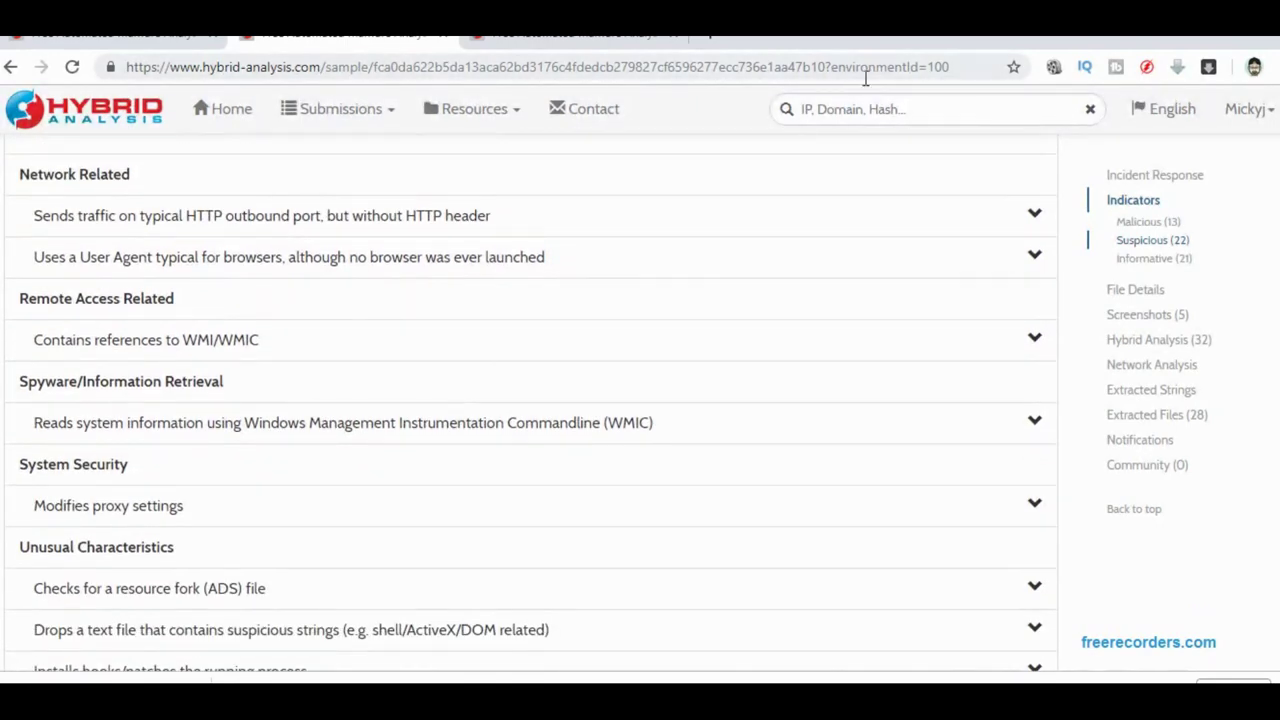
# Expand HTTP outbound traffic (highlighting port 80), Firefox User Agent and WMI/WMIC SecurityCenter2 query indicators.
pyautogui.click(1036, 216)
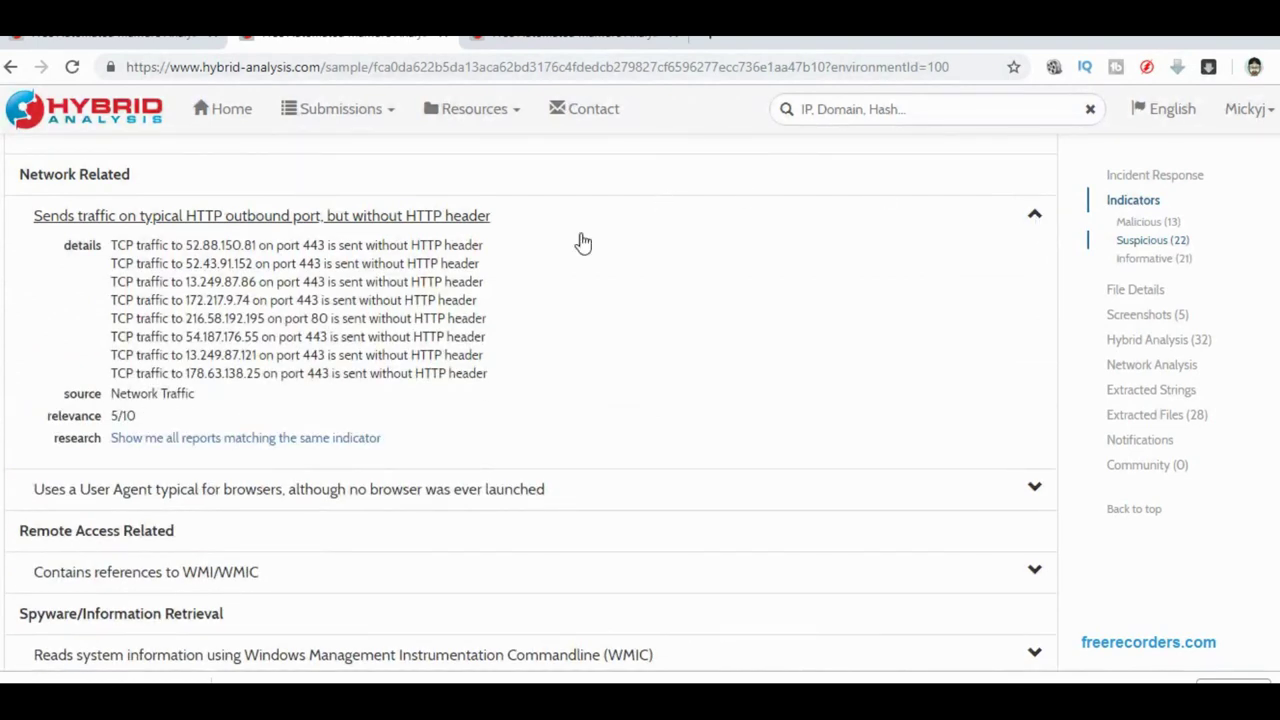
pyautogui.doubleClick(316, 320)
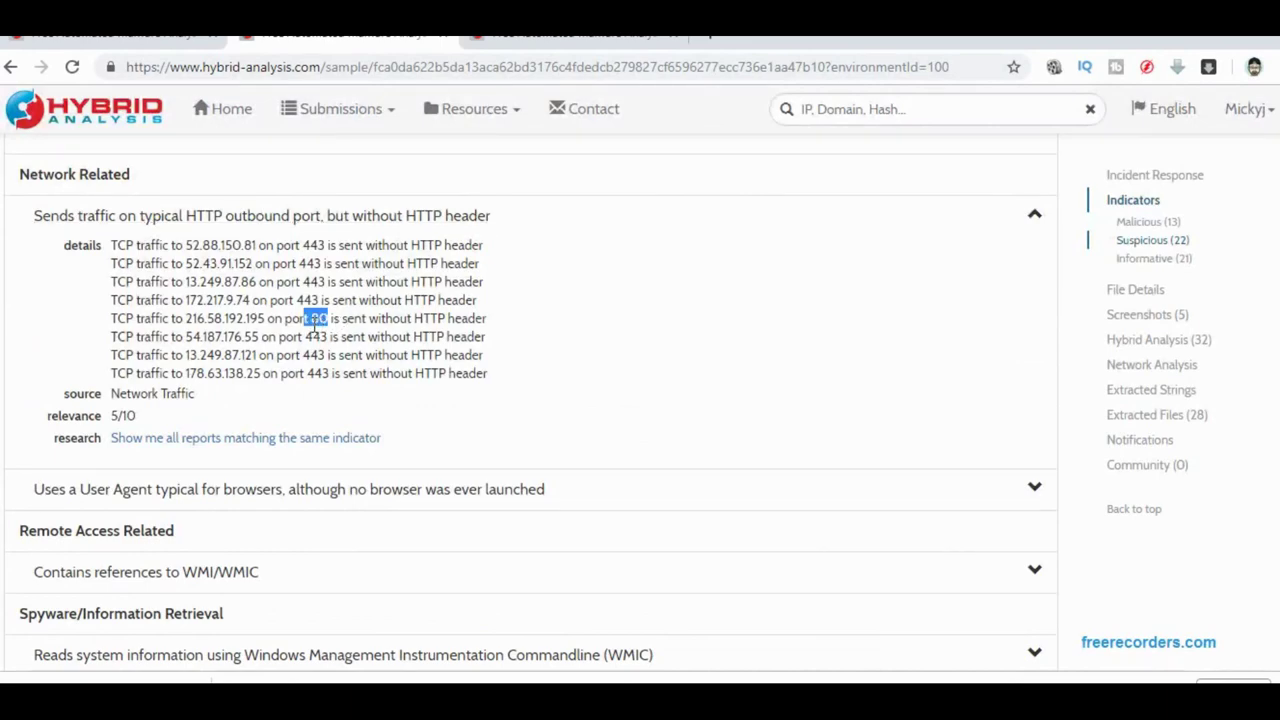
pyautogui.scroll(-3, 316, 320)
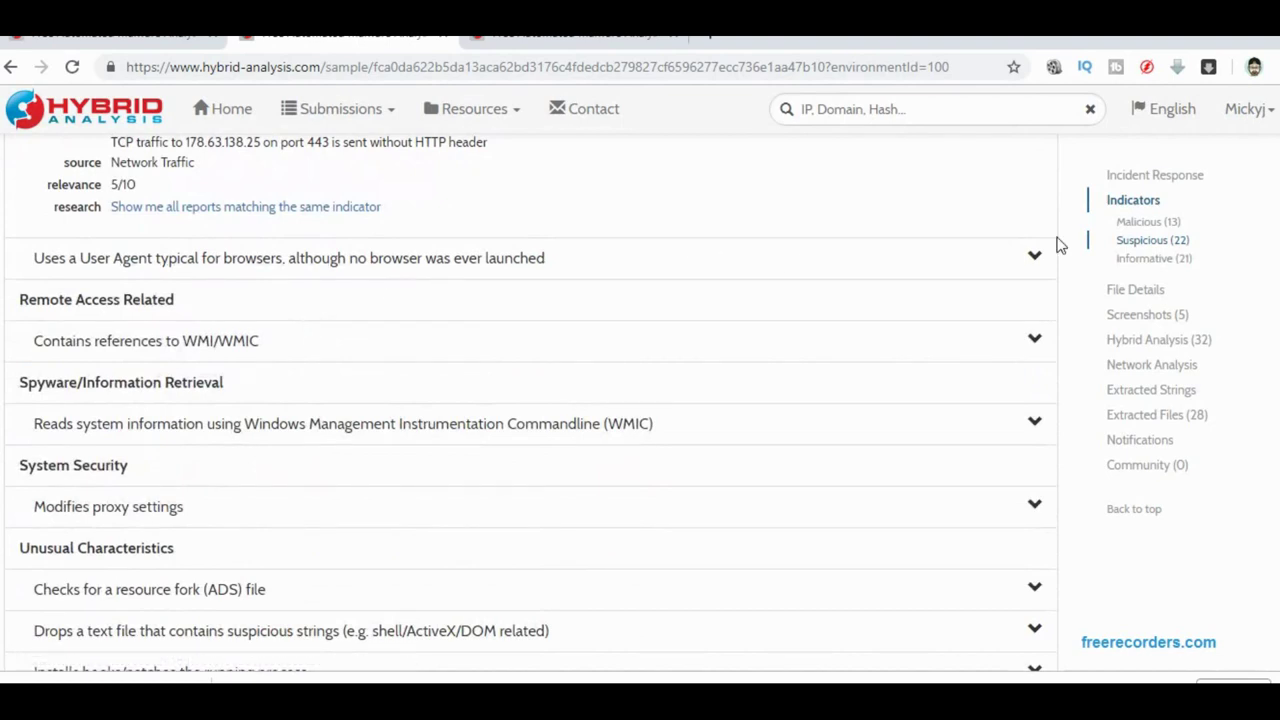
pyautogui.click(1036, 260)
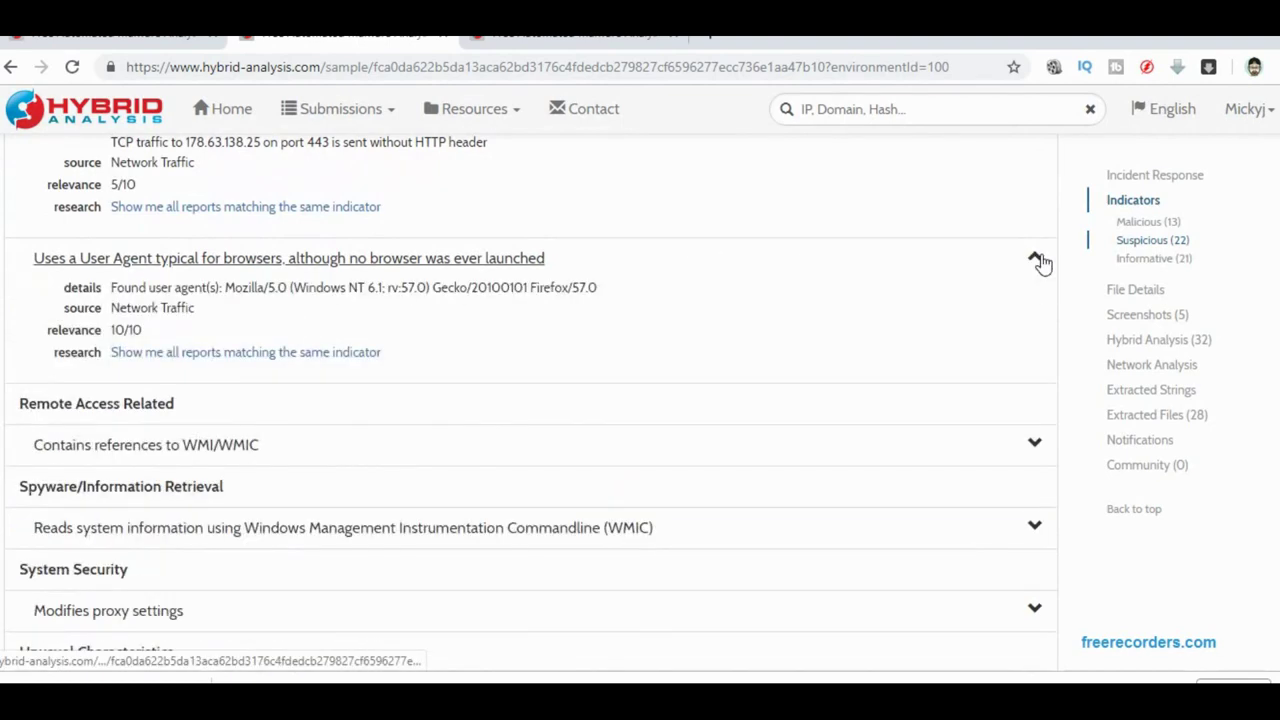
pyautogui.scroll(-3, 1040, 262)
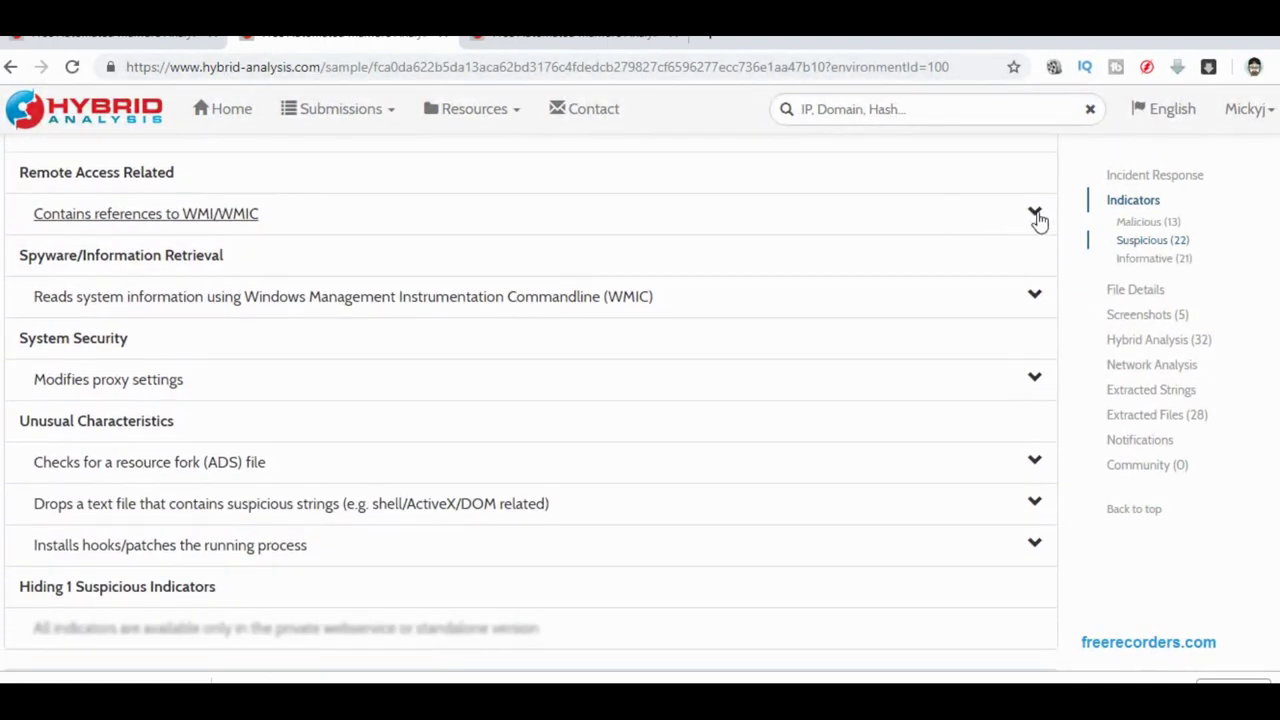
pyautogui.click(1036, 213)
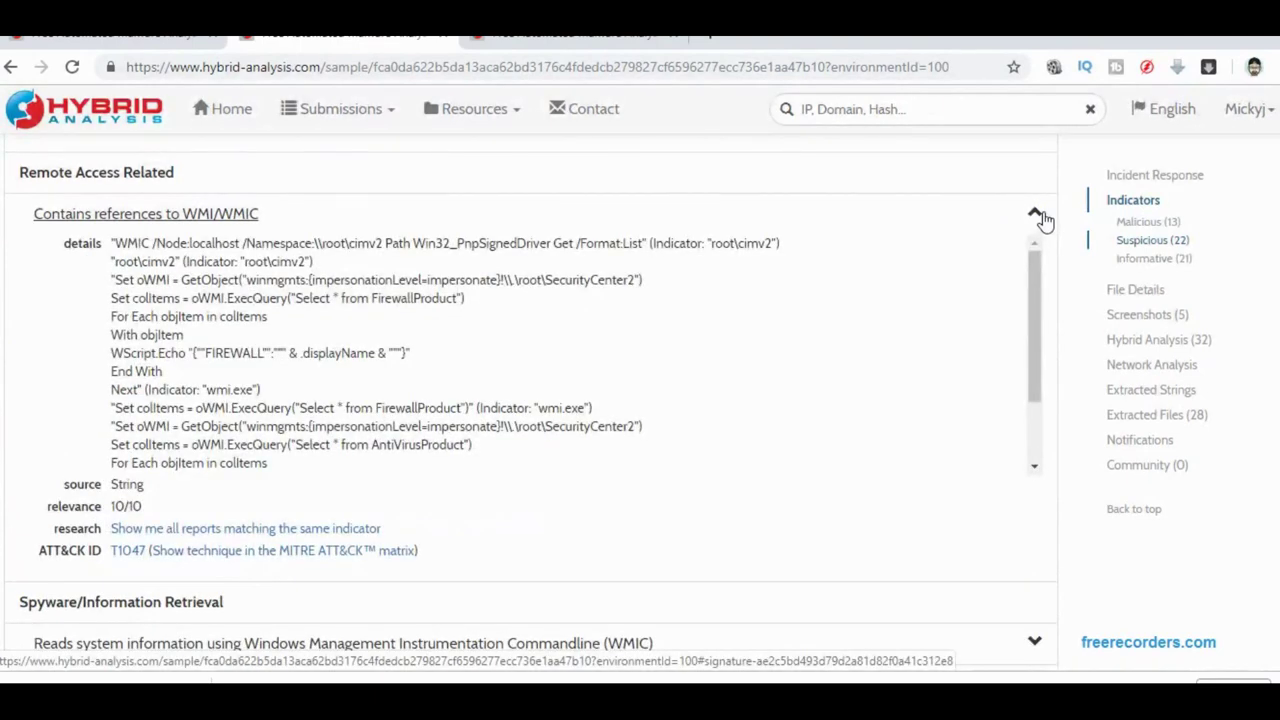
pyautogui.scroll(-1, 1035, 330)
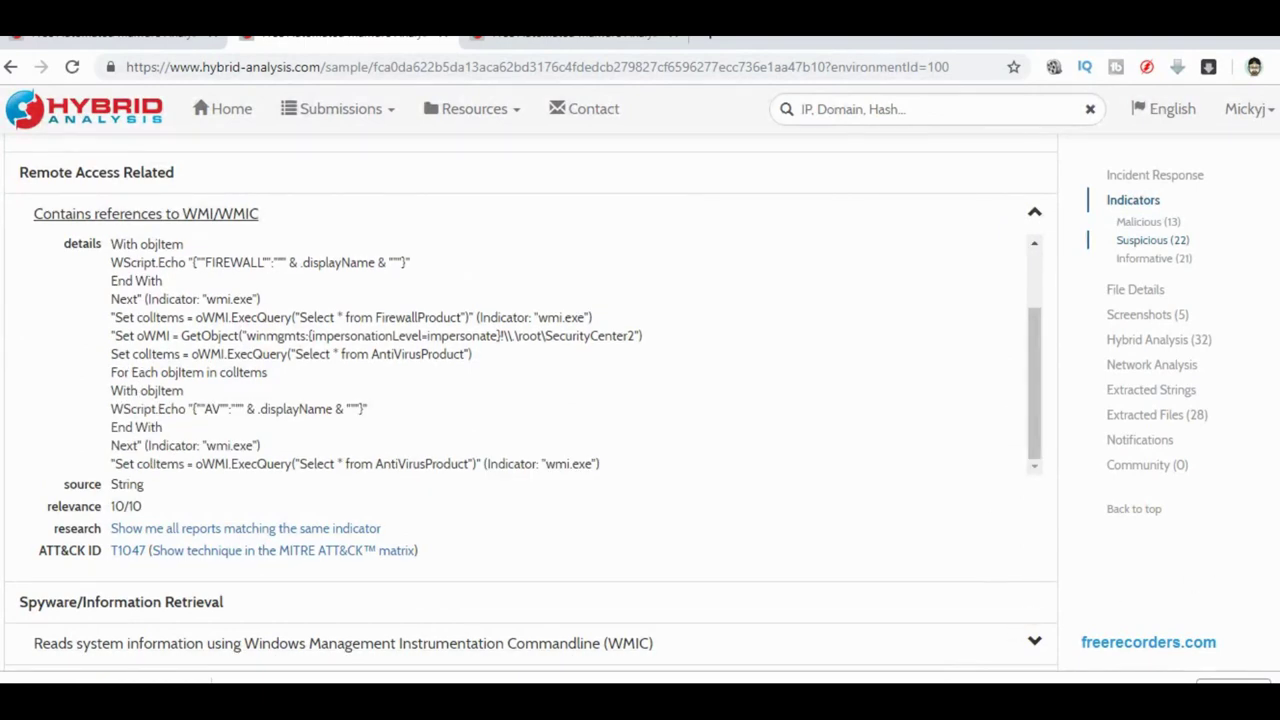
pyautogui.scroll(-3, 1073, 328)
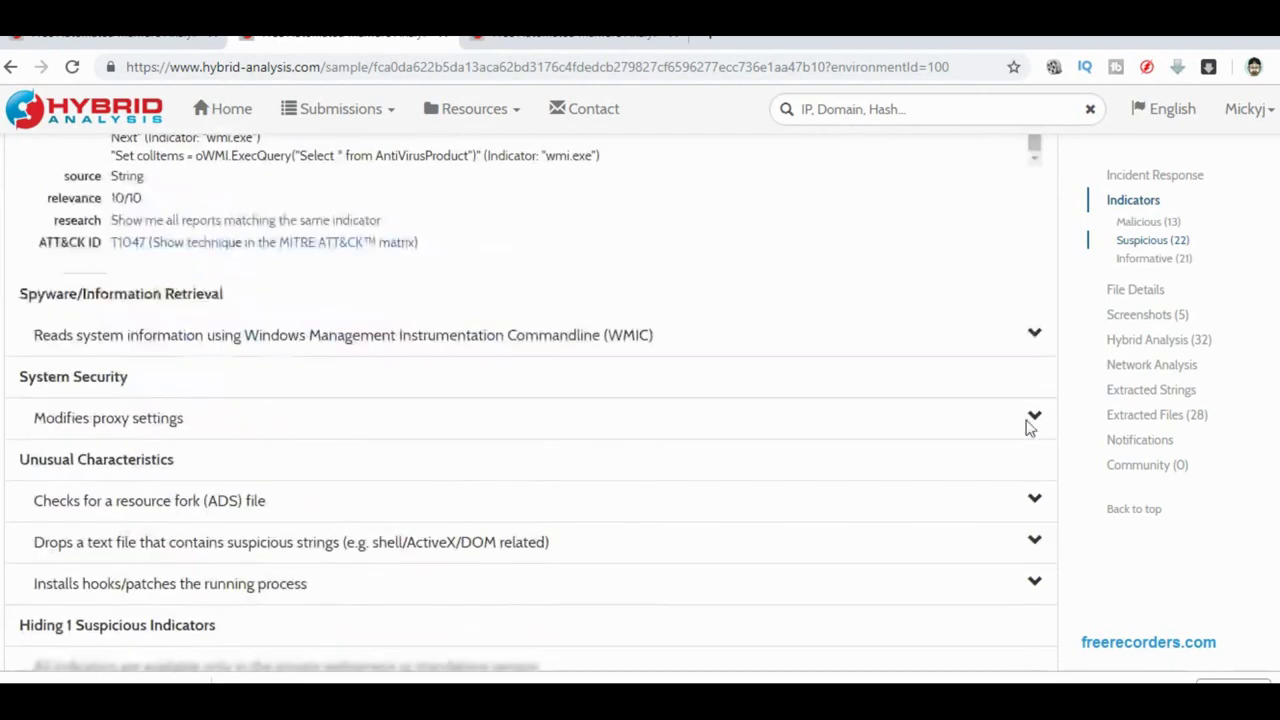
# Expand the WMIC system information and proxy settings modification indicators.
pyautogui.click(1036, 333)
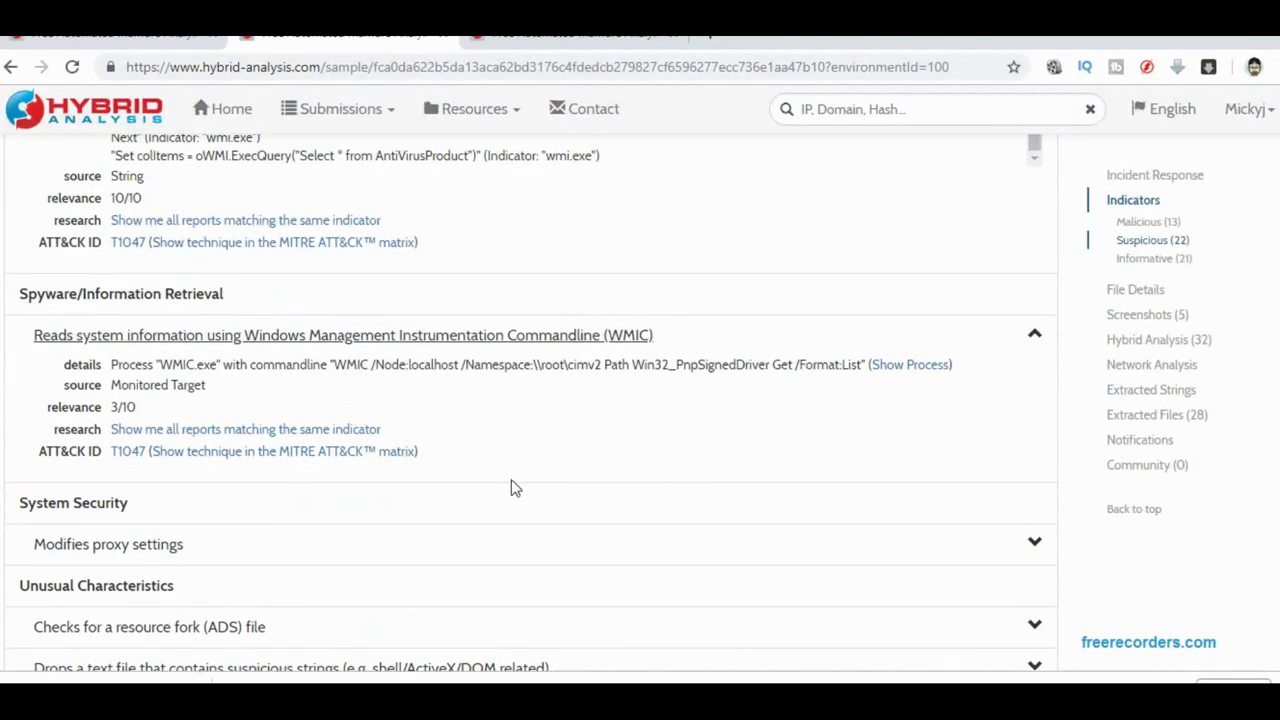
pyautogui.click(1035, 543)
pyautogui.scroll(-2, 1038, 546)
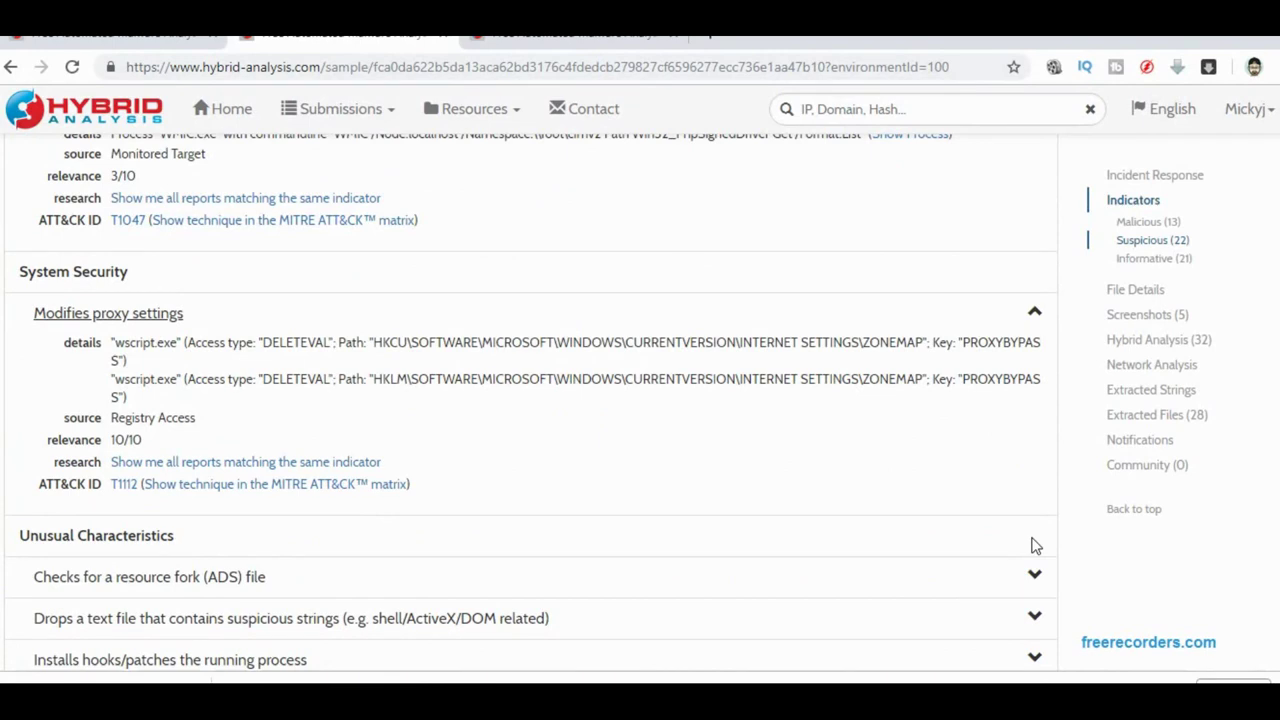
pyautogui.scroll(-3, 1035, 546)
pyautogui.scroll(-1, 1036, 540)
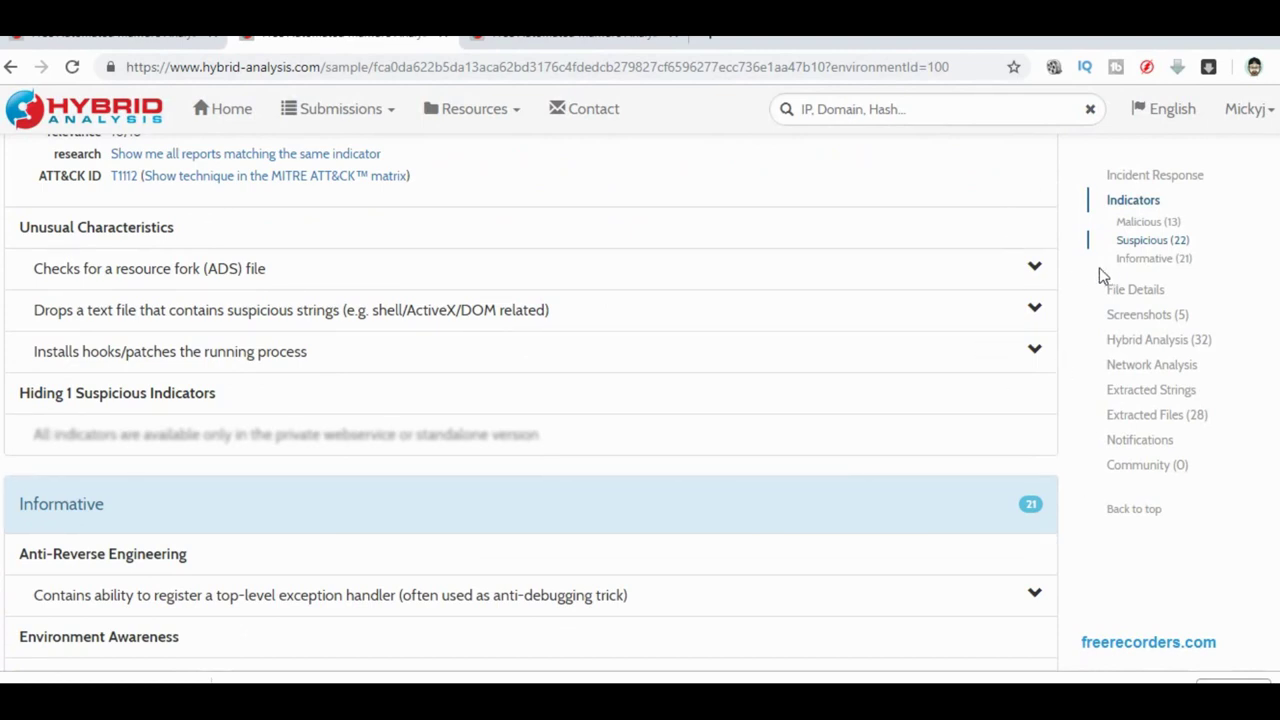
# Expand the ADS resource-fork, dropped text file and process hooks indicators, reaching the 21 Informative indicators.
pyautogui.click(1035, 270)
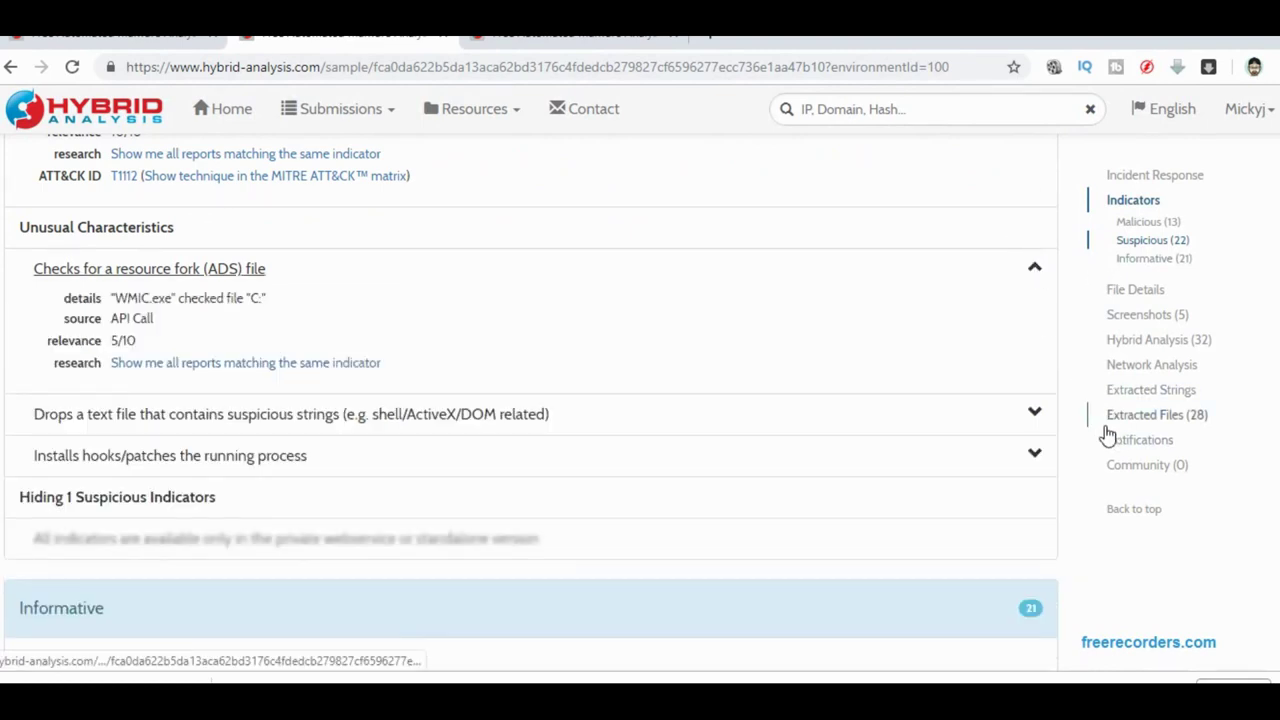
pyautogui.click(1038, 420)
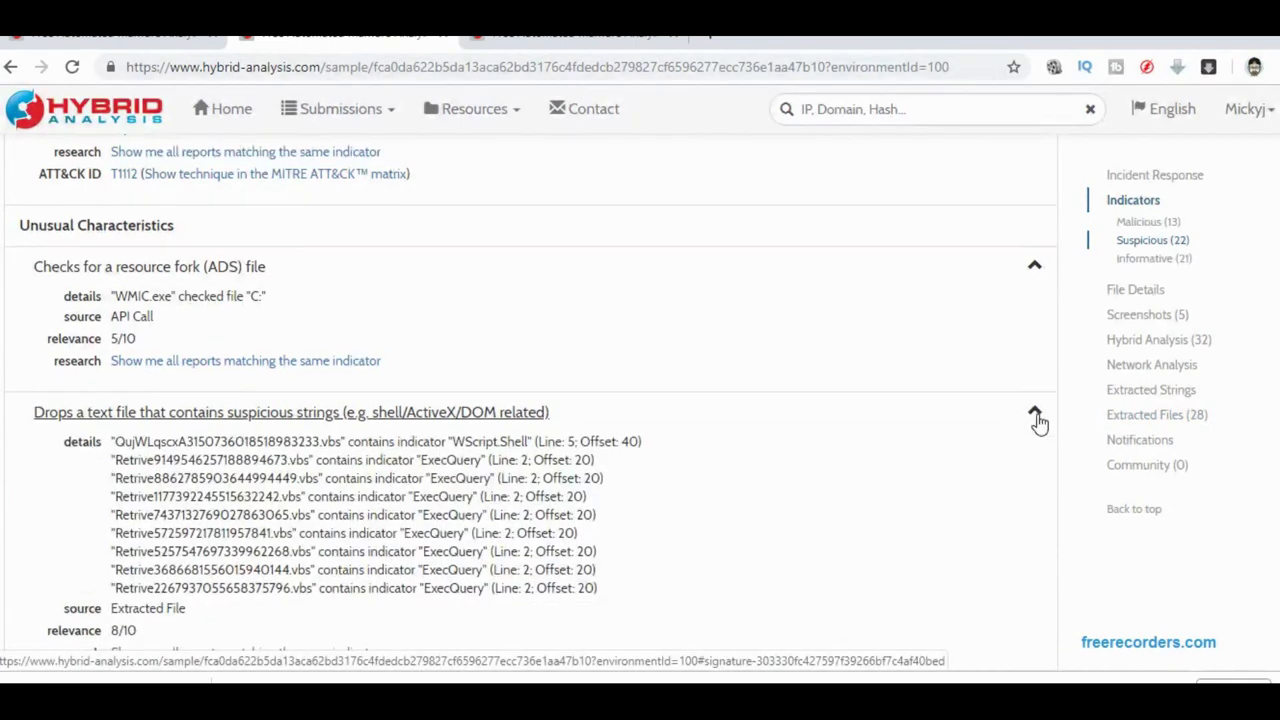
pyautogui.scroll(-3, 1036, 422)
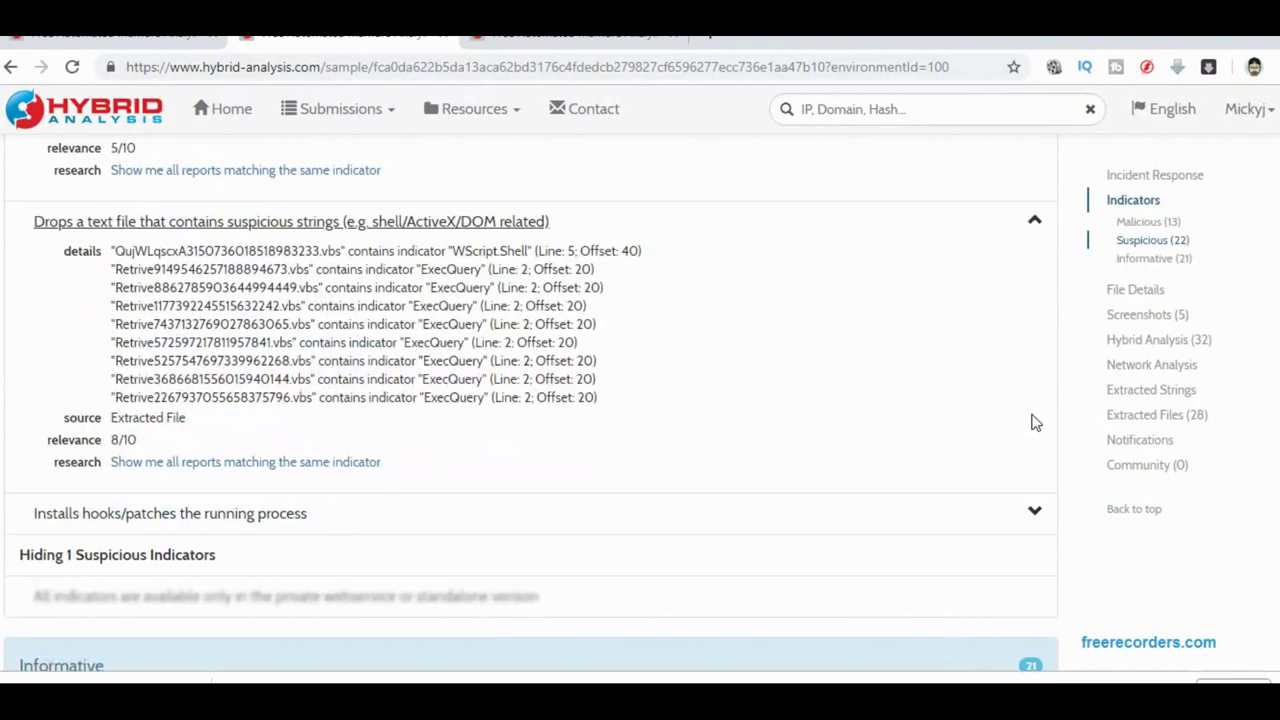
pyautogui.scroll(-2, 1036, 422)
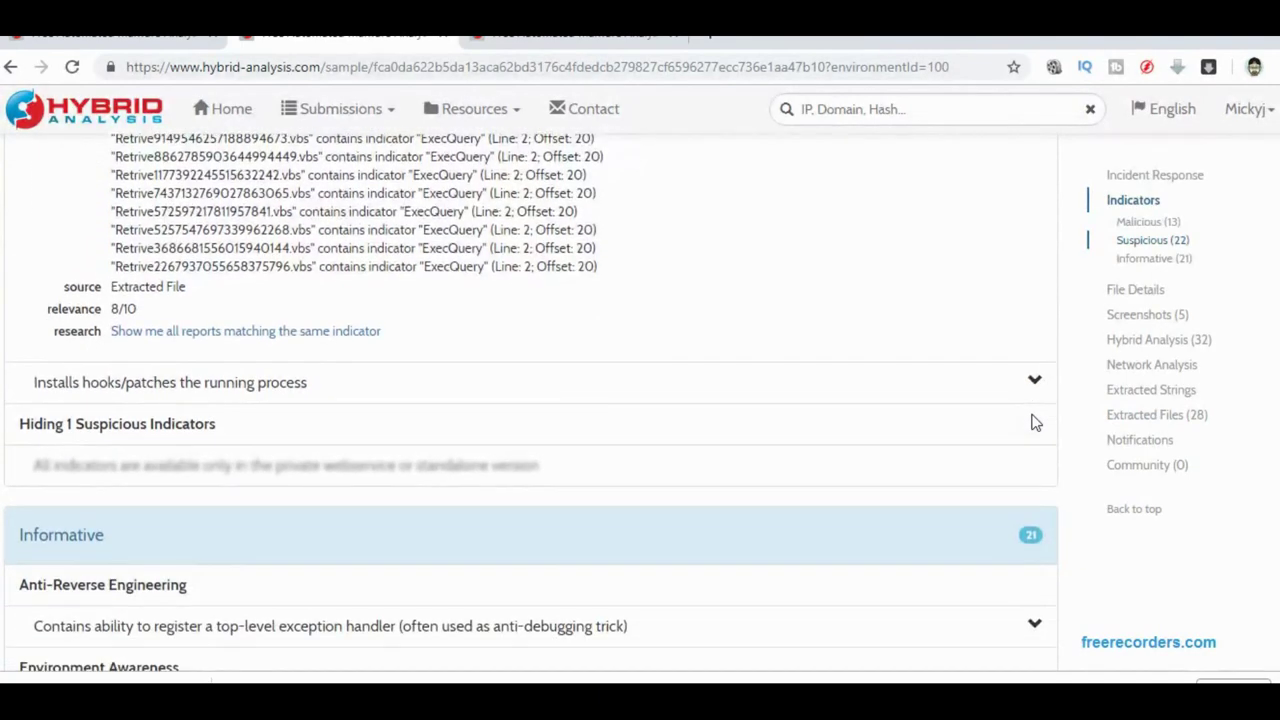
pyautogui.click(1042, 370)
pyautogui.scroll(-3, 1042, 372)
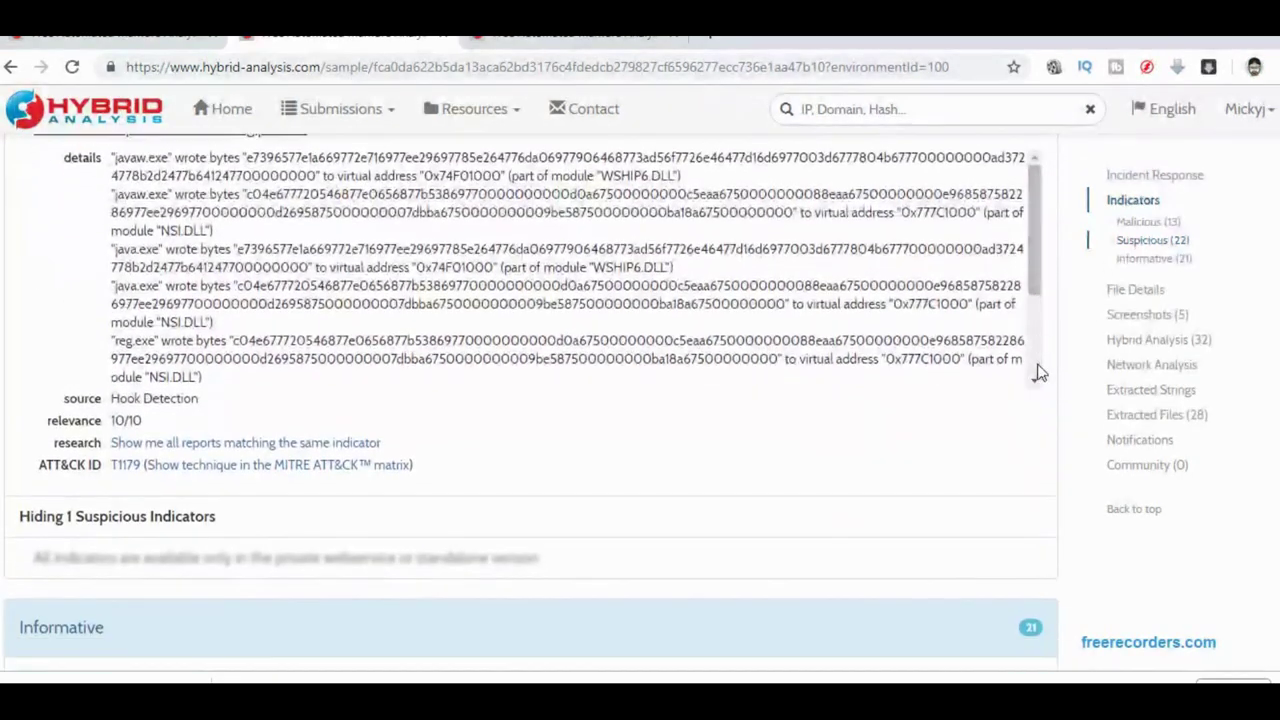
pyautogui.scroll(-1, 1040, 372)
pyautogui.scroll(-5, 1040, 372)
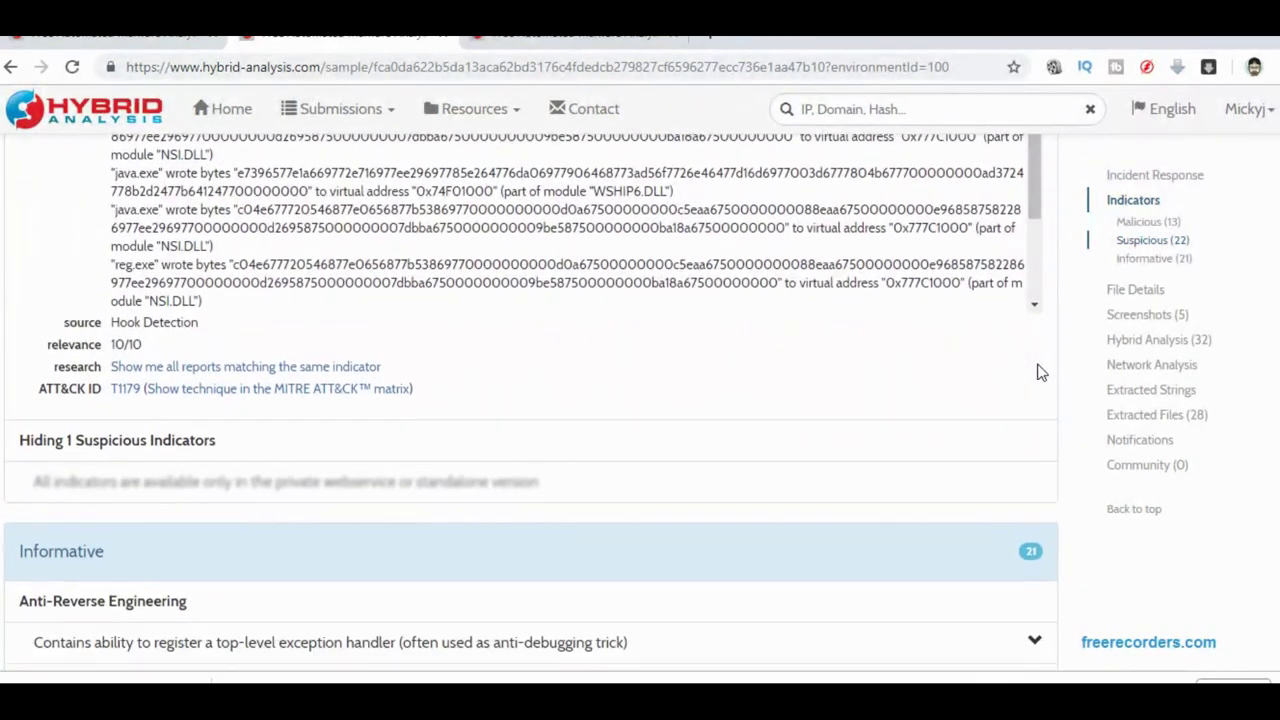
pyautogui.scroll(2, 1040, 372)
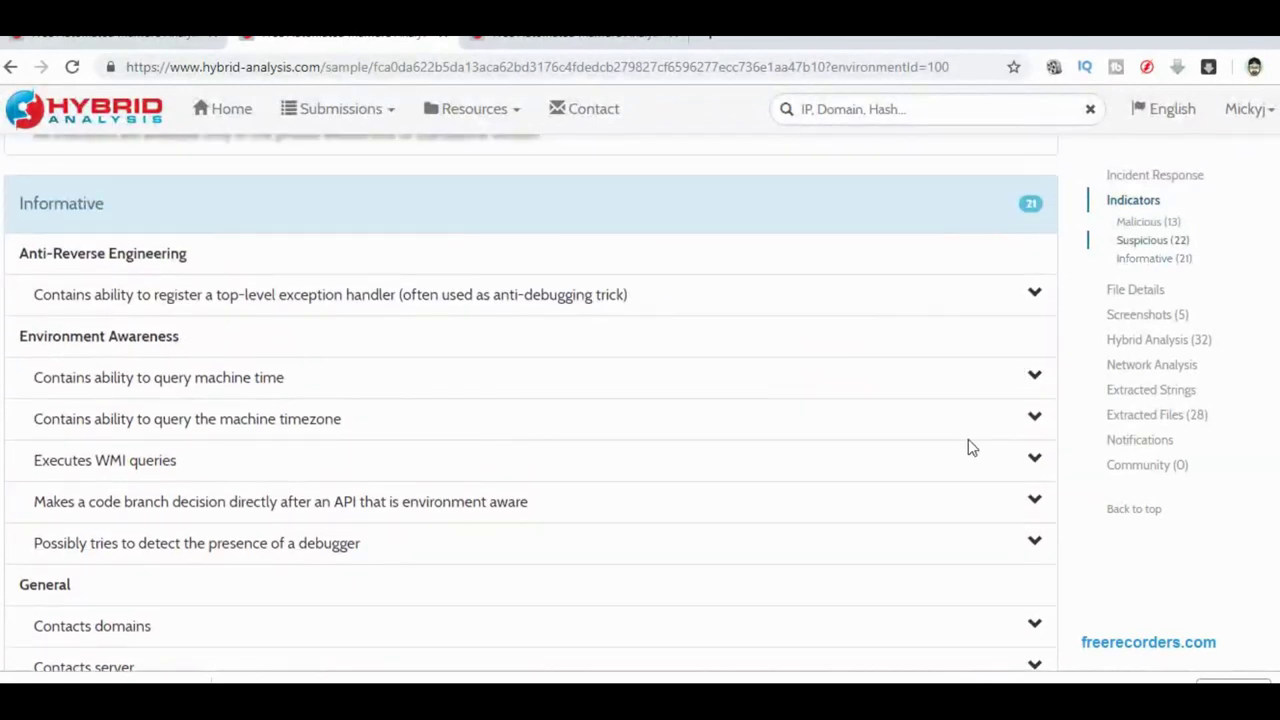
# Expand the exception handler, machine time and machine timezone indicators showing KERNEL32.DLL calls per PID (T1124).
pyautogui.click(1035, 297)
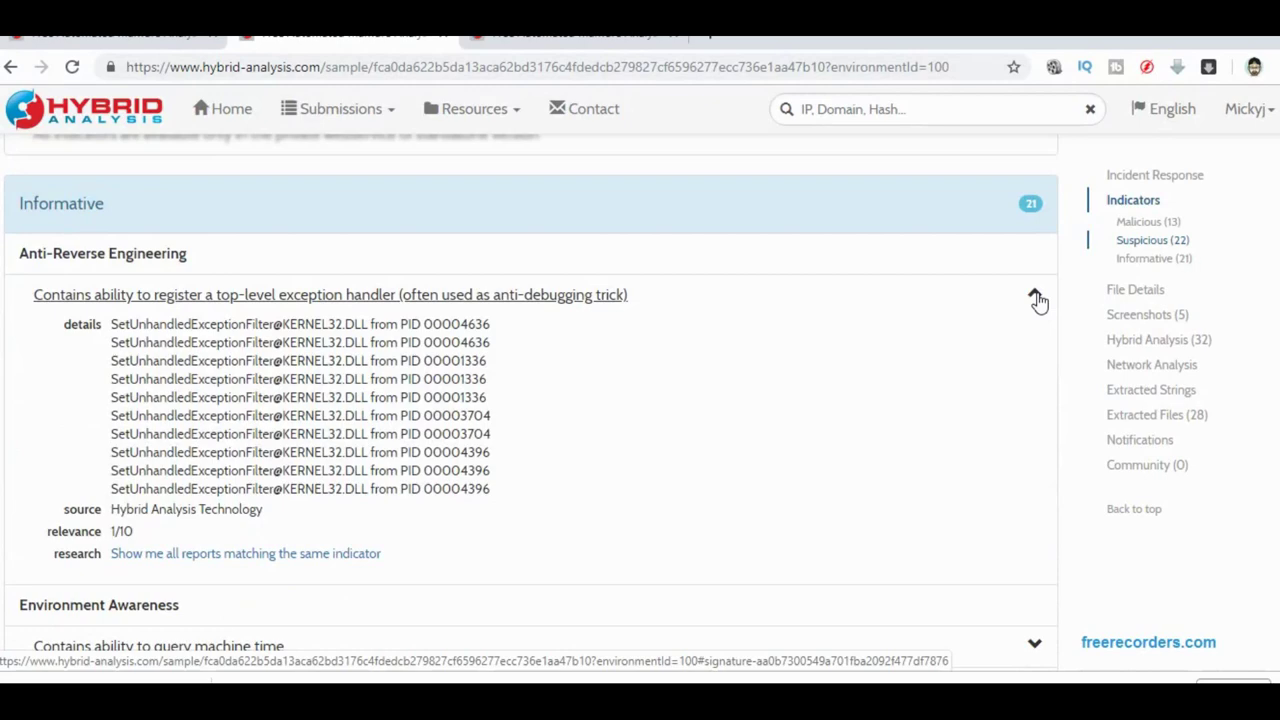
pyautogui.scroll(-3, 1037, 300)
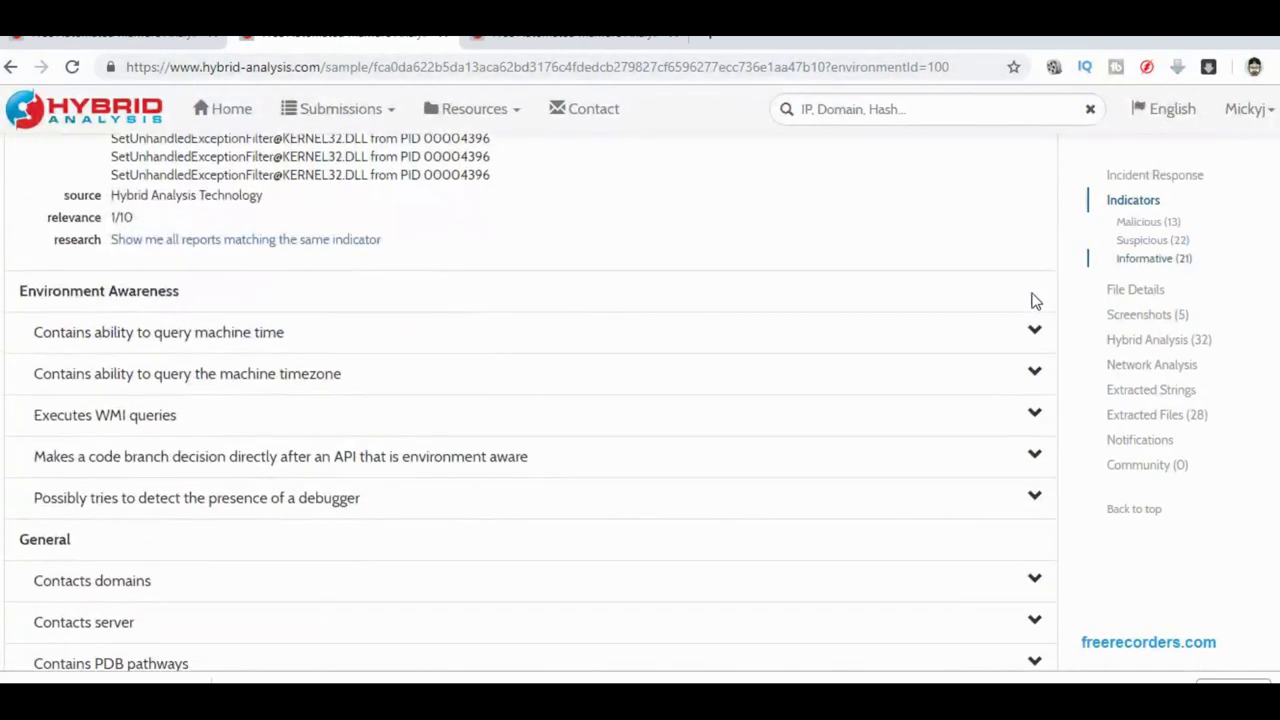
pyautogui.scroll(-1, 1035, 300)
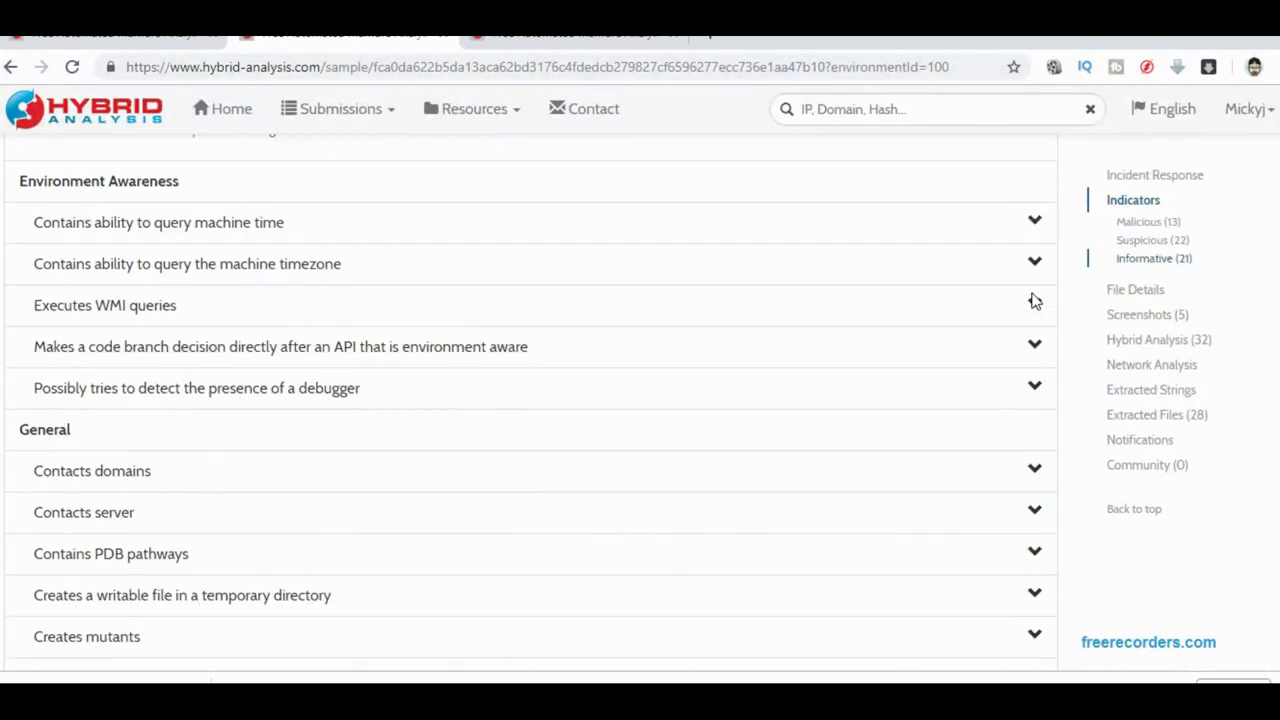
pyautogui.click(1036, 224)
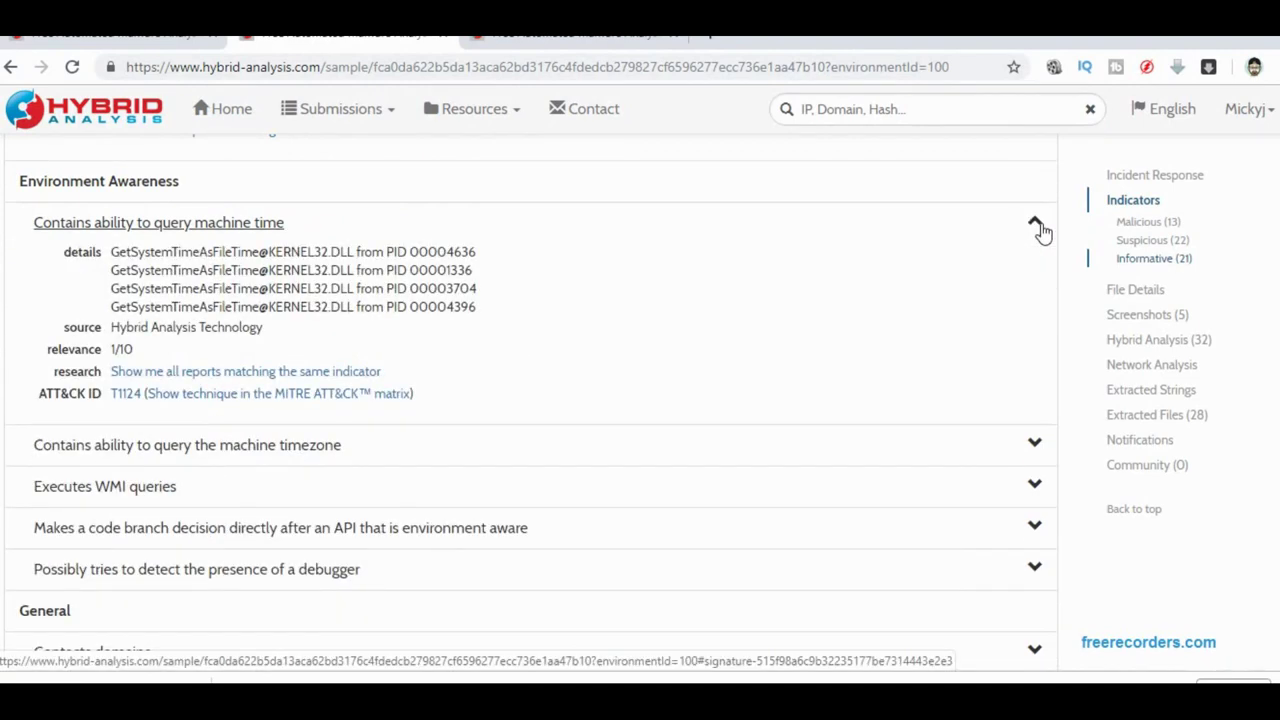
pyautogui.click(1036, 446)
pyautogui.scroll(-3, 1040, 452)
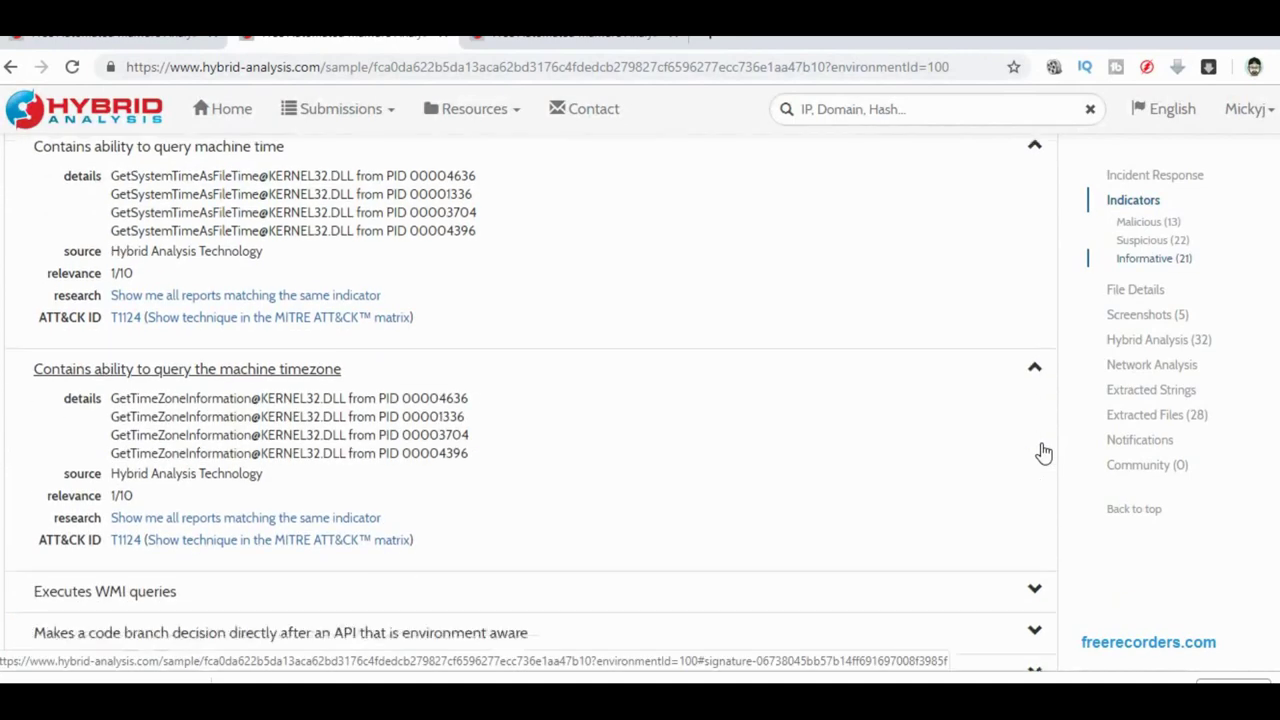
pyautogui.scroll(-3, 1040, 452)
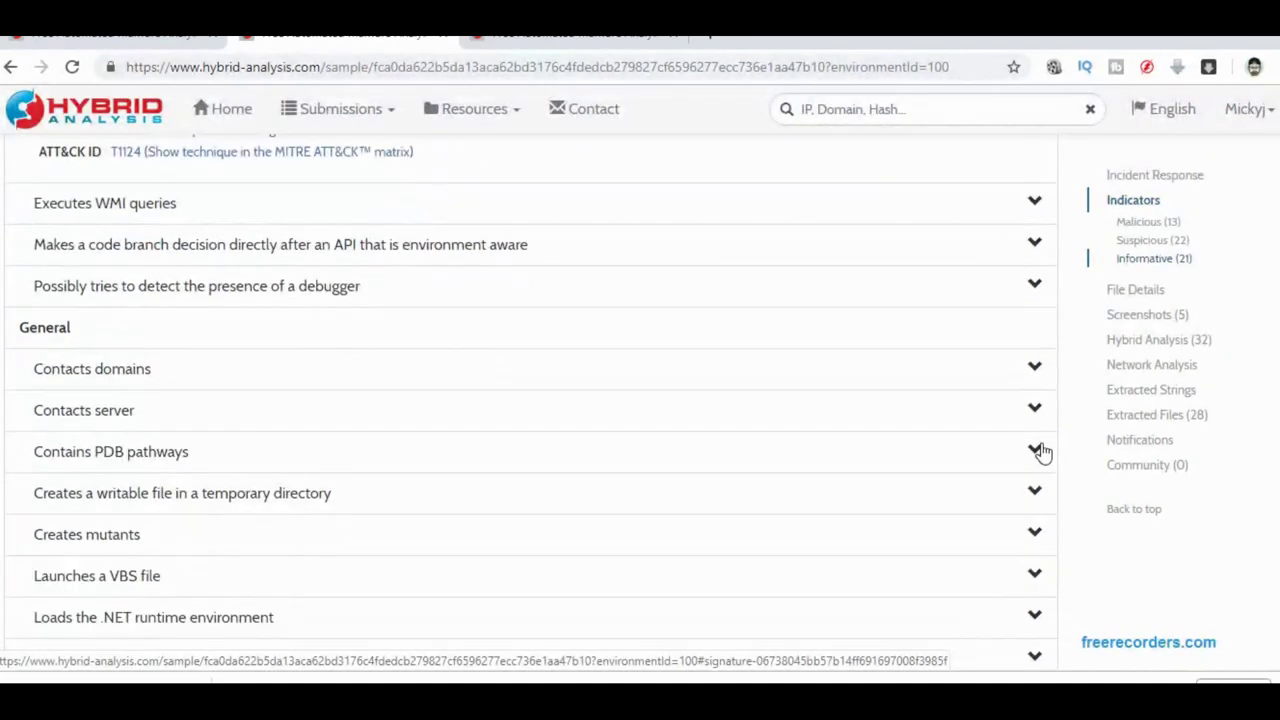
# Expand the Contacts server and Contains PDB pathways informative indicators.
pyautogui.click(1039, 299)
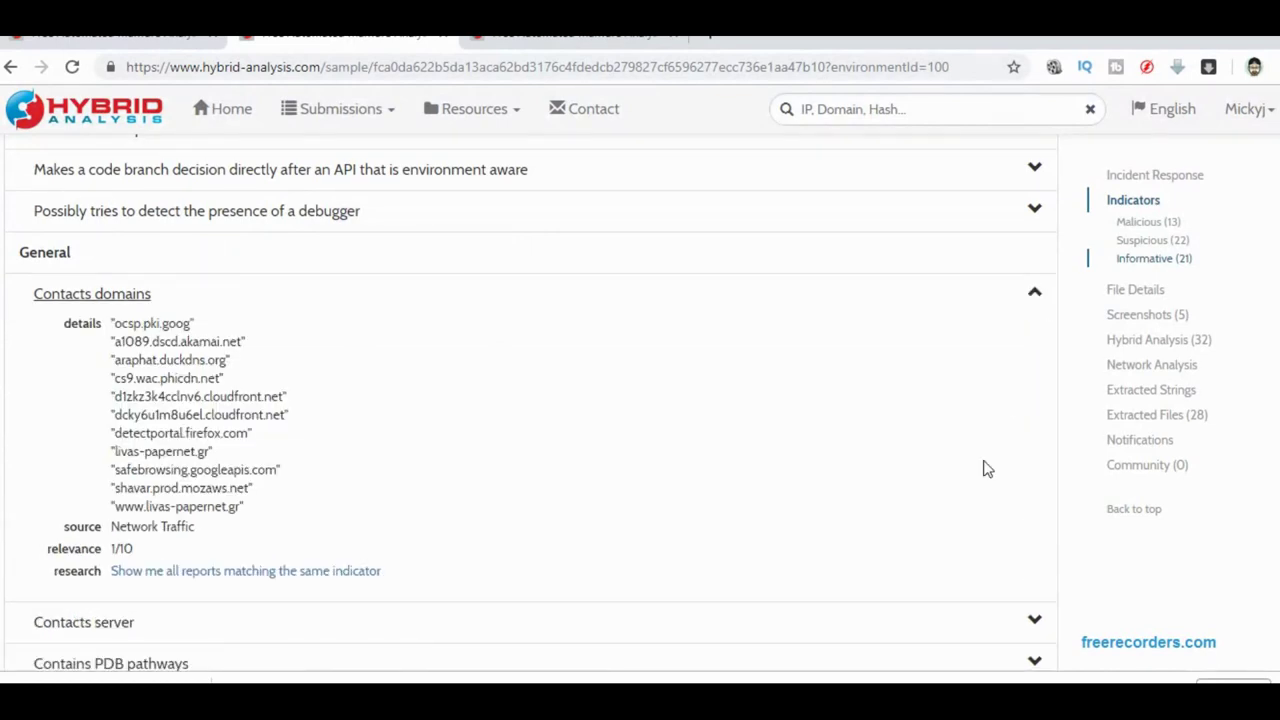
pyautogui.scroll(-4, 986, 468)
pyautogui.scroll(1, 986, 468)
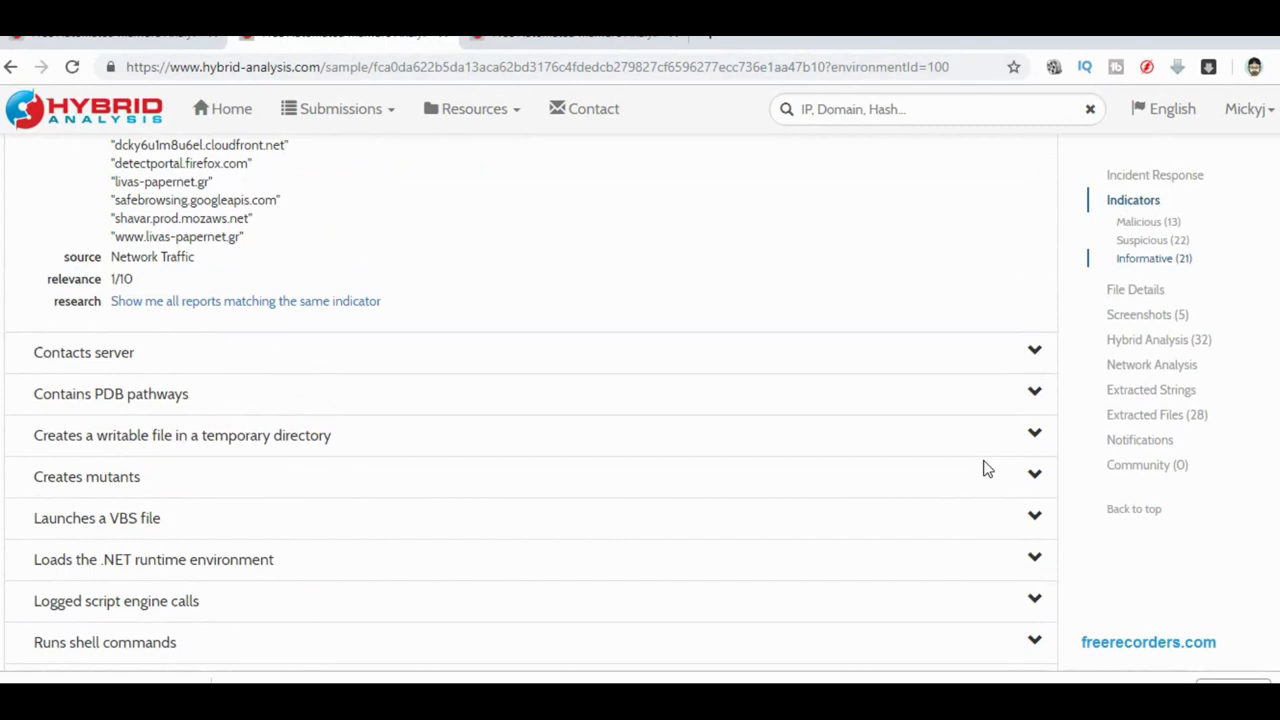
pyautogui.scroll(1, 986, 468)
pyautogui.scroll(1, 986, 468)
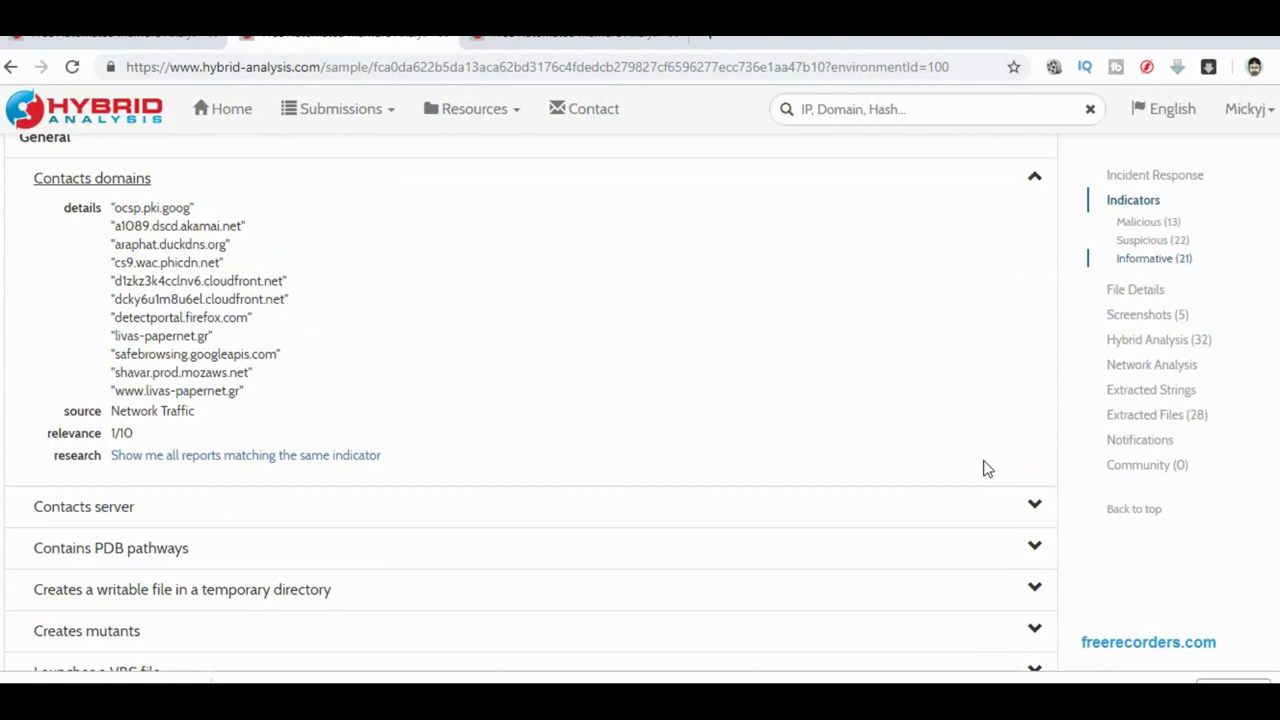
pyautogui.scroll(-3, 986, 468)
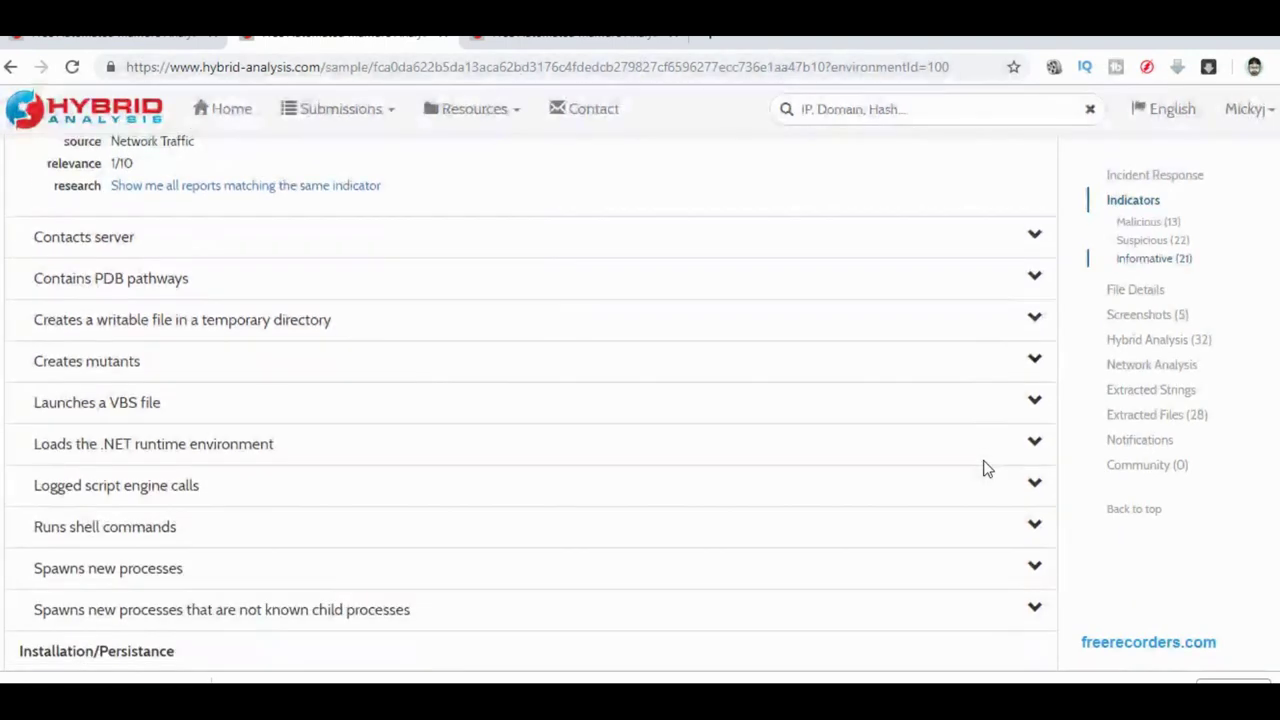
pyautogui.click(1045, 241)
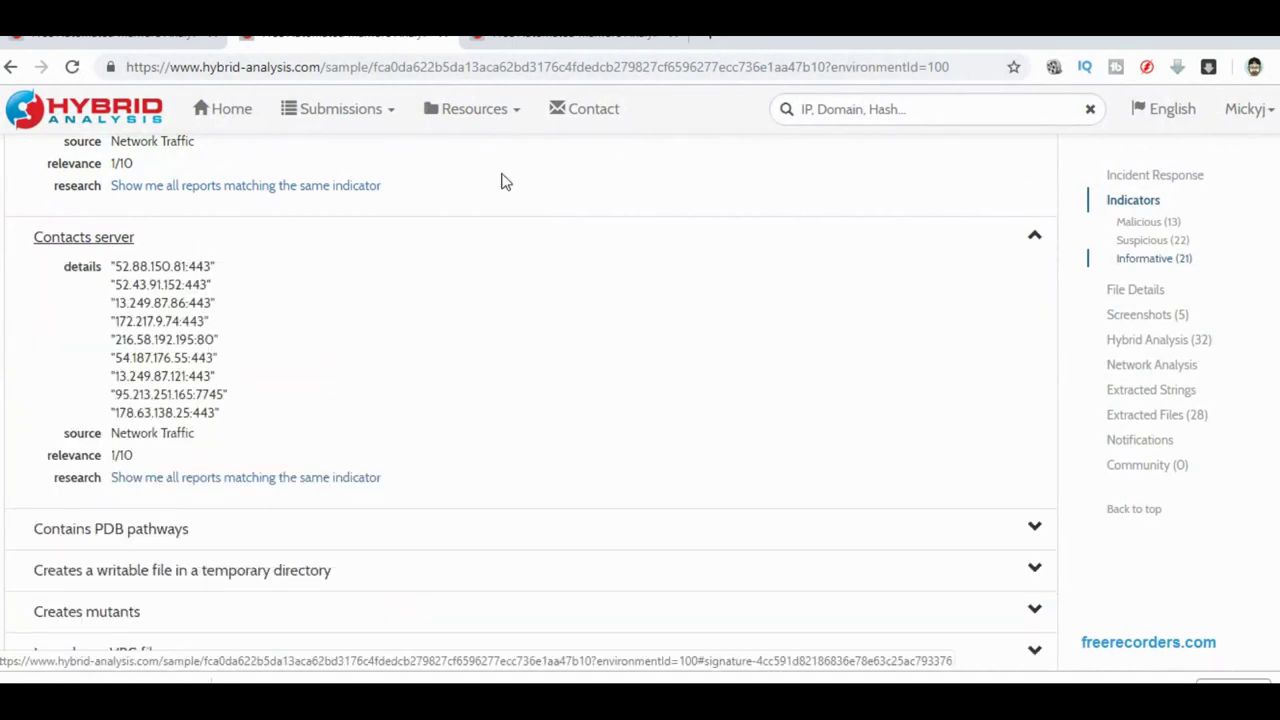
pyautogui.click(1035, 527)
# Expand the %TEMP% .vbs temporary-file indicator and the Creates mutants indicator (relevance 3/10).
pyautogui.scroll(-1, 1040, 530)
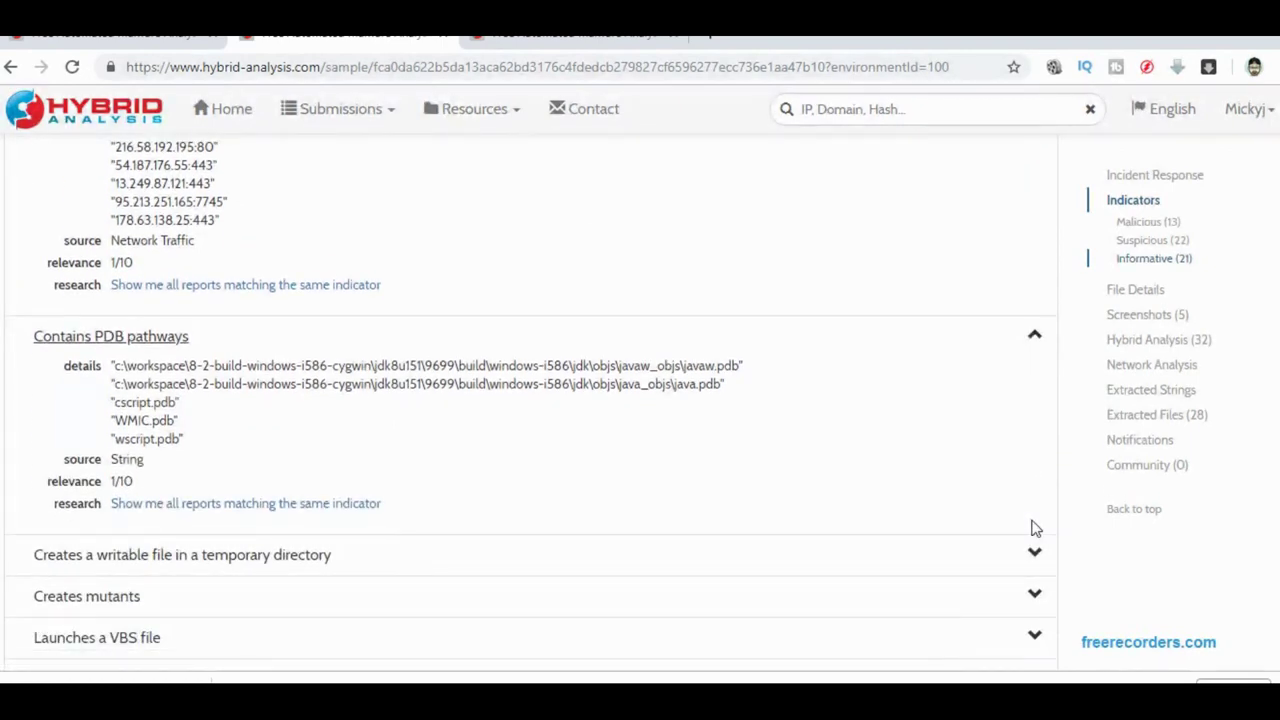
pyautogui.scroll(-3, 1035, 528)
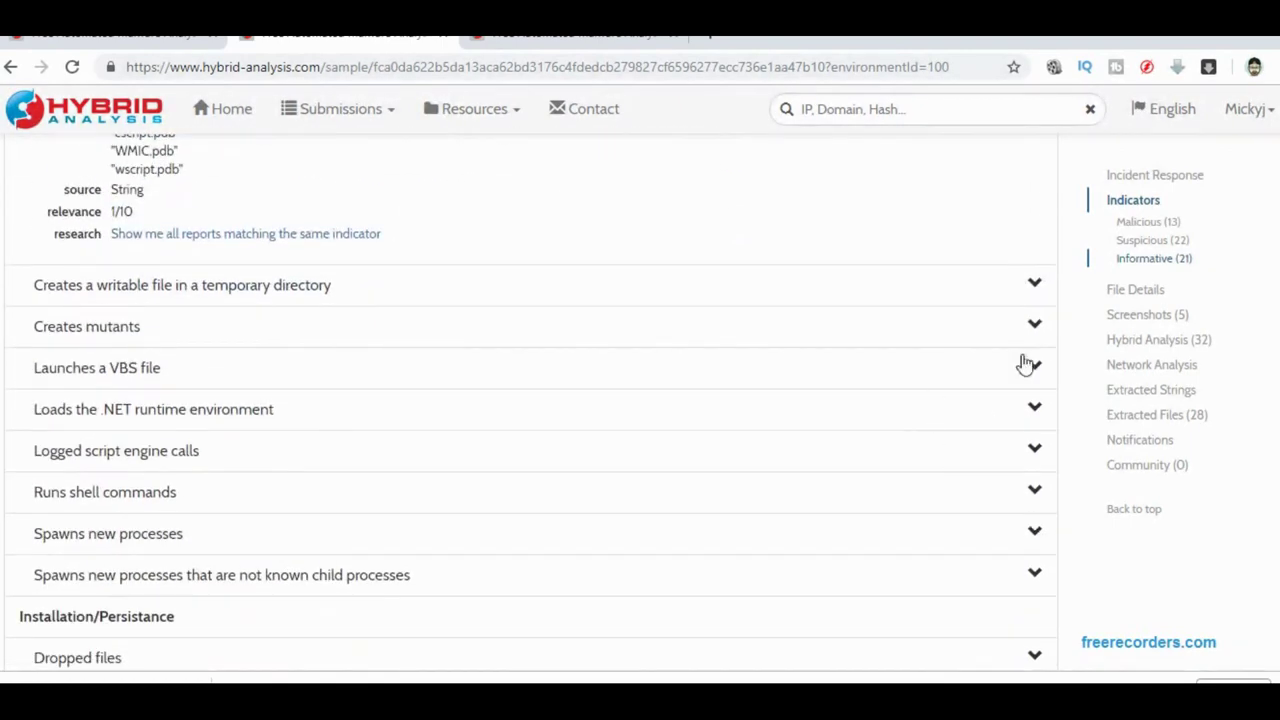
pyautogui.click(1035, 288)
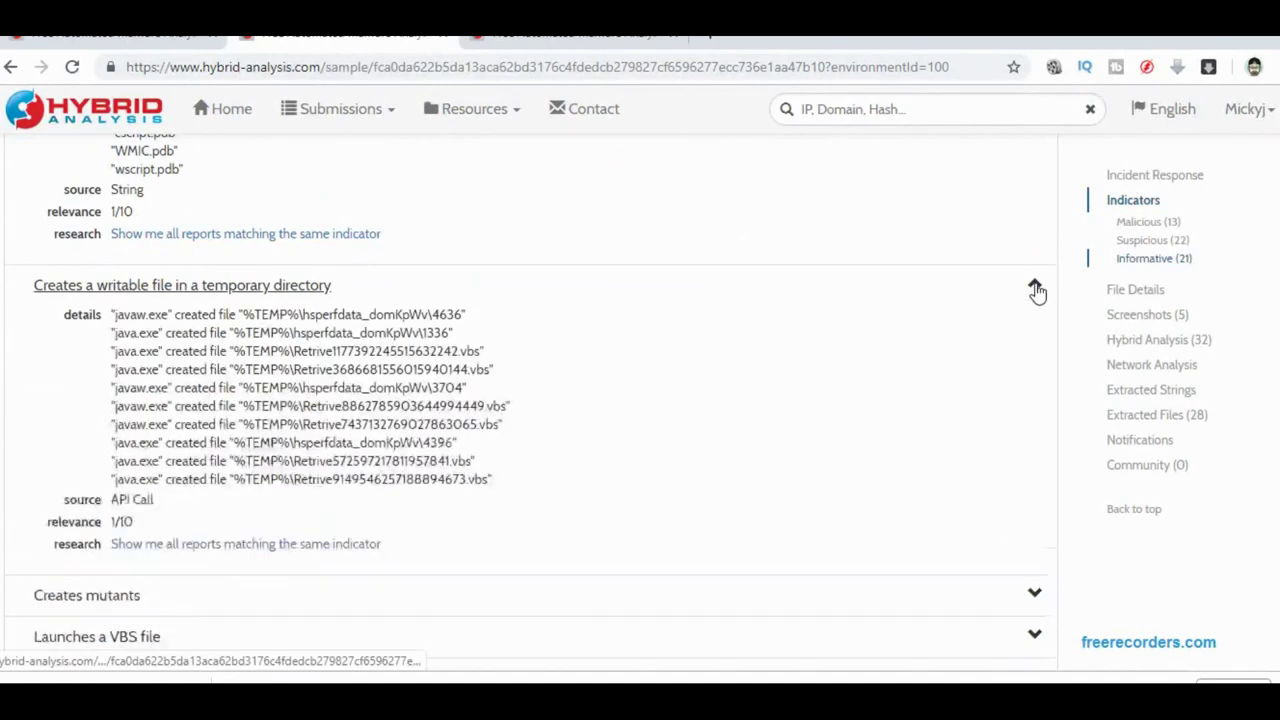
pyautogui.scroll(-2, 1036, 291)
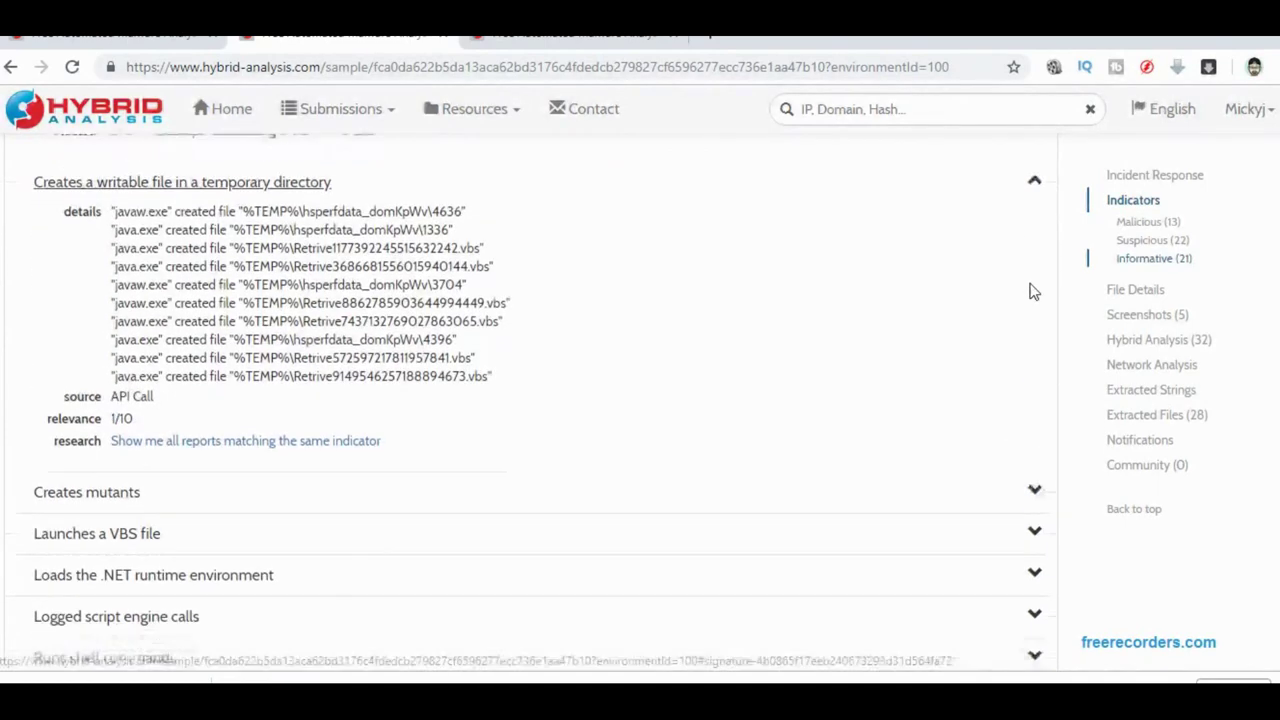
pyautogui.scroll(-2, 1036, 290)
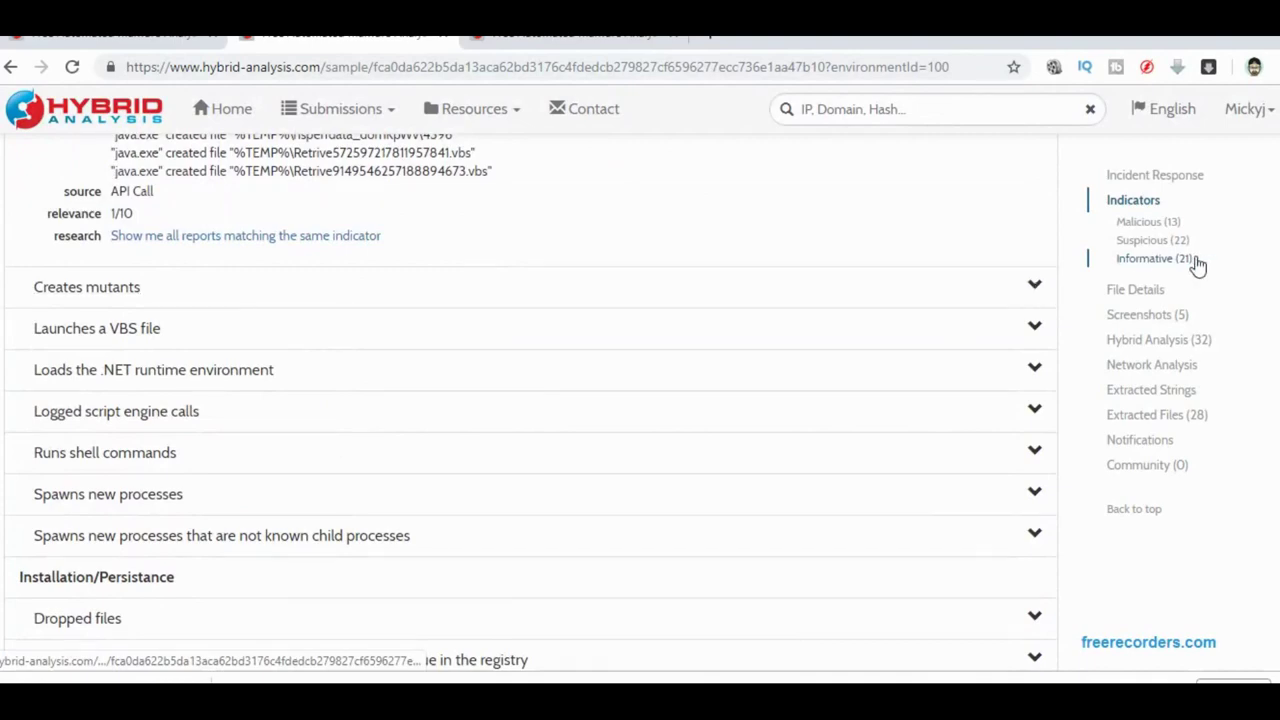
pyautogui.click(1042, 288)
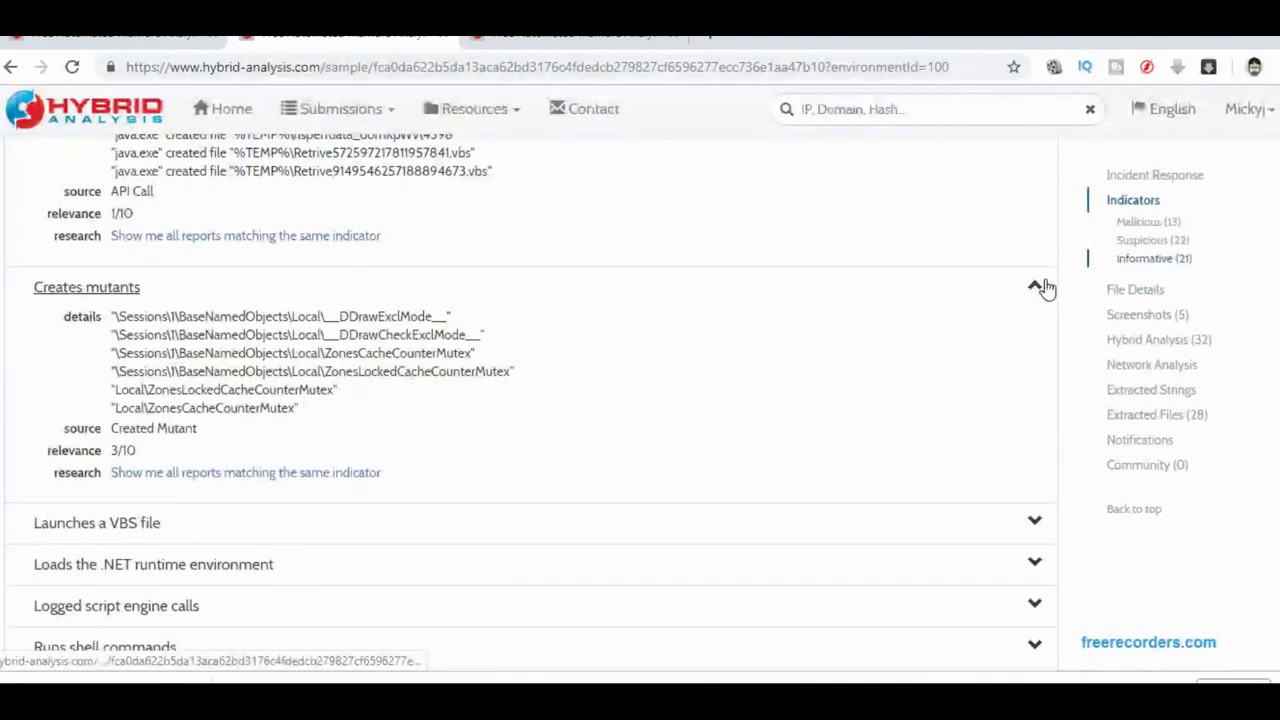
pyautogui.scroll(-4, 1044, 289)
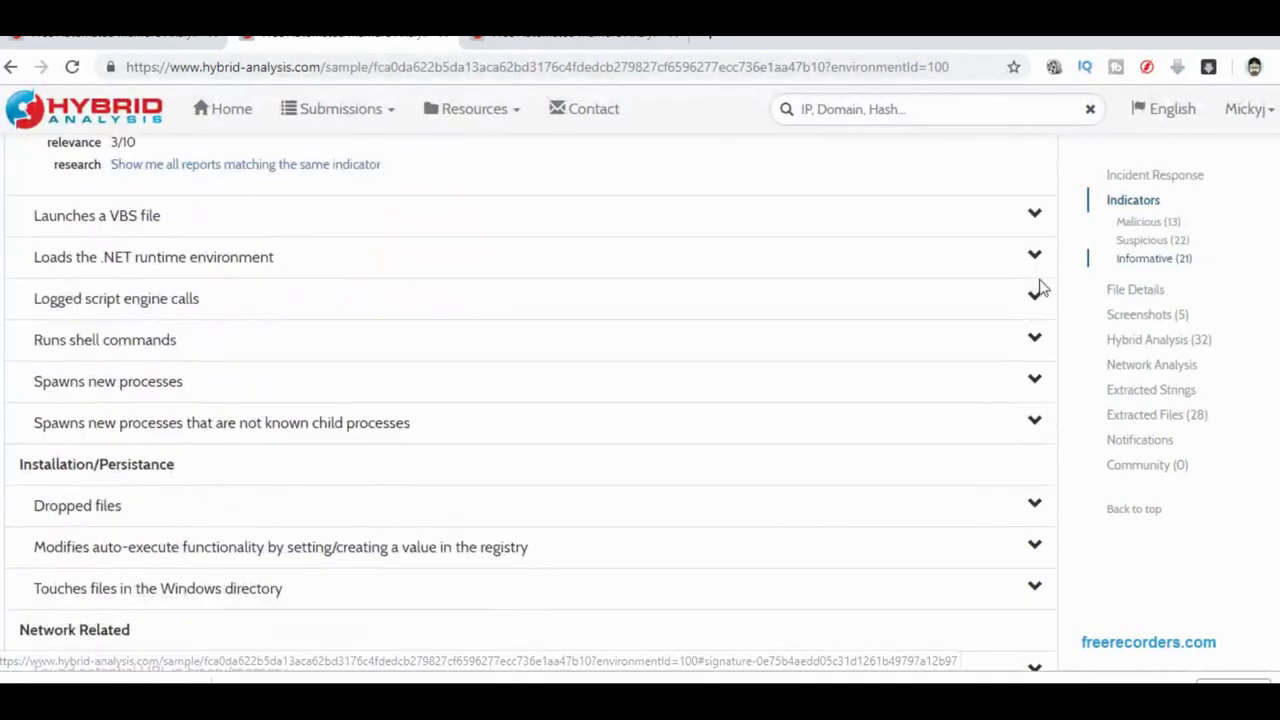
# Expand the Launches a VBS file and Loads the .NET runtime indicators.
pyautogui.click(1036, 215)
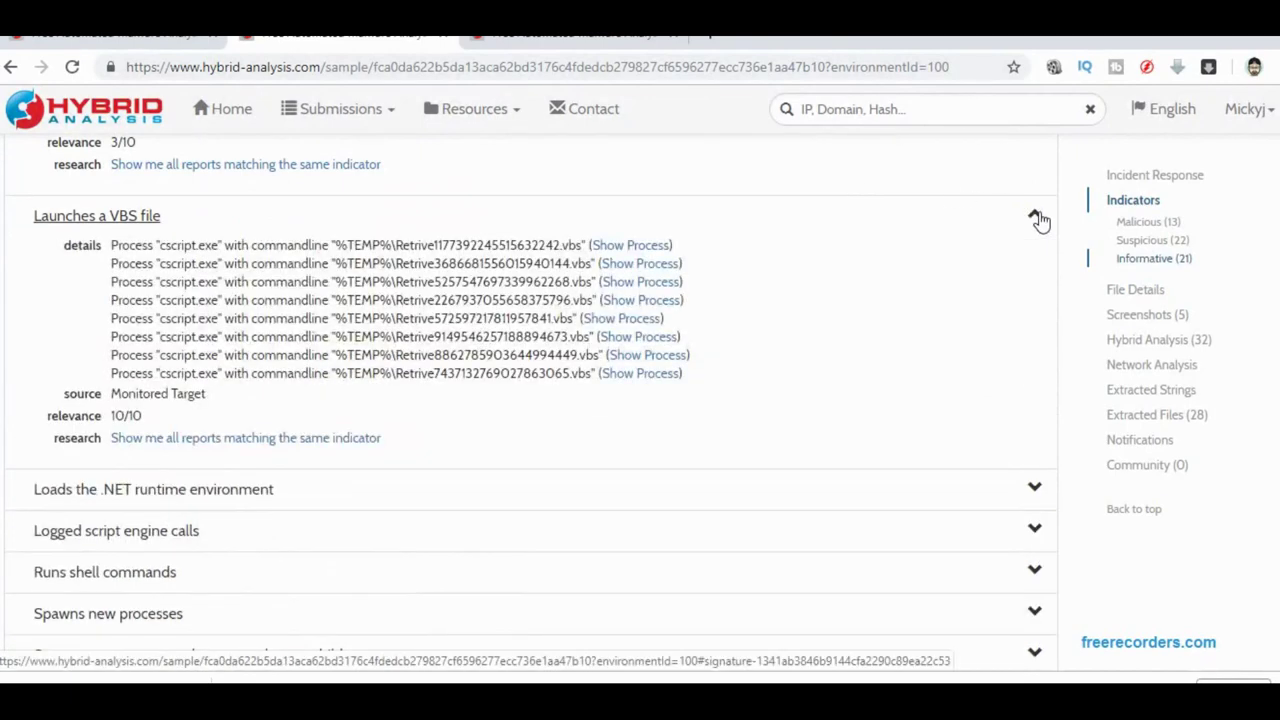
pyautogui.click(1034, 488)
pyautogui.scroll(-1, 1041, 490)
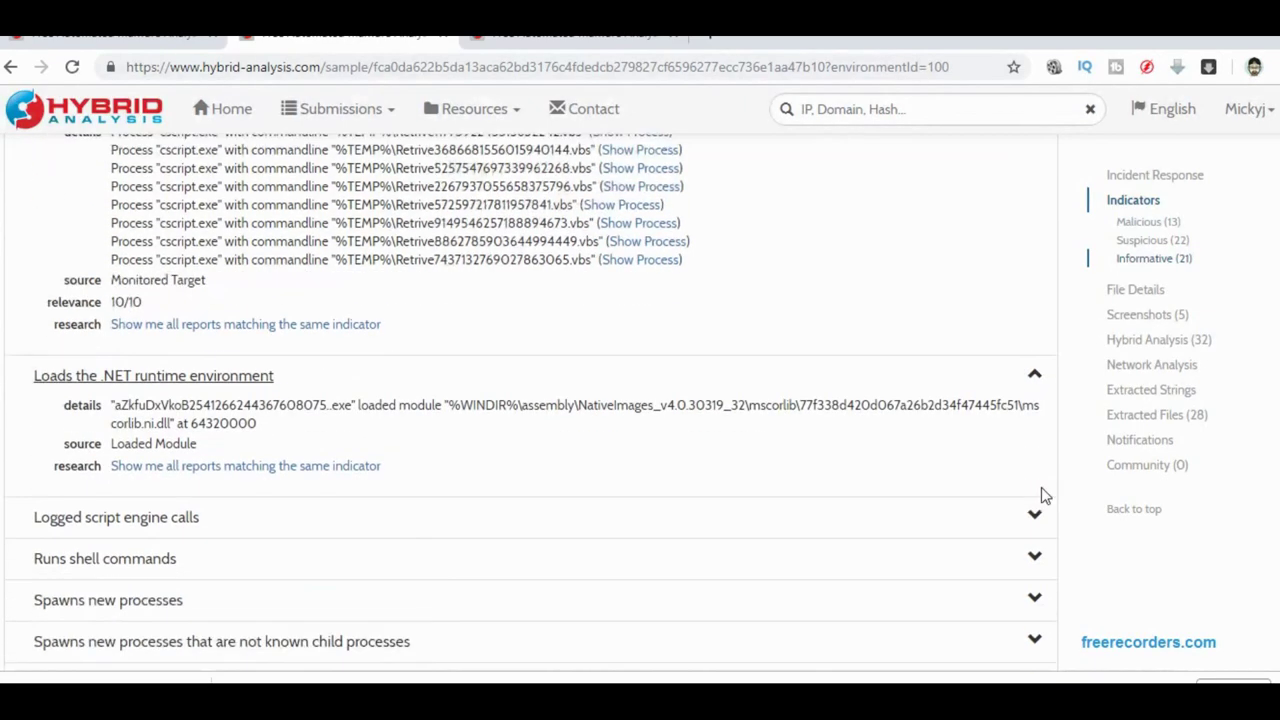
pyautogui.scroll(-2, 1041, 487)
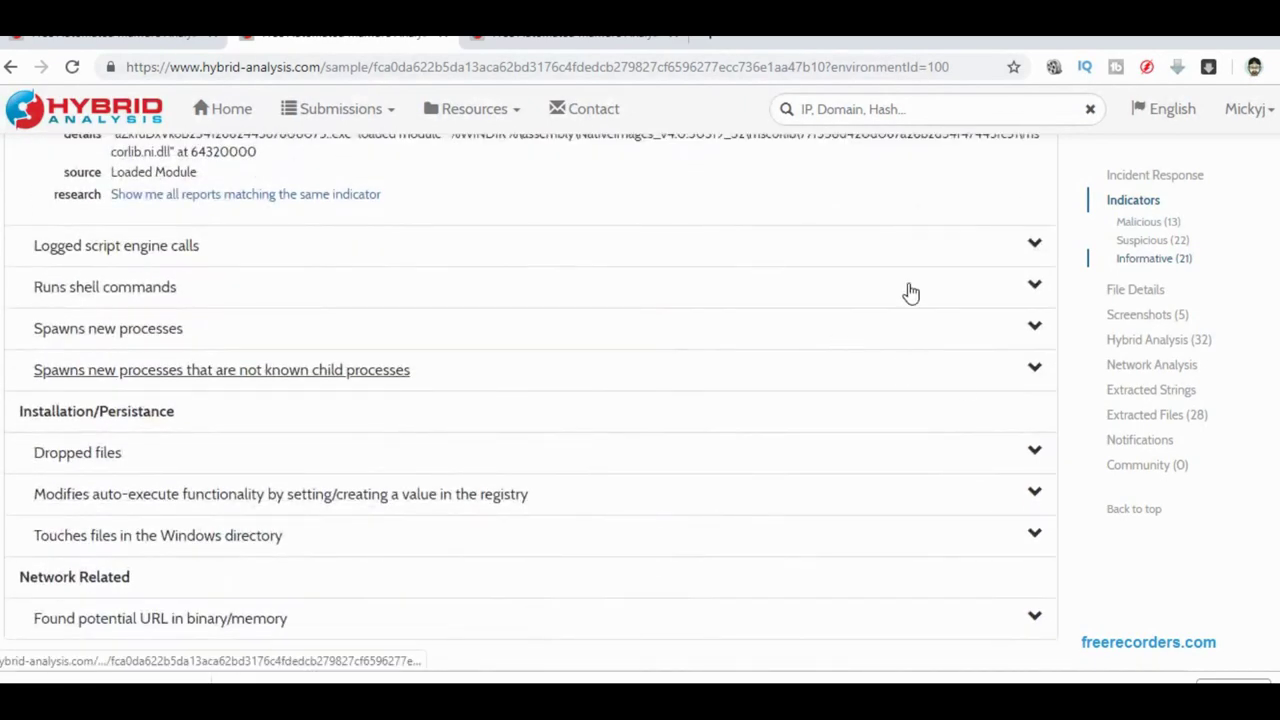
# Expand script engine calls, shell commands and spawned processes, showing cscript.exe .vbs runs and reg.exe Run key.
pyautogui.click(1035, 245)
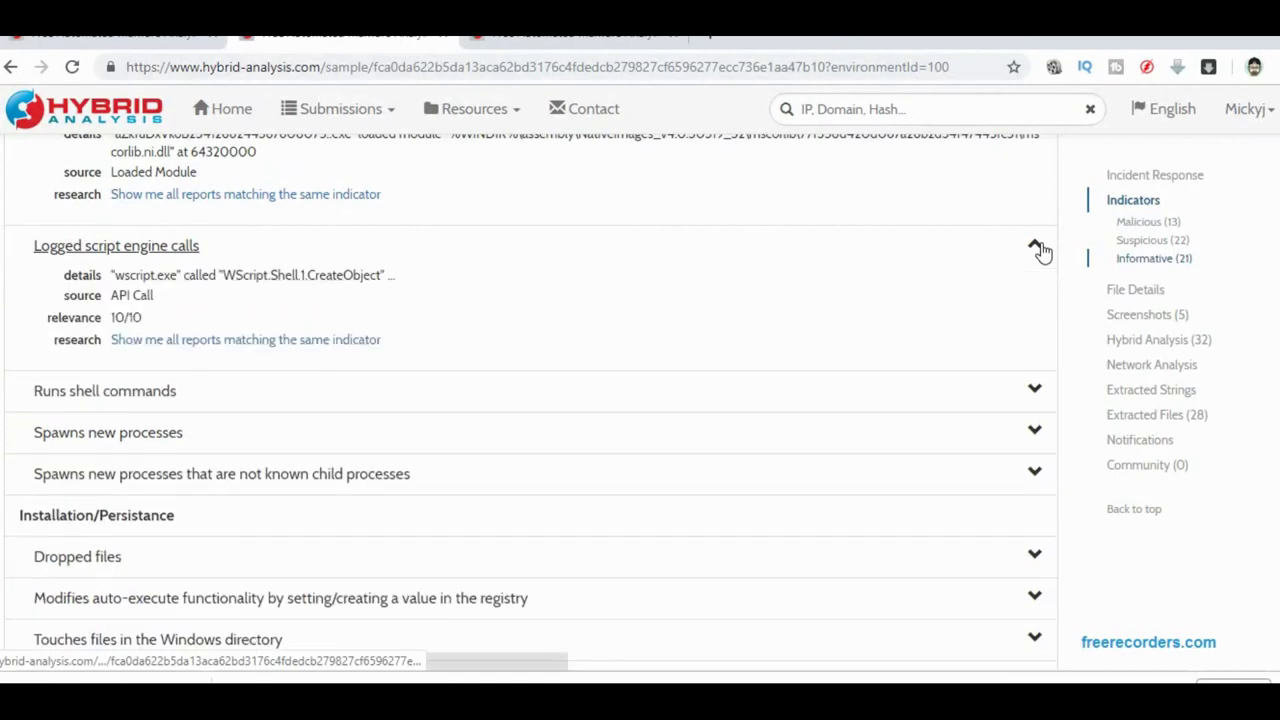
pyautogui.click(1035, 391)
pyautogui.scroll(-1, 1040, 398)
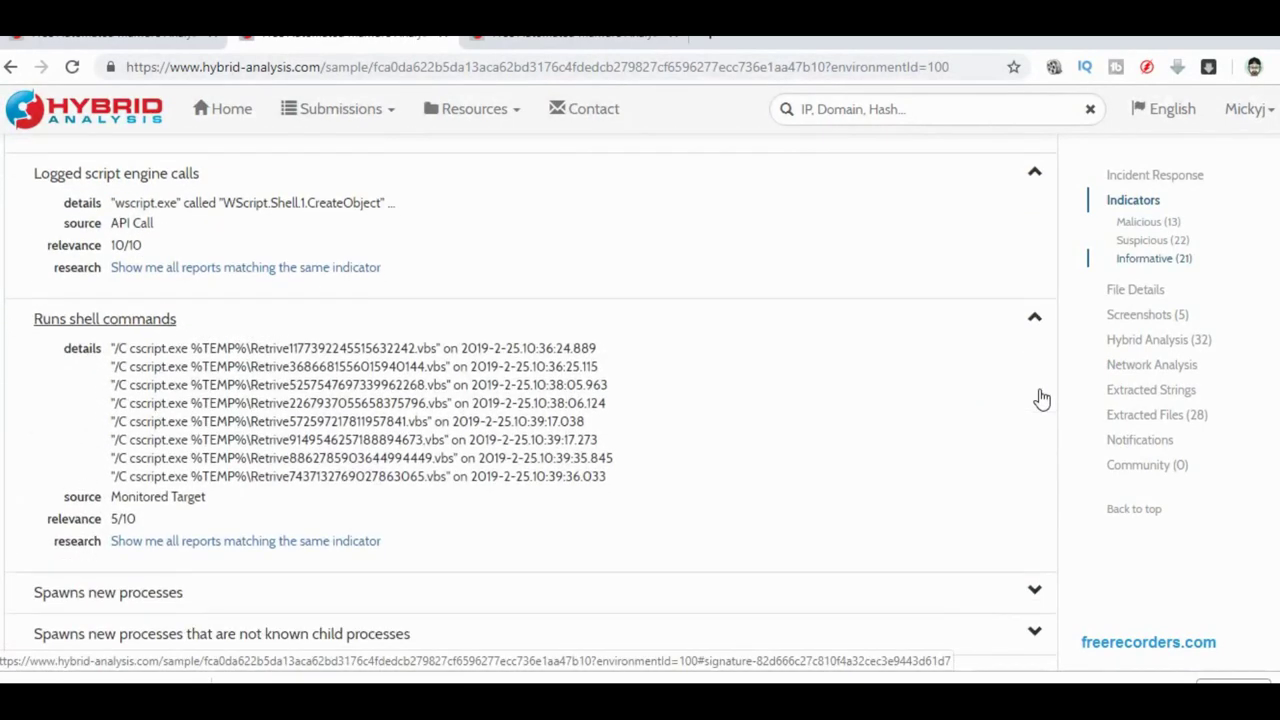
pyautogui.scroll(-3, 1041, 398)
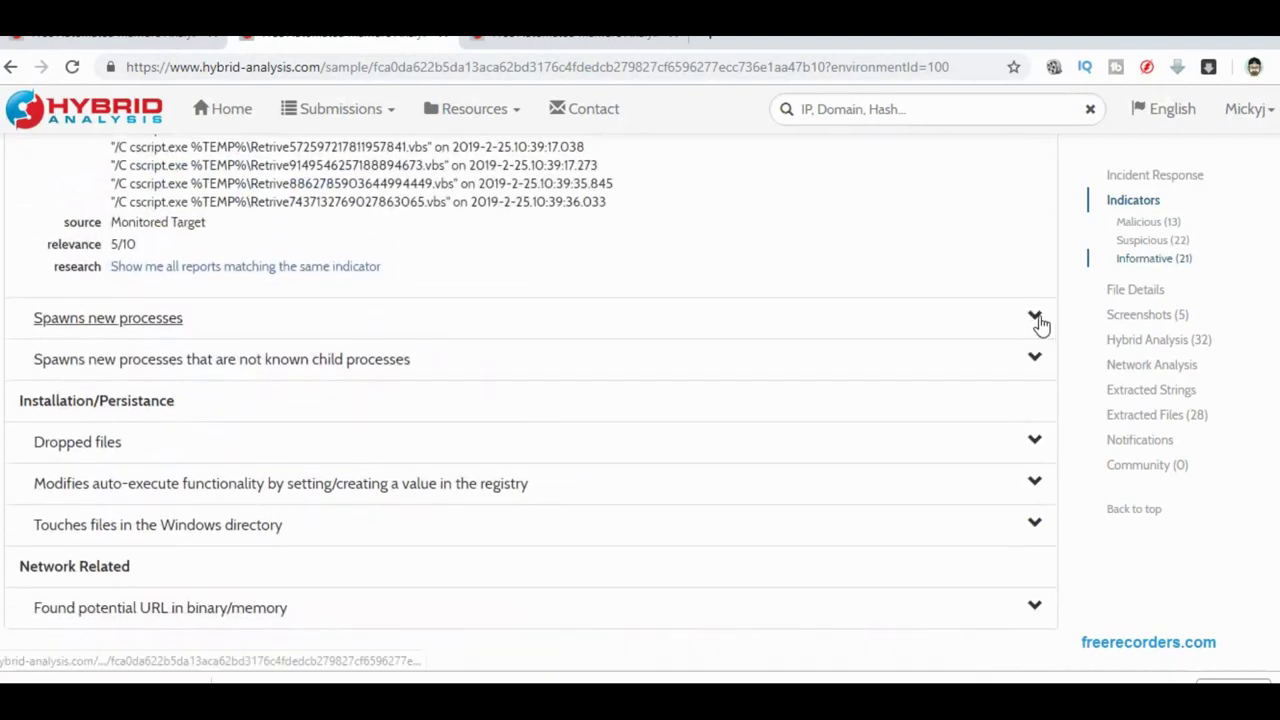
pyautogui.click(1036, 318)
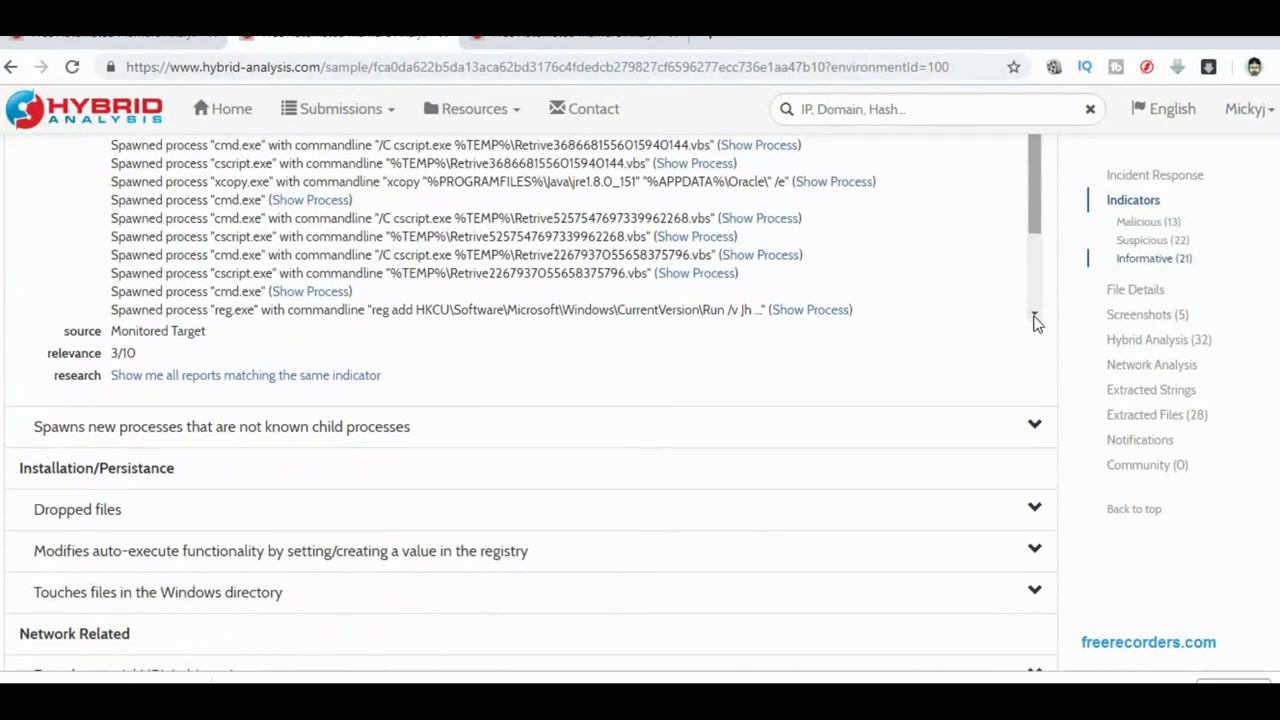
pyautogui.scroll(-1, 1036, 320)
pyautogui.click(1035, 300)
pyautogui.scroll(-3, 1040, 300)
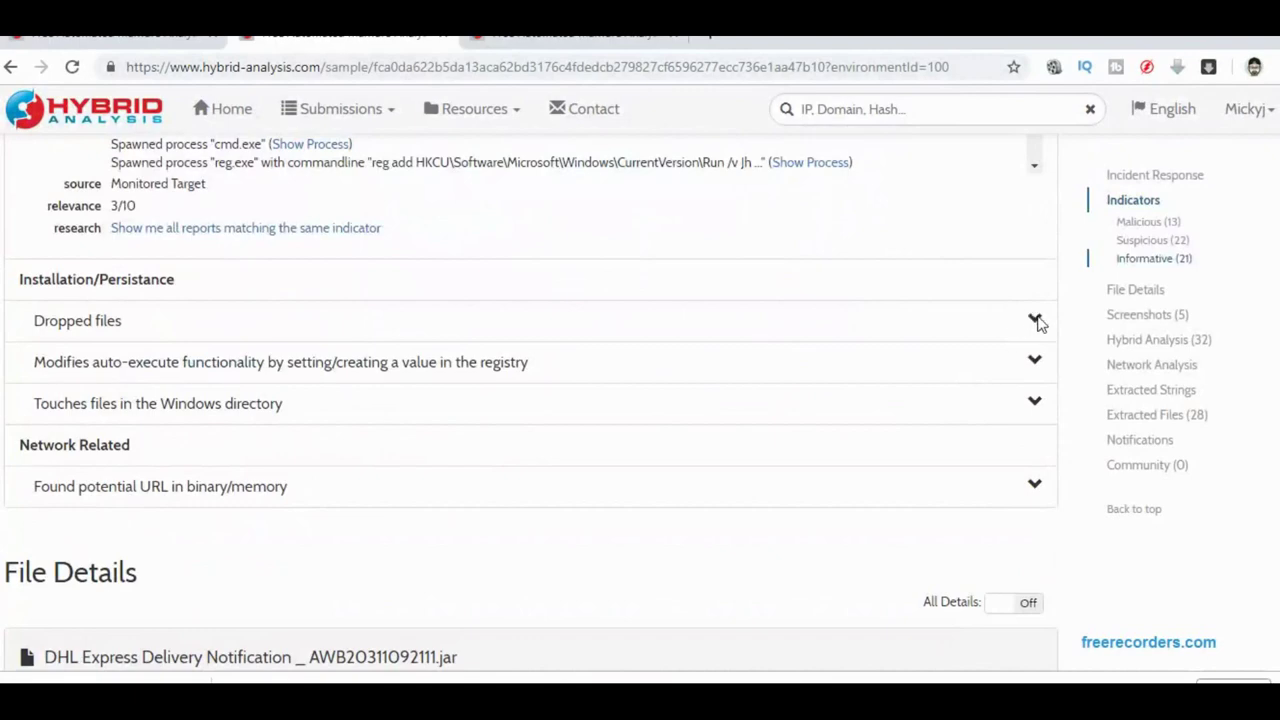
# Expand dropped files, registry auto-execute, Windows-directory and potential URL indicators, revealing domains like araphat.duckdns.org.
pyautogui.click(1036, 320)
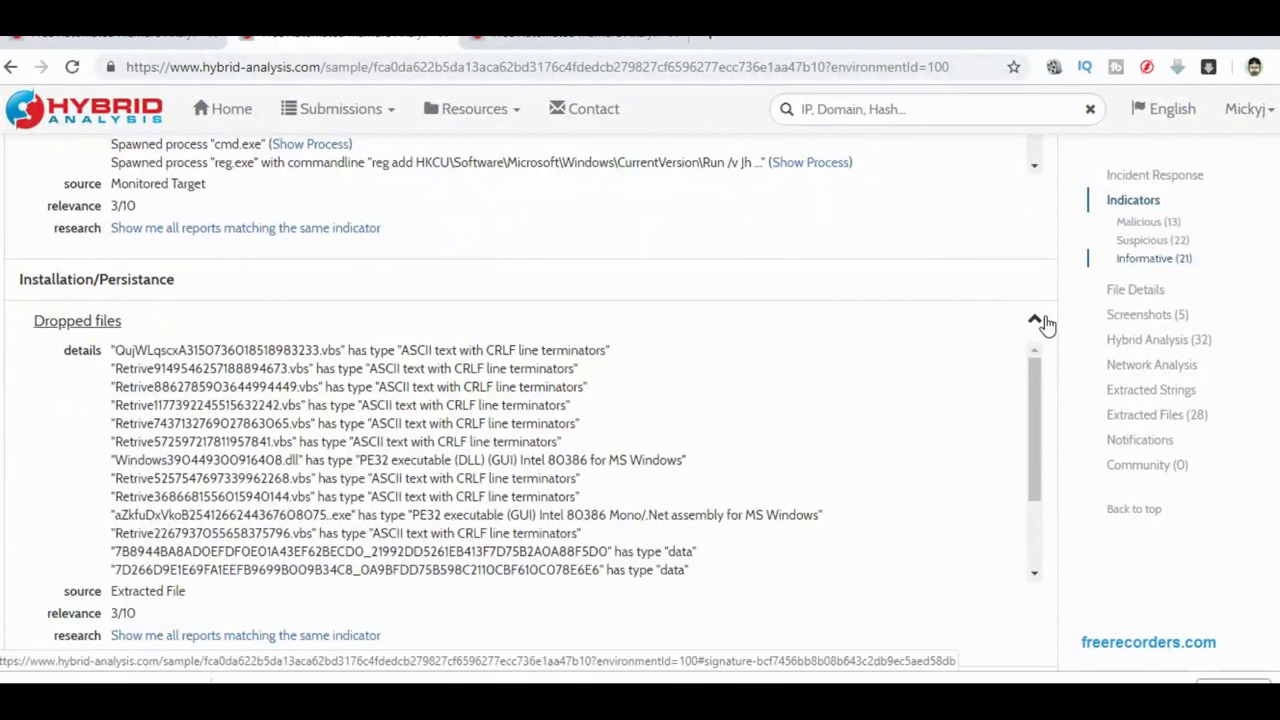
pyautogui.scroll(-3, 1043, 324)
pyautogui.scroll(-1, 1040, 324)
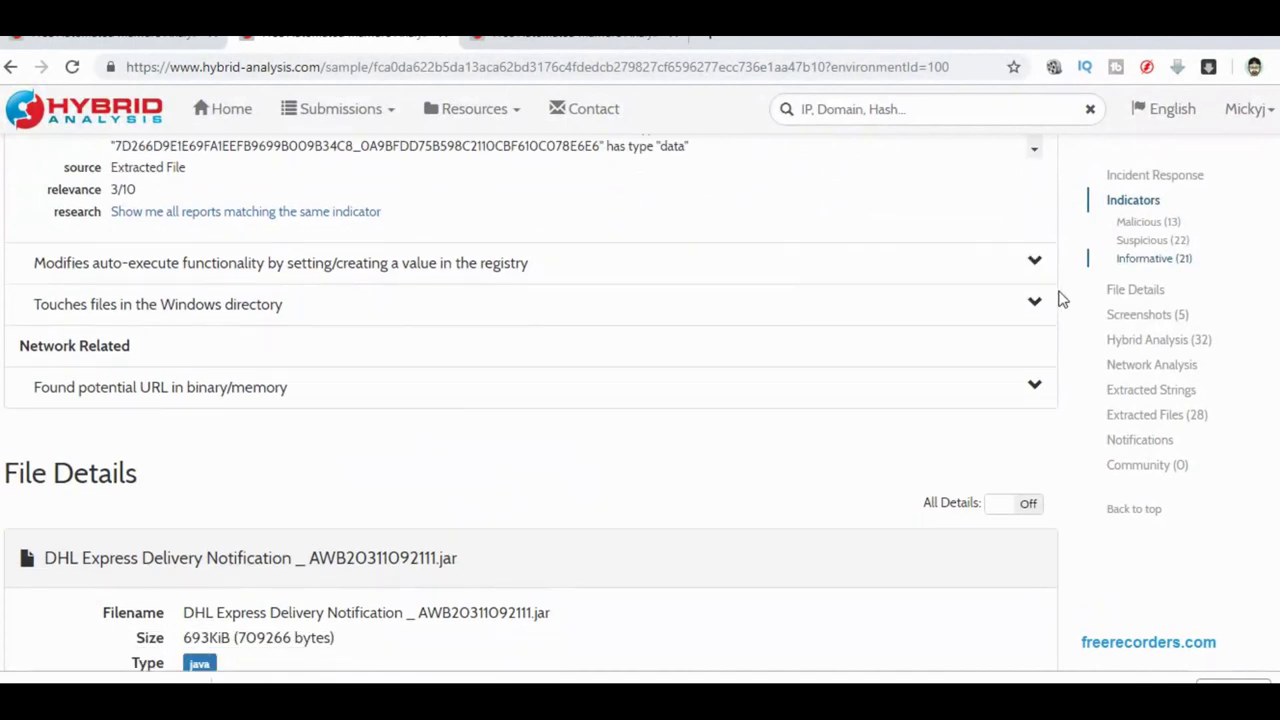
pyautogui.click(1035, 262)
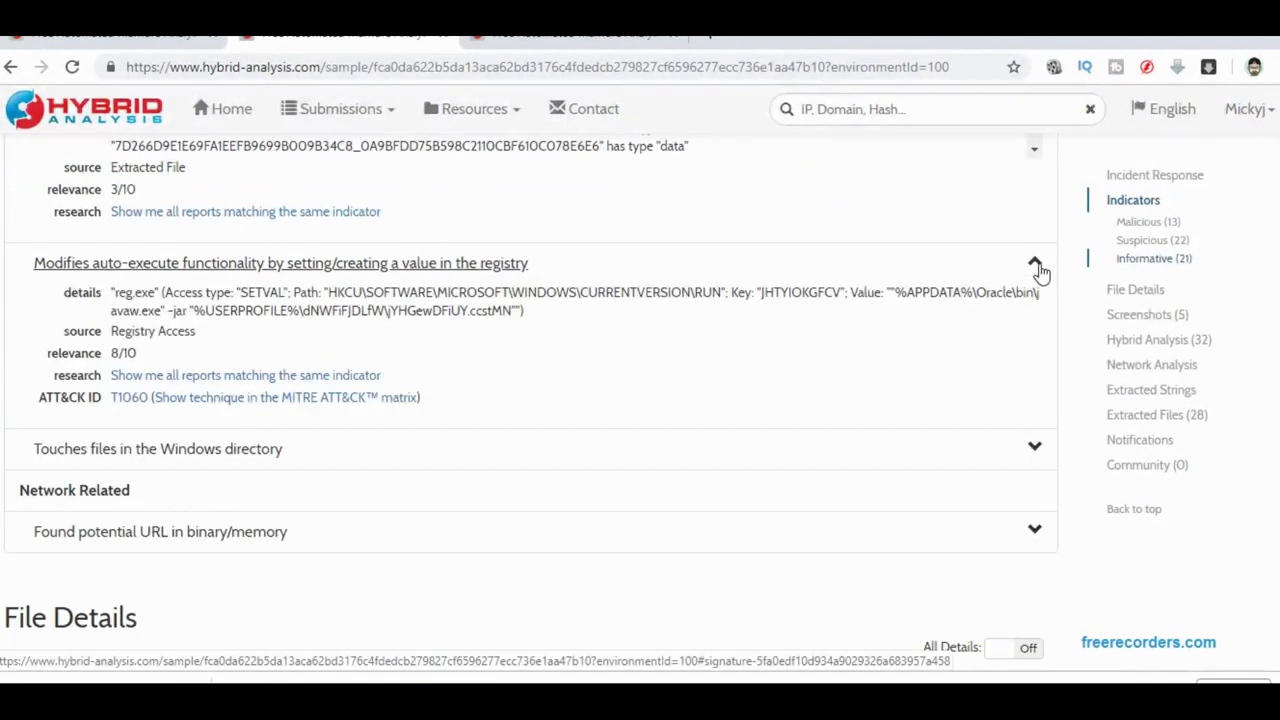
pyautogui.scroll(-2, 1040, 270)
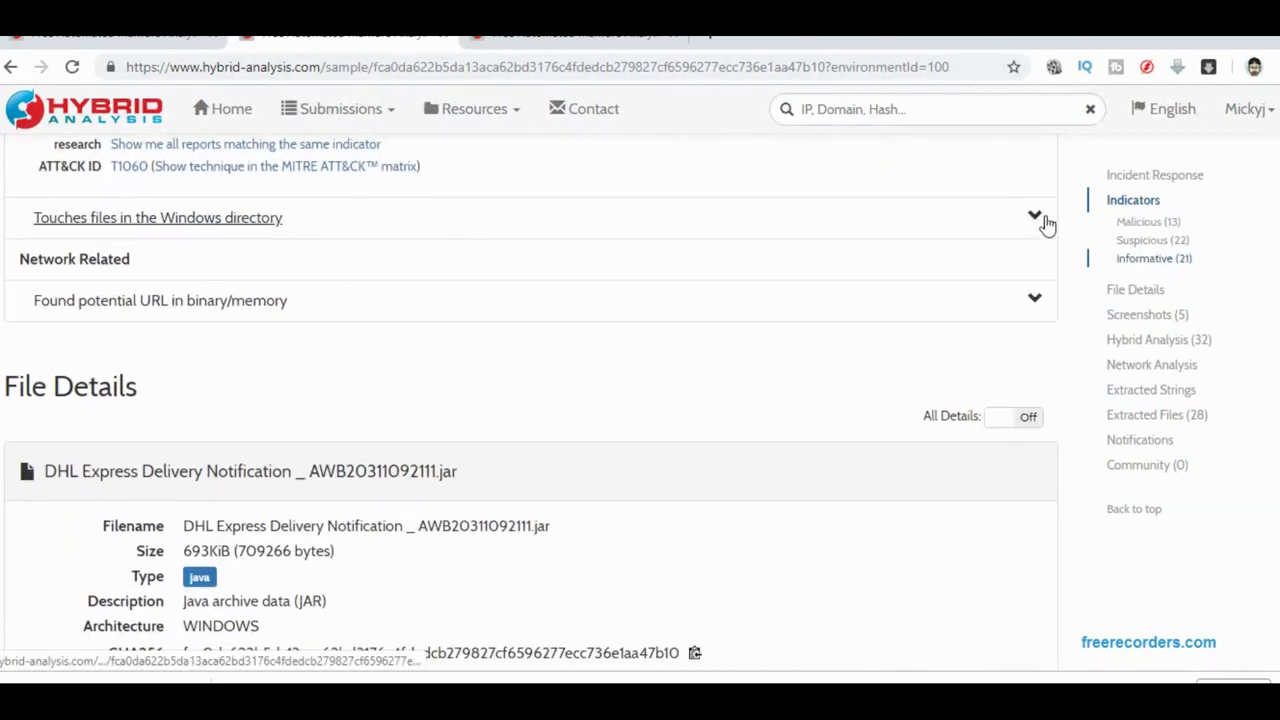
pyautogui.click(1040, 221)
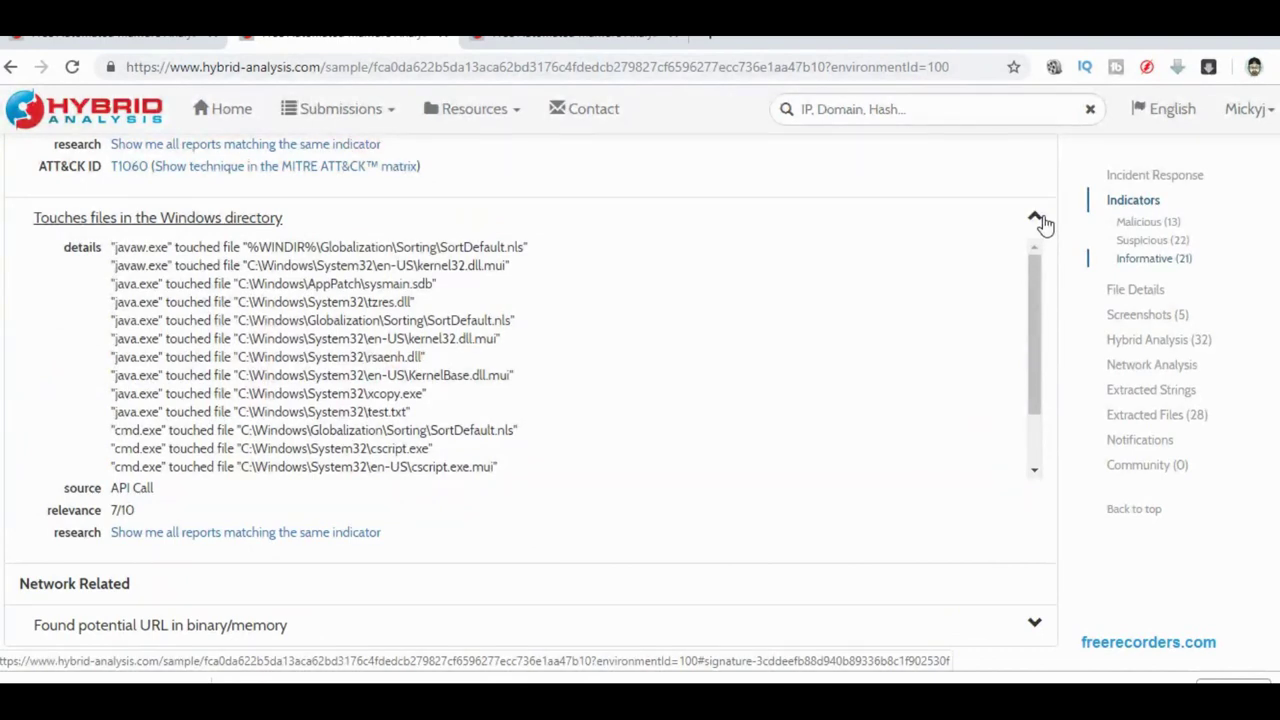
pyautogui.moveTo(1037, 292); pyautogui.dragTo(1044, 371)
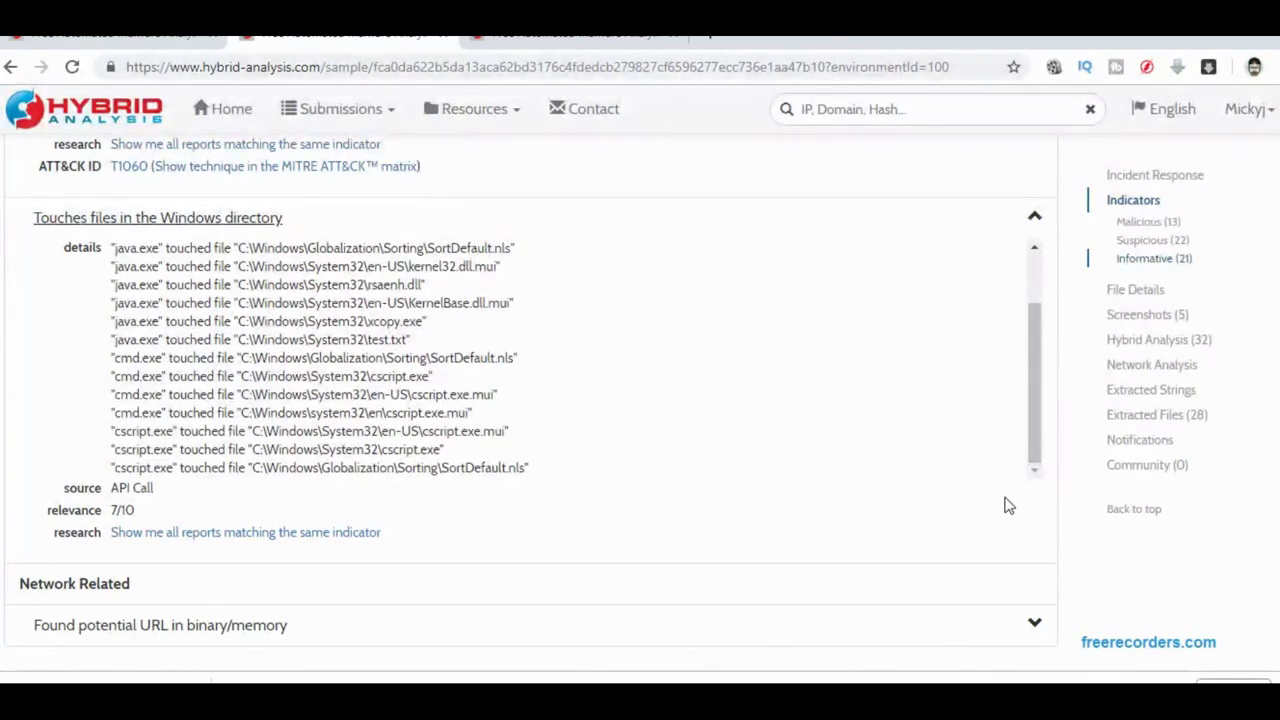
pyautogui.scroll(-2, 1012, 497)
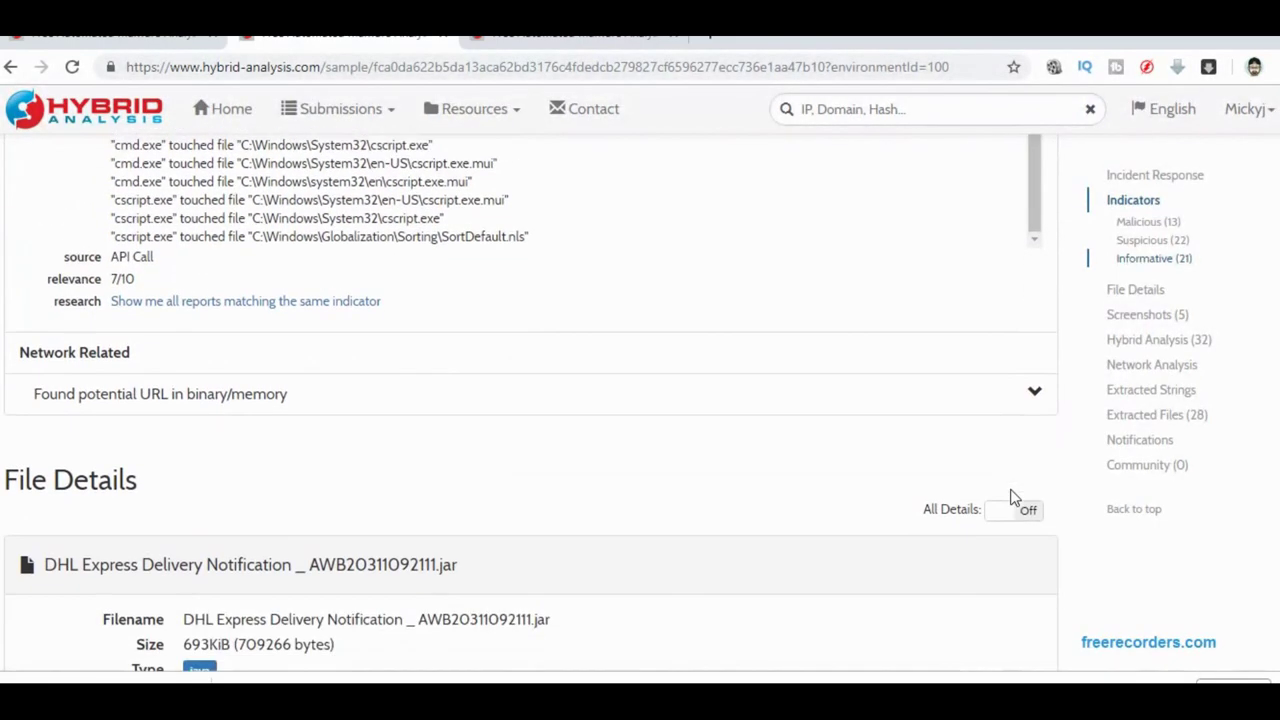
pyautogui.click(1036, 395)
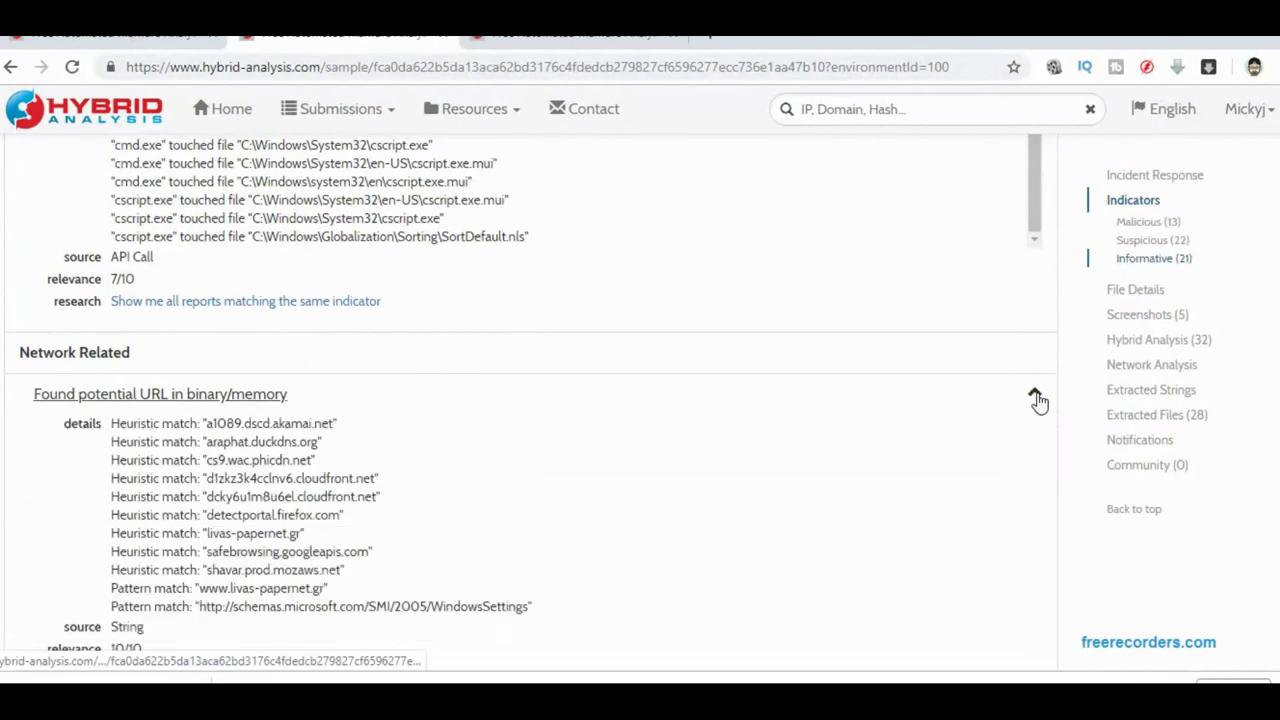
# Scroll the DHL report down to the process tree of 32 processes rooted at javaw.exe.
pyautogui.scroll(-1, 1054, 420)
pyautogui.scroll(-5, 1055, 422)
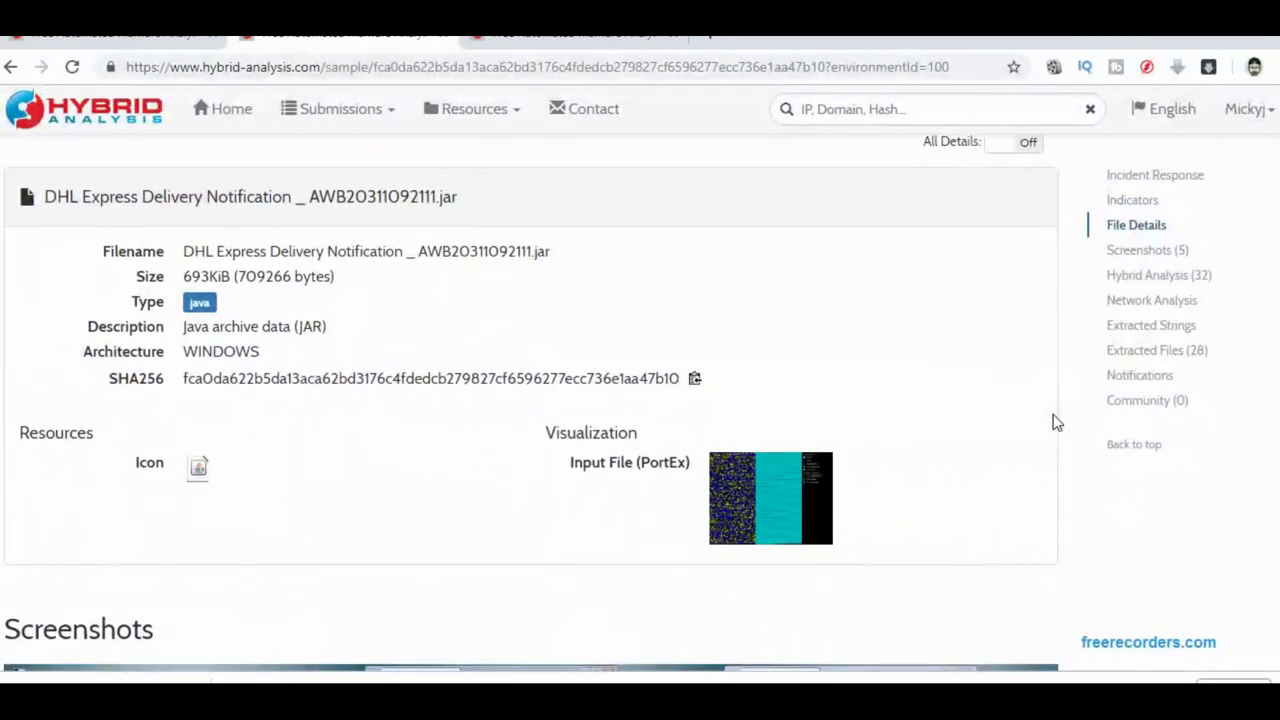
pyautogui.scroll(-1, 1057, 422)
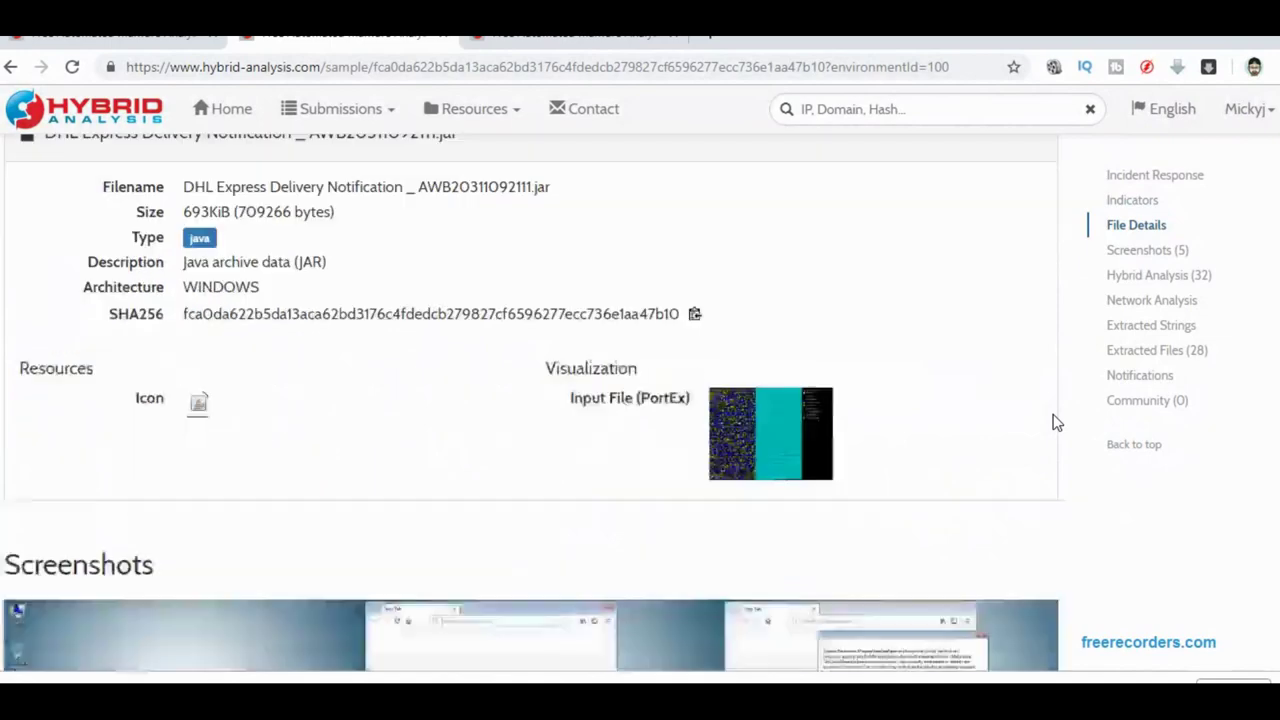
pyautogui.scroll(-9, 1057, 422)
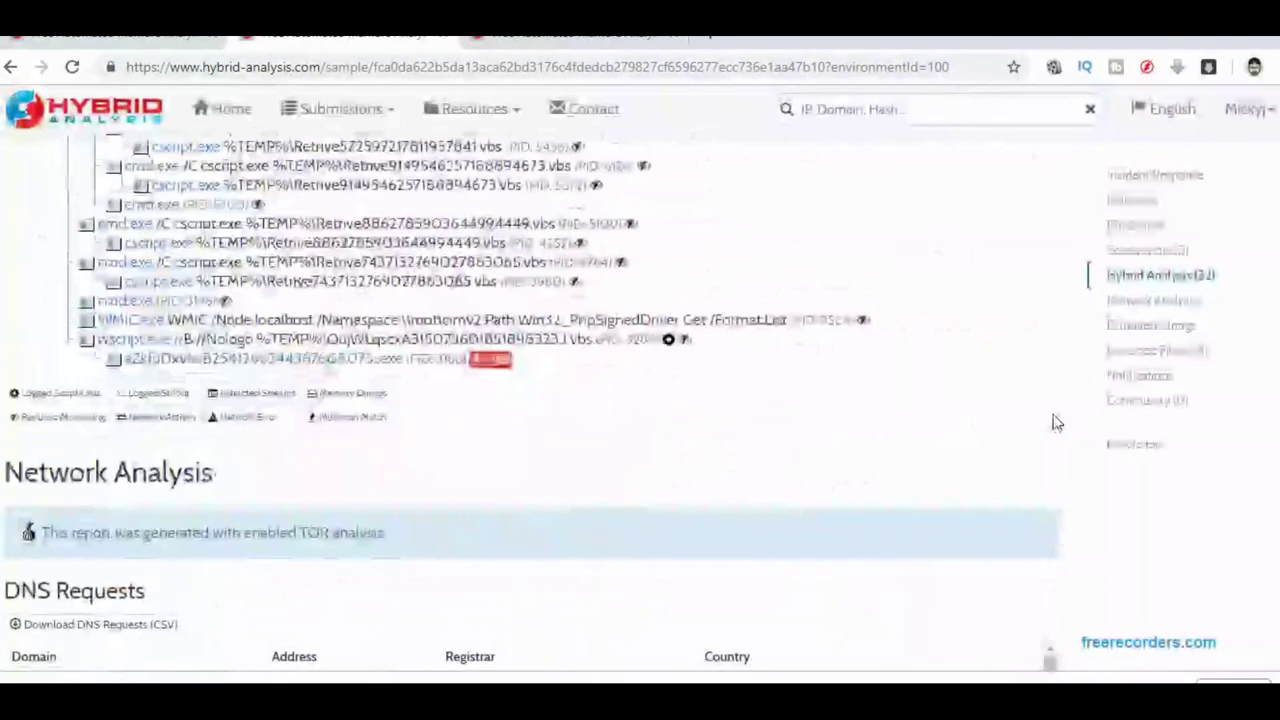
pyautogui.scroll(5, 1057, 422)
pyautogui.scroll(2, 1057, 422)
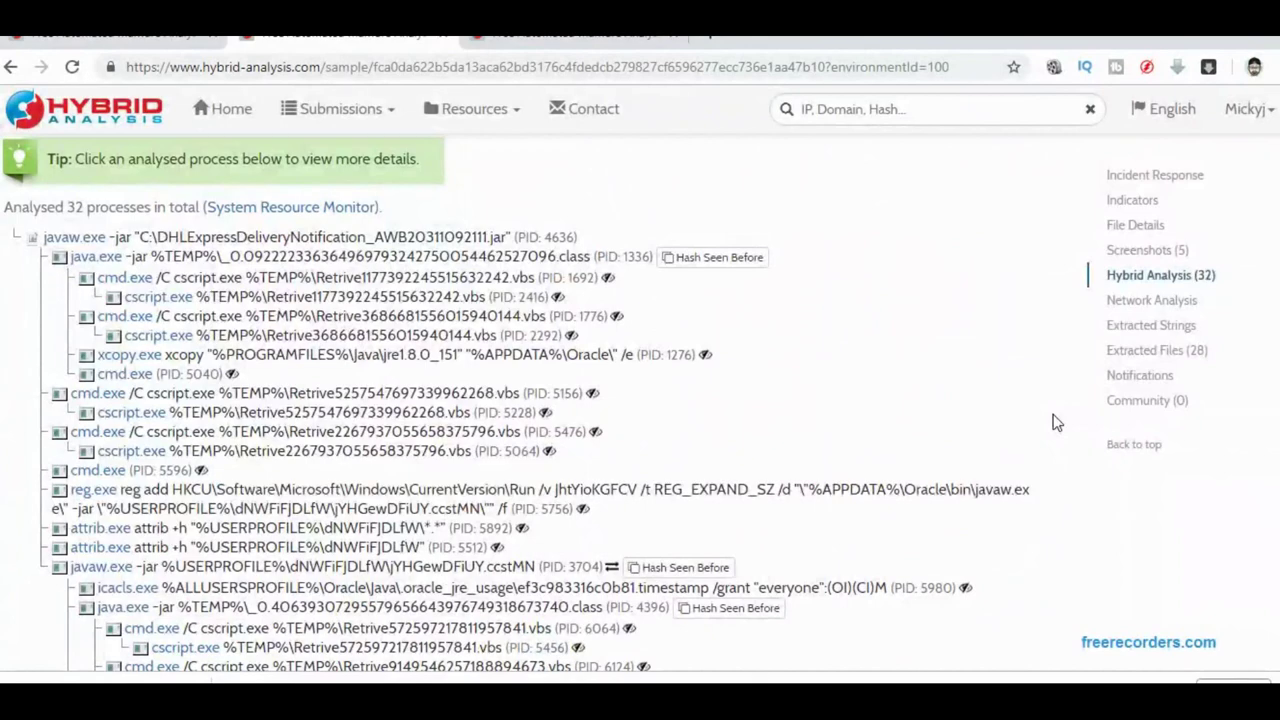
# Review DNS requests, contacted hosts and countries, HTTP traffic, memory forensics, and the Adwind Suricata alert.
pyautogui.scroll(1, 1057, 422)
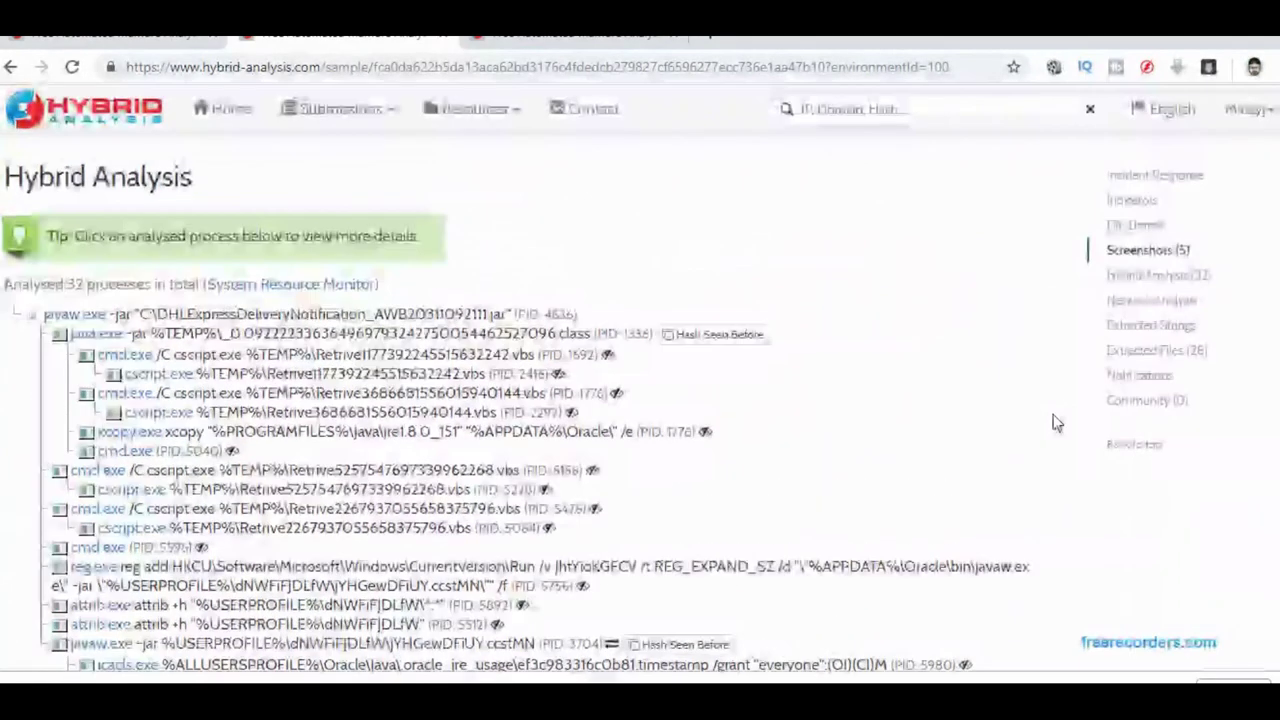
pyautogui.scroll(-2, 1057, 422)
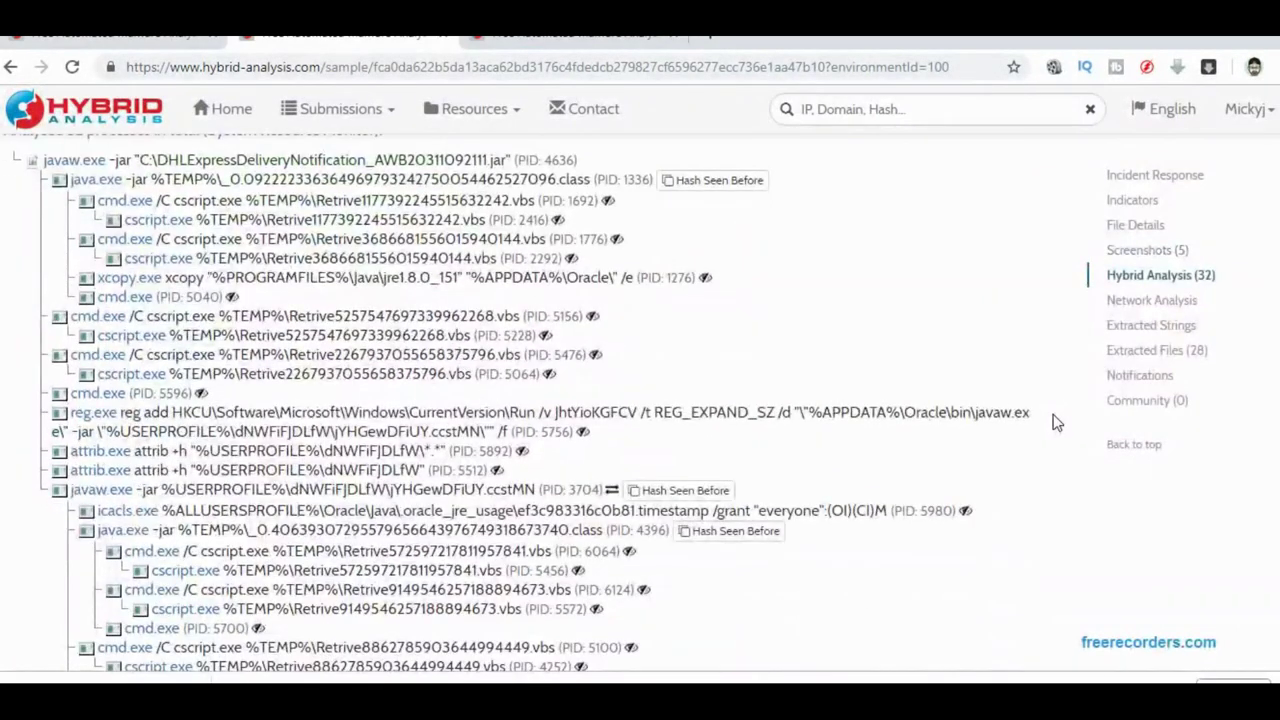
pyautogui.scroll(-1, 1057, 422)
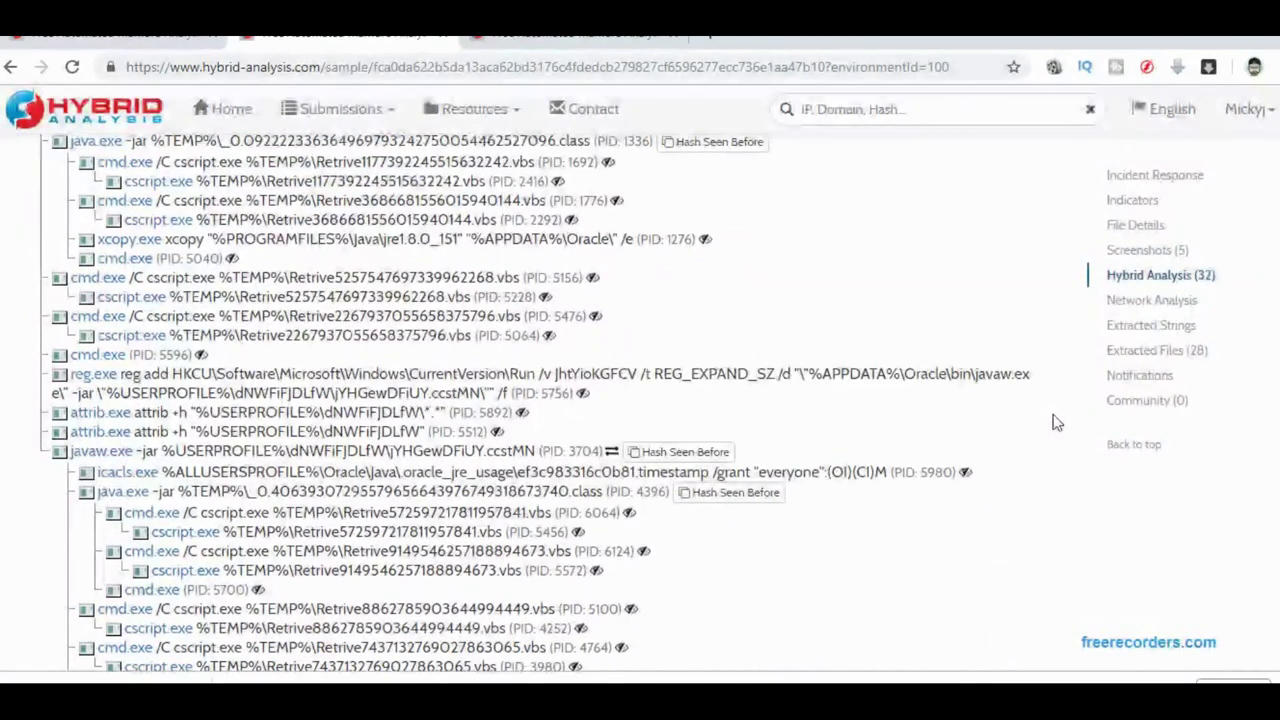
pyautogui.scroll(-4, 1057, 422)
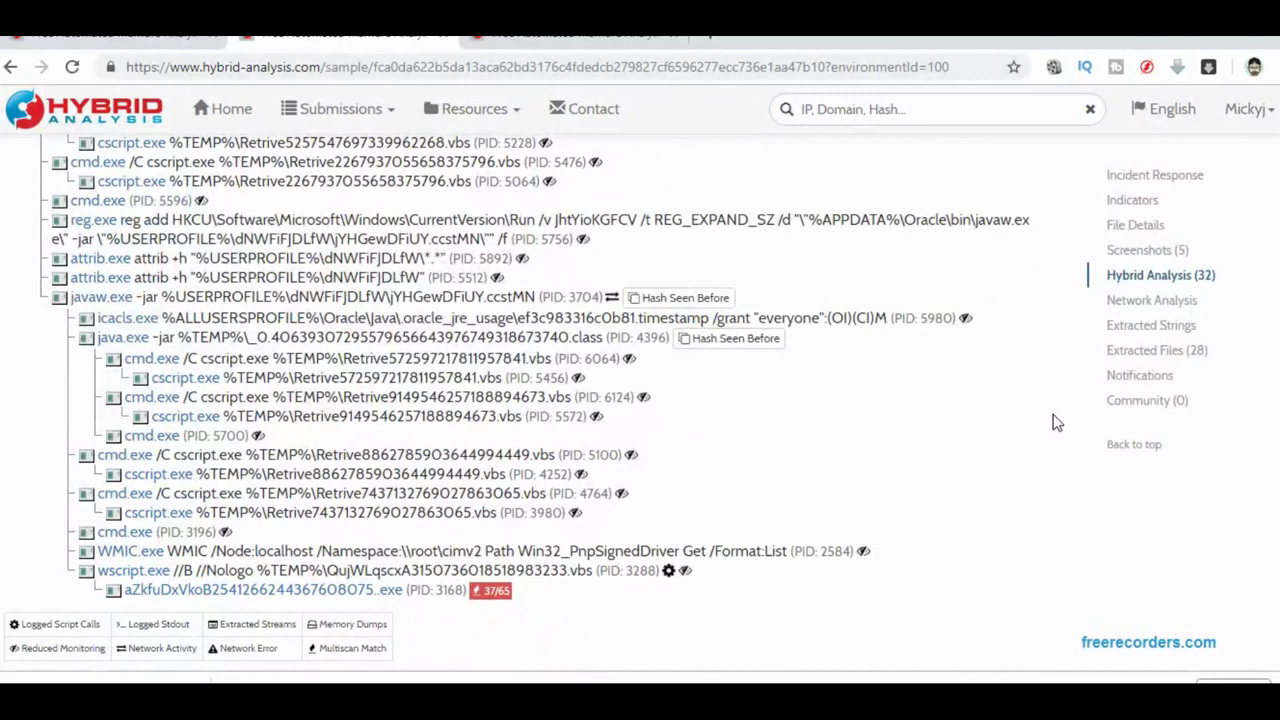
pyautogui.scroll(-5, 1057, 422)
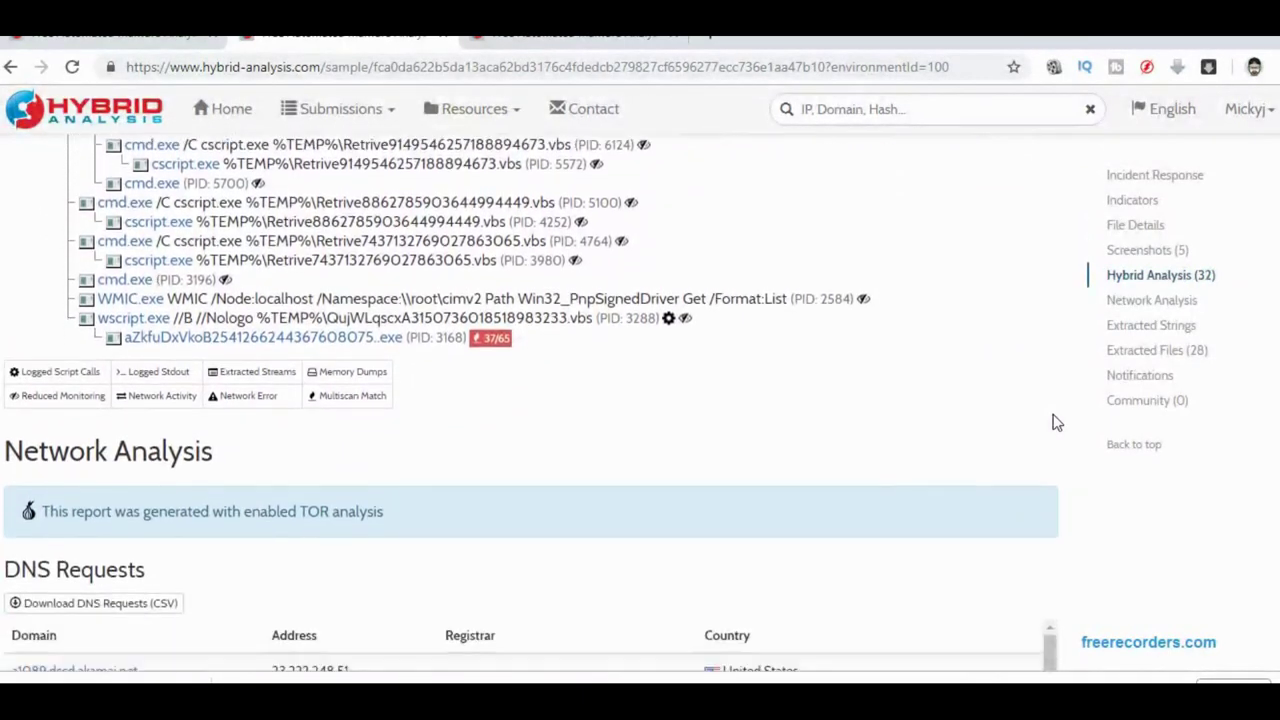
pyautogui.scroll(-4, 1057, 422)
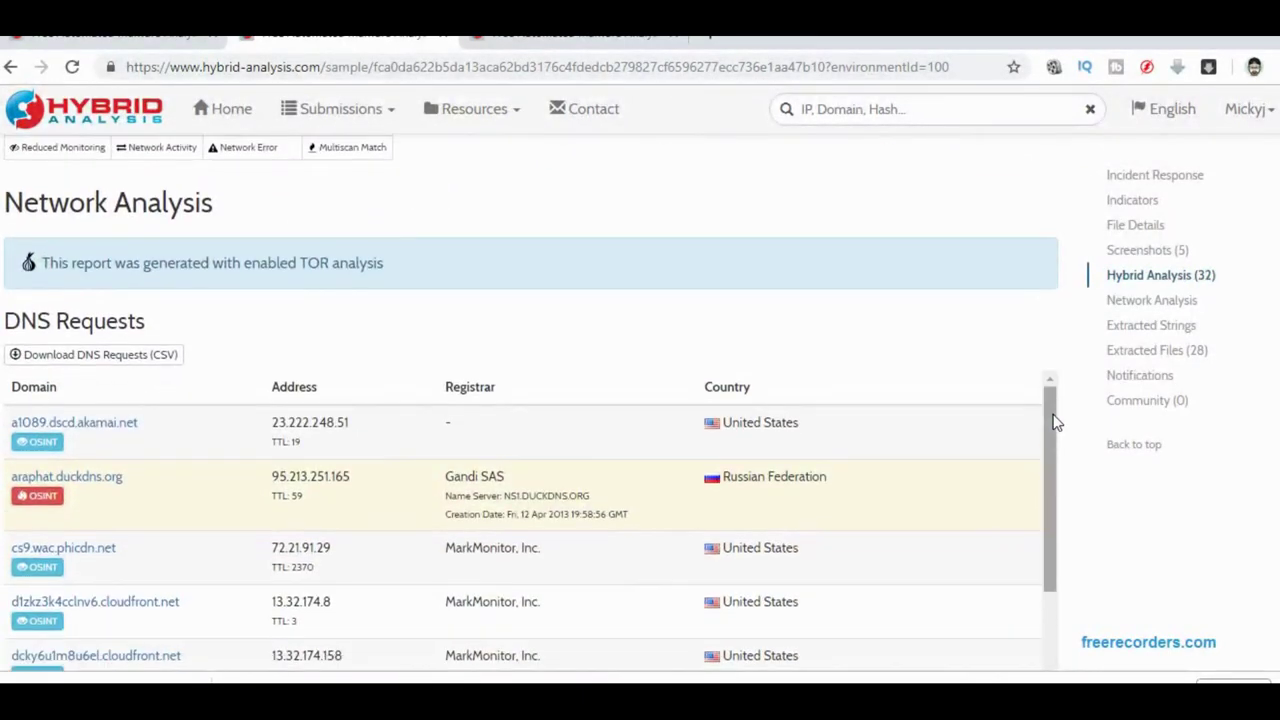
pyautogui.scroll(-1, 1057, 422)
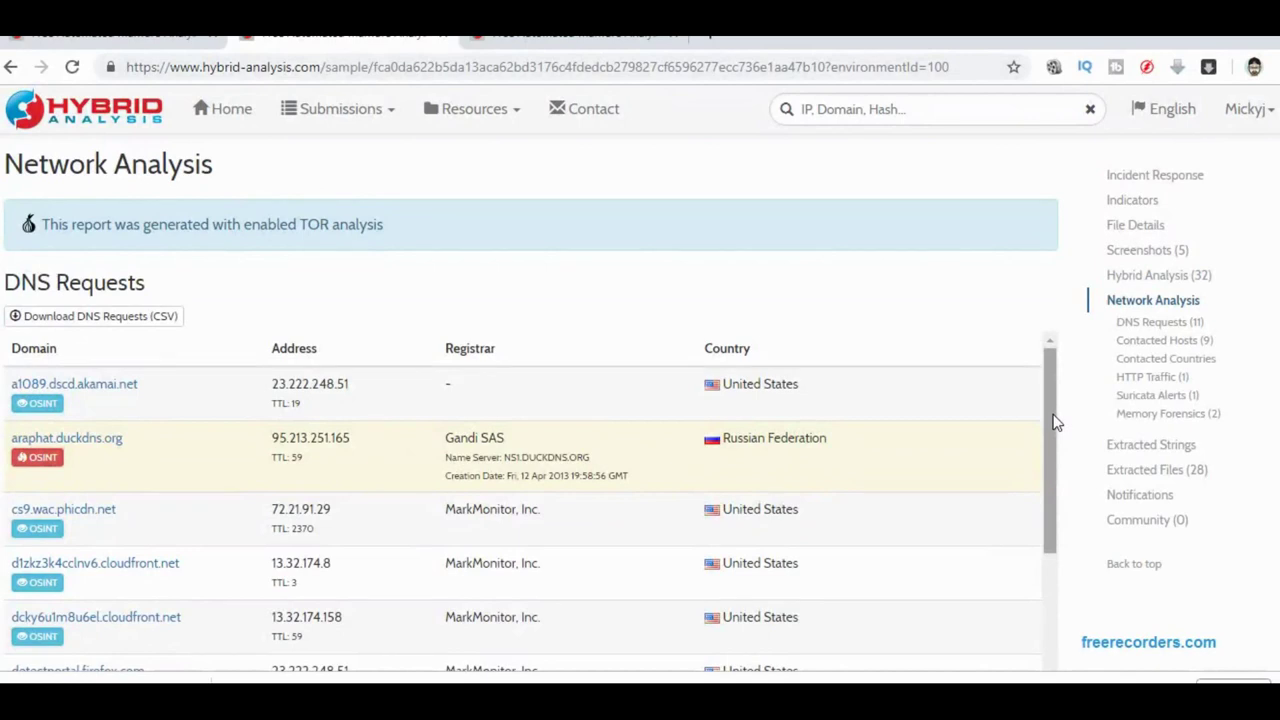
pyautogui.scroll(-1, 1057, 422)
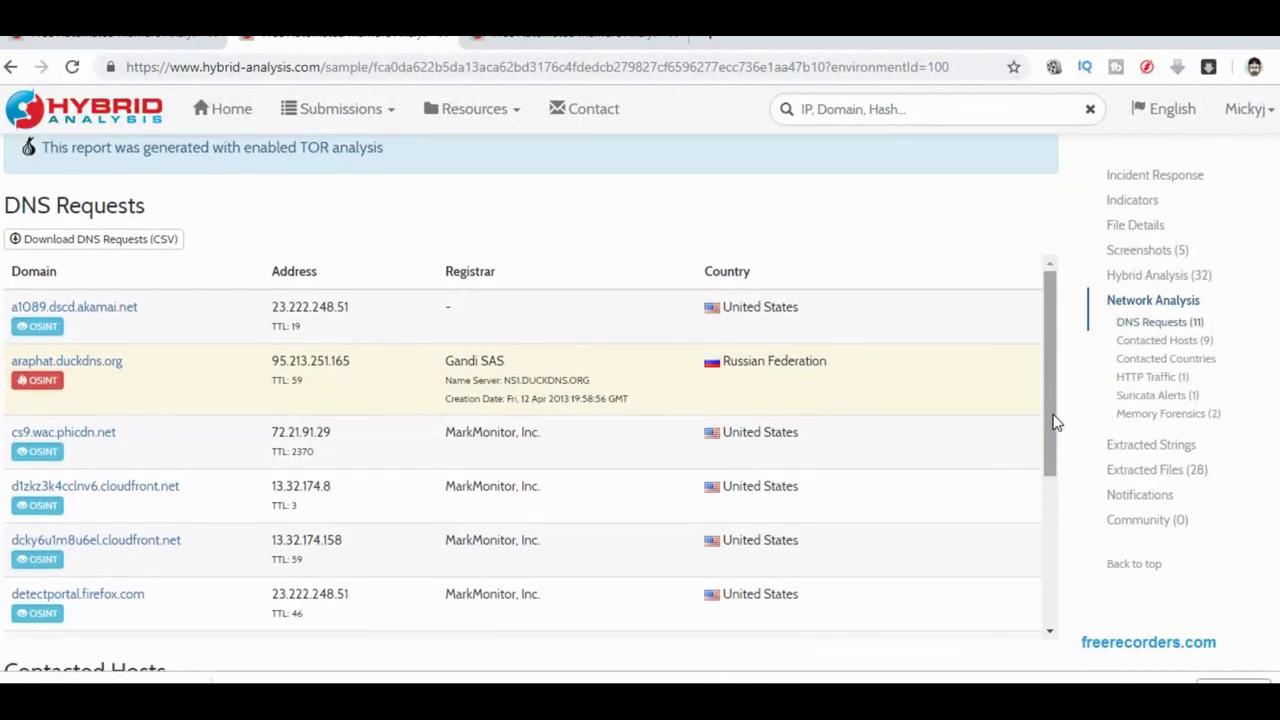
pyautogui.scroll(-3, 1057, 422)
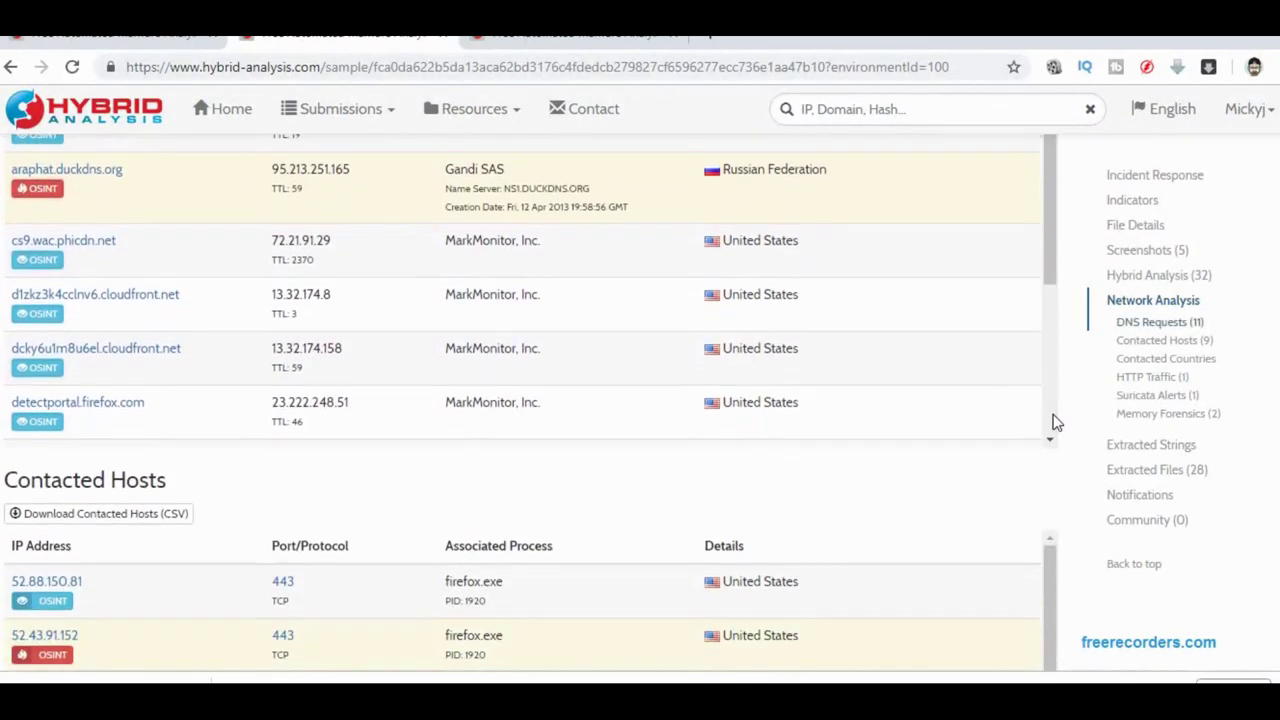
pyautogui.scroll(-3, 1057, 422)
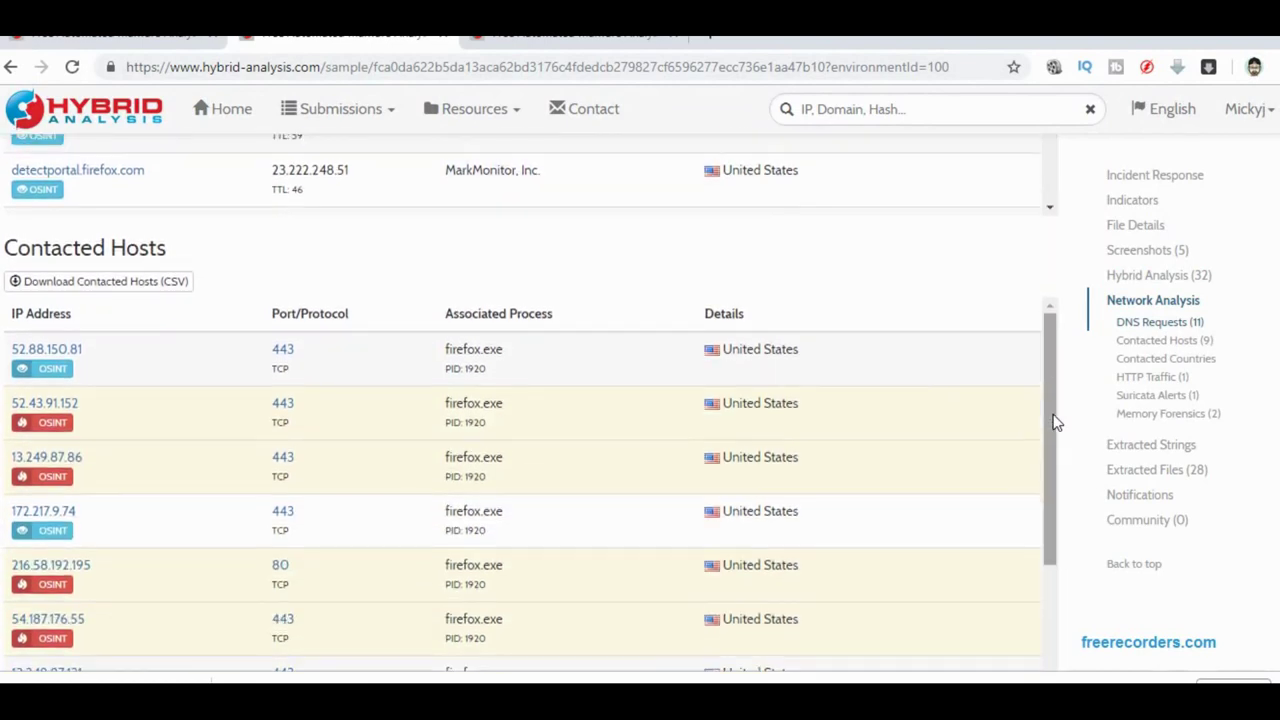
pyautogui.scroll(-2, 1057, 422)
pyautogui.scroll(-3, 1057, 422)
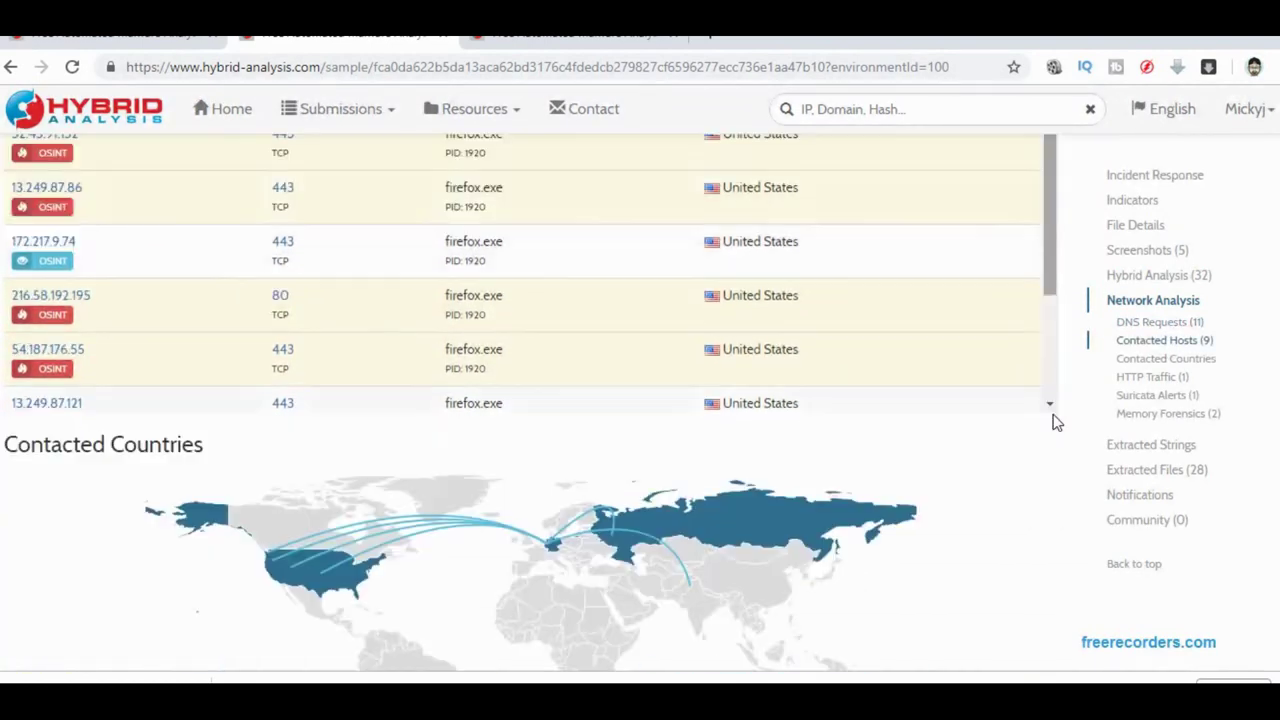
pyautogui.scroll(-2, 1057, 422)
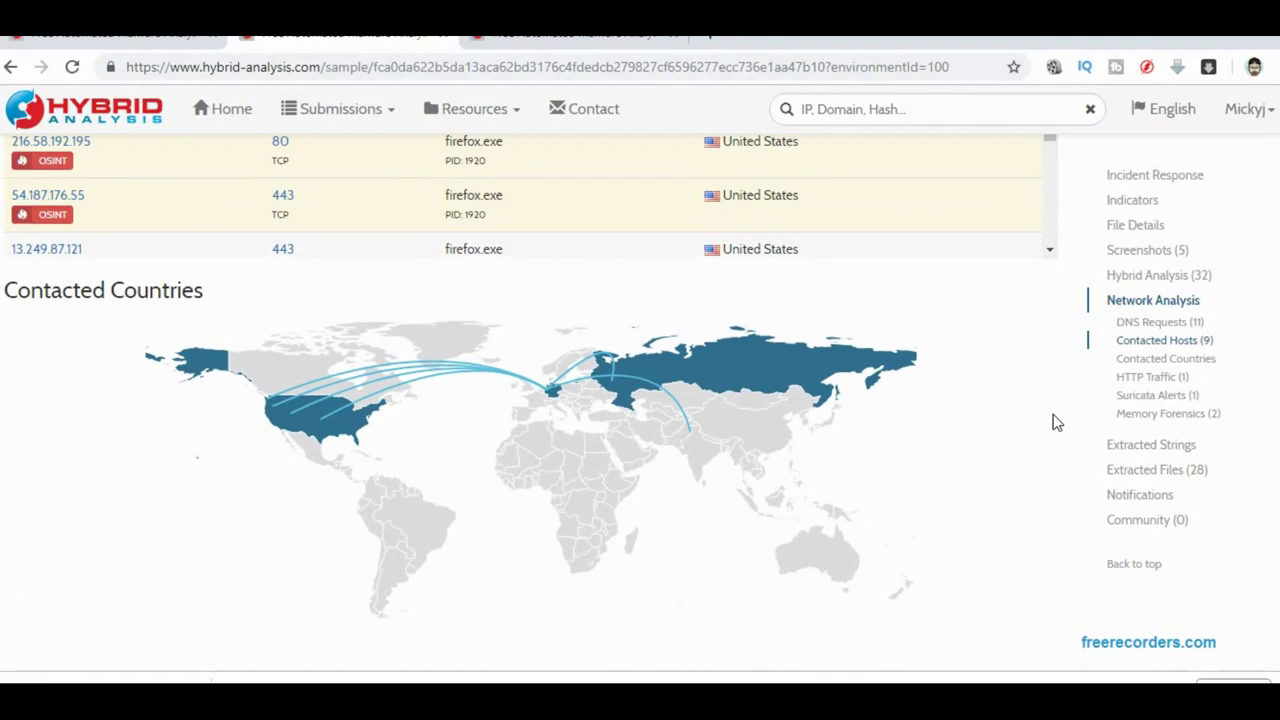
pyautogui.scroll(-1, 1057, 422)
pyautogui.scroll(-4, 1057, 422)
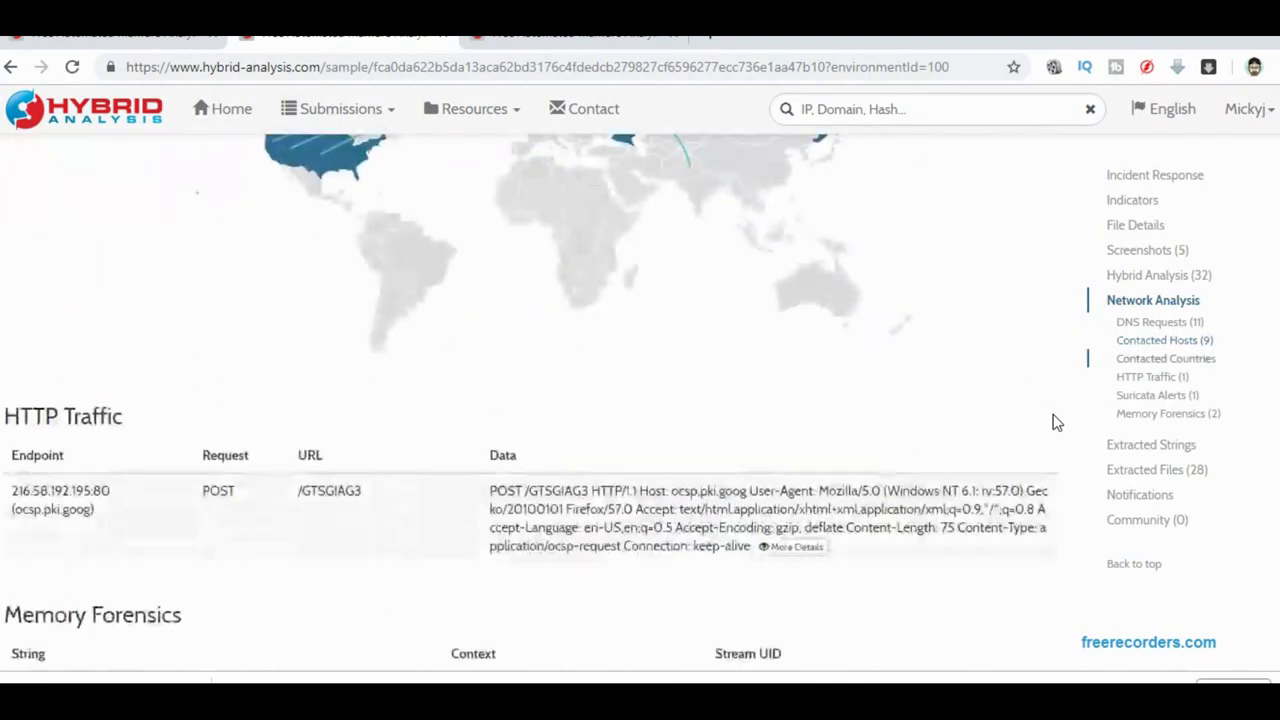
pyautogui.scroll(-2, 1057, 422)
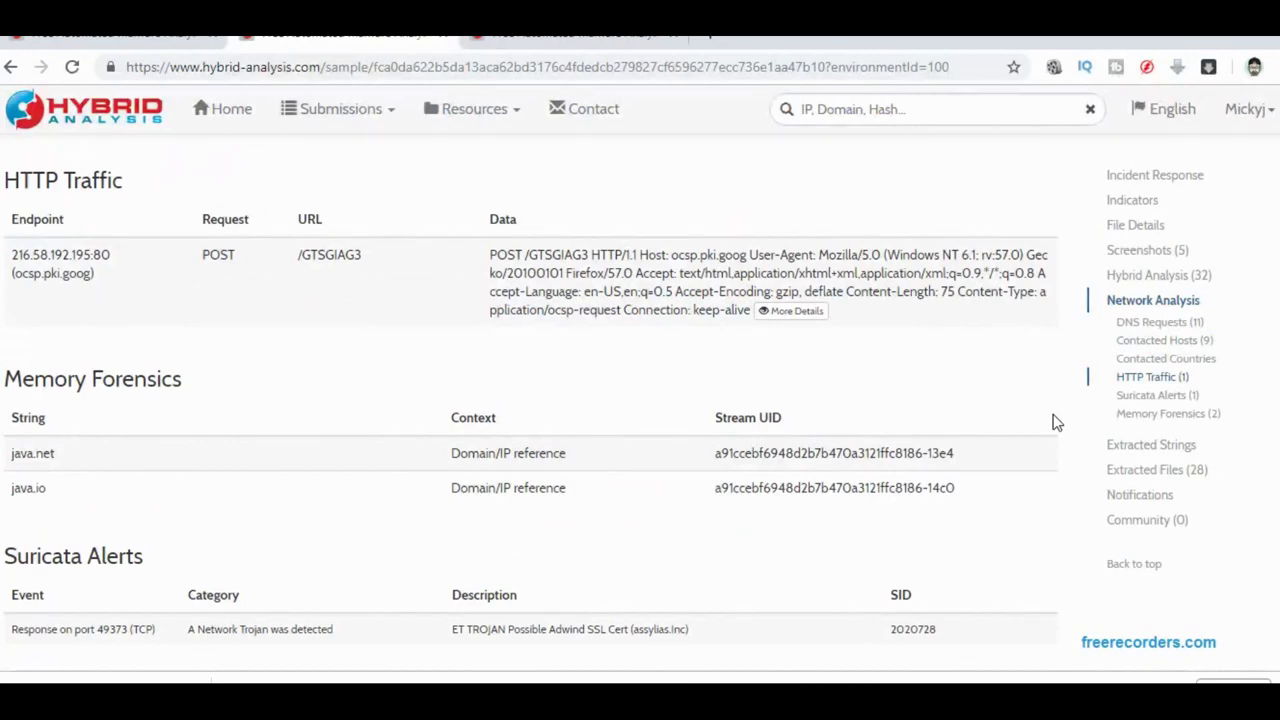
pyautogui.scroll(-3, 1057, 422)
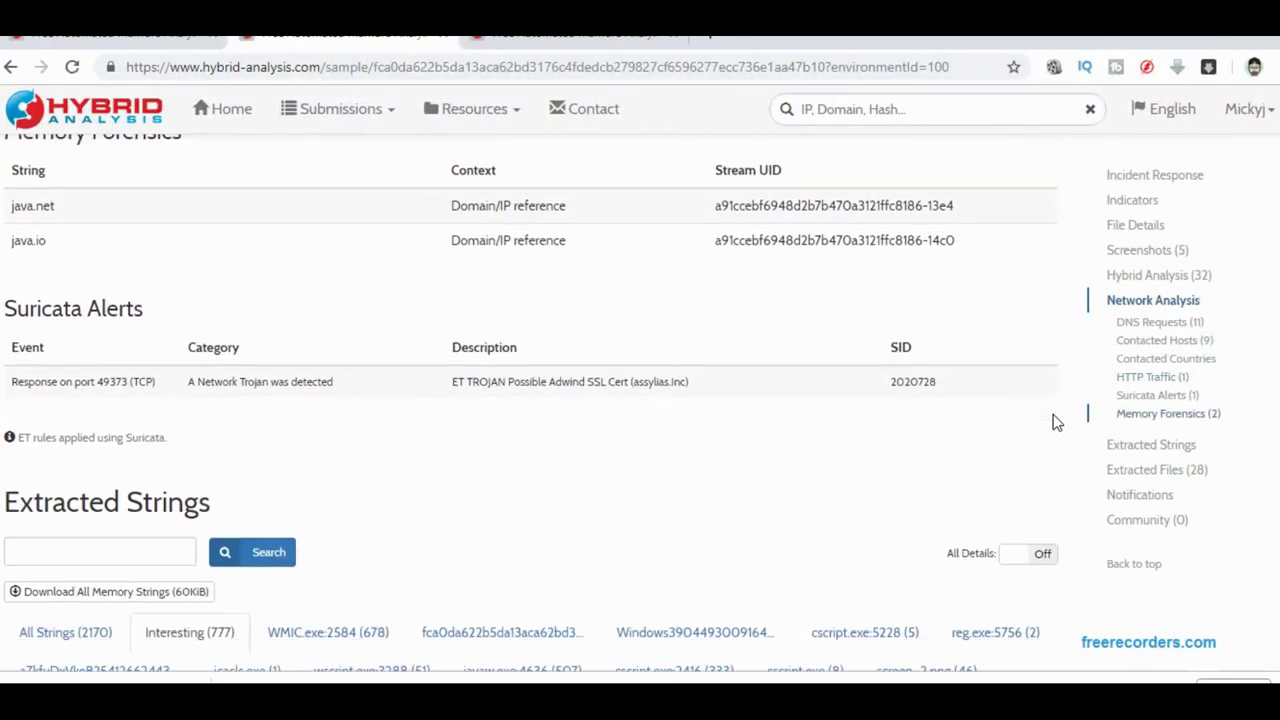
# Scroll past the 2170 extracted strings through the malicious entries of the 28 extracted files.
pyautogui.scroll(-5, 1057, 422)
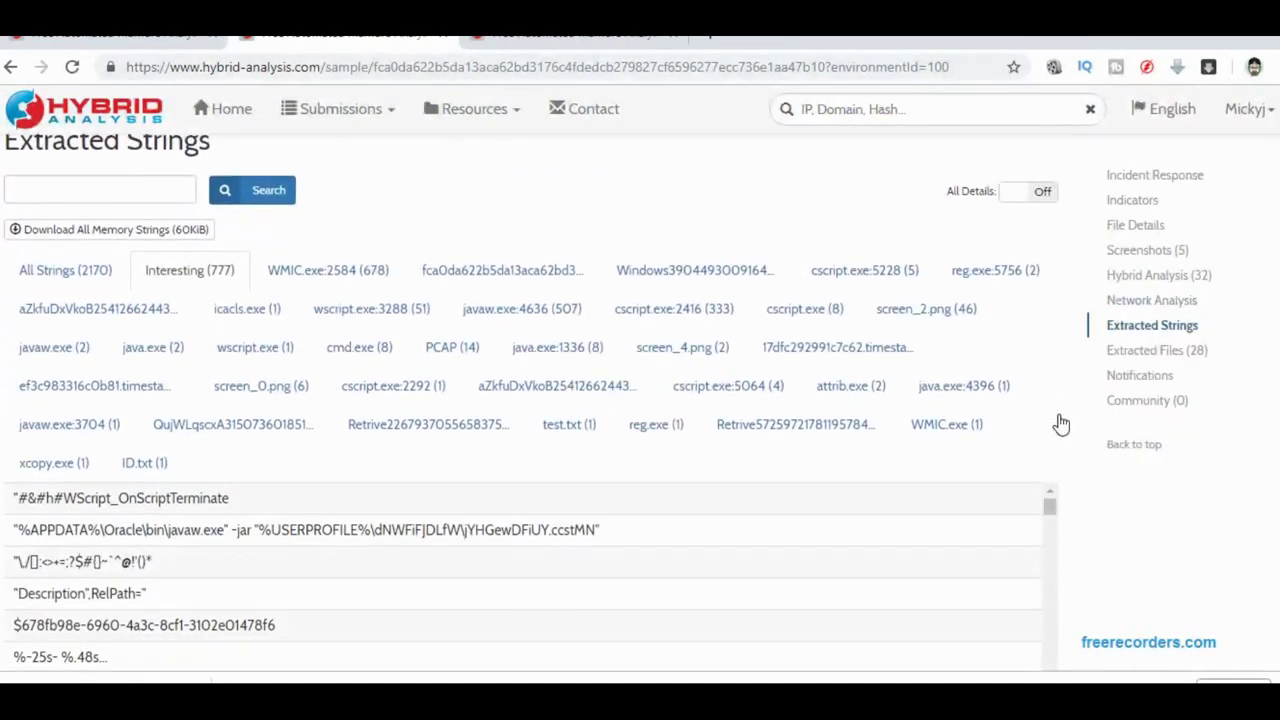
pyautogui.scroll(-6, 1061, 424)
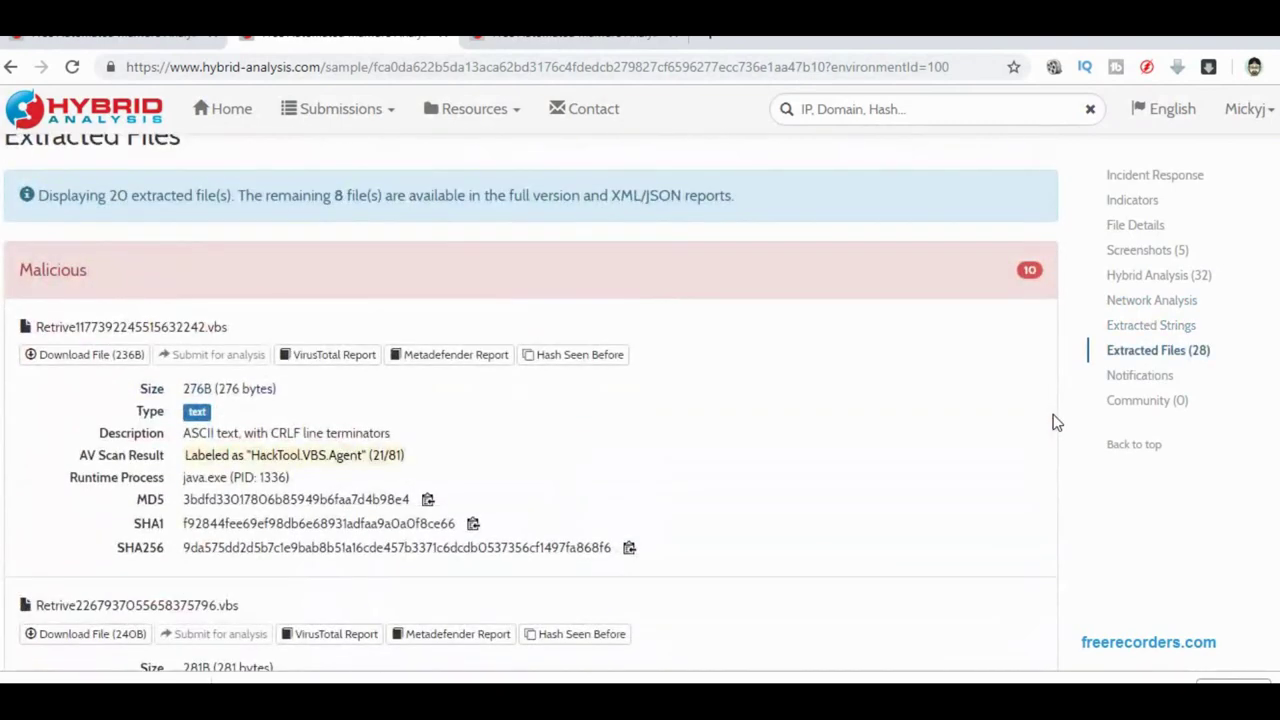
pyautogui.scroll(1, 1057, 422)
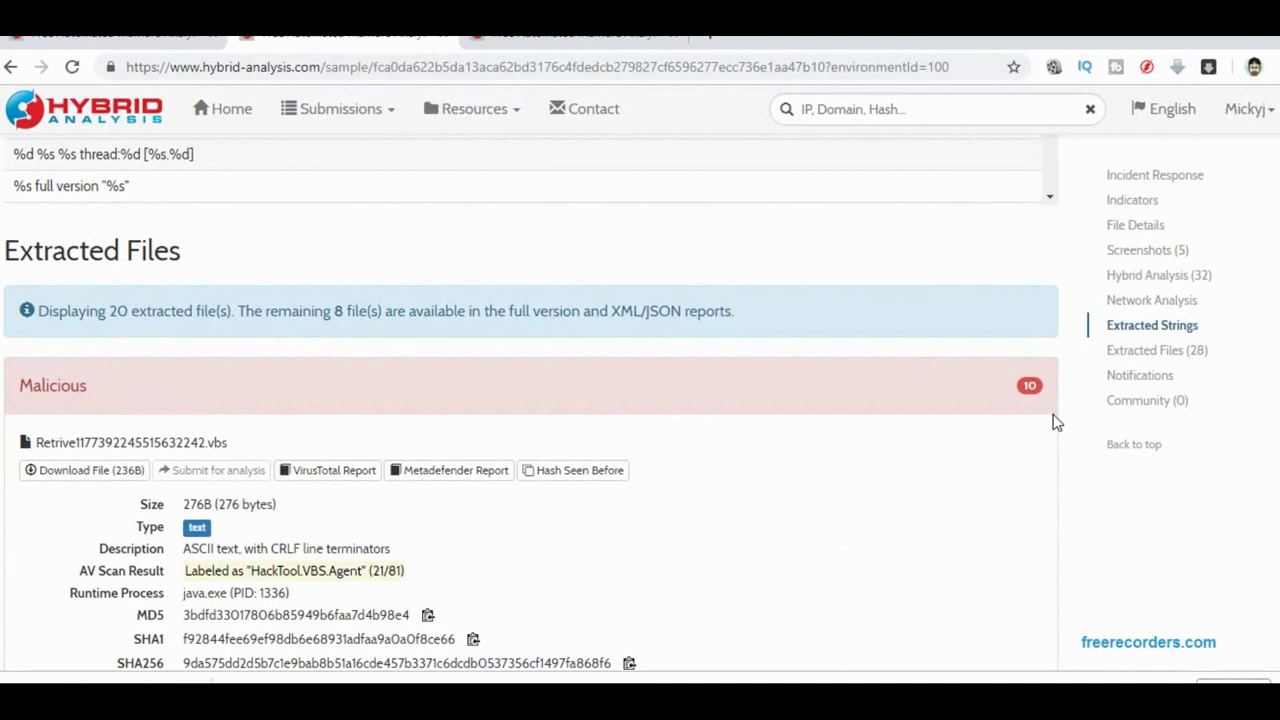
pyautogui.scroll(-2, 1057, 422)
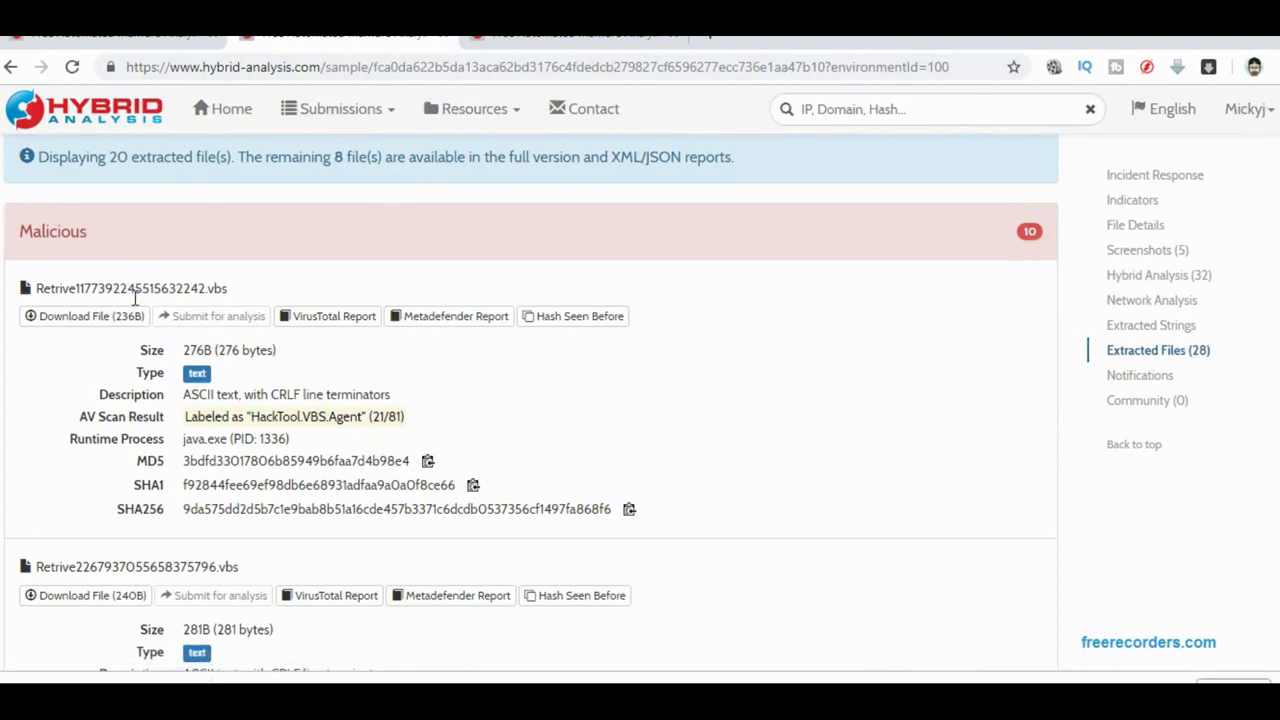
pyautogui.scroll(-2, 134, 297)
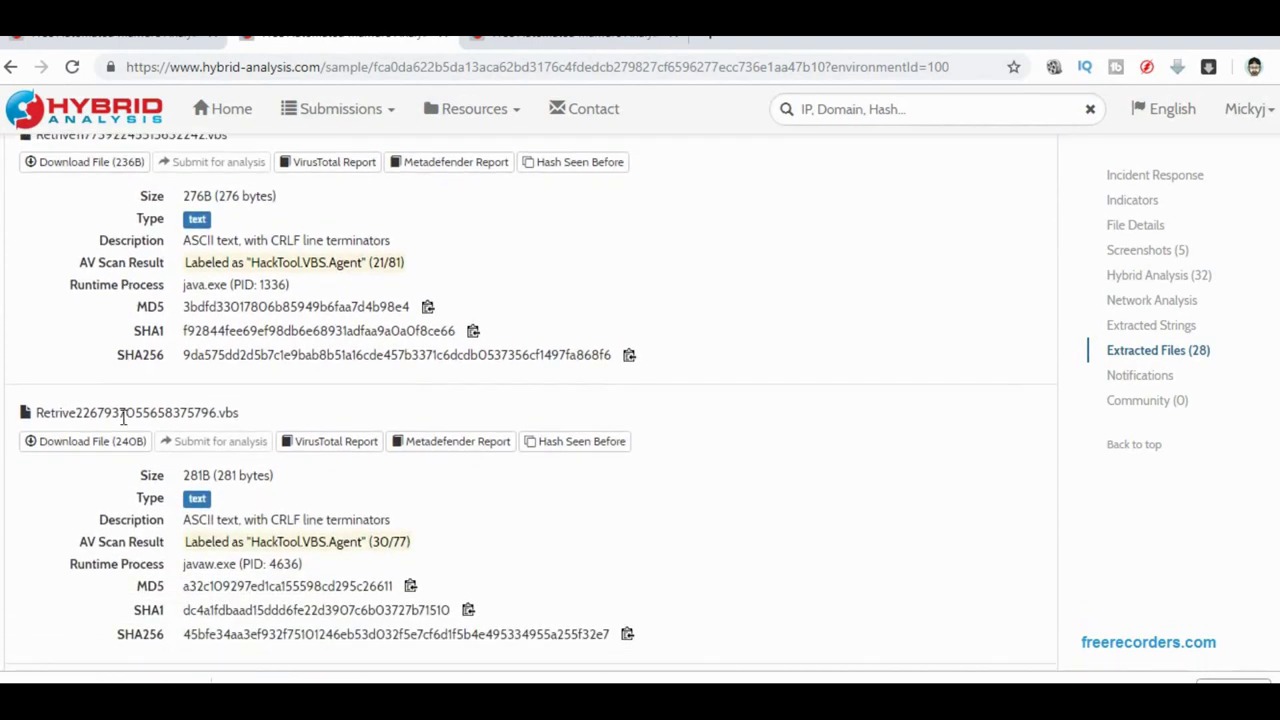
pyautogui.scroll(-2, 110, 450)
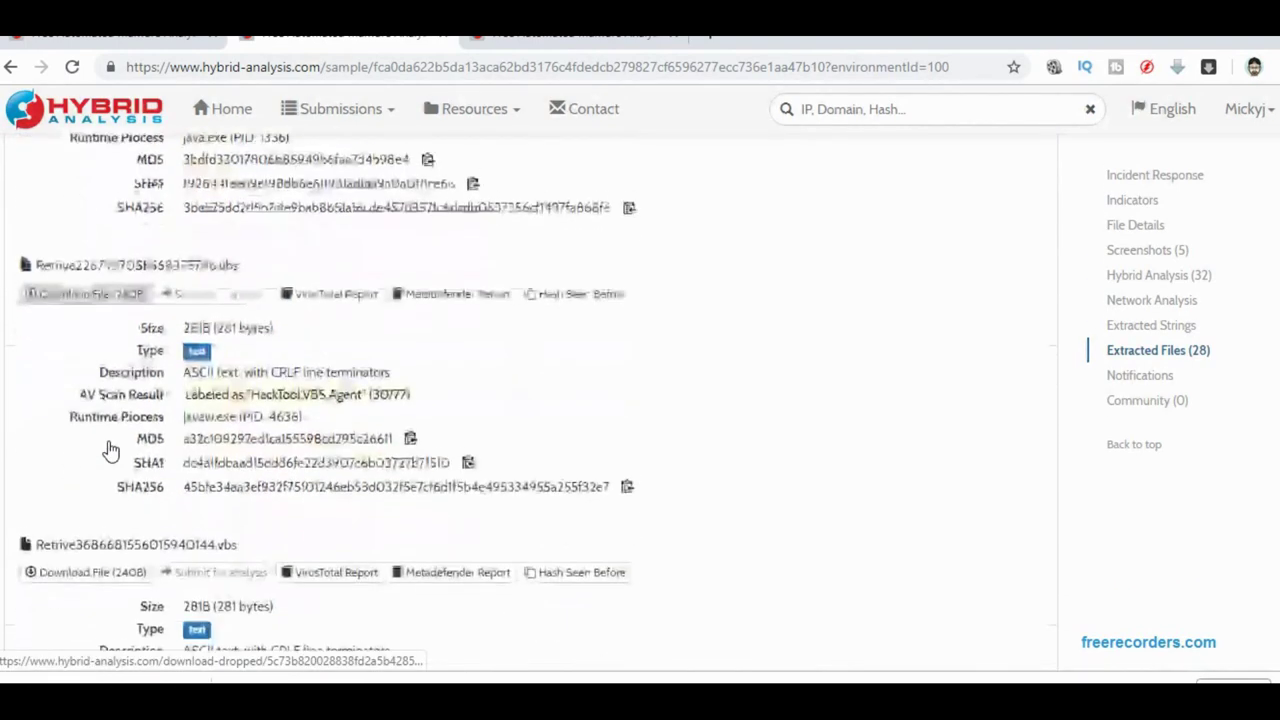
pyautogui.scroll(-4, 110, 450)
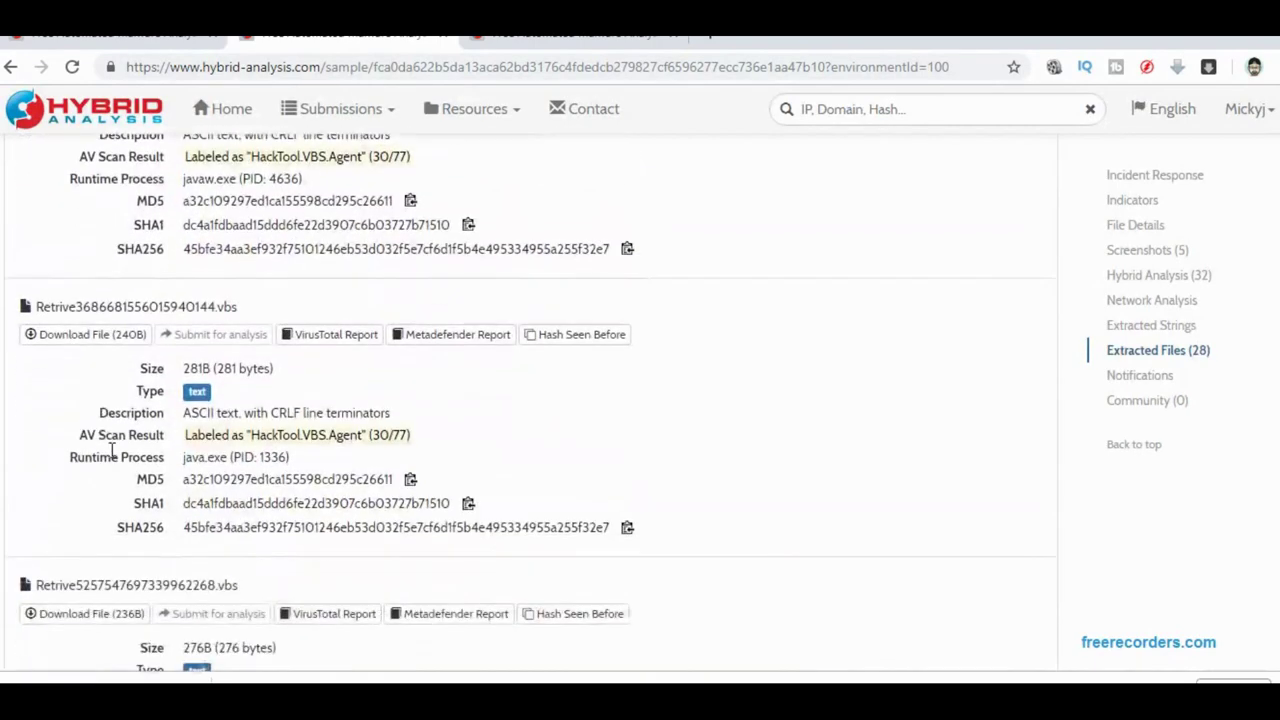
pyautogui.scroll(-4, 110, 450)
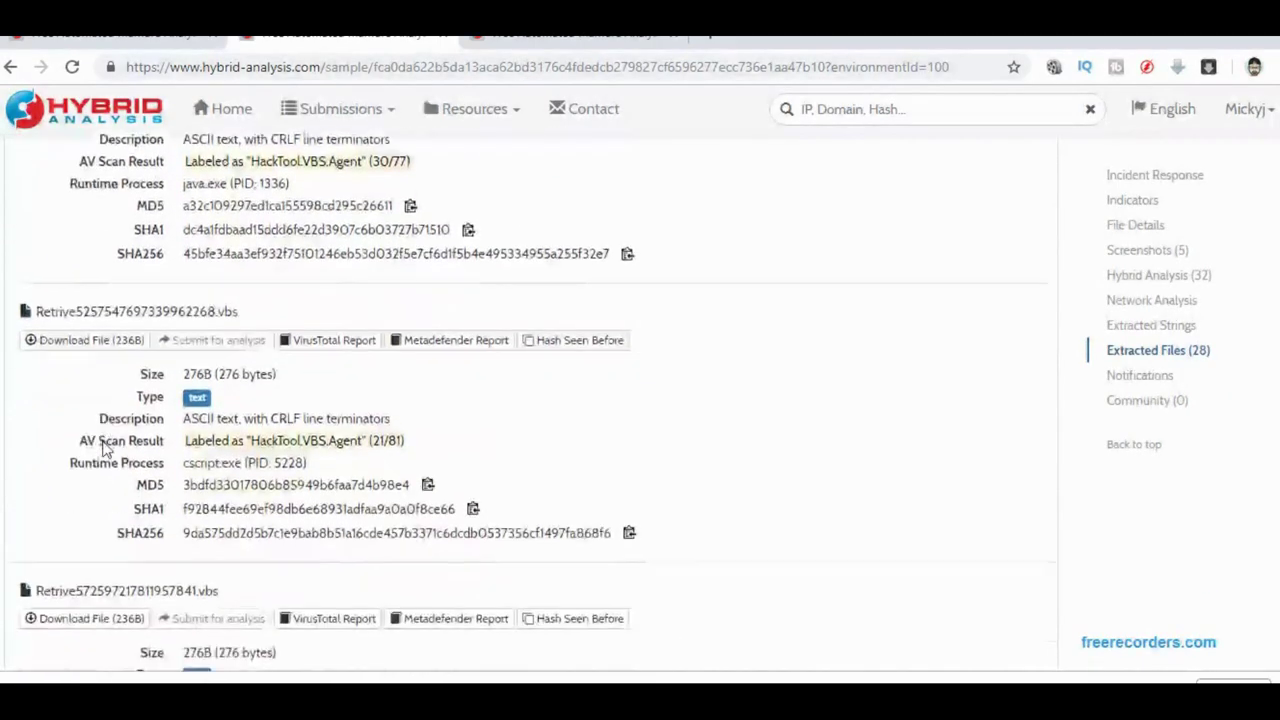
pyautogui.scroll(-1, 105, 450)
pyautogui.scroll(-5, 105, 450)
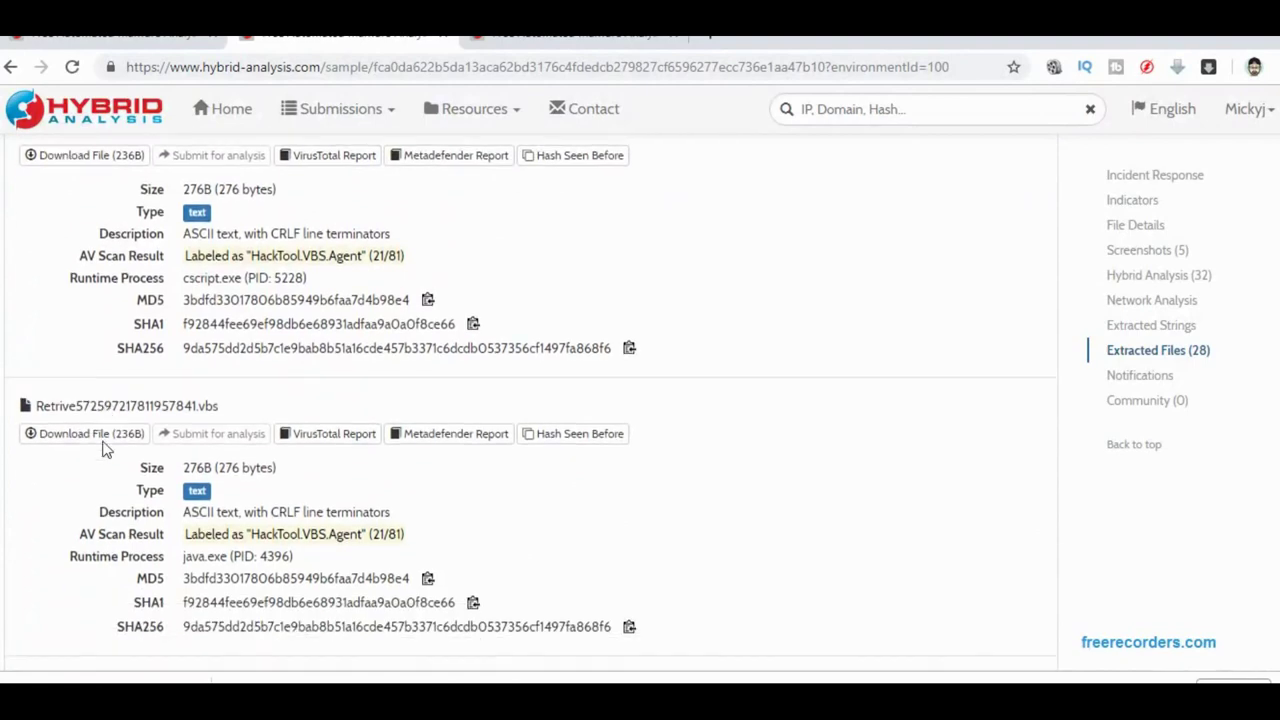
pyautogui.scroll(-7, 105, 450)
pyautogui.scroll(-3, 105, 450)
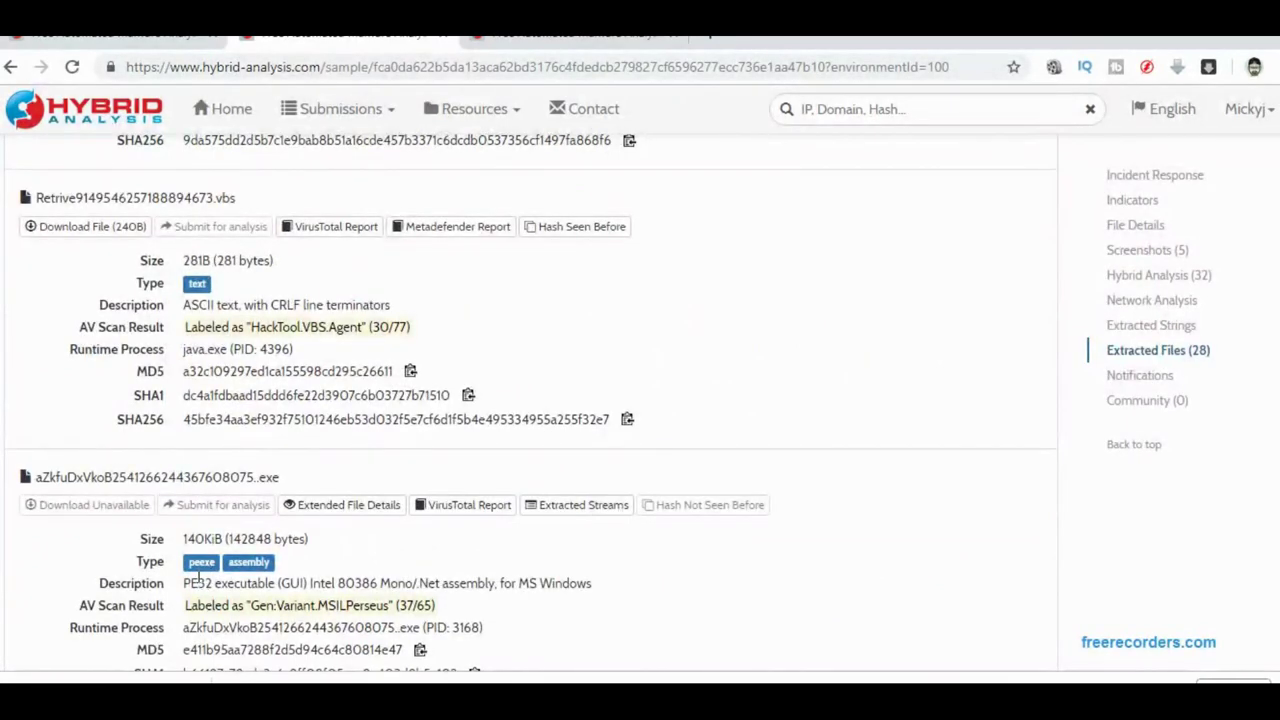
pyautogui.scroll(-3, 187, 572)
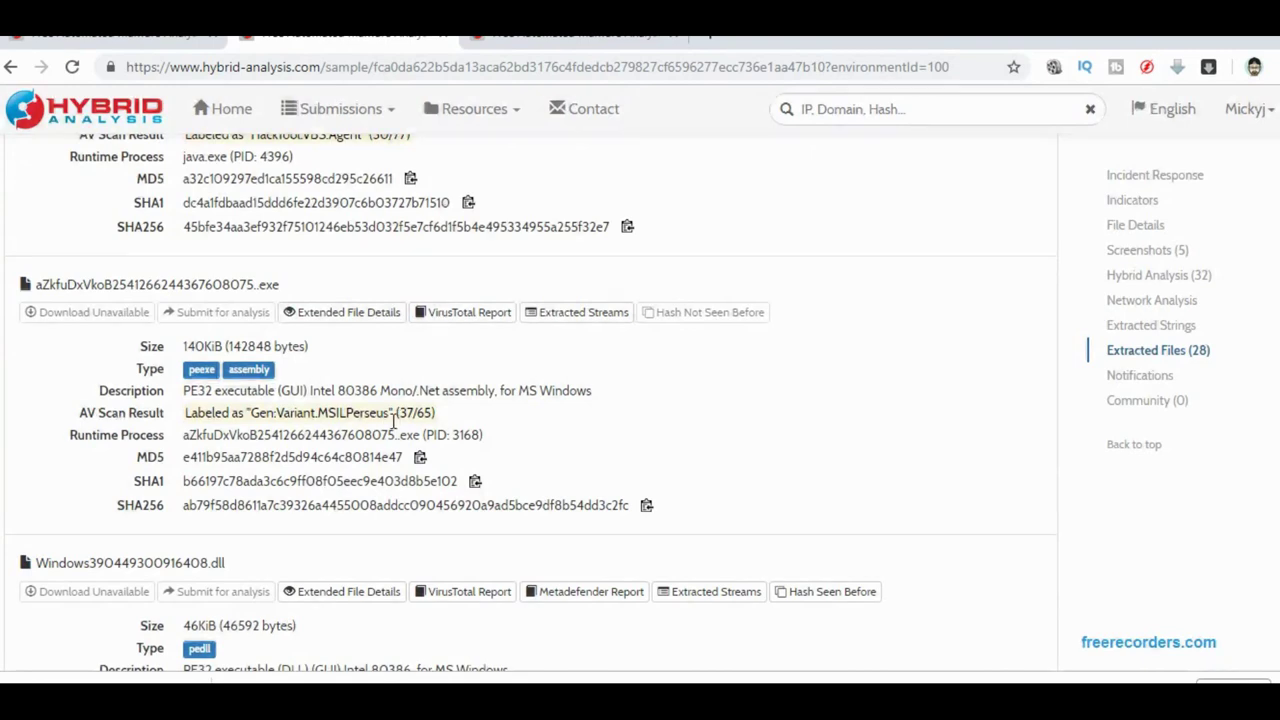
pyautogui.scroll(-2, 386, 418)
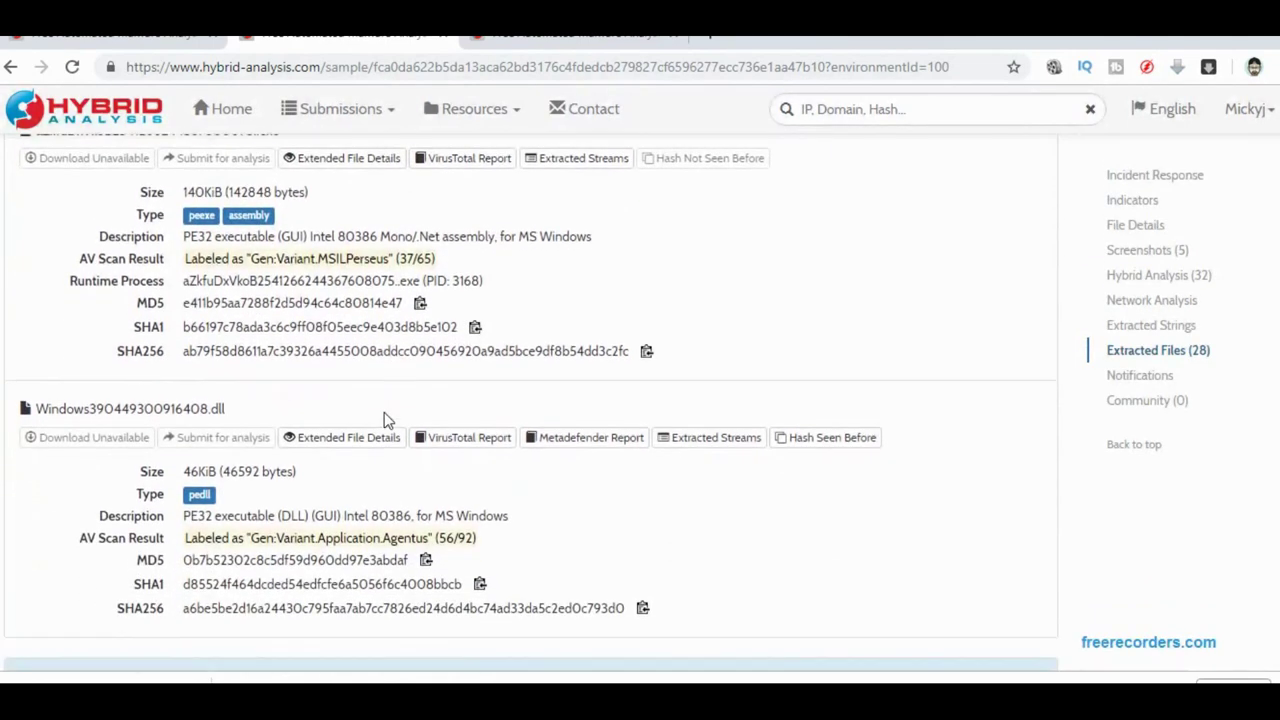
pyautogui.scroll(-2, 384, 412)
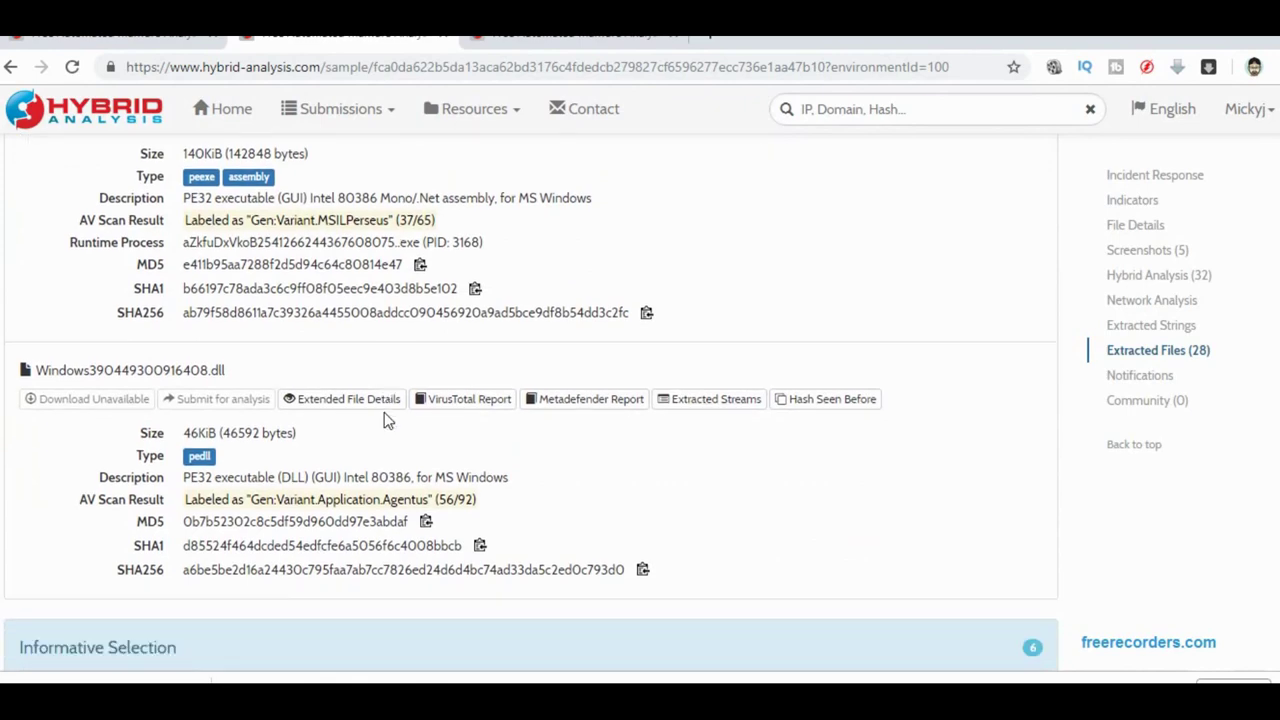
pyautogui.scroll(-1, 384, 412)
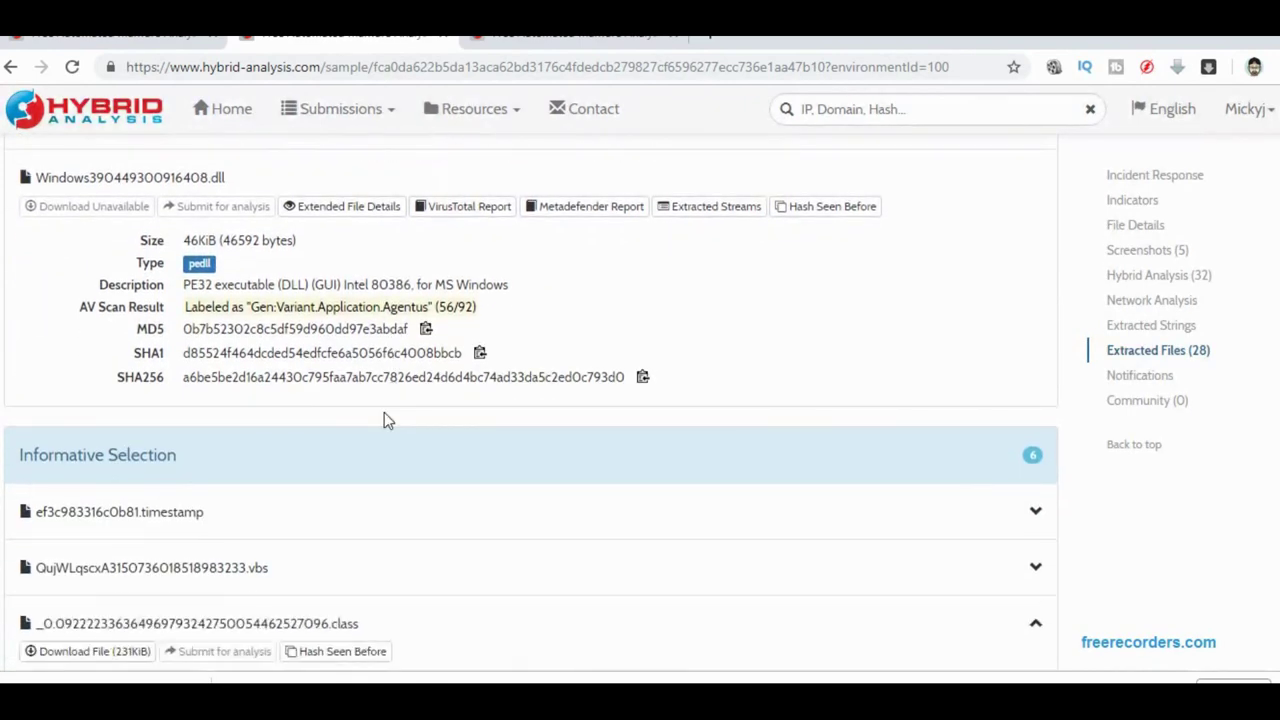
pyautogui.scroll(-1, 384, 412)
pyautogui.scroll(-1, 449, 427)
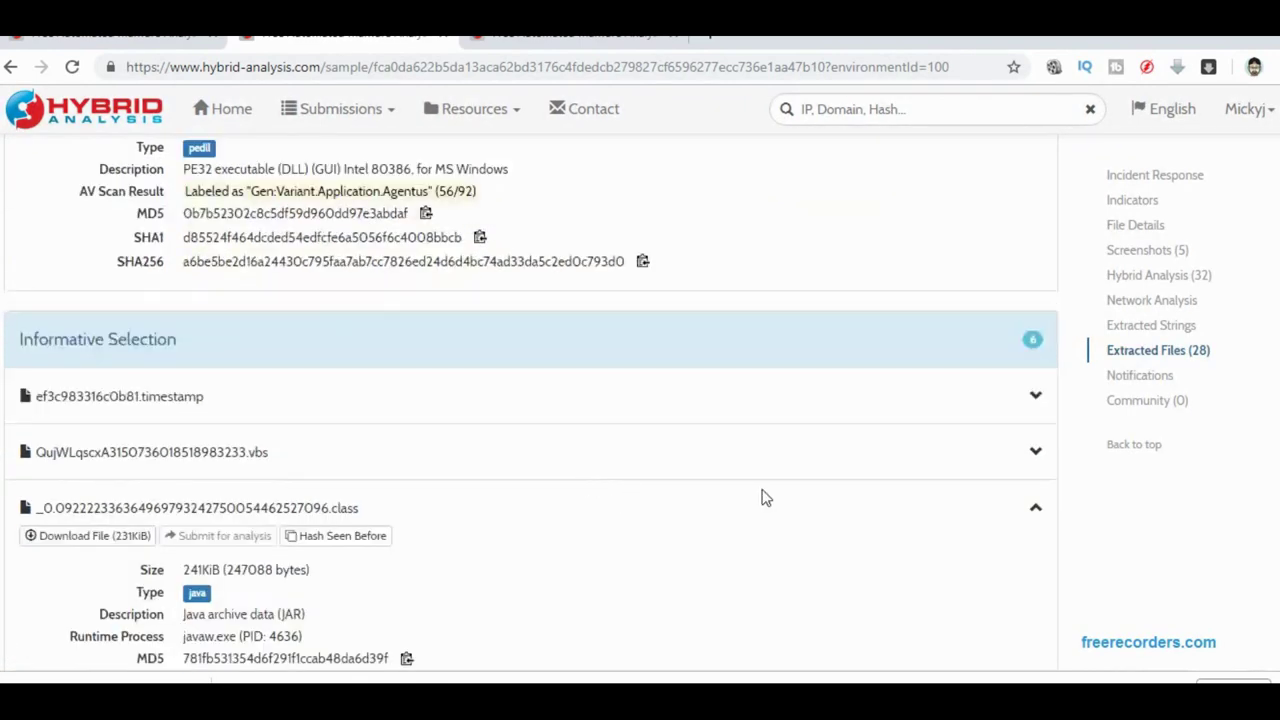
# Expand the ef3c983316c0b81.timestamp, jYHGewDFiUY.ccstMN, test.txt and ID.txt extracted-file entries.
pyautogui.click(1036, 397)
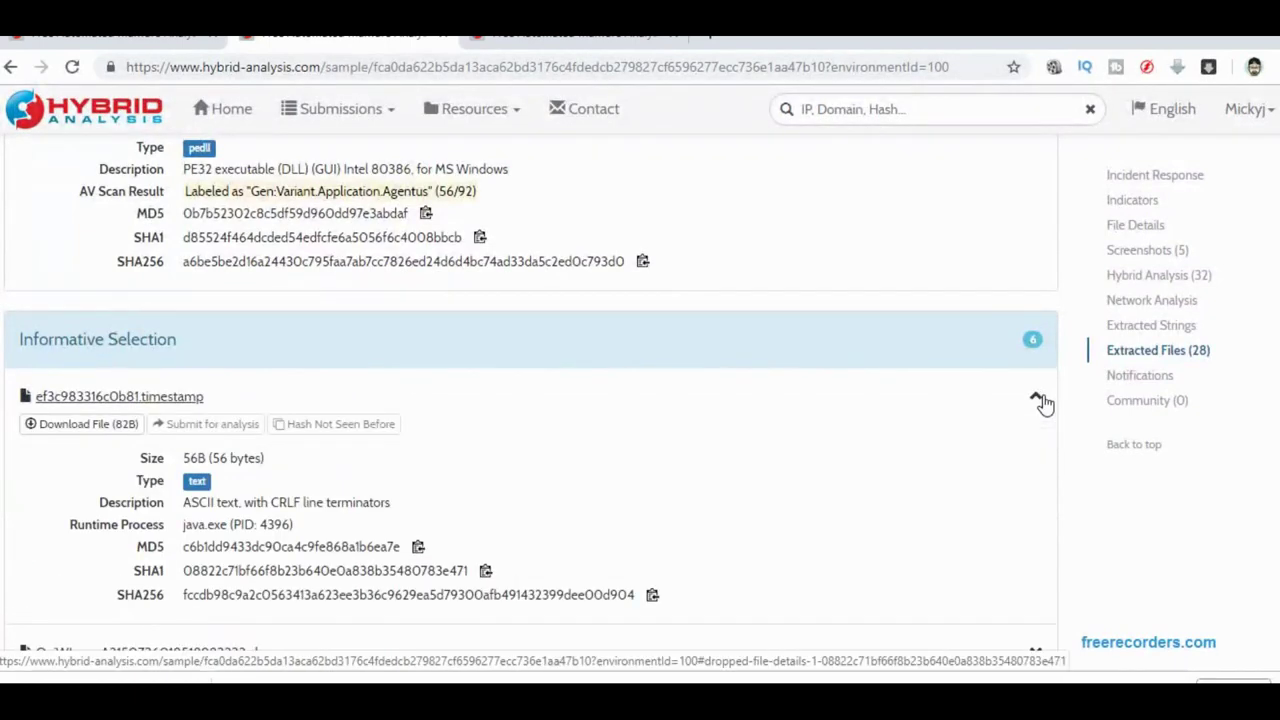
pyautogui.scroll(-3, 1042, 402)
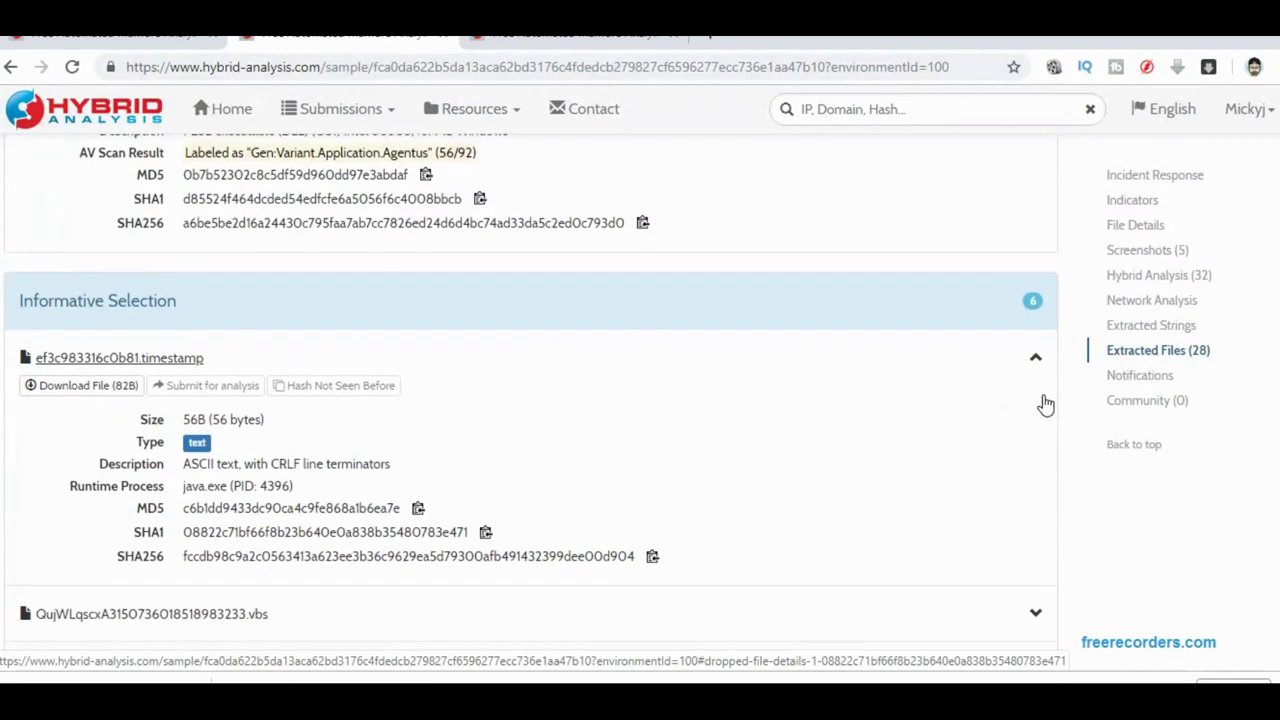
pyautogui.scroll(-1, 1040, 402)
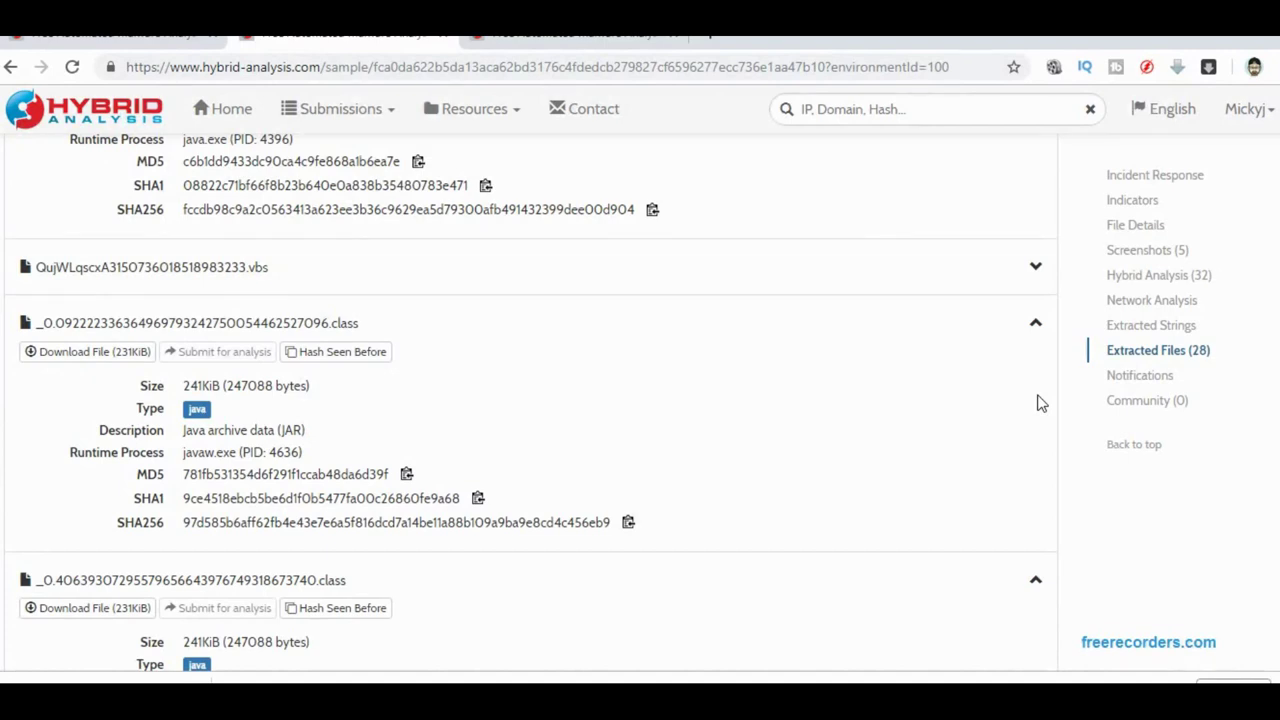
pyautogui.scroll(-3, 1040, 402)
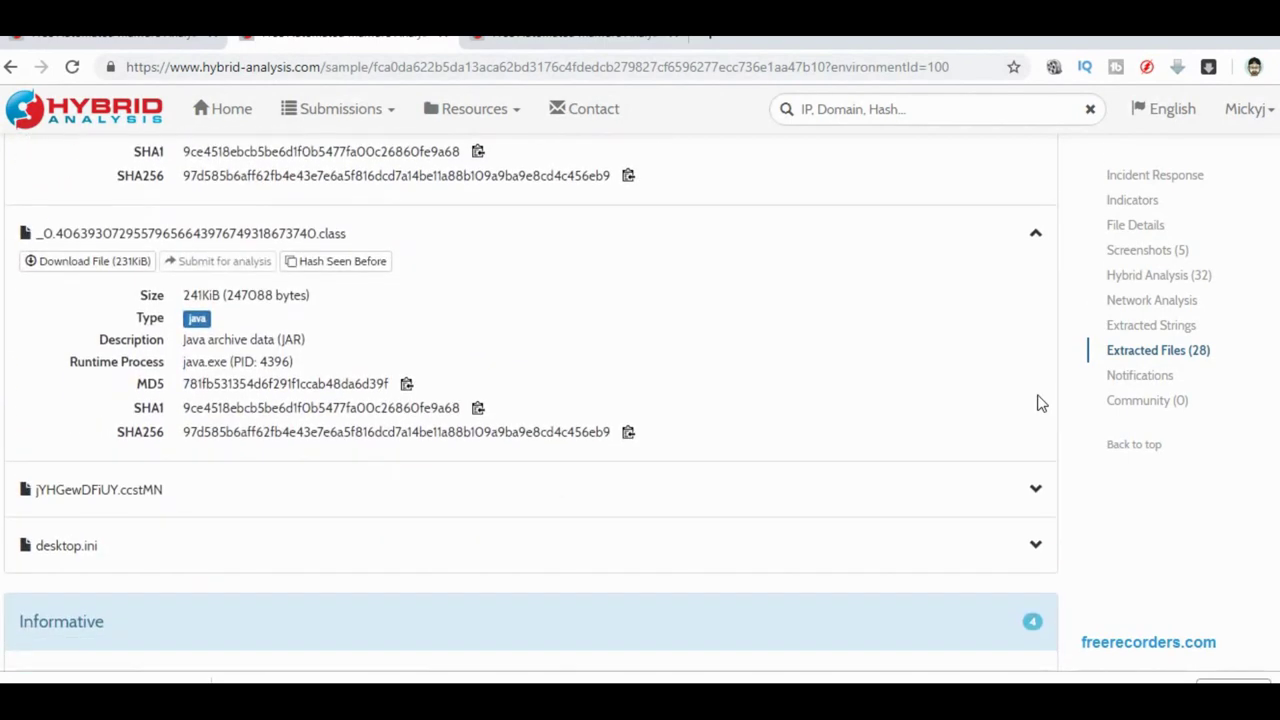
pyautogui.click(1038, 493)
pyautogui.scroll(-3, 1038, 497)
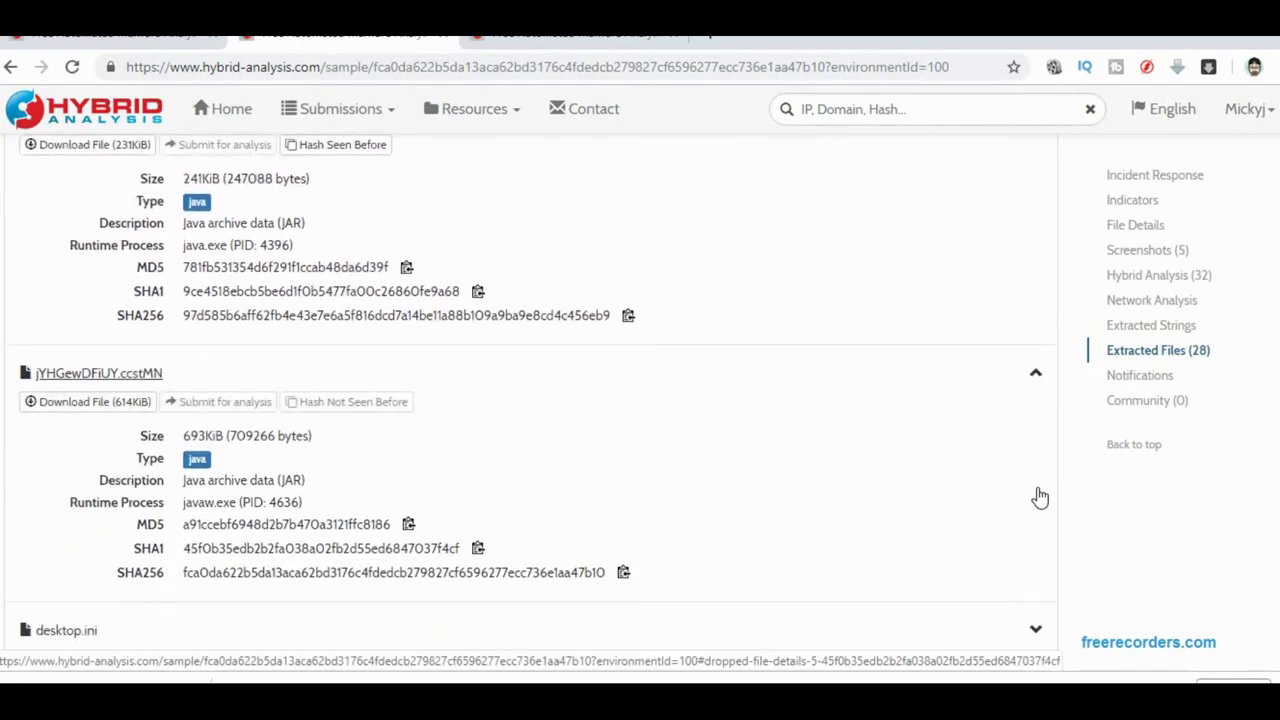
pyautogui.scroll(-2, 1035, 496)
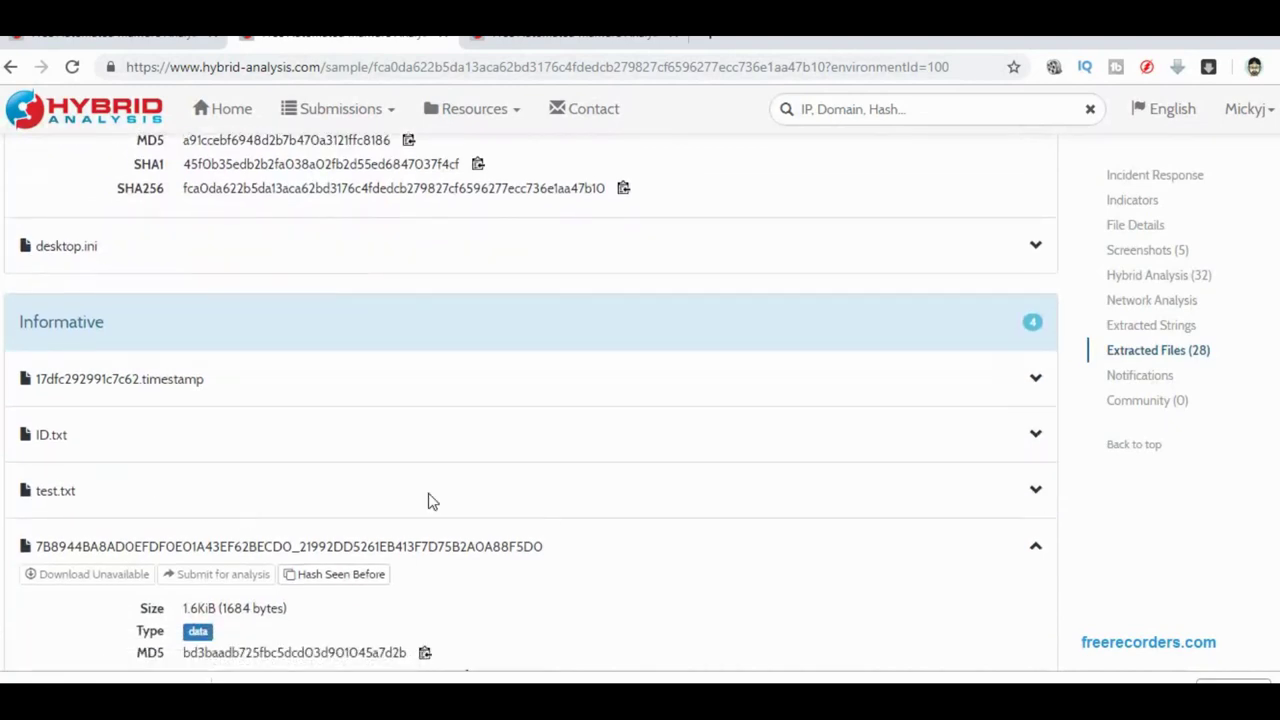
pyautogui.click(1036, 491)
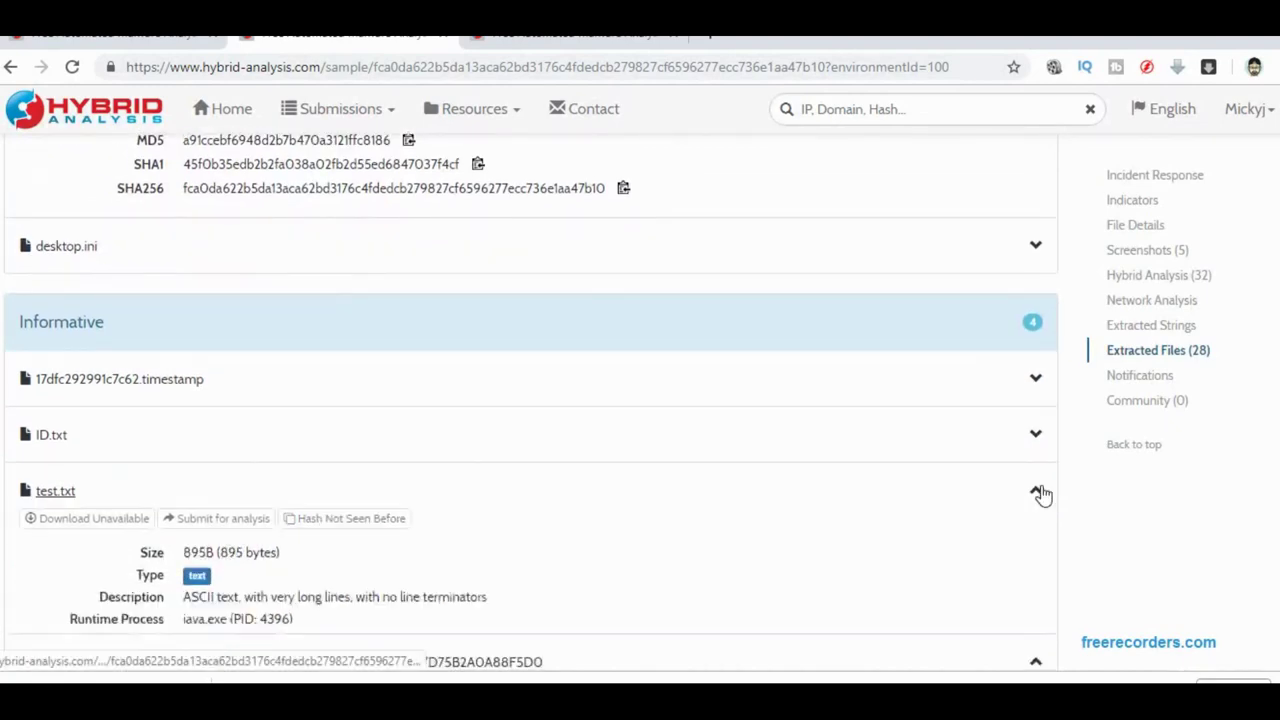
pyautogui.scroll(-2, 1043, 495)
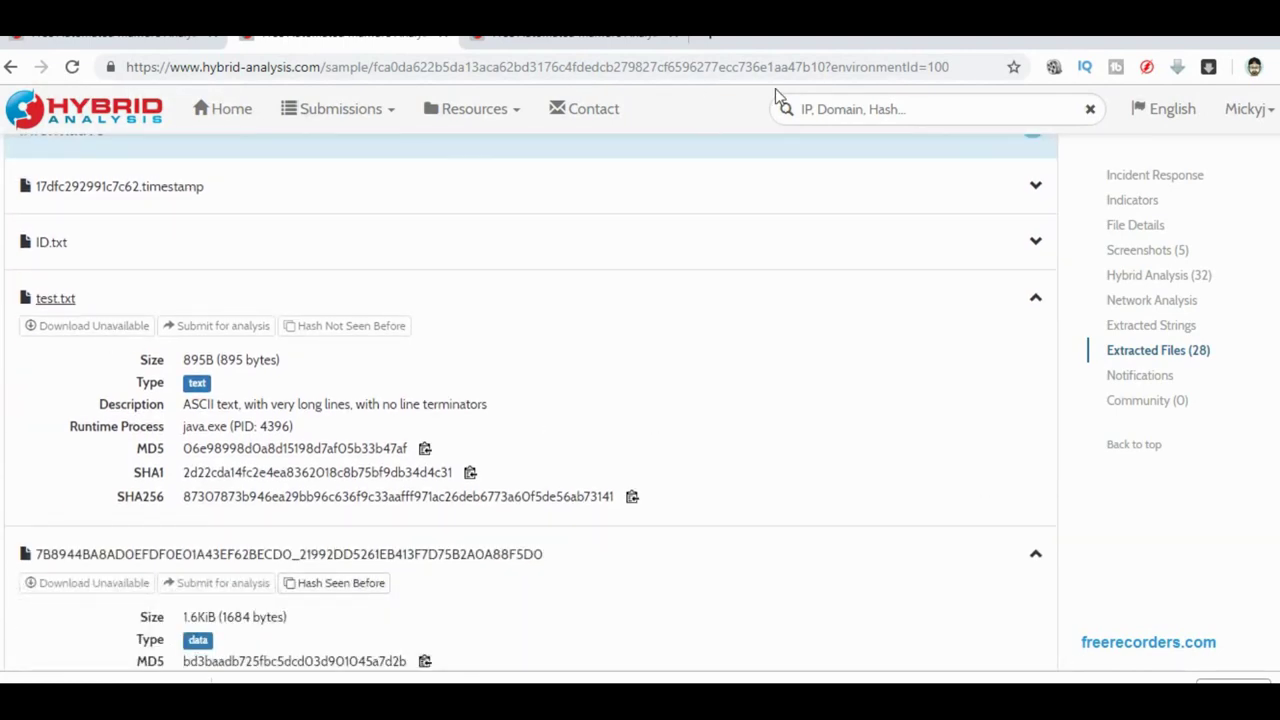
pyautogui.click(1036, 242)
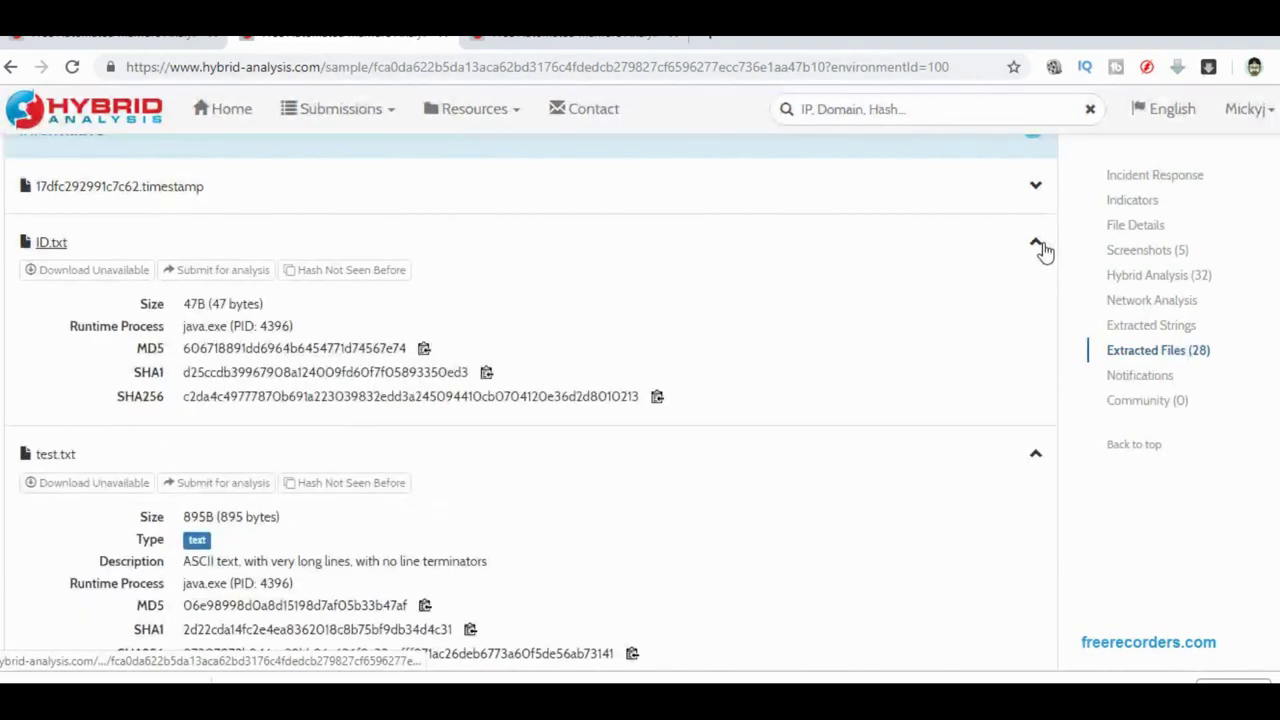
pyautogui.scroll(-3, 752, 191)
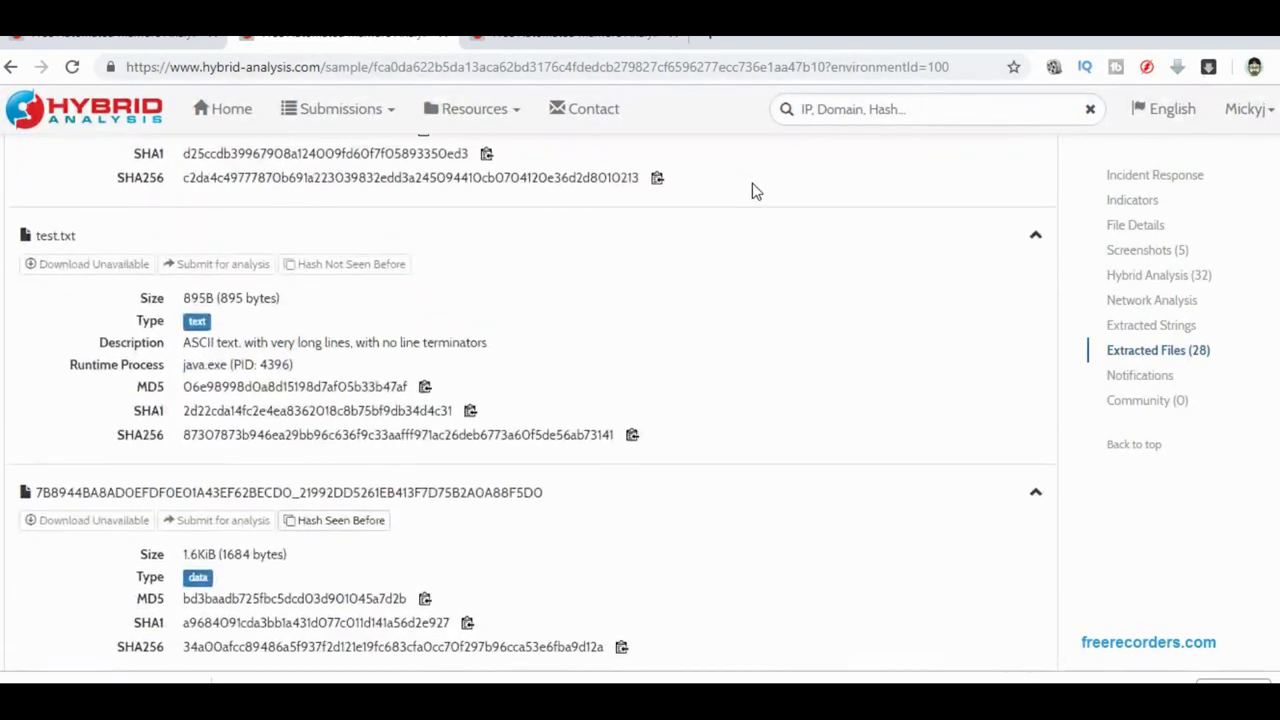
pyautogui.scroll(-4, 755, 191)
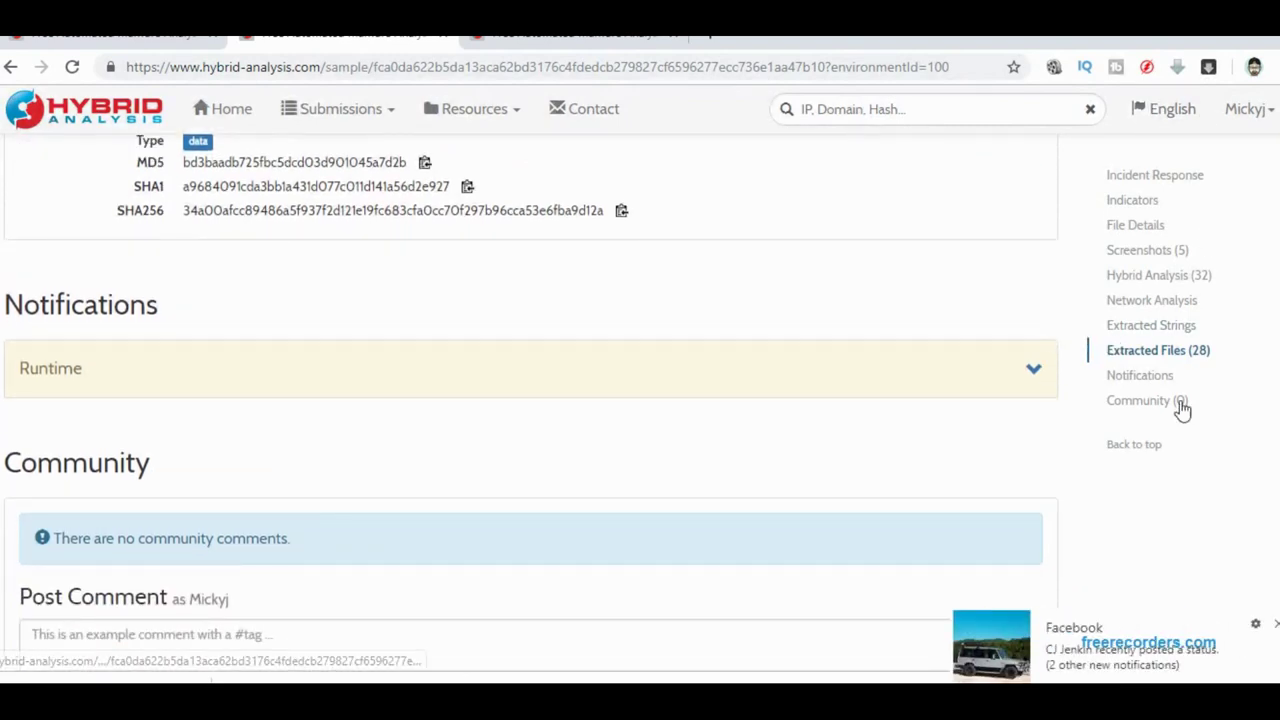
# Expand the Runtime notifications and read through them down to the Community section.
pyautogui.click(1036, 372)
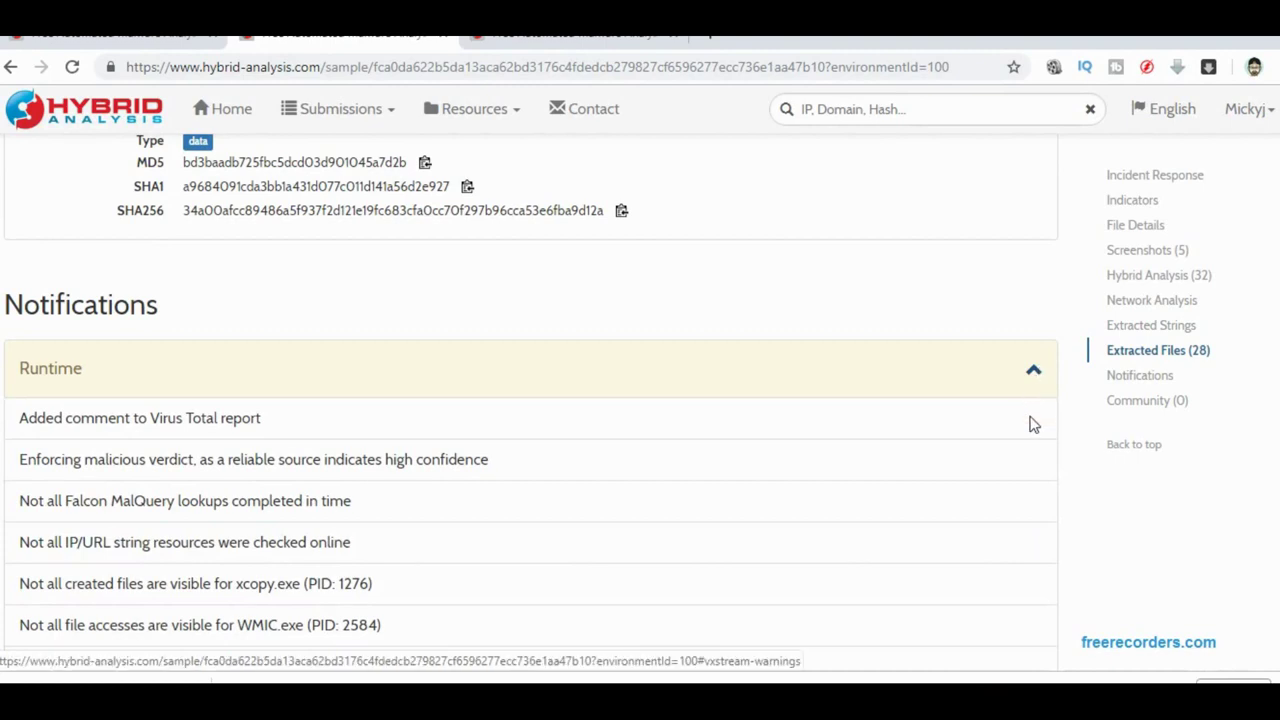
pyautogui.scroll(-2, 1010, 423)
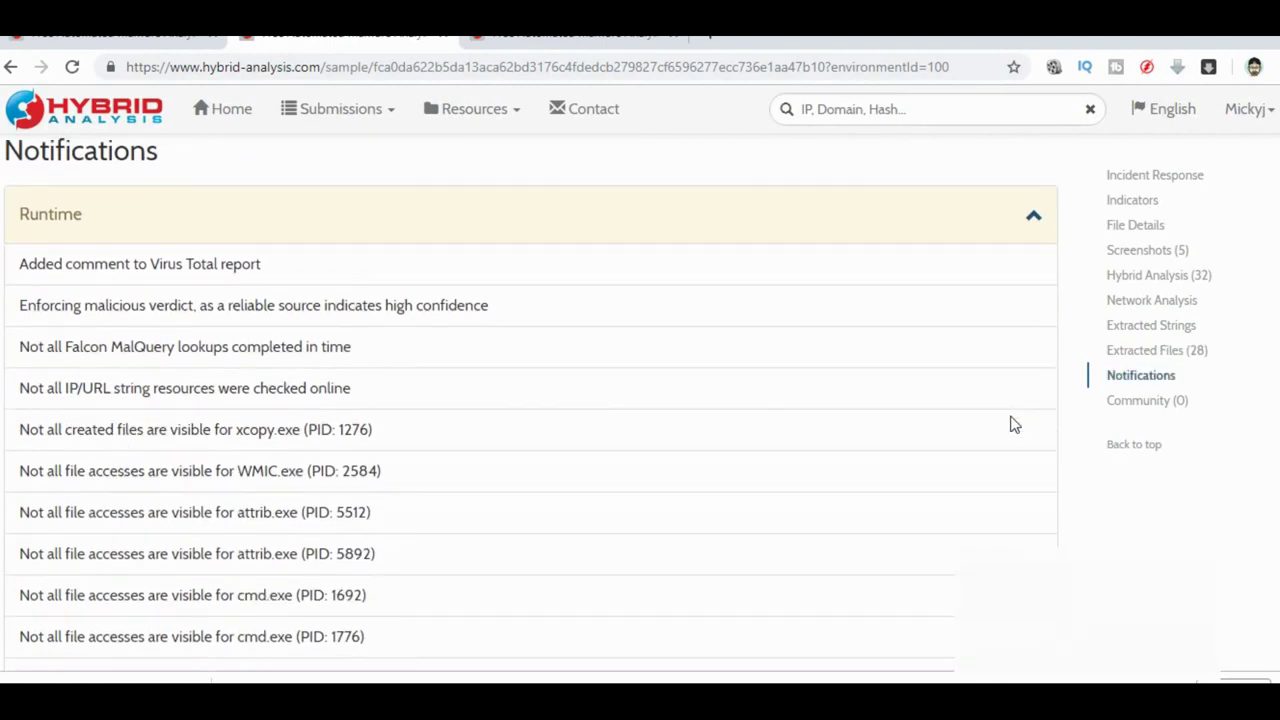
pyautogui.scroll(-10, 1010, 423)
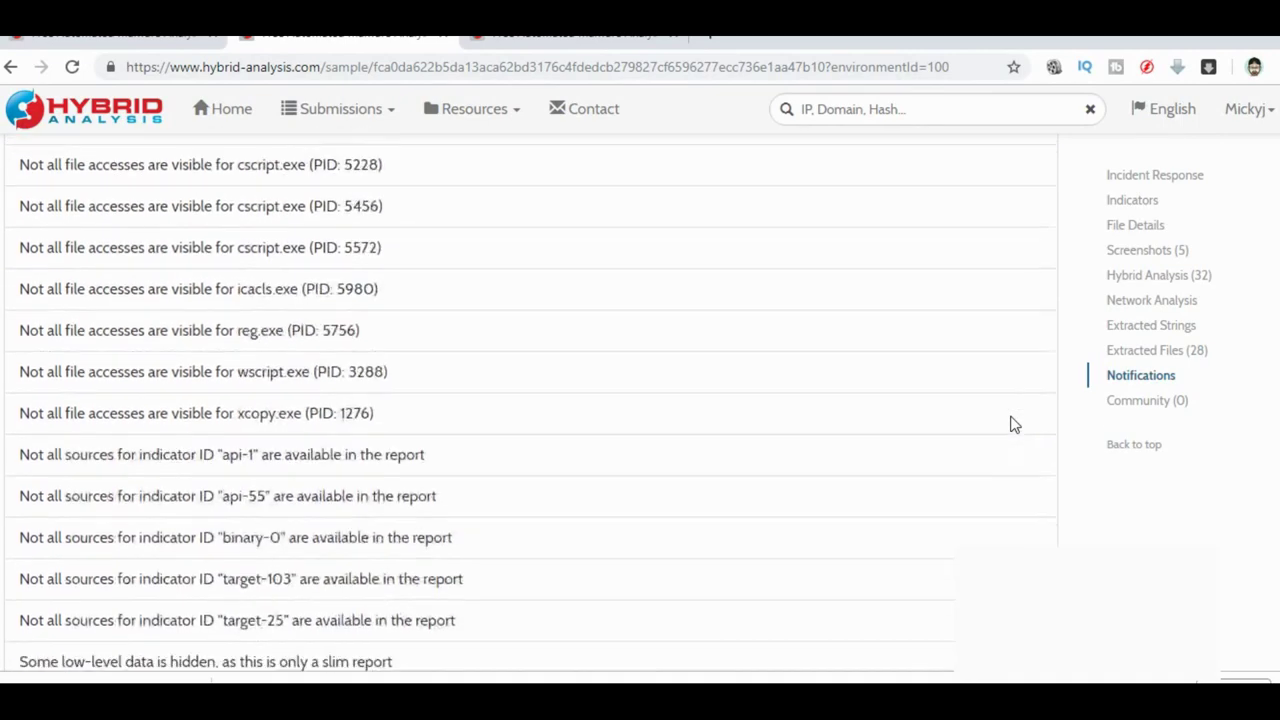
pyautogui.scroll(-4, 1010, 423)
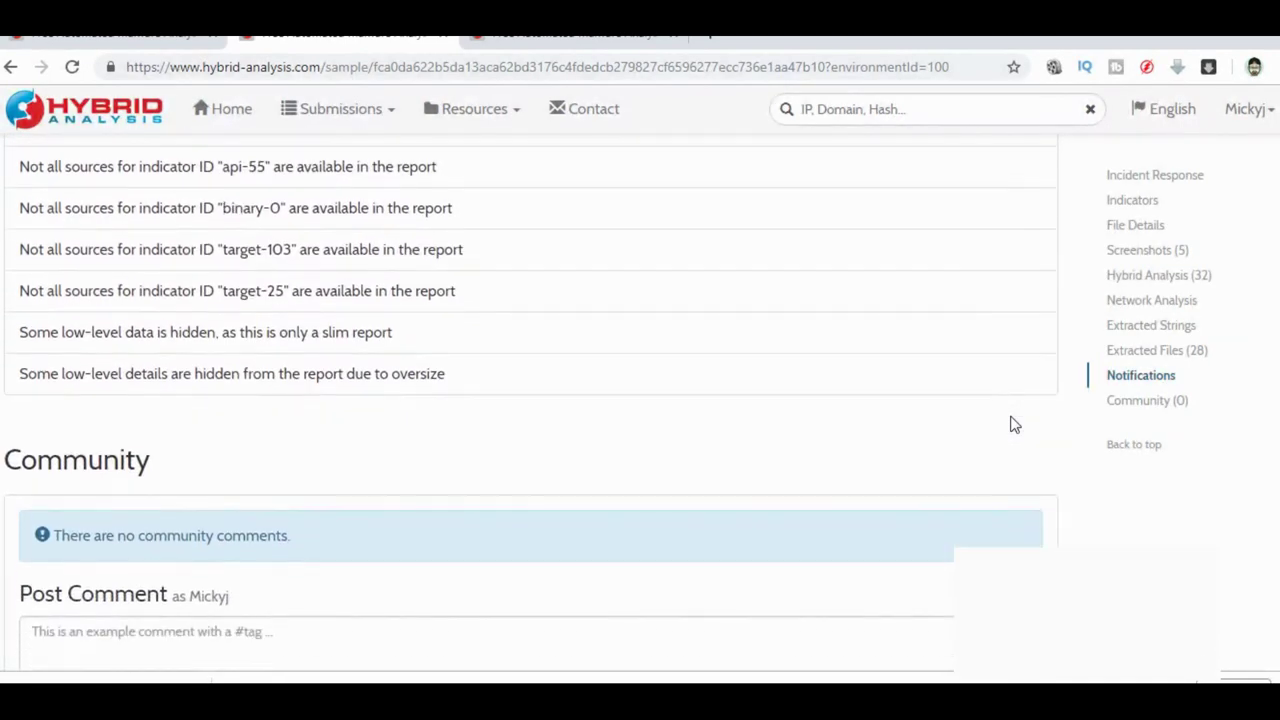
pyautogui.scroll(-1, 1010, 423)
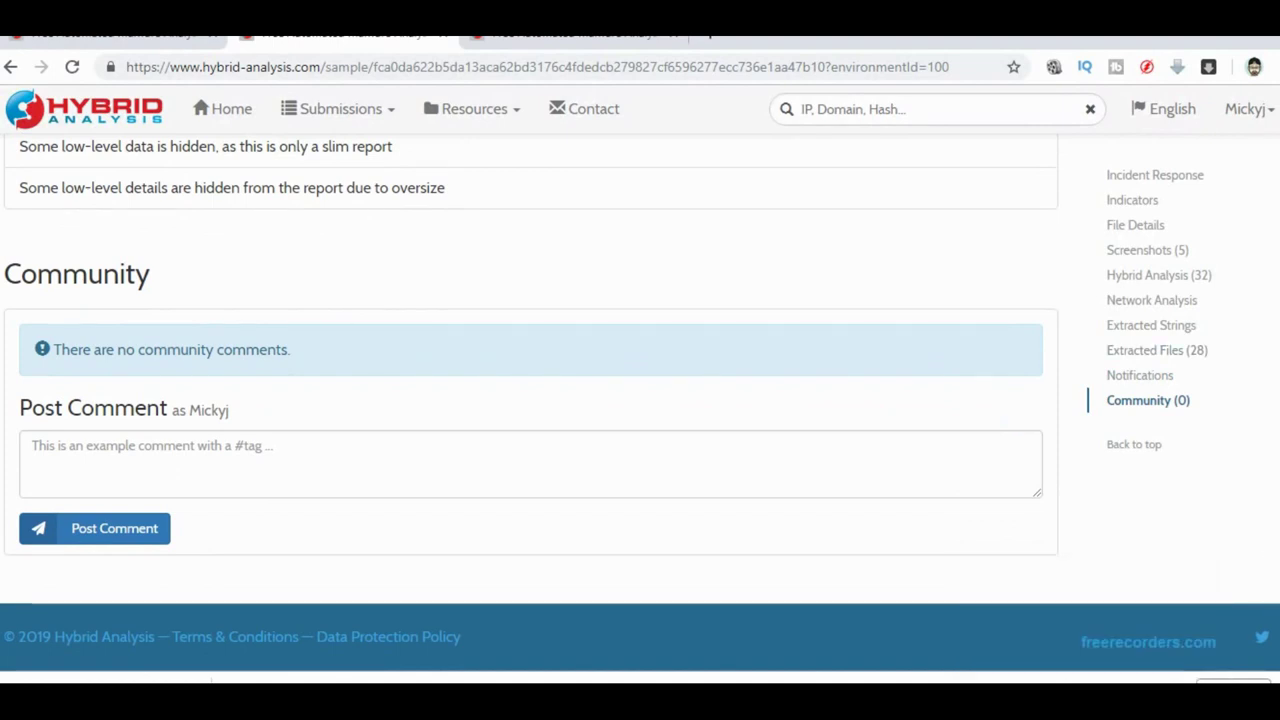
# Return to the report top and scroll to the HackTool.VBS.Agent .vbs files in Extracted Files.
pyautogui.press('Home')
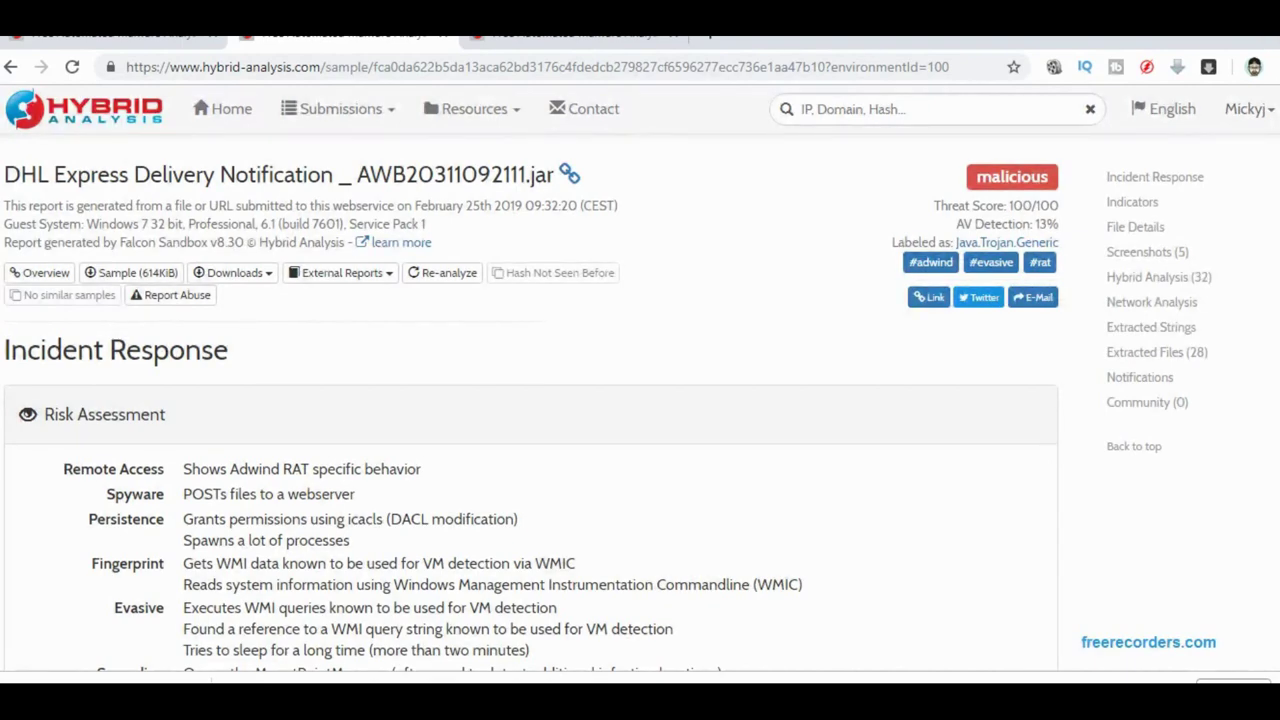
pyautogui.scroll(-15, 530, 400)
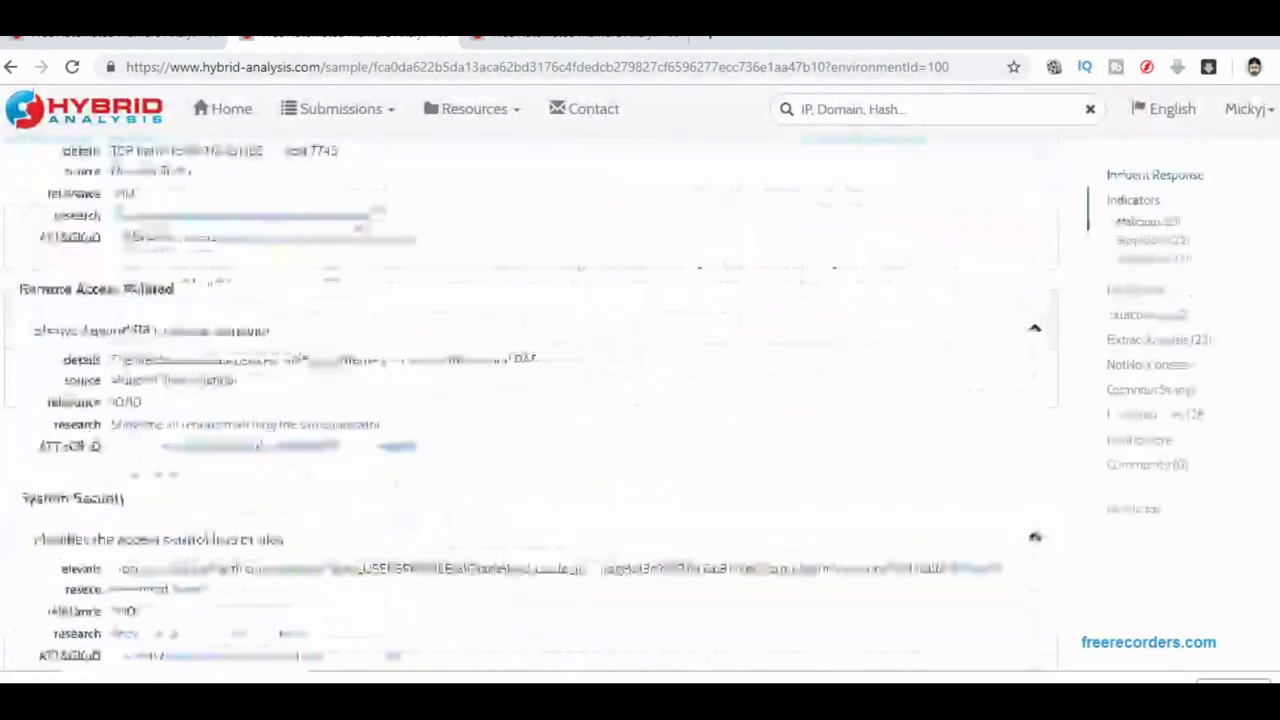
pyautogui.scroll(-15, 530, 400)
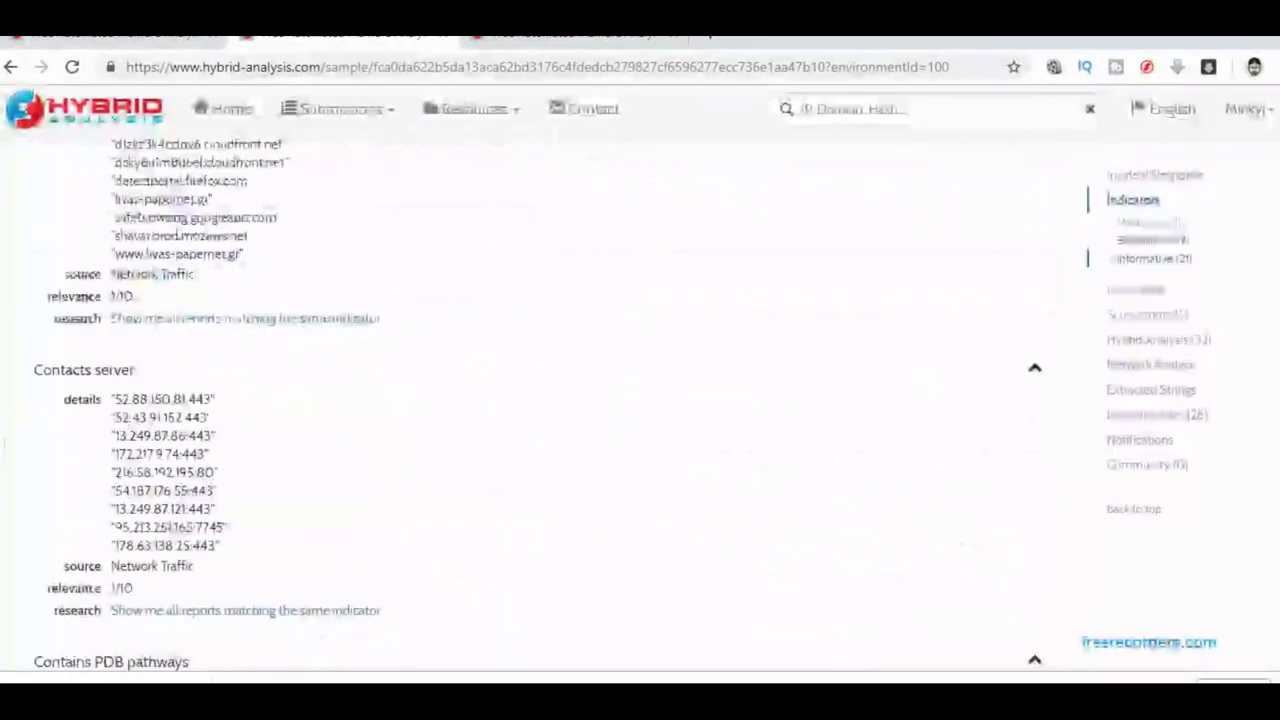
pyautogui.scroll(-5, 530, 400)
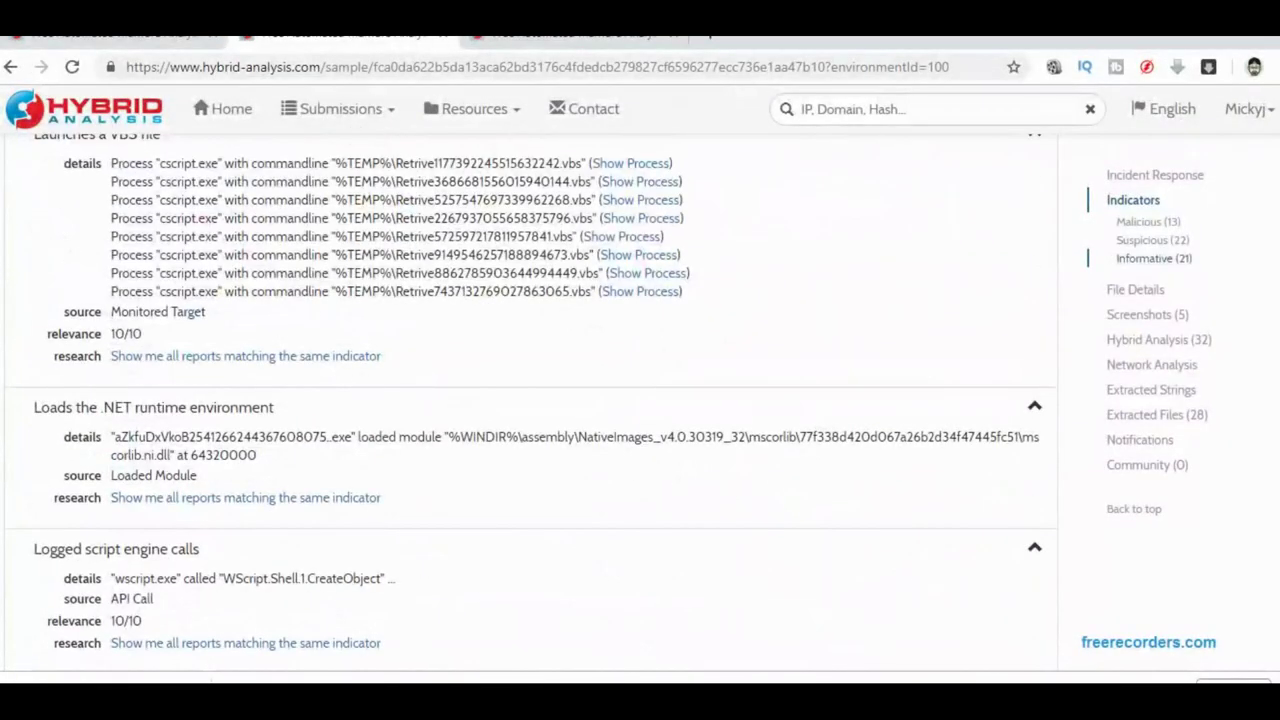
pyautogui.scroll(10, 530, 400)
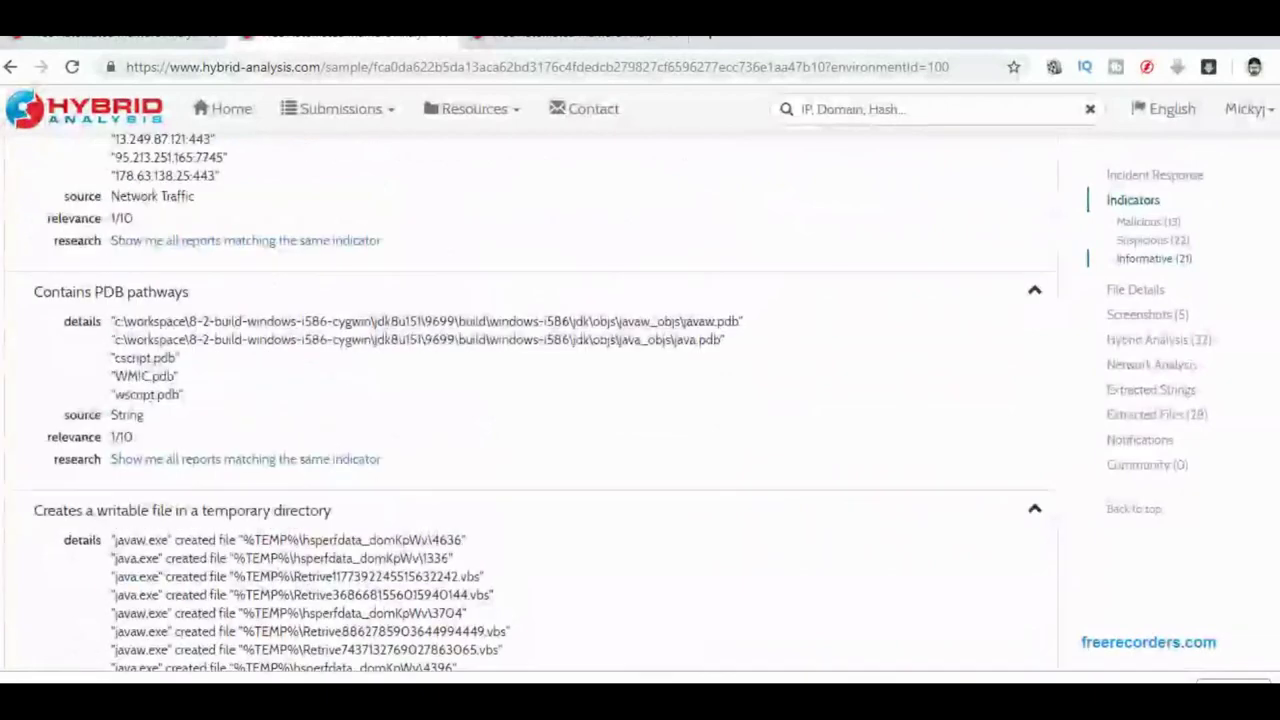
pyautogui.scroll(-10, 530, 400)
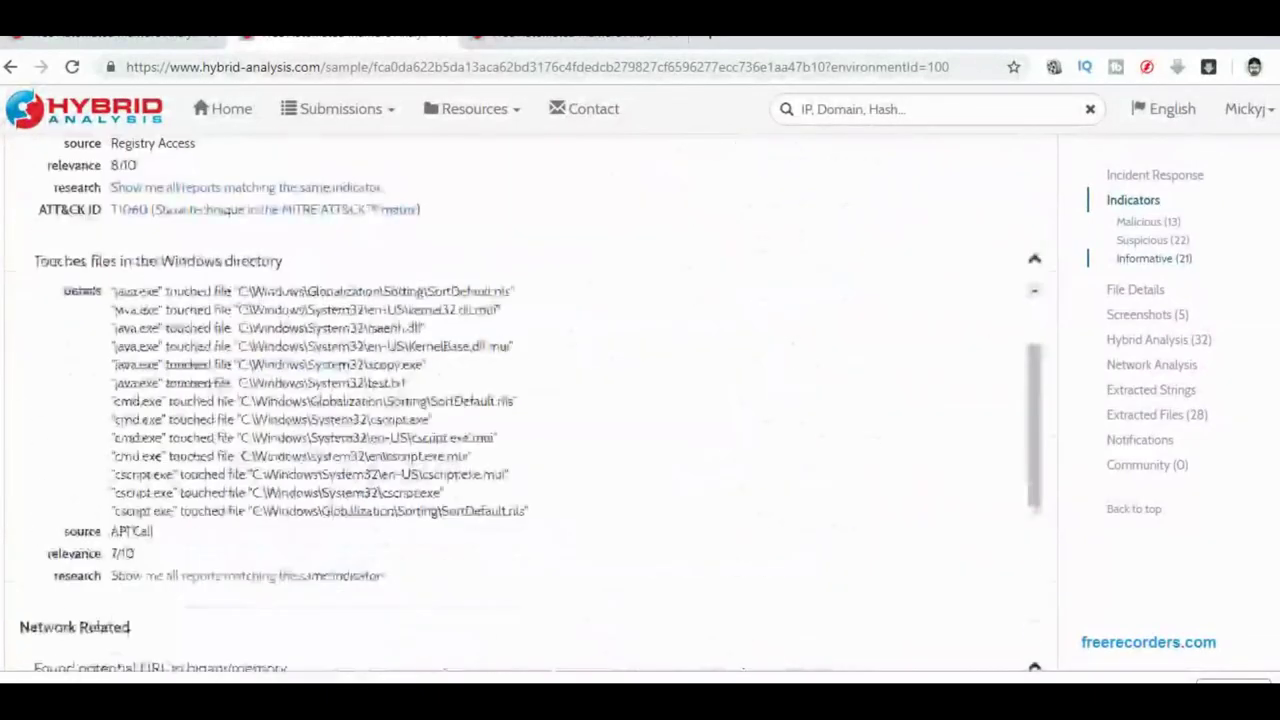
pyautogui.scroll(-15, 530, 400)
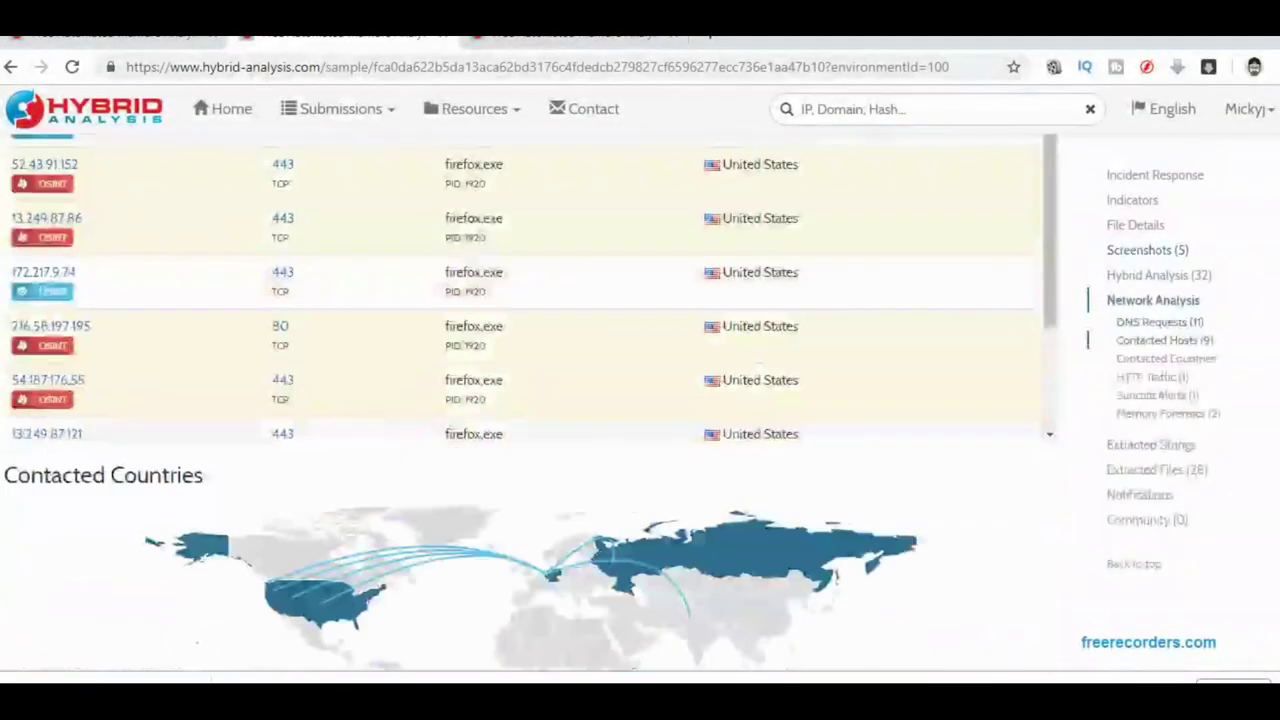
pyautogui.scroll(-20, 530, 400)
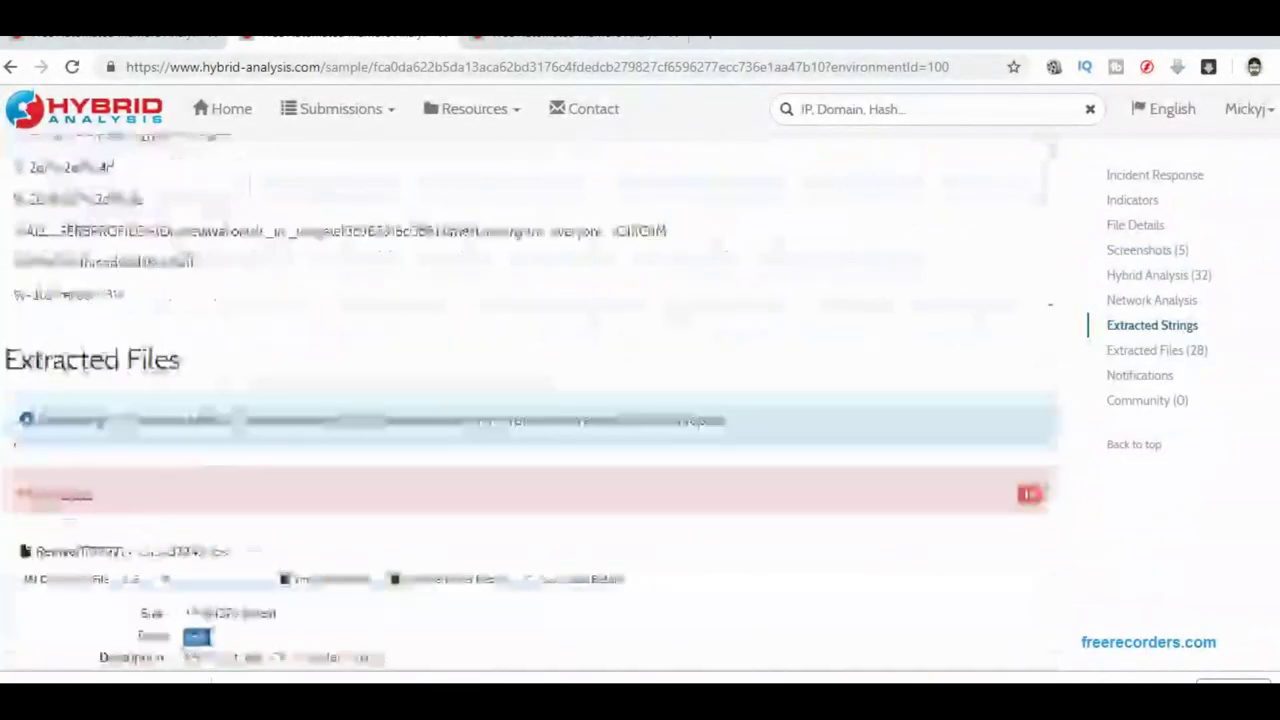
pyautogui.scroll(-5, 530, 400)
pyautogui.scroll(2, 530, 400)
pyautogui.scroll(-5, 530, 400)
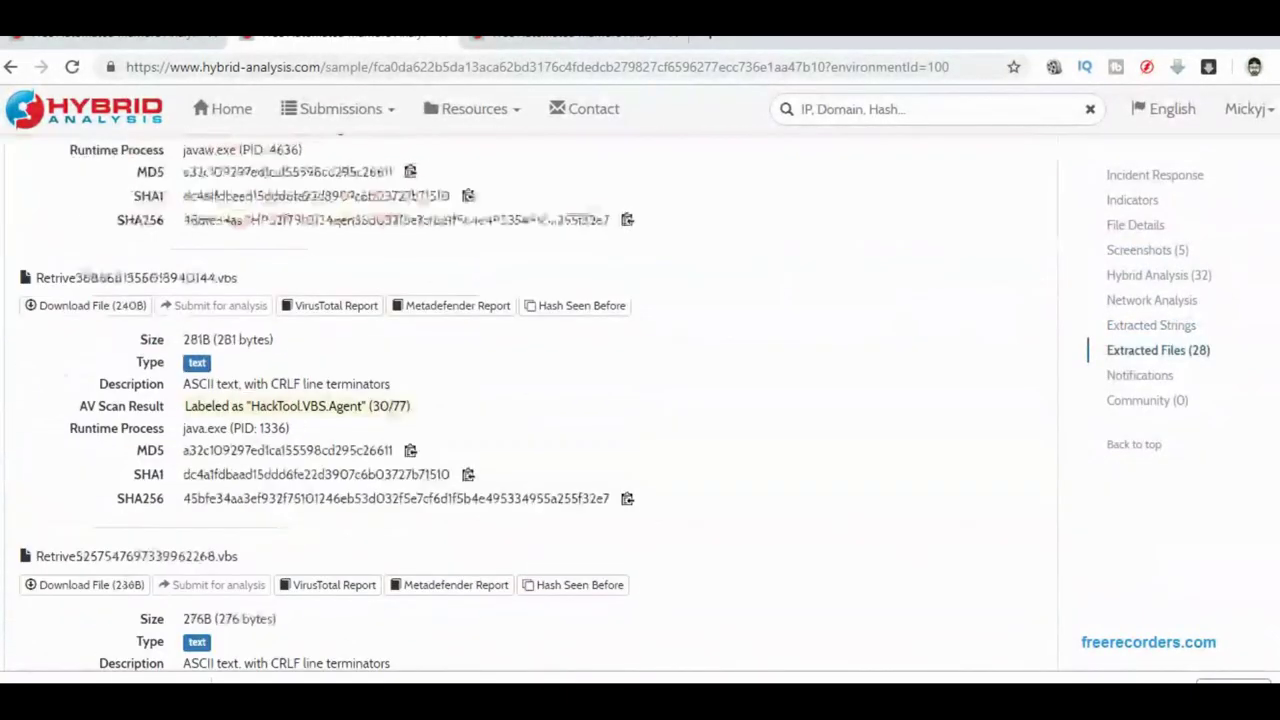
pyautogui.scroll(-3, 530, 400)
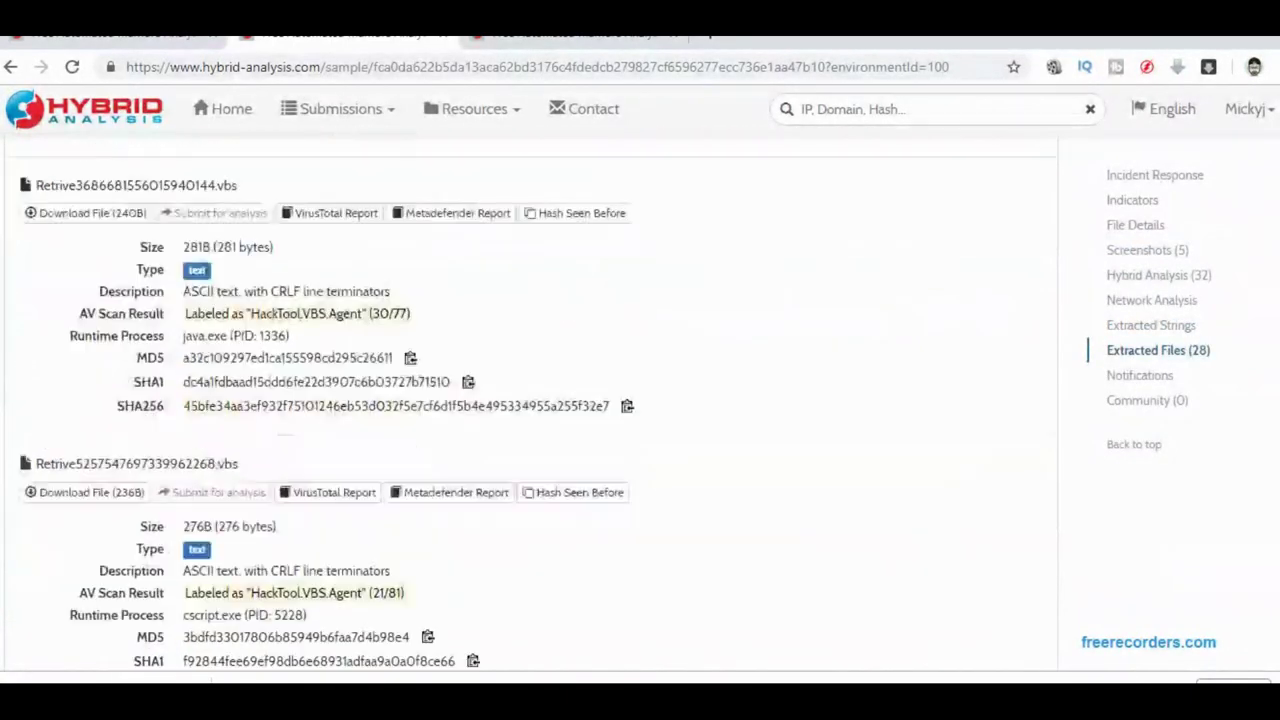
pyautogui.scroll(-12, 530, 400)
pyautogui.scroll(-5, 530, 400)
pyautogui.scroll(2, 590, 468)
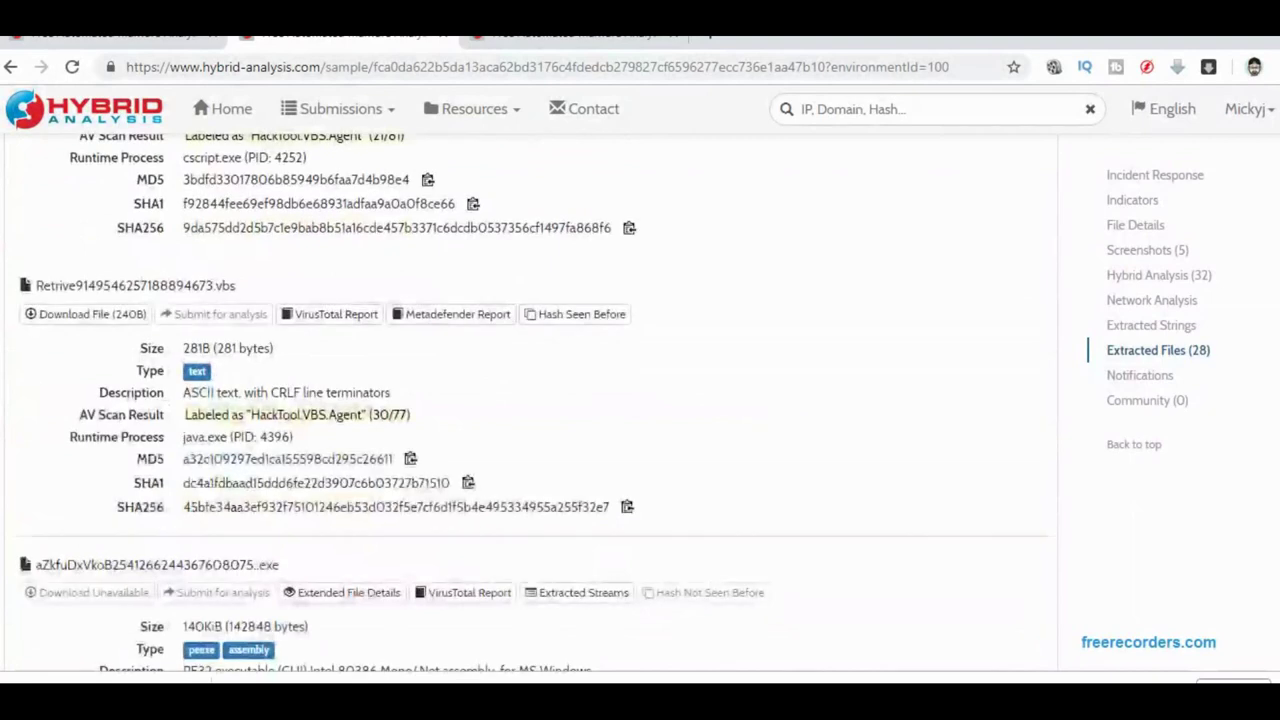
# Select the dropped executable's Gen:Variant.MSILPerseus AV scan label.
pyautogui.moveTo(368, 415); pyautogui.dragTo(260, 420)
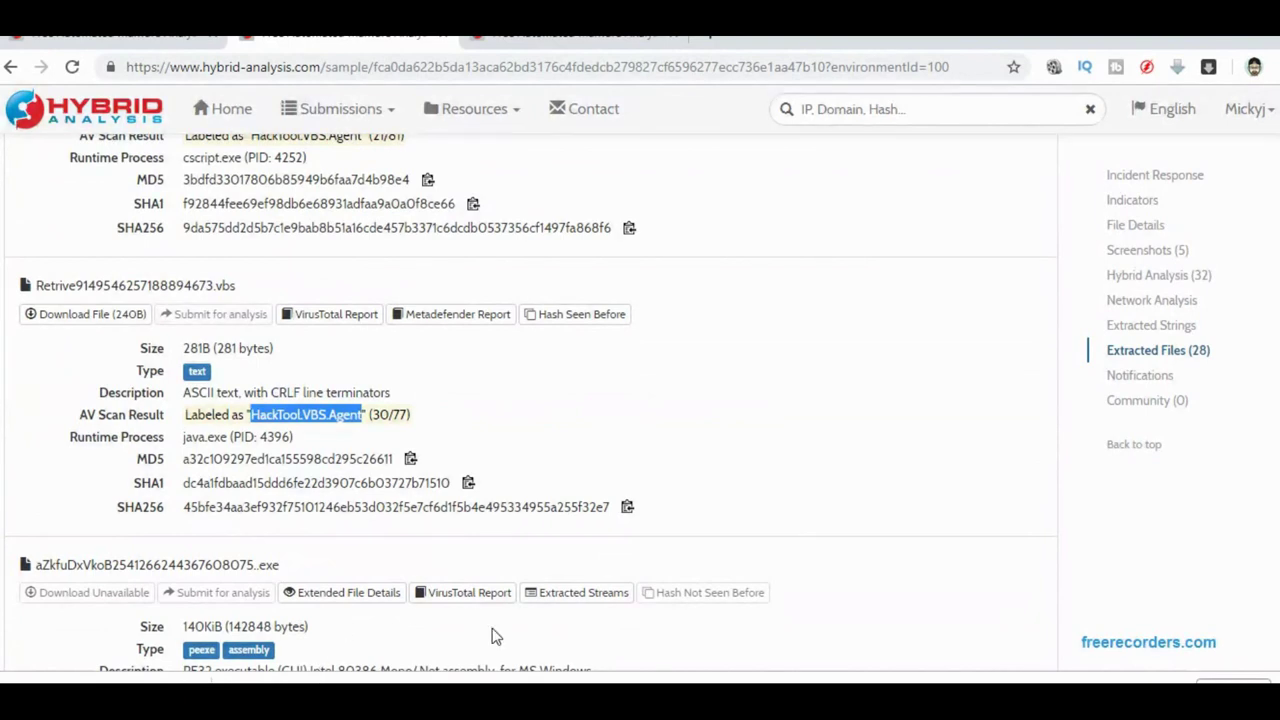
pyautogui.scroll(-2, 495, 636)
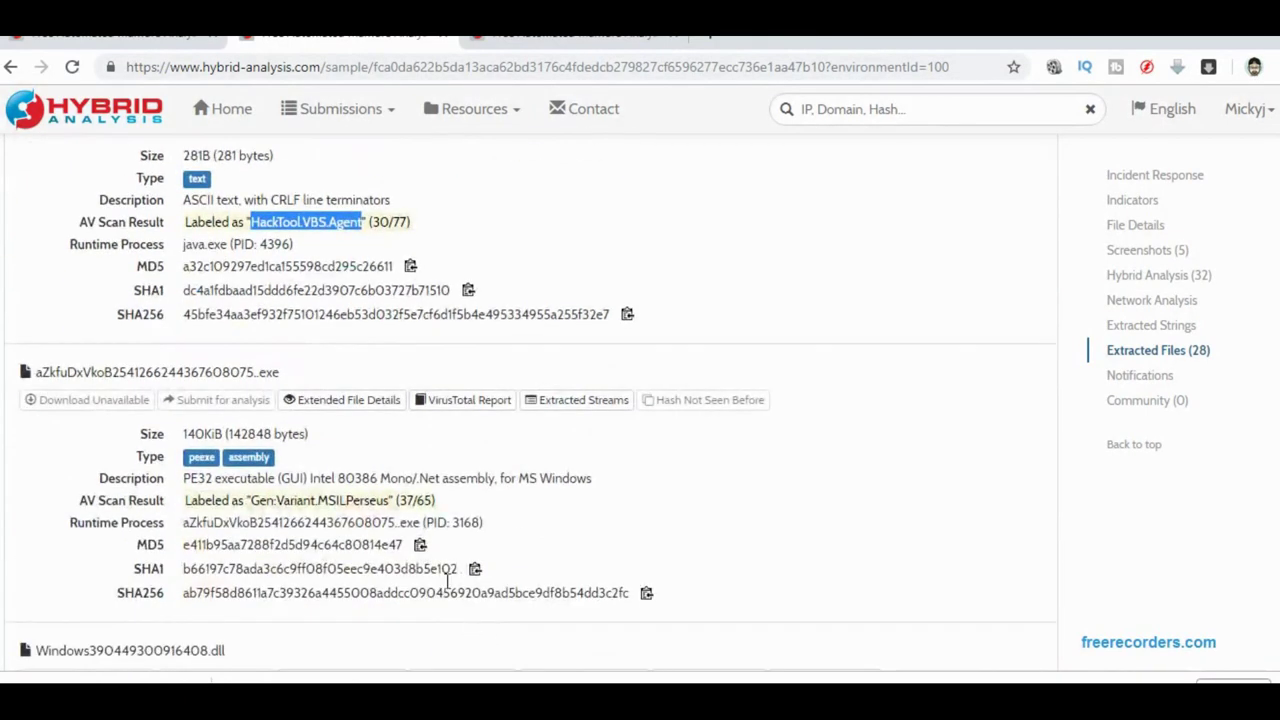
pyautogui.moveTo(386, 500); pyautogui.dragTo(260, 512)
pyautogui.hotkey('ctrl', 'c')
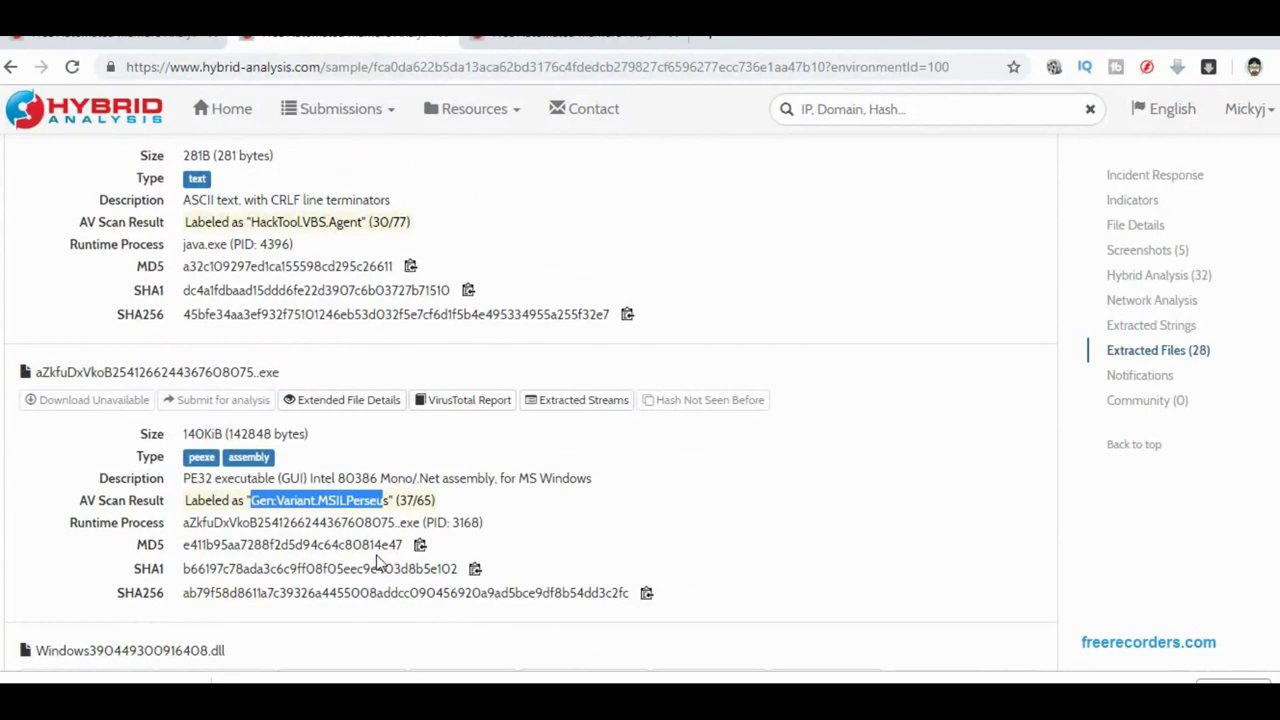
# Load the Google homepage in the third browser tab.
pyautogui.click(588, 38)
pyautogui.click(396, 74)
pyautogui.write('www.google.l')
pyautogui.press('BackSpace')
pyautogui.press('Down')
pyautogui.press('Return')
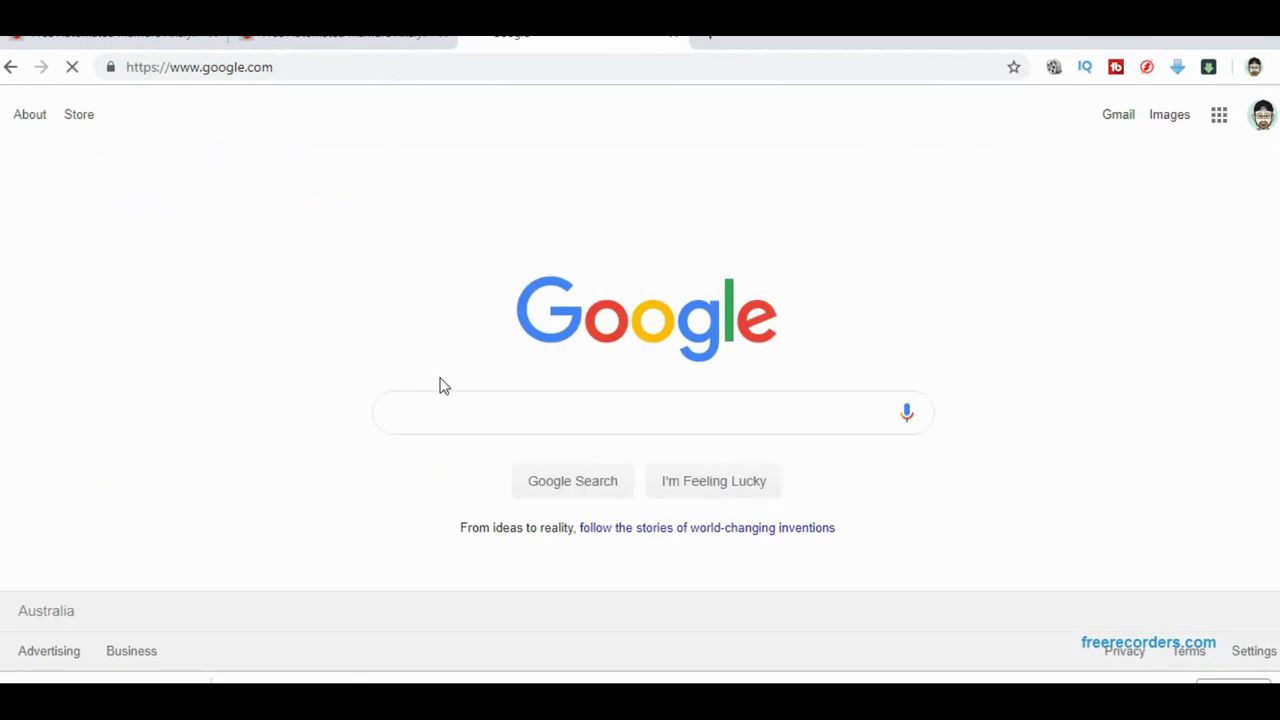
# Search Google for the pasted Gen:Variant.MSILPerseus label and scroll to the Trend Micro result.
pyautogui.hotkey('ctrl', 'v')
pyautogui.press('Return')
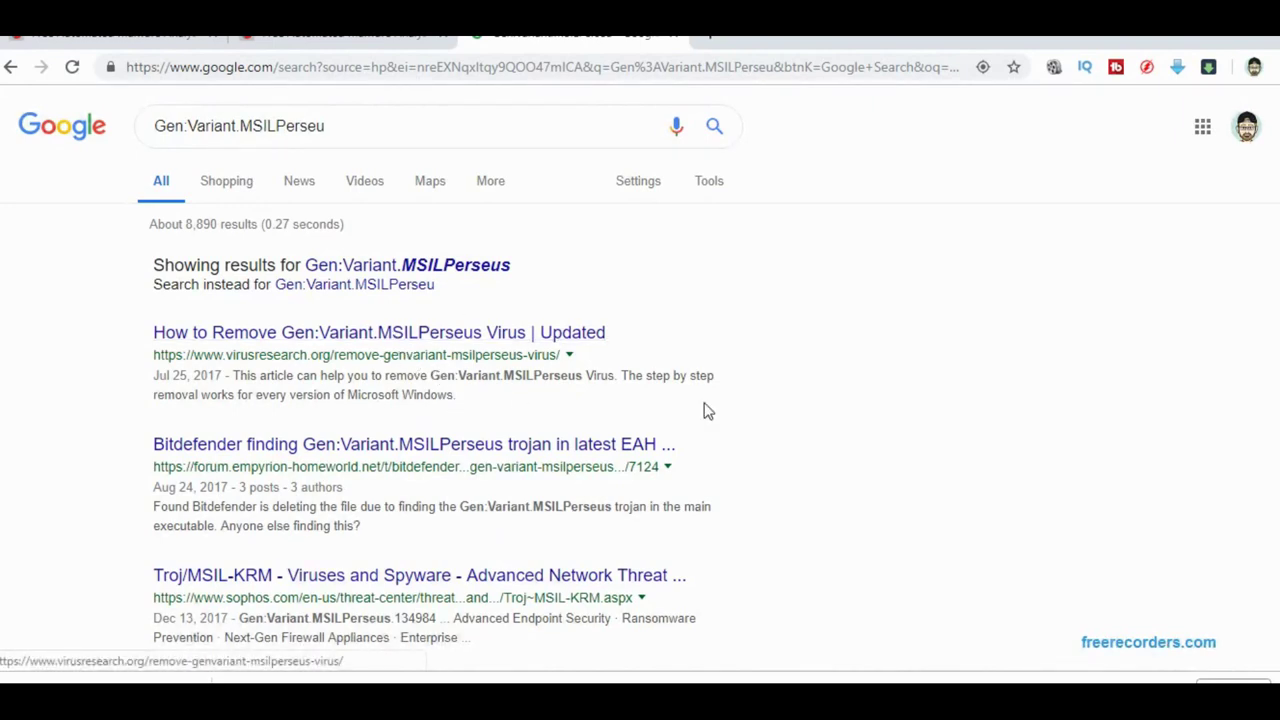
pyautogui.scroll(-2, 640, 380)
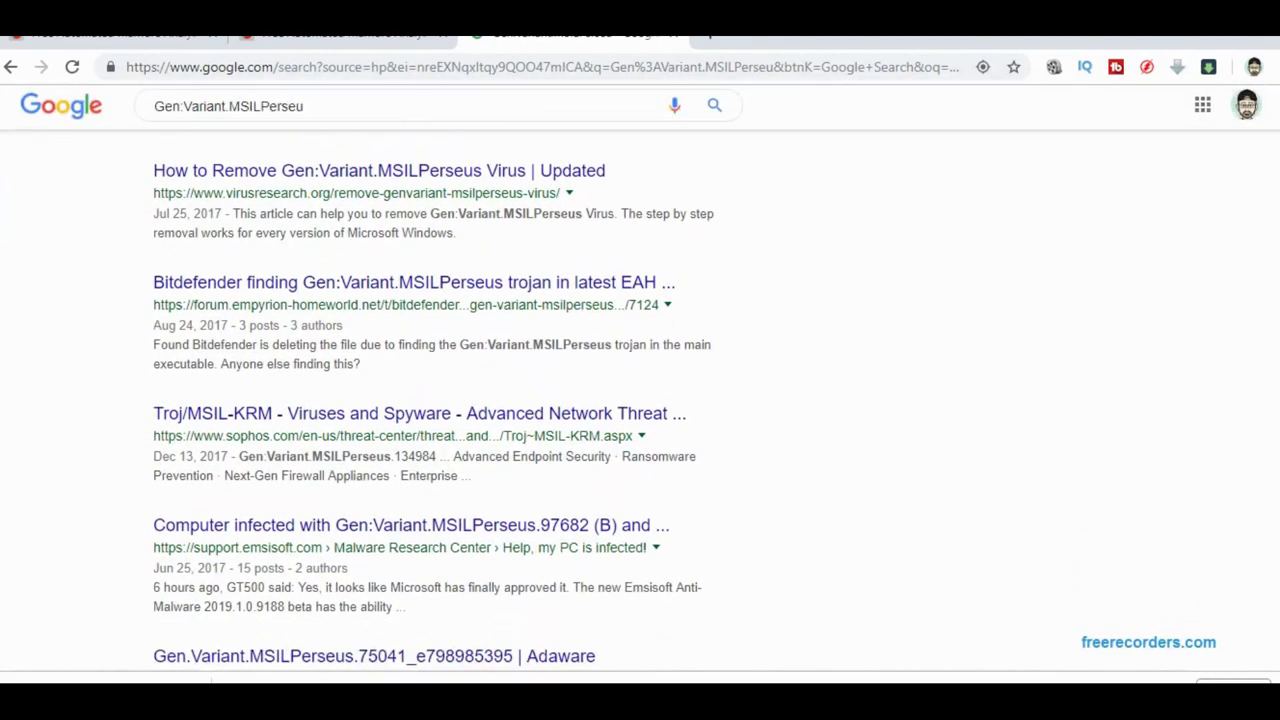
pyautogui.scroll(-1, 640, 400)
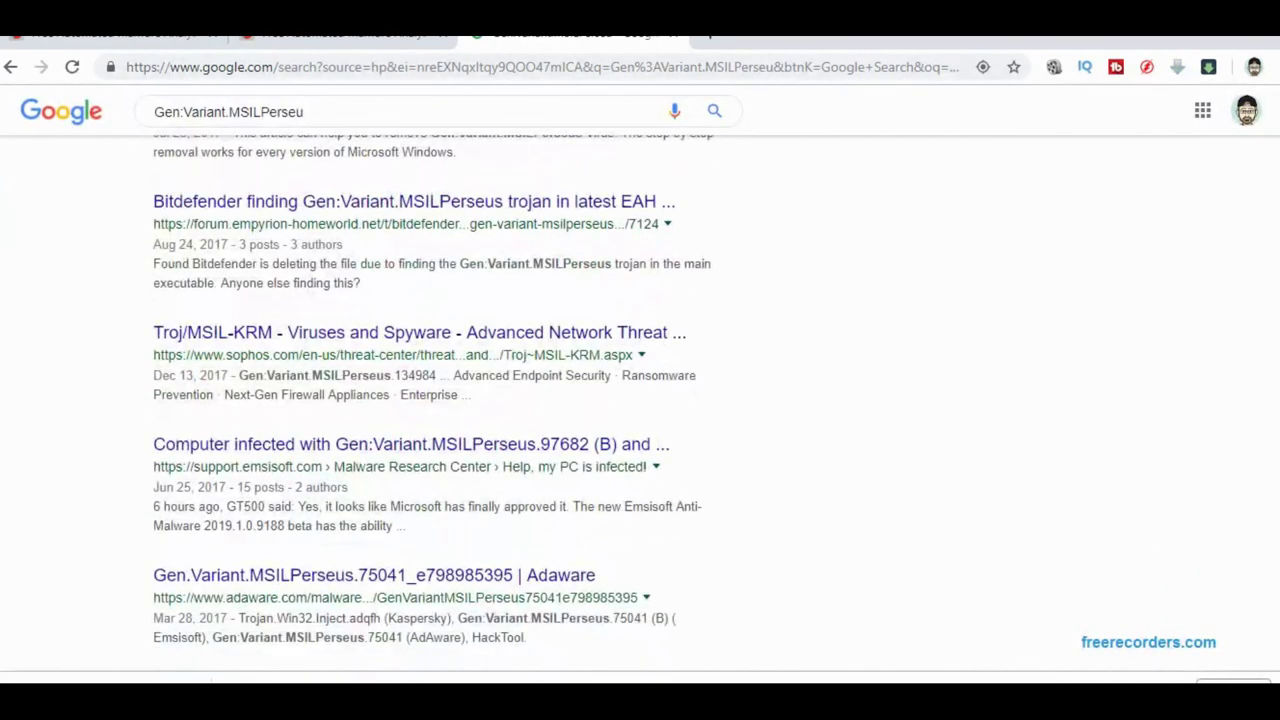
pyautogui.scroll(-2, 640, 400)
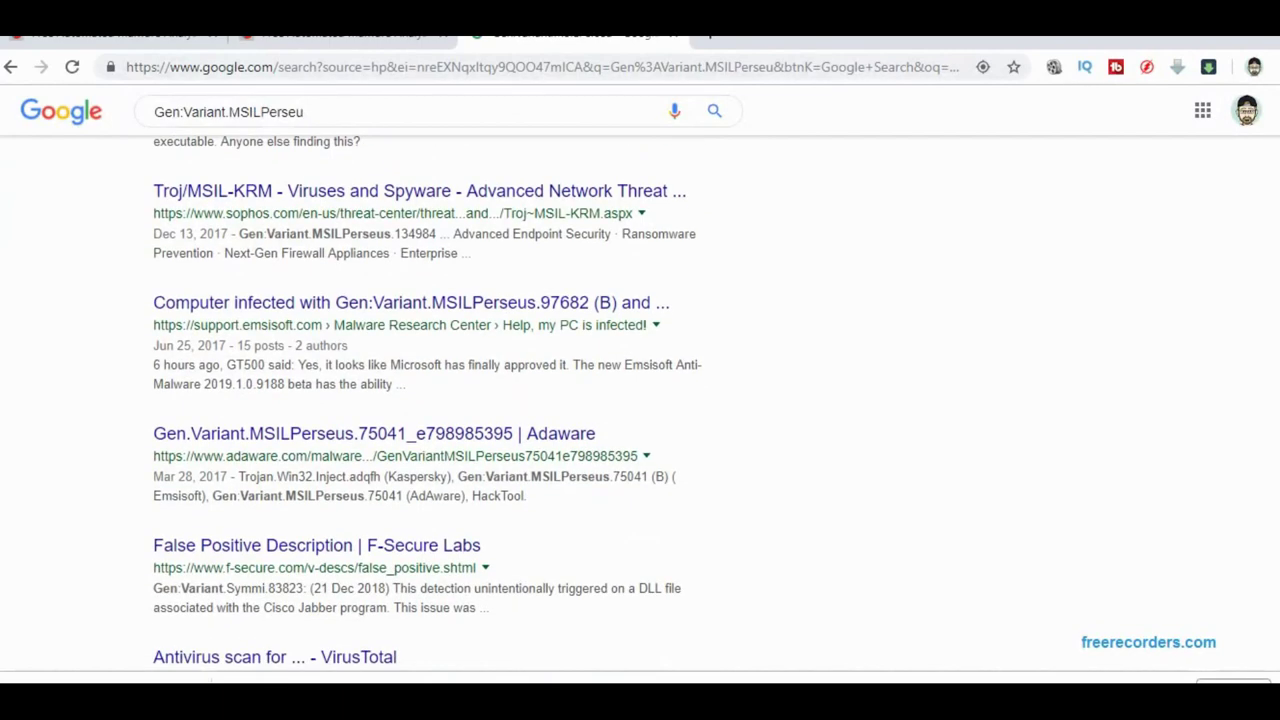
pyautogui.scroll(-3, 640, 400)
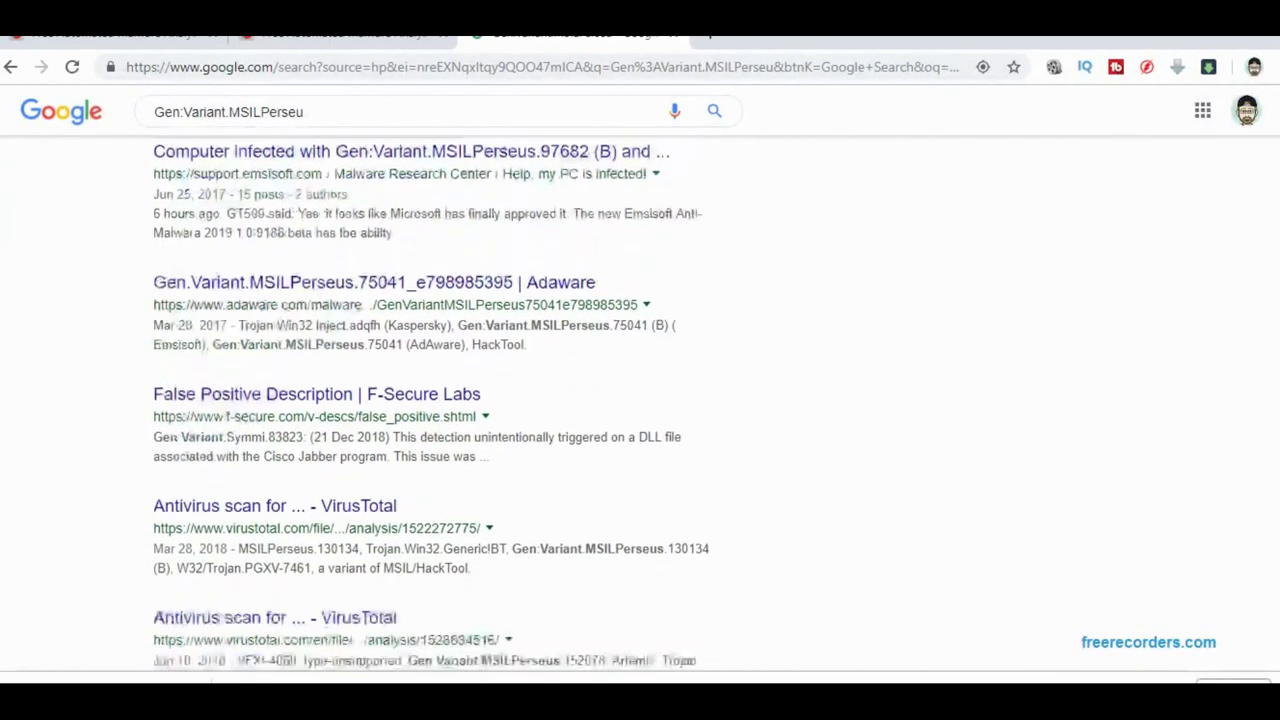
pyautogui.scroll(-1, 640, 400)
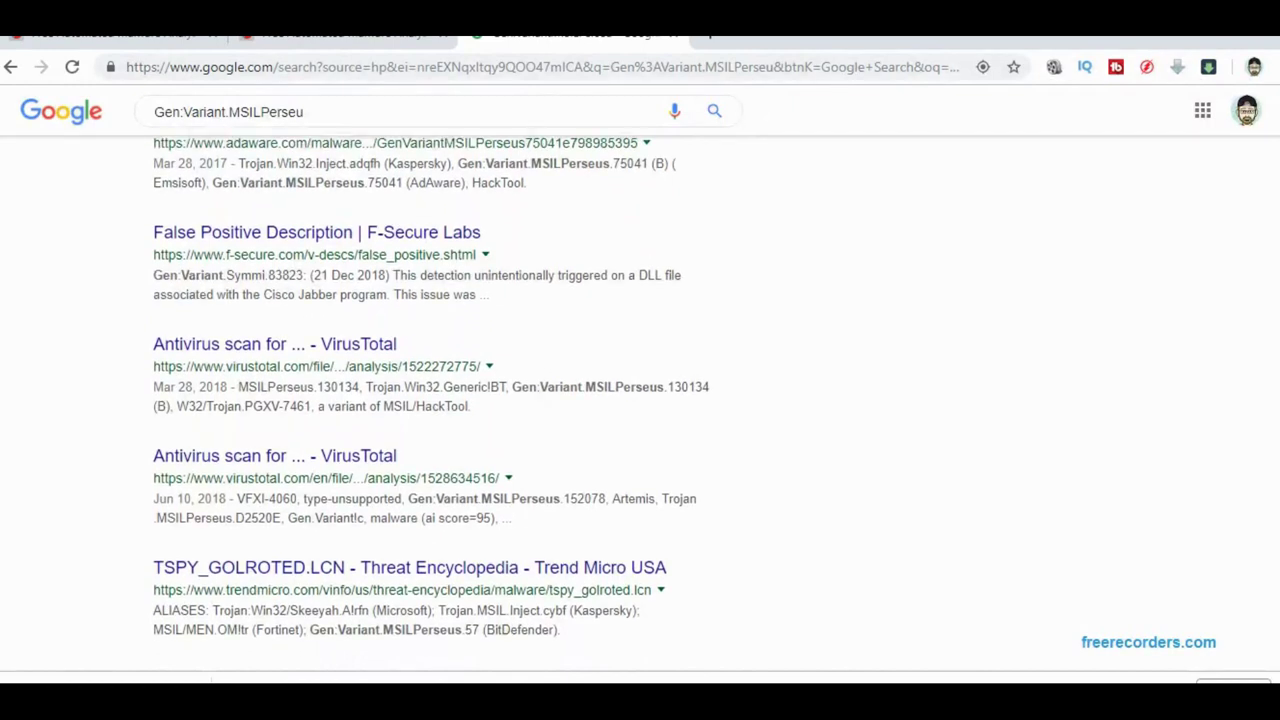
# Open the Trend Micro Threat Encyclopedia entry for TSPY_GOLROTED.LCN.
pyautogui.click(487, 568)
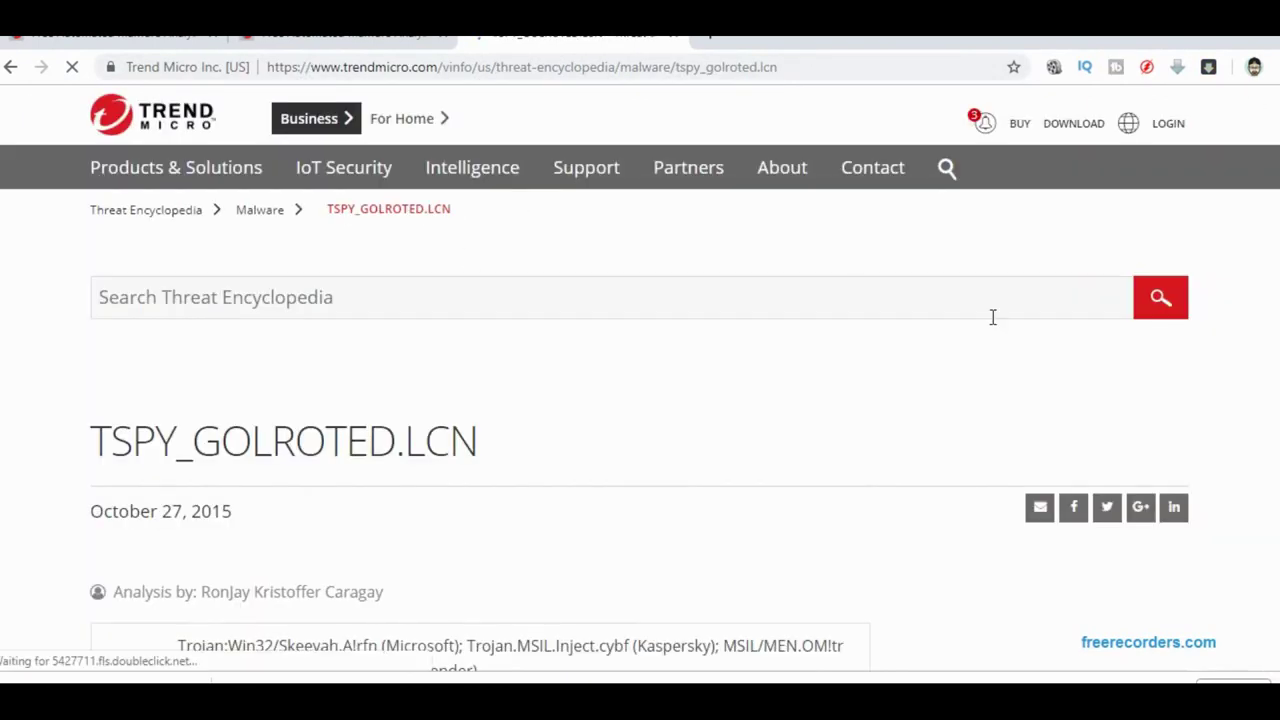
pyautogui.scroll(-2, 992, 317)
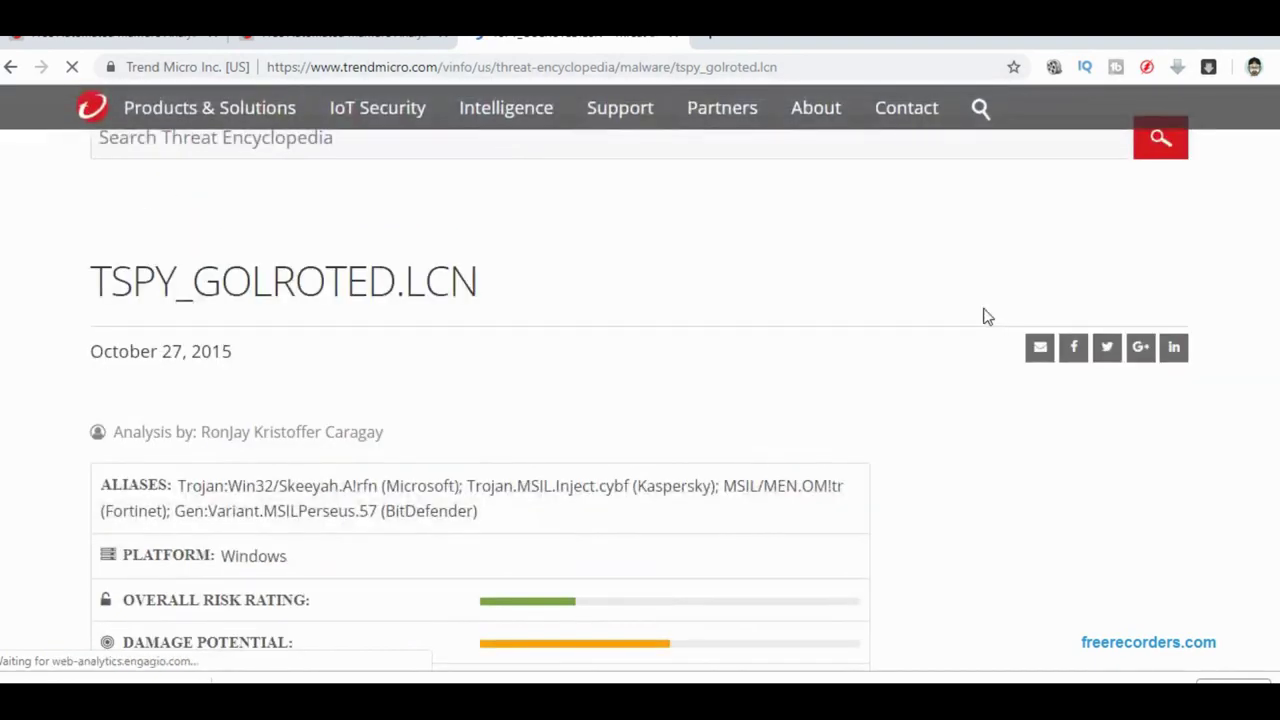
pyautogui.scroll(-1, 990, 316)
pyautogui.scroll(-5, 988, 317)
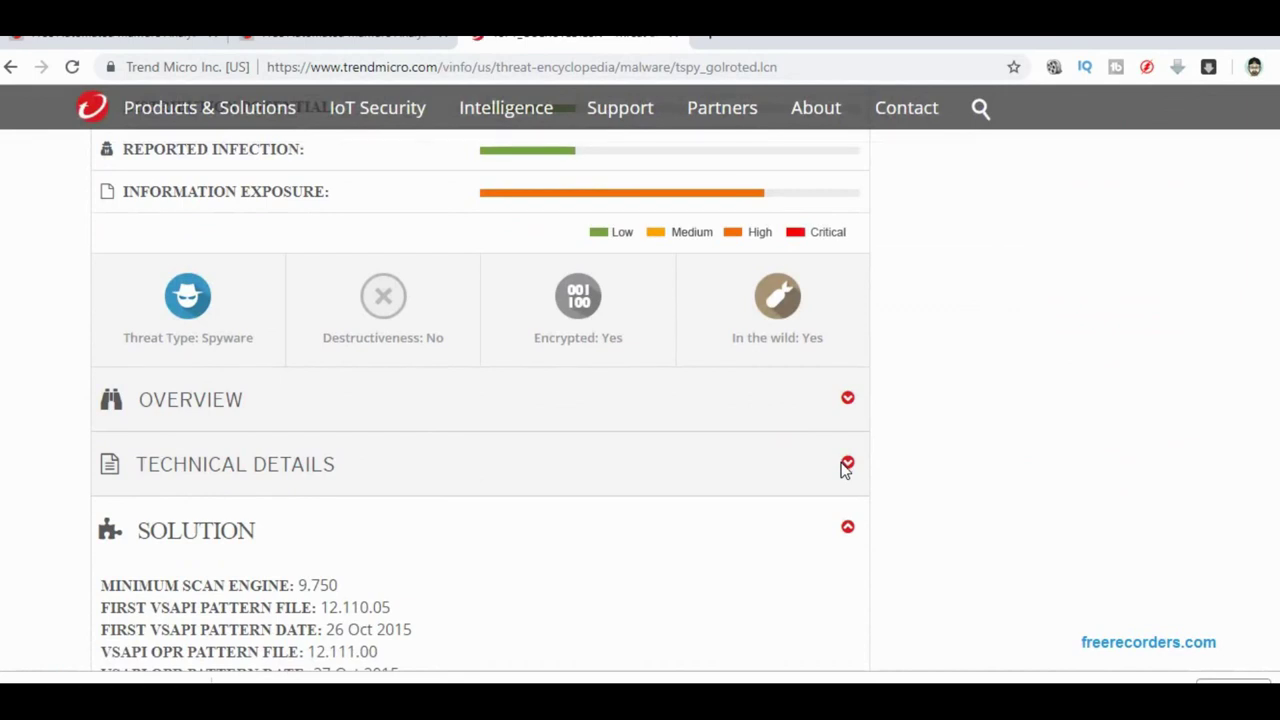
# Expand Technical Details and read down to Information Theft listing Bitcoin, Steam and Thunderbird credentials.
pyautogui.click(846, 466)
pyautogui.scroll(-2, 846, 470)
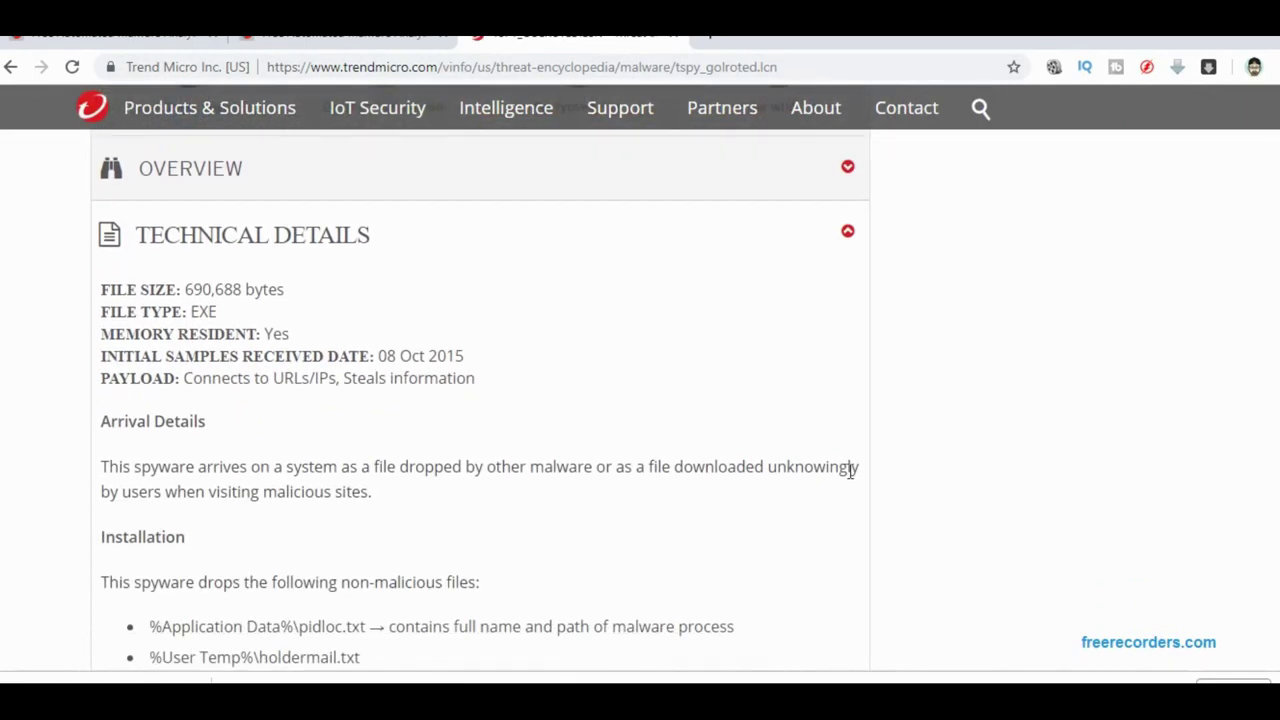
pyautogui.scroll(-2, 848, 470)
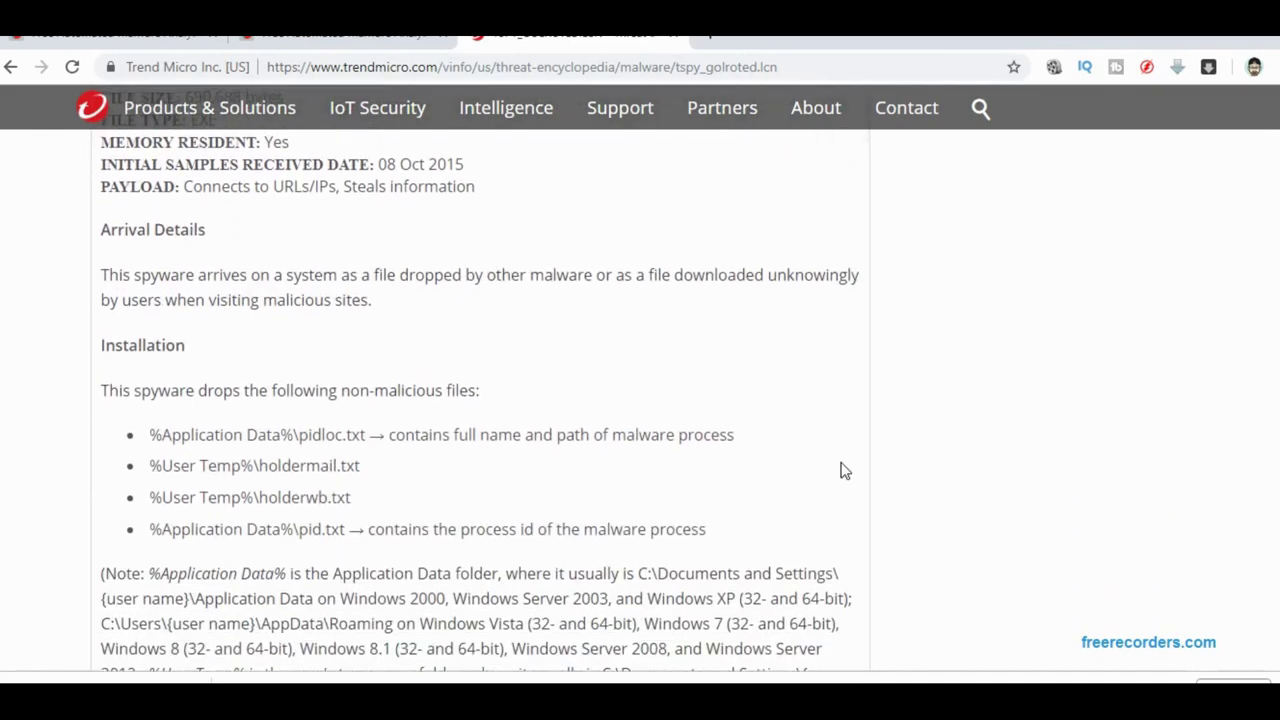
pyautogui.scroll(-2, 843, 470)
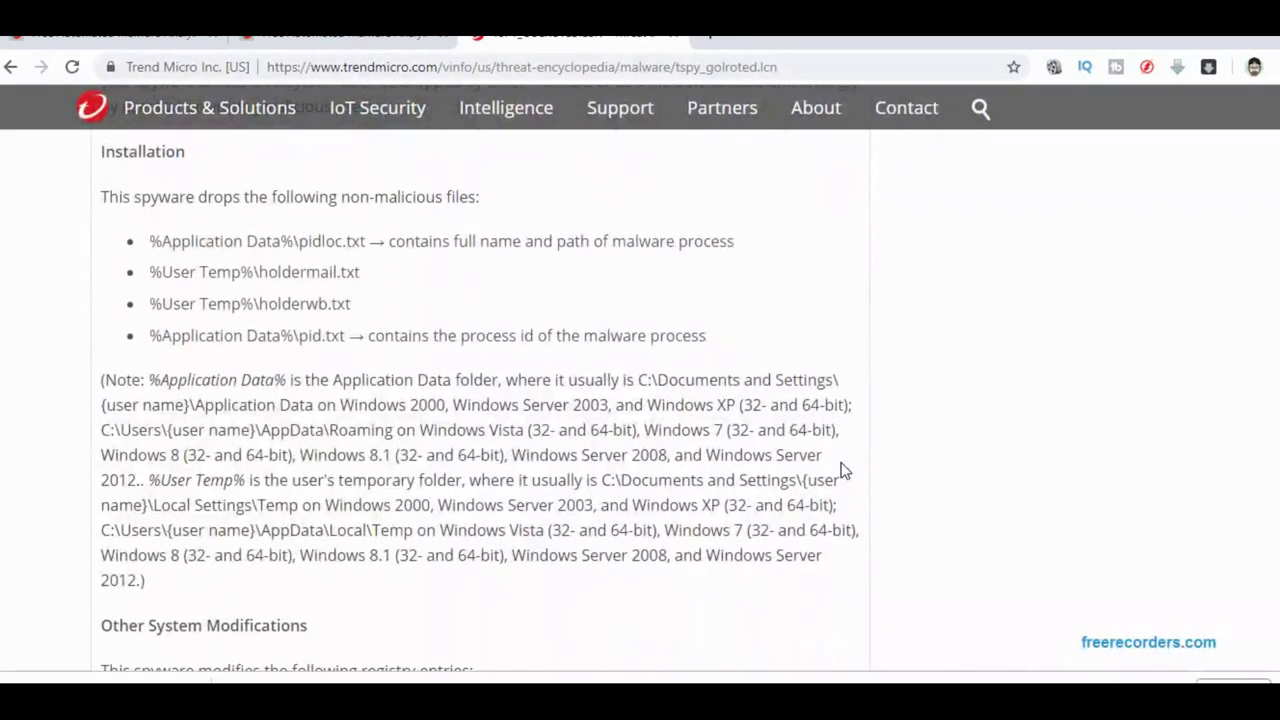
pyautogui.scroll(-2, 843, 470)
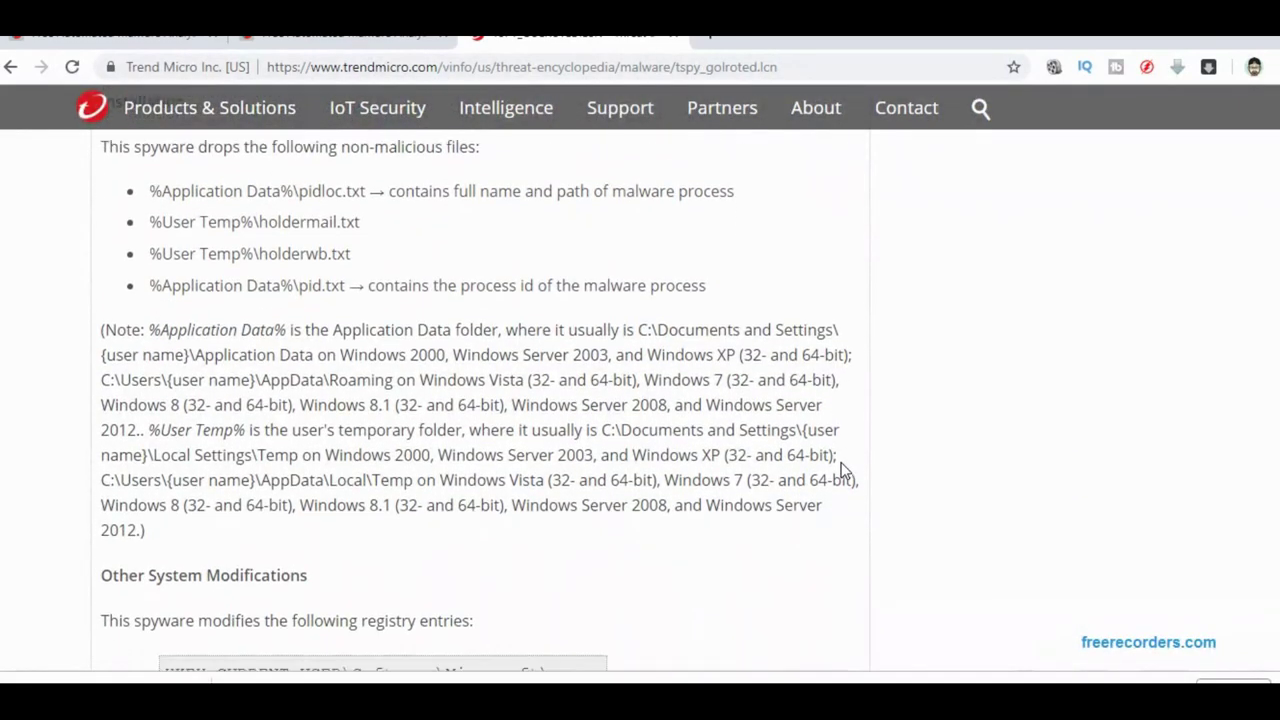
pyautogui.scroll(-2, 843, 470)
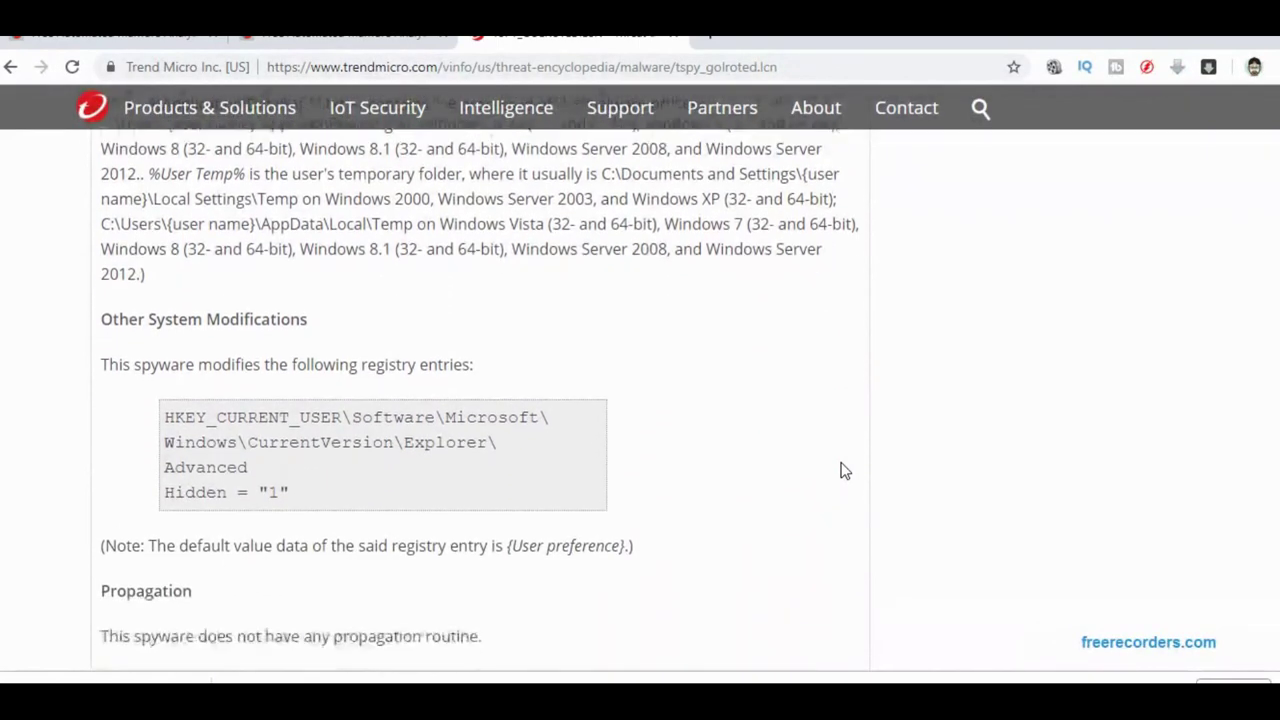
pyautogui.scroll(-2, 843, 470)
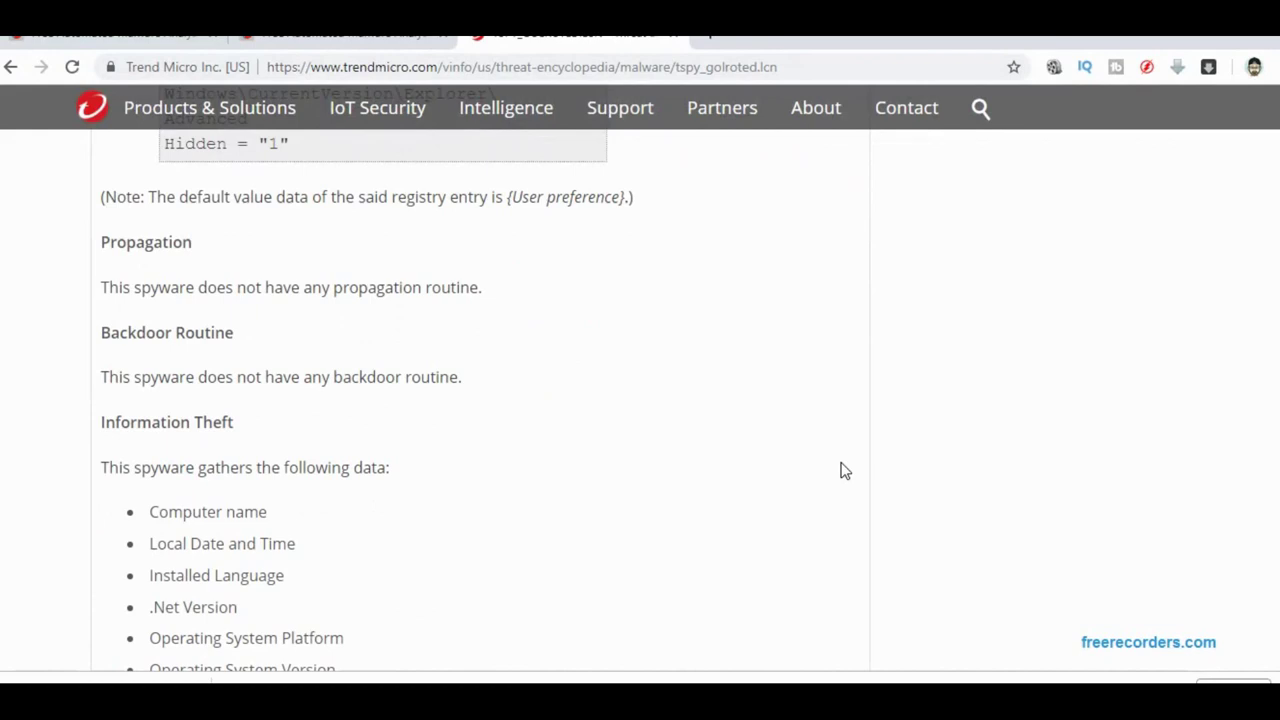
pyautogui.scroll(-2, 843, 470)
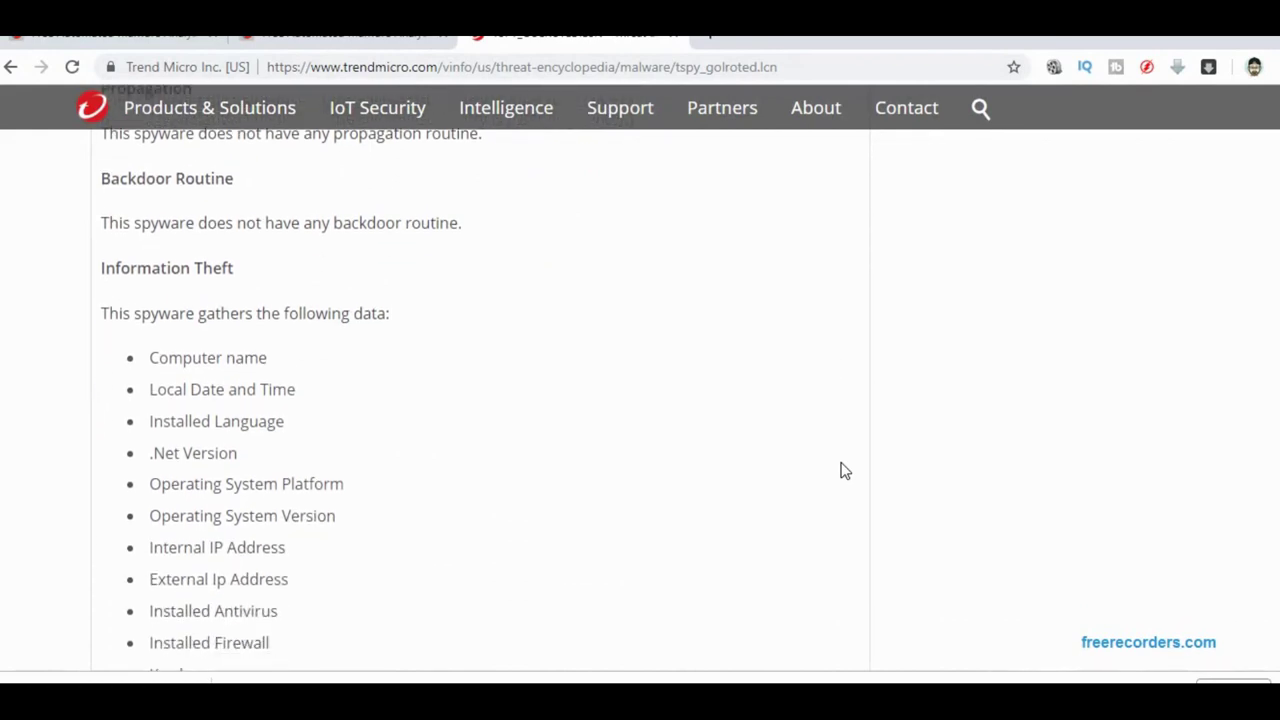
pyautogui.scroll(-4, 843, 470)
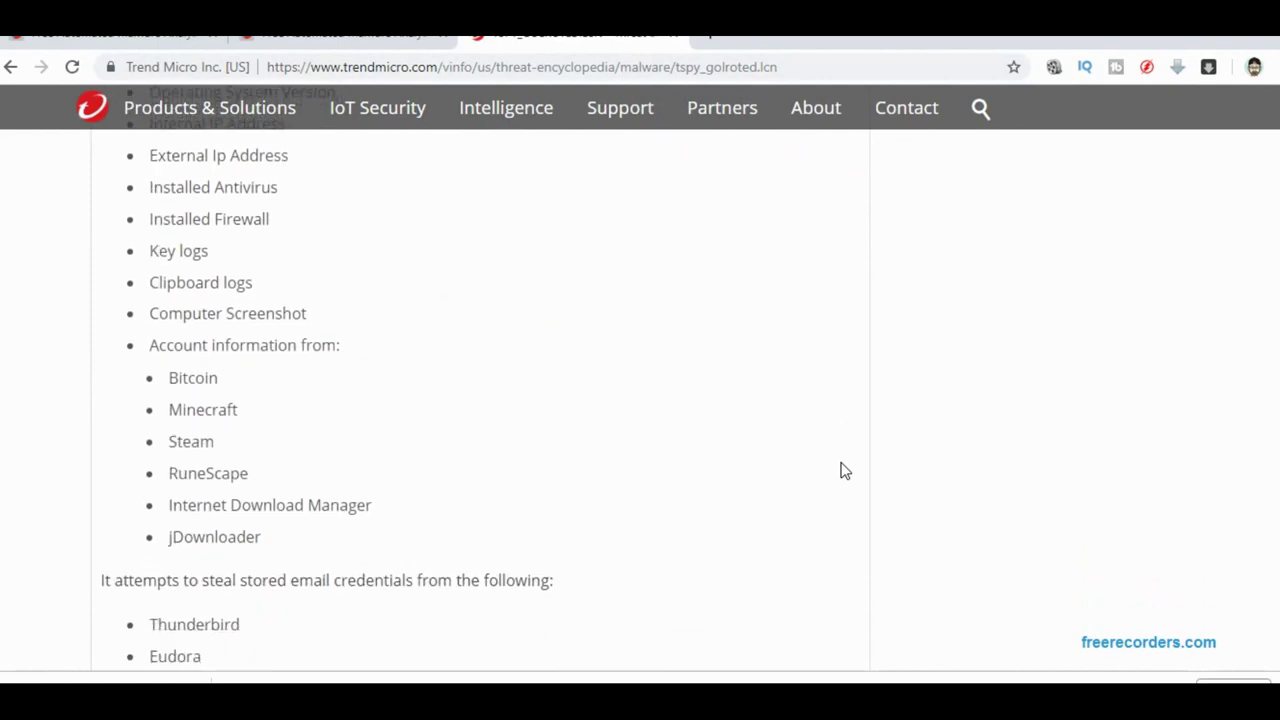
pyautogui.scroll(-3, 843, 470)
pyautogui.scroll(1, 843, 470)
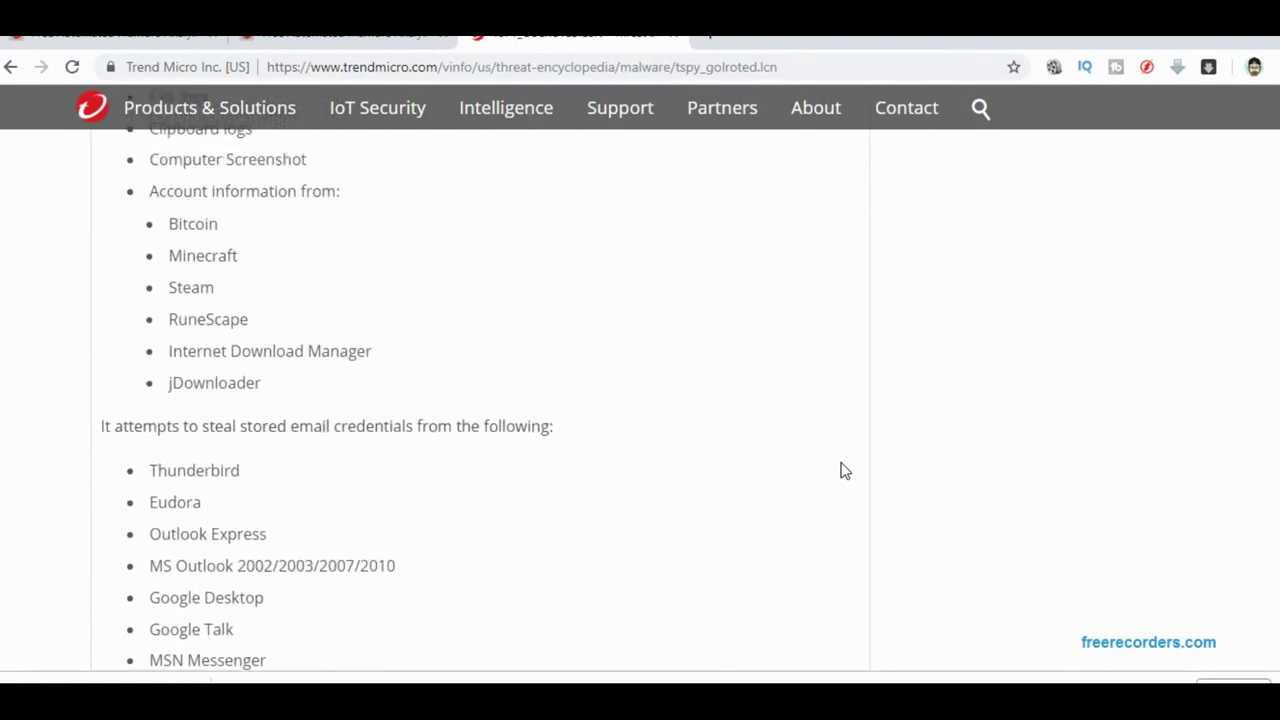
# Review the Purchase Order-WCR-AUSTR.DOC report's Analysis Overview through Incident Response and Community.
pyautogui.click(137, 38)
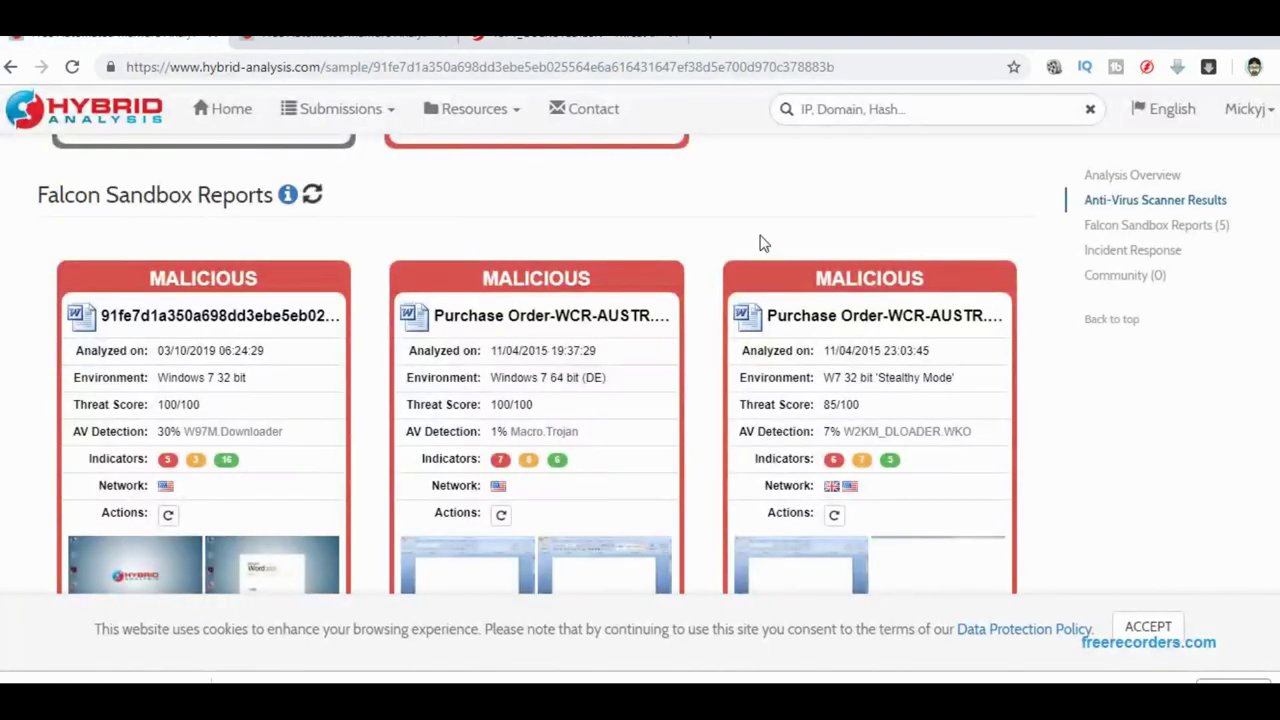
pyautogui.click(1132, 175)
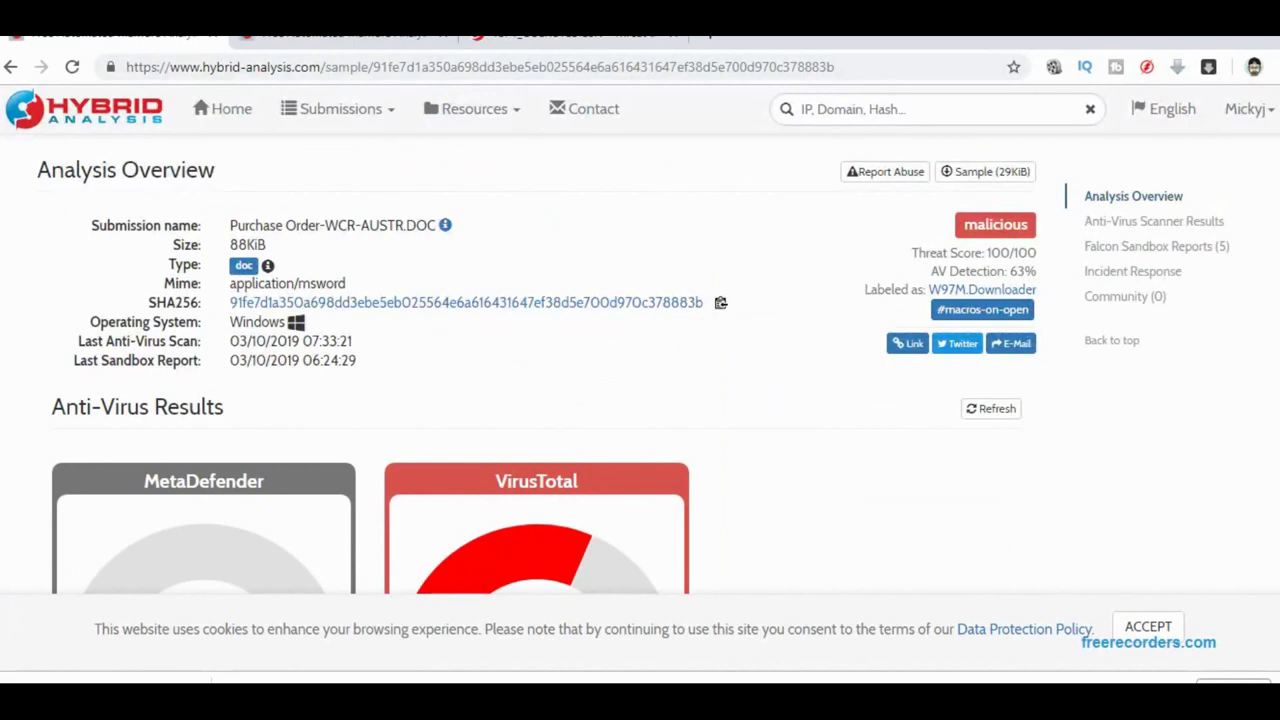
pyautogui.scroll(-7, 528, 364)
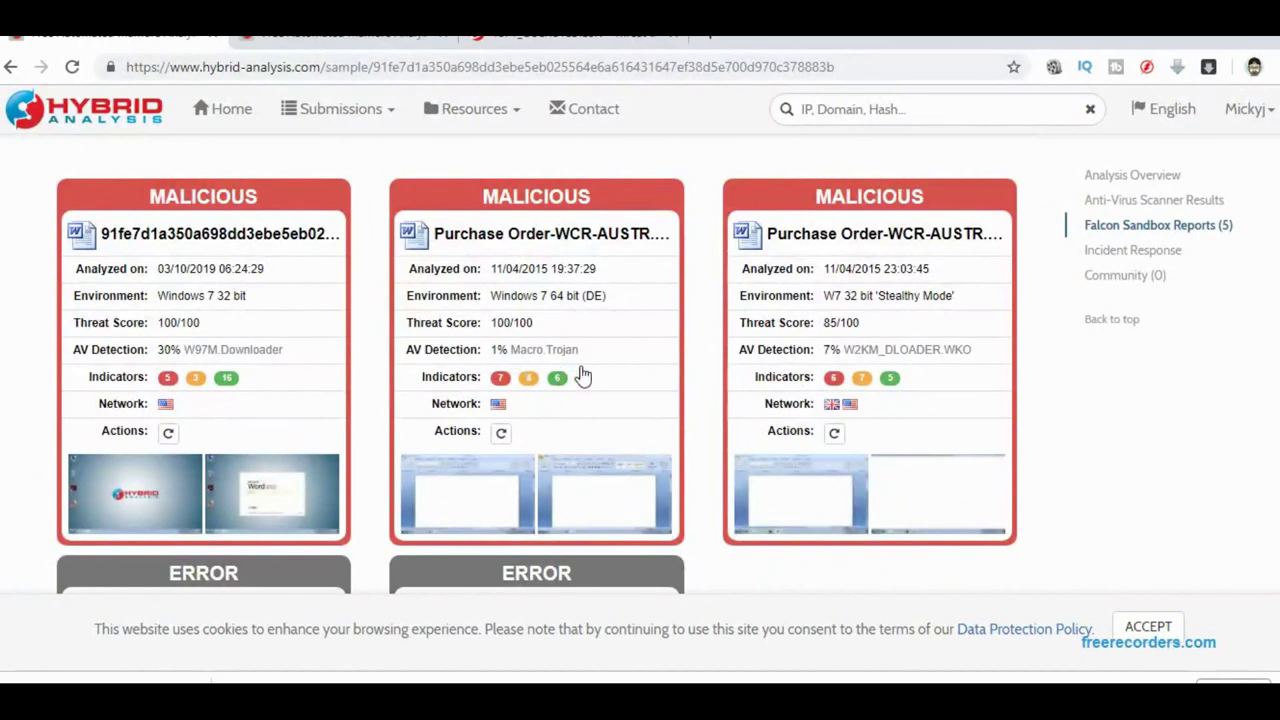
pyautogui.scroll(6, 528, 364)
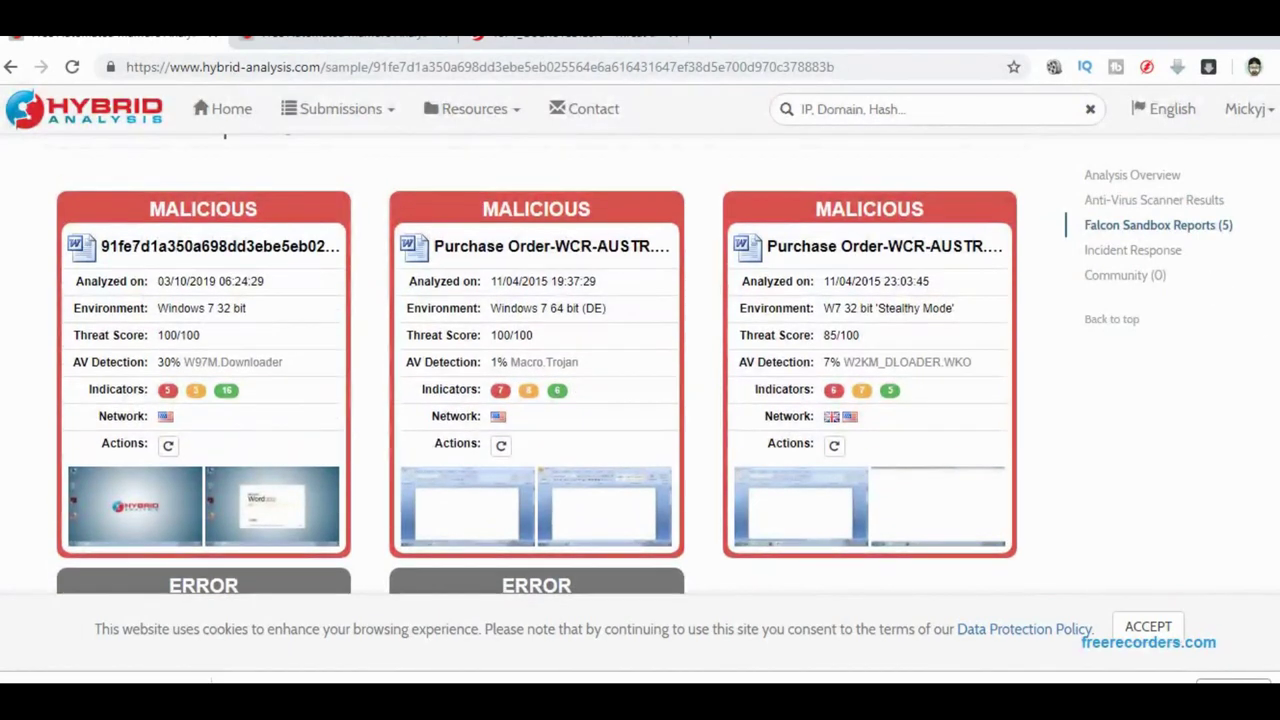
pyautogui.scroll(1, 528, 364)
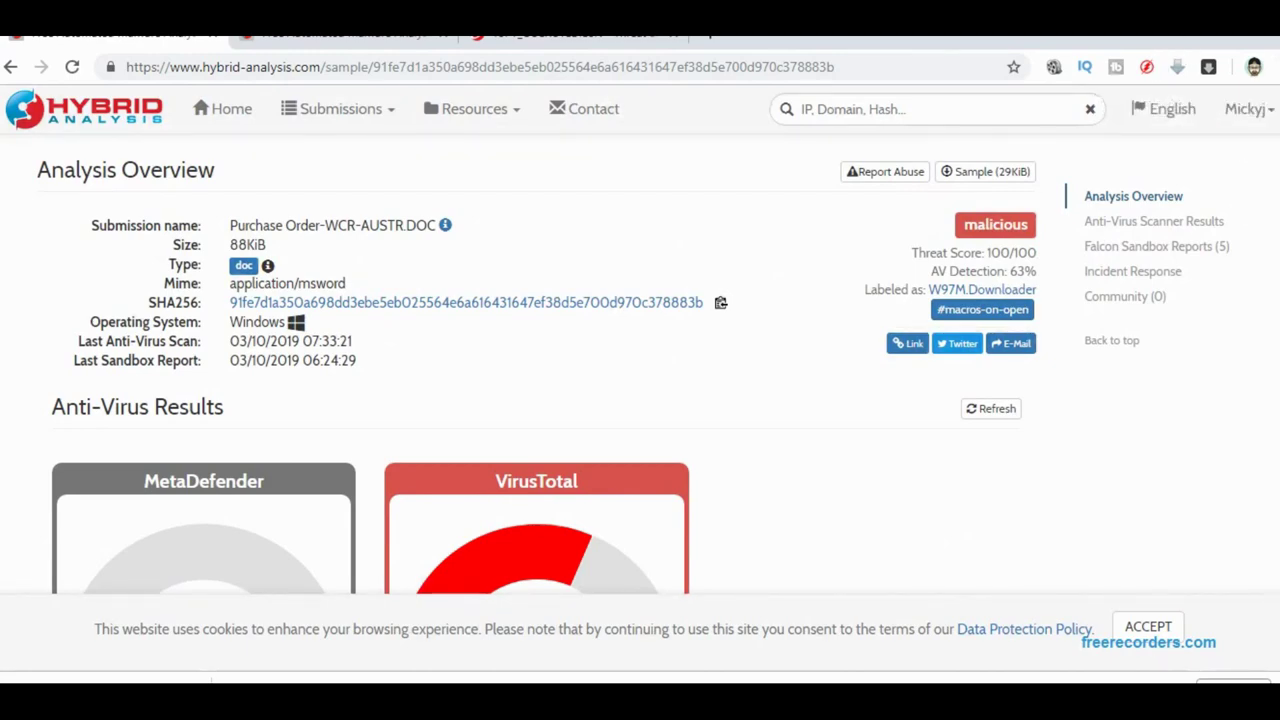
pyautogui.scroll(-13, 633, 362)
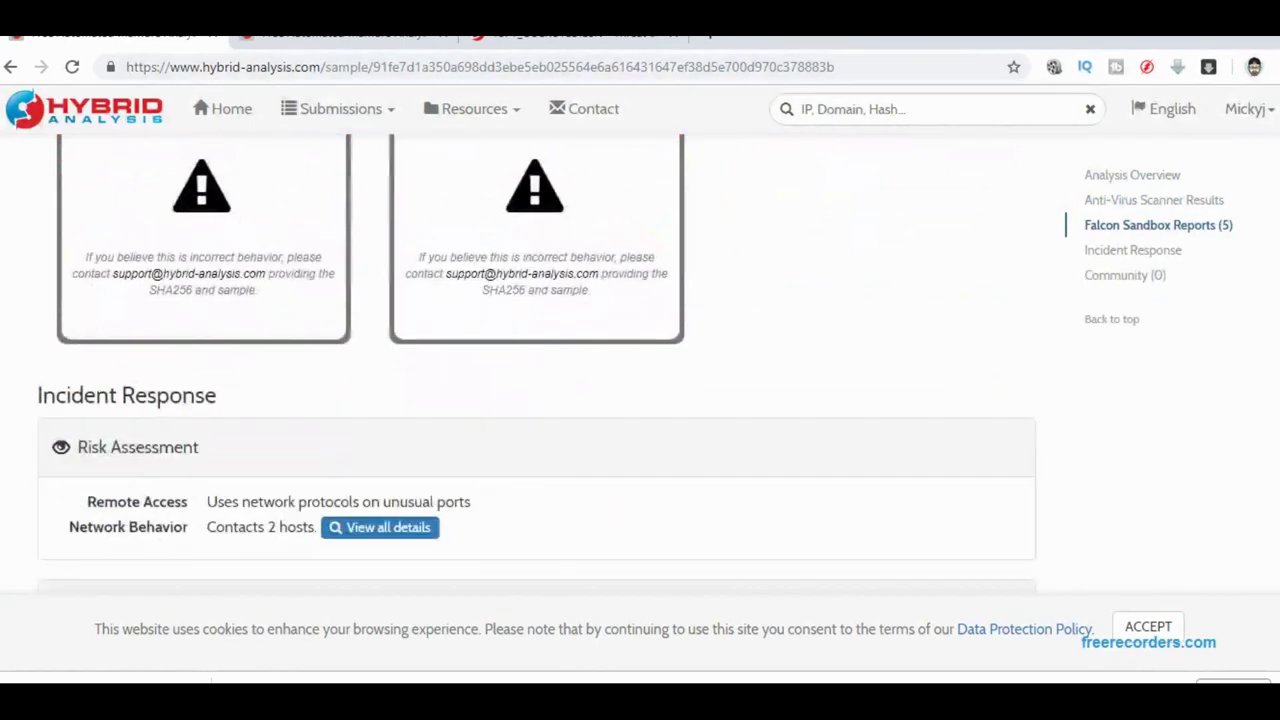
pyautogui.scroll(-3, 536, 362)
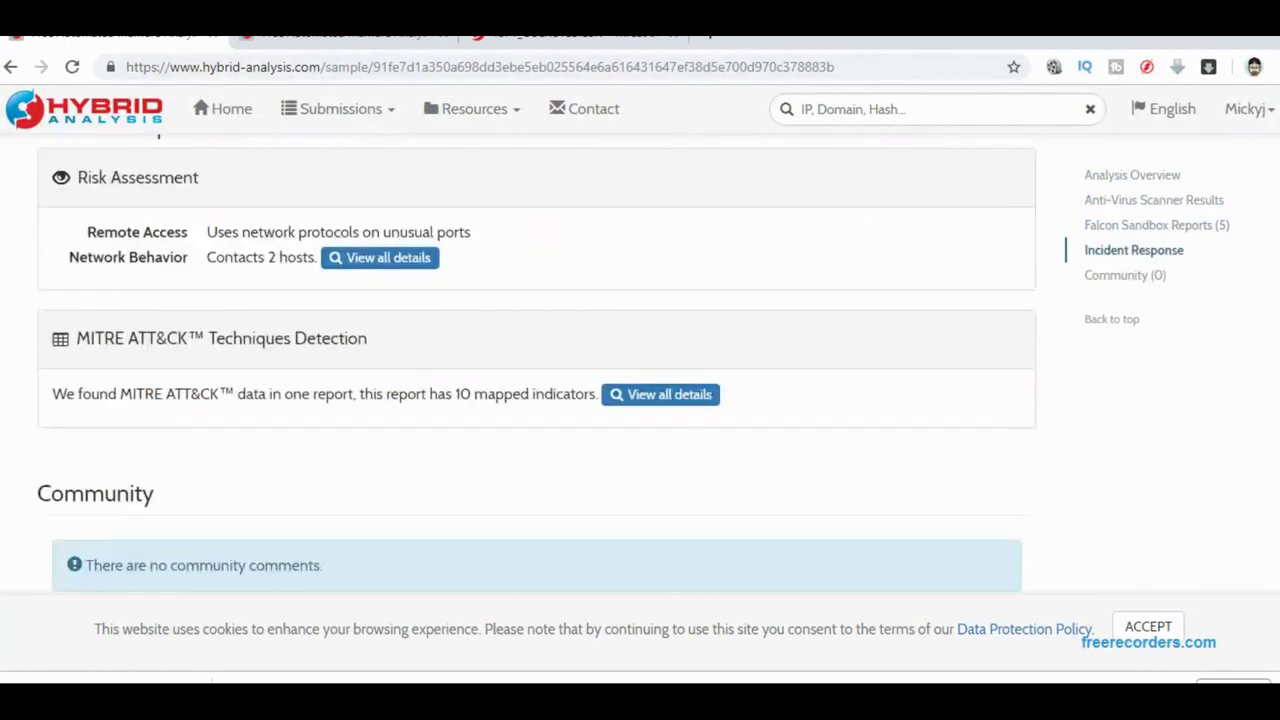